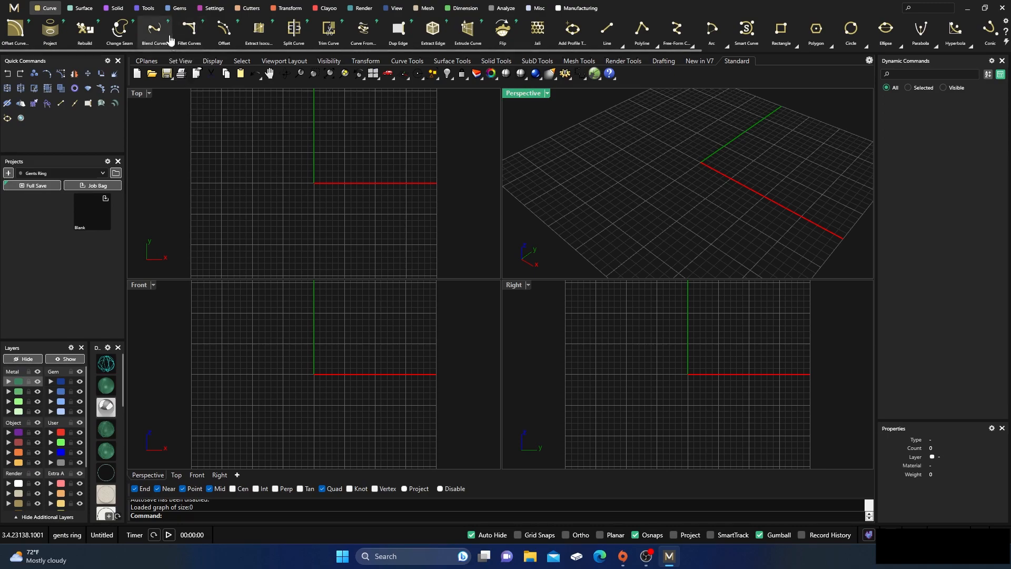
Create a ring rail for US finger size 10 1/2
{"action": "left_click", "coordinate": [145, 12]}
{"action": "left_click", "coordinate": [259, 29]}
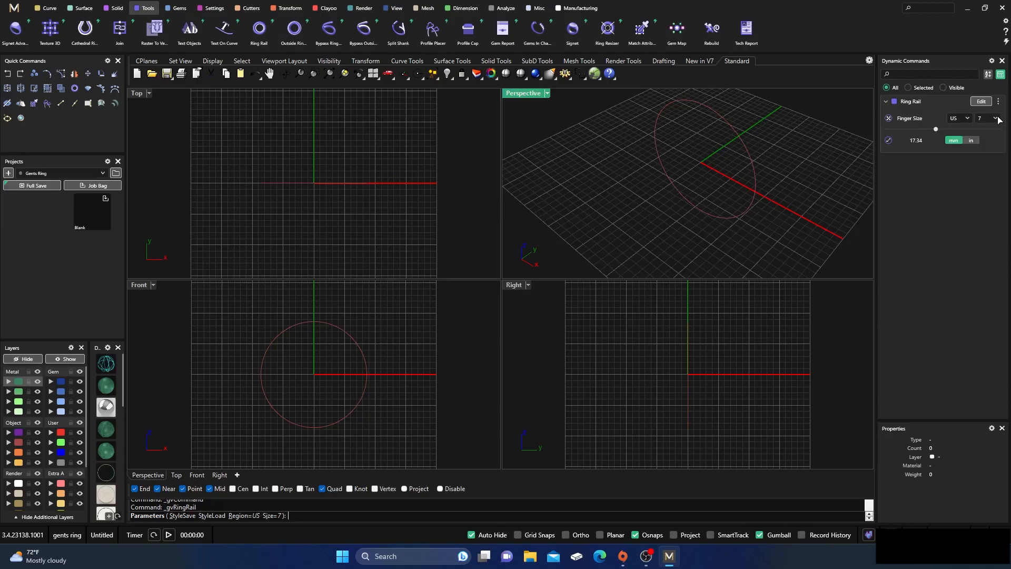
{"action": "left_click", "coordinate": [996, 118]}
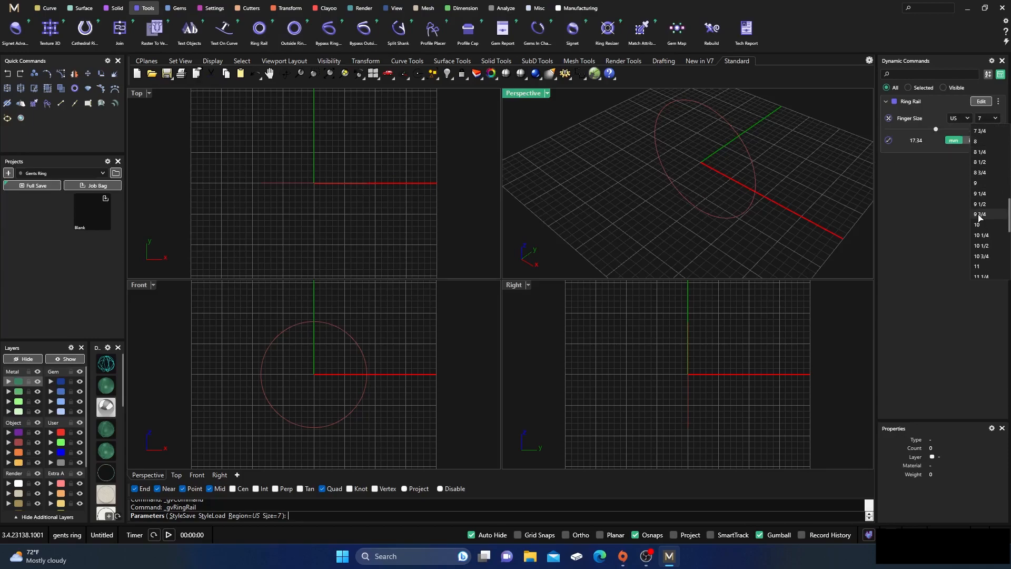
{"action": "left_click", "coordinate": [981, 245]}
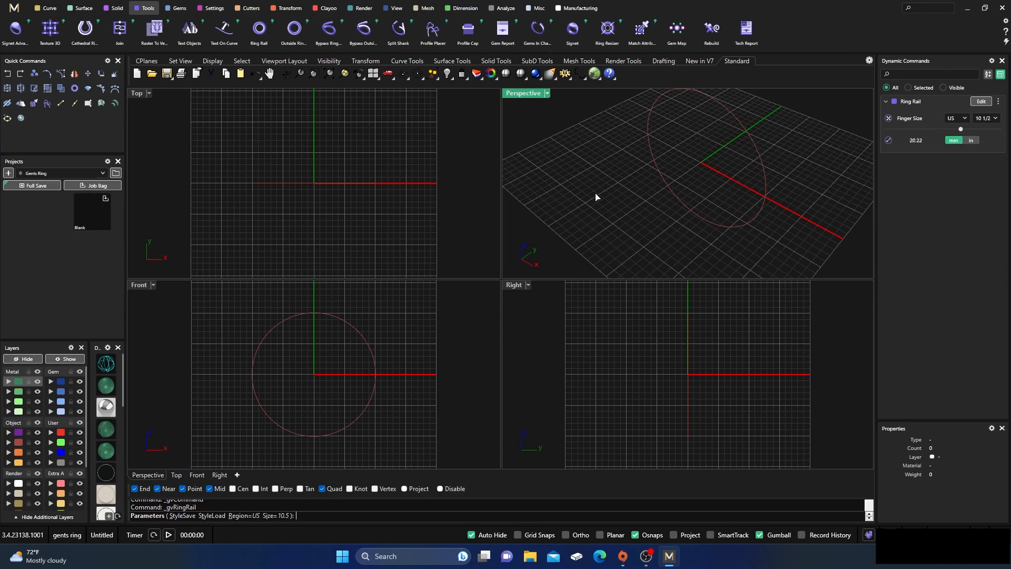
{"action": "key", "text": "Return"}
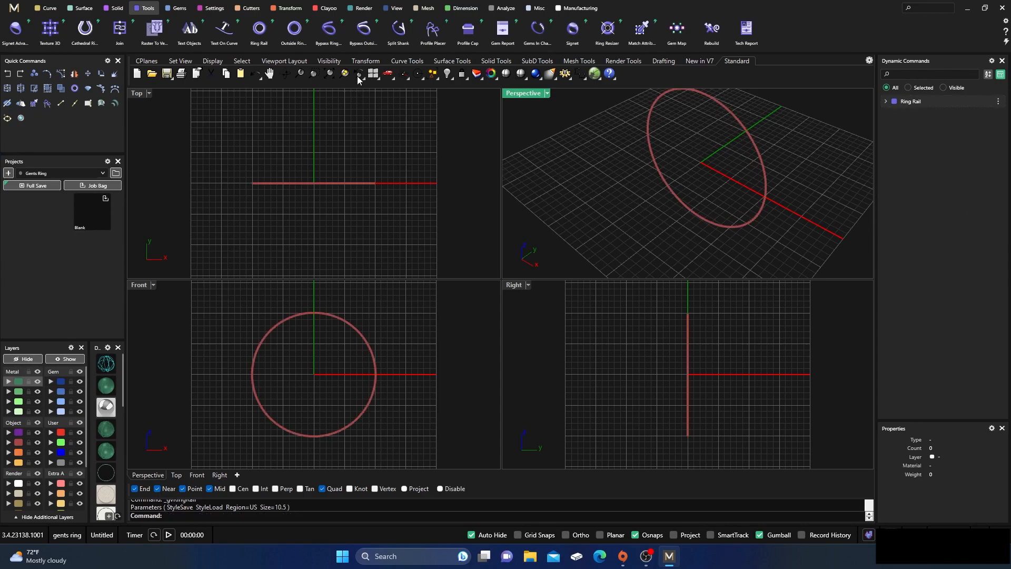
Create an outside ring rail around the finger rail using the 01_EU rail shape from the library
{"action": "left_click", "coordinate": [295, 30]}
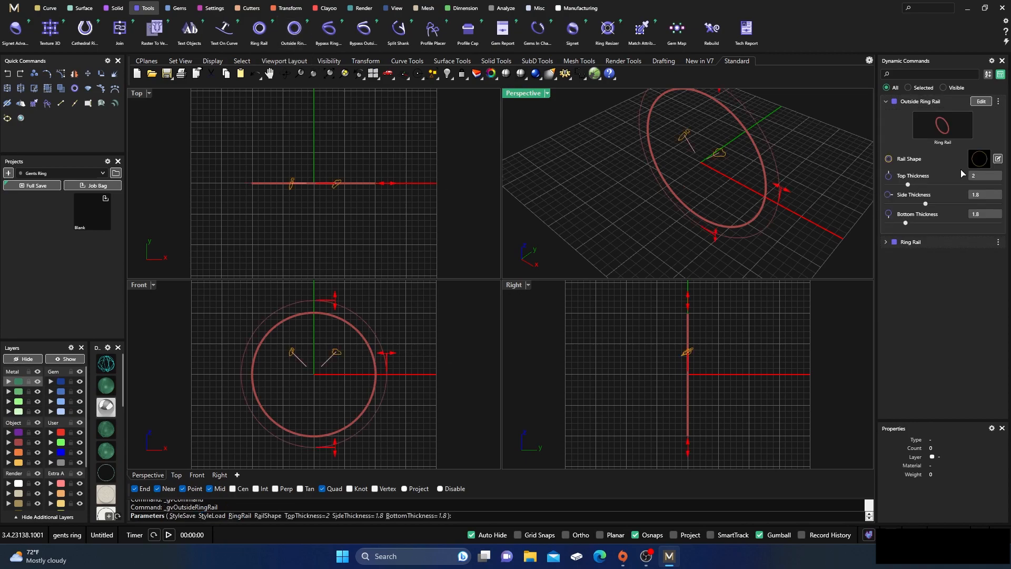
{"action": "left_click", "coordinate": [980, 159]}
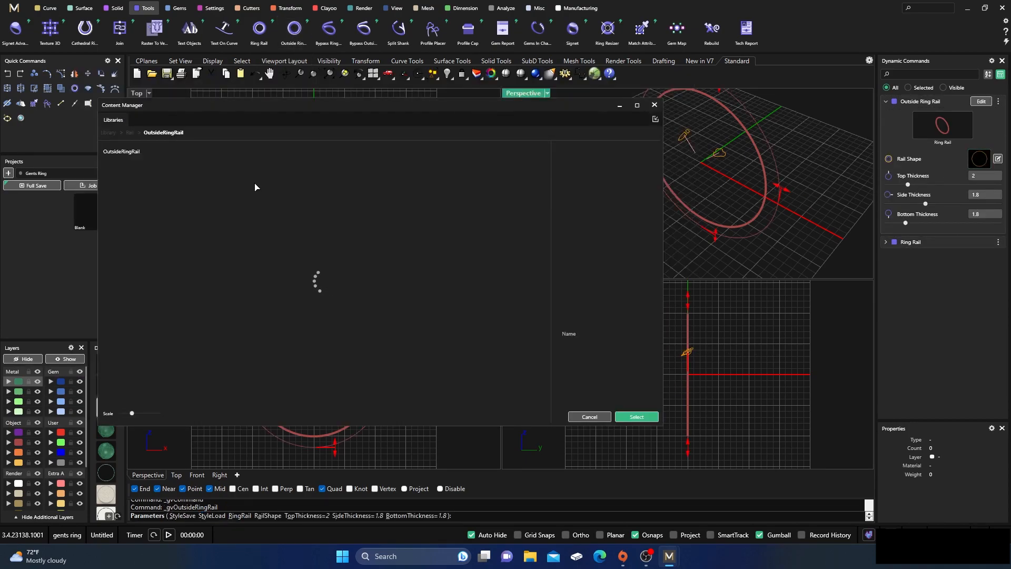
{"action": "left_click", "coordinate": [173, 185]}
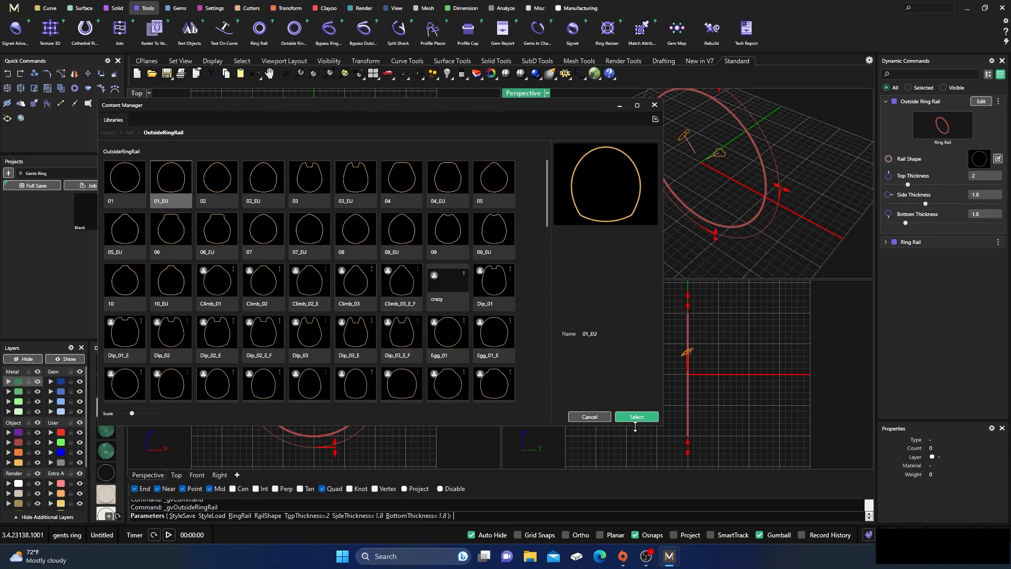
{"action": "left_click", "coordinate": [653, 119]}
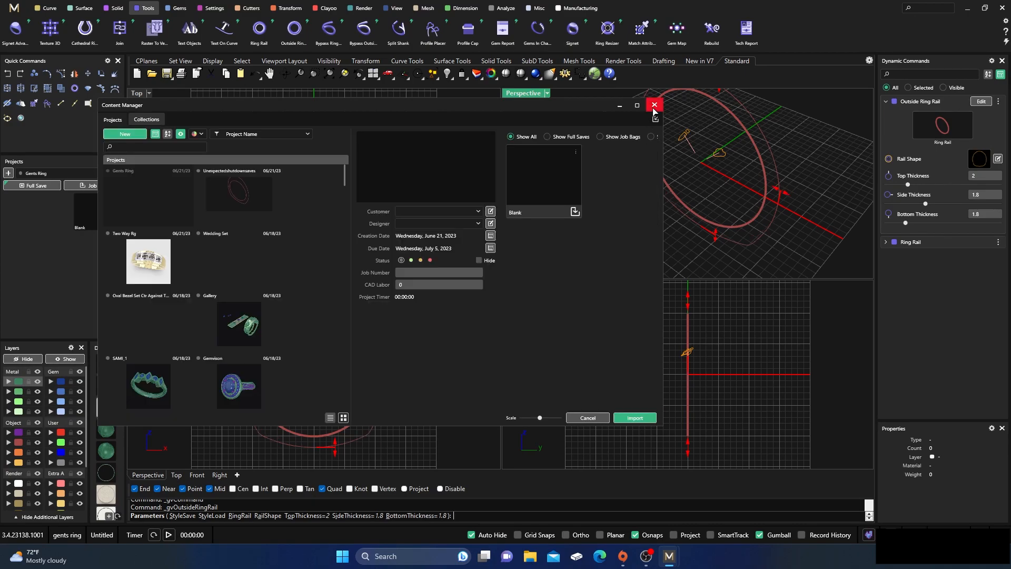
{"action": "left_click", "coordinate": [655, 105]}
Set the outside rail's side and bottom thickness to 2.5 mm and its top thickness to 4.5 mm, then finish the rail
{"action": "left_click", "coordinate": [410, 336]}
{"action": "scroll", "coordinate": [409, 334], "scroll_direction": "down", "scroll_amount": 2}
{"action": "right_click_drag", "start_coordinate": [407, 335], "coordinate": [379, 331]}
{"action": "scroll", "coordinate": [360, 344], "scroll_direction": "up", "scroll_amount": 4}
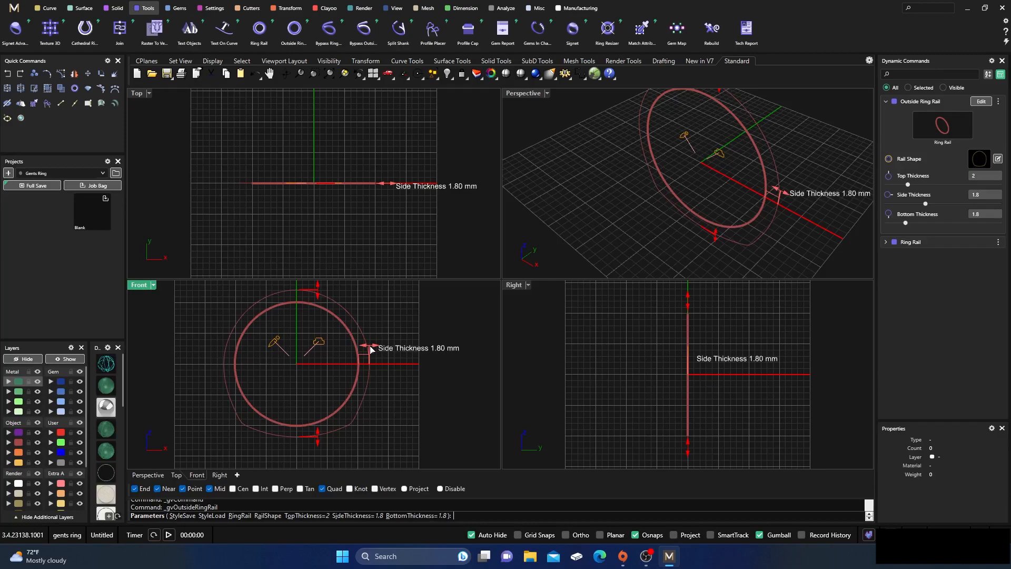
{"action": "left_click_drag", "start_coordinate": [371, 350], "coordinate": [376, 351]}
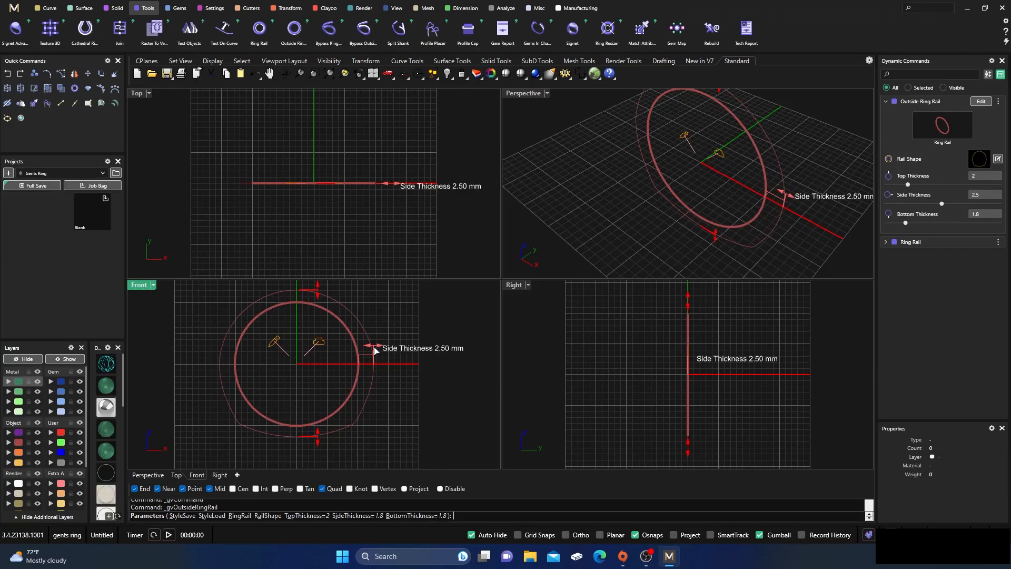
{"action": "left_click_drag", "start_coordinate": [318, 436], "coordinate": [318, 445]}
{"action": "right_click_drag", "start_coordinate": [404, 361], "coordinate": [397, 411]}
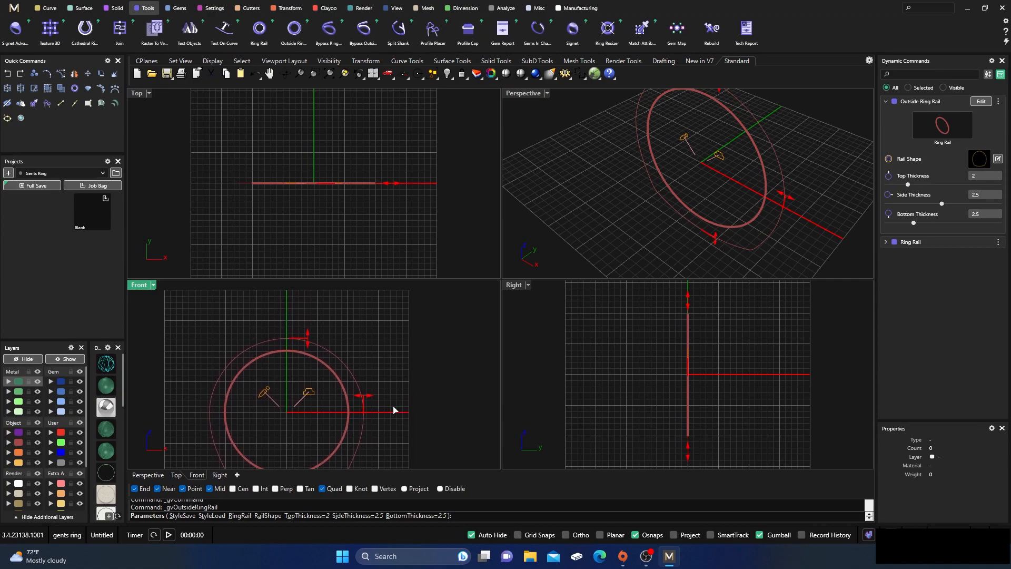
{"action": "left_click_drag", "start_coordinate": [307, 340], "coordinate": [309, 322]}
{"action": "key", "text": "Return"}
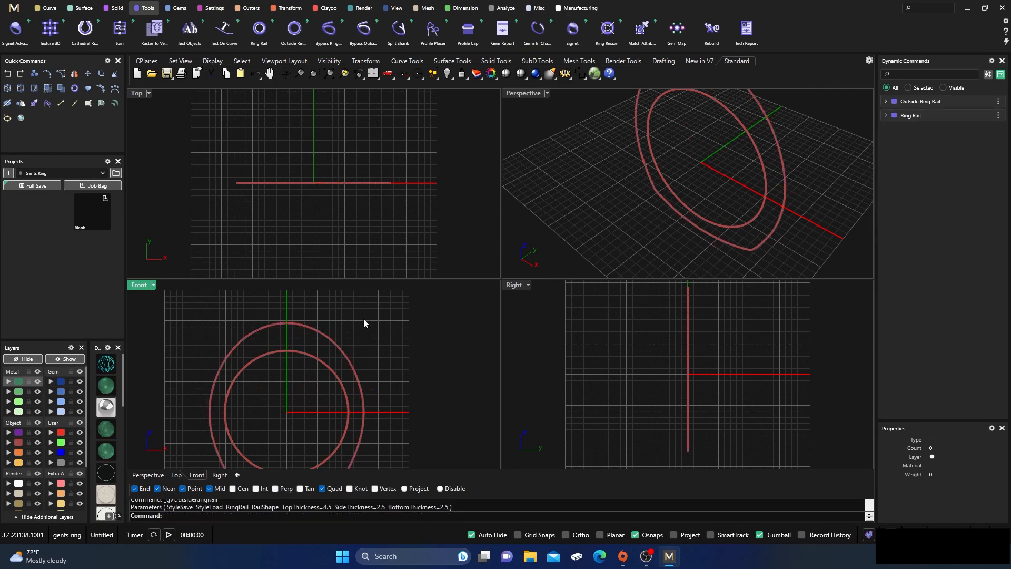
Change the seam of the inner finger rail to position 0.5 at the bottom of the circle
{"action": "left_click", "coordinate": [666, 184]}
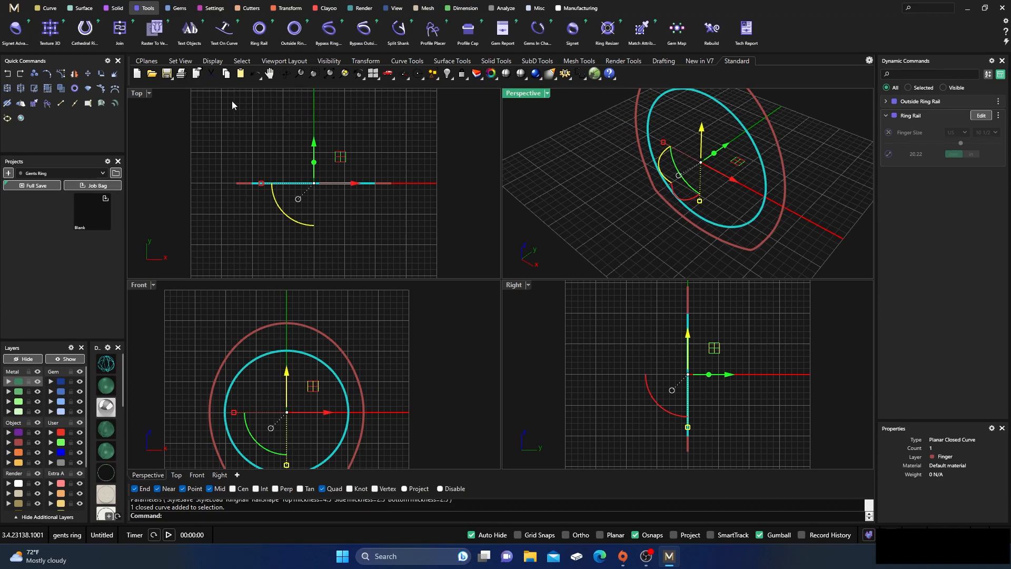
{"action": "left_click", "coordinate": [50, 7]}
{"action": "left_click", "coordinate": [120, 29]}
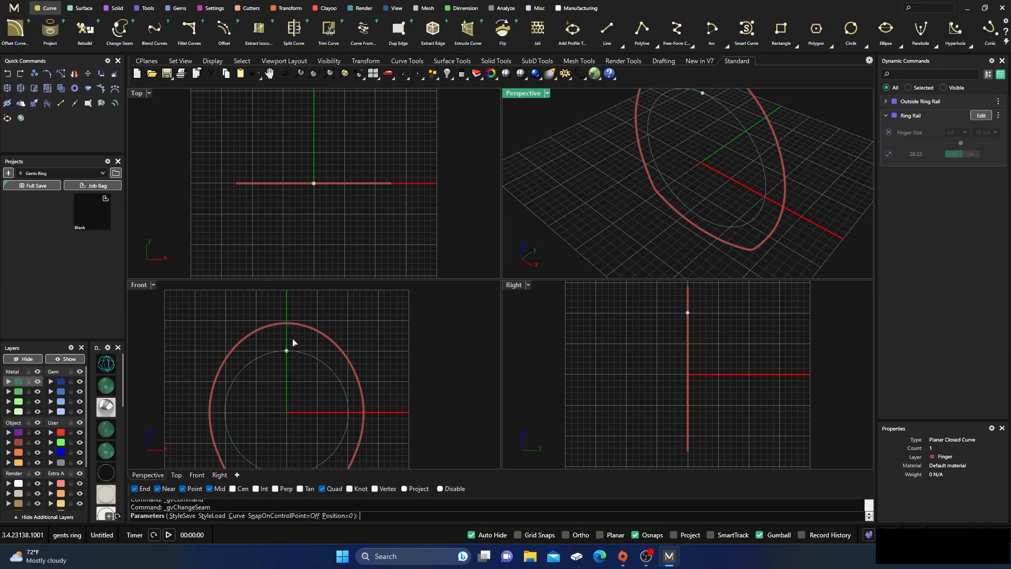
{"action": "scroll", "coordinate": [294, 345], "scroll_direction": "down", "scroll_amount": 2}
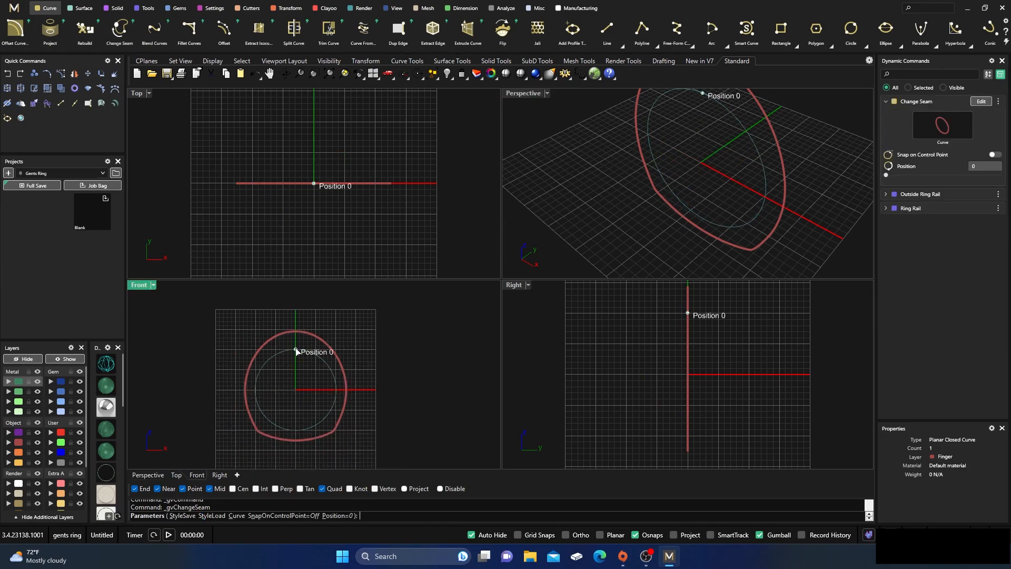
{"action": "left_click_drag", "start_coordinate": [296, 350], "coordinate": [296, 430]}
{"action": "key", "text": "Return"}
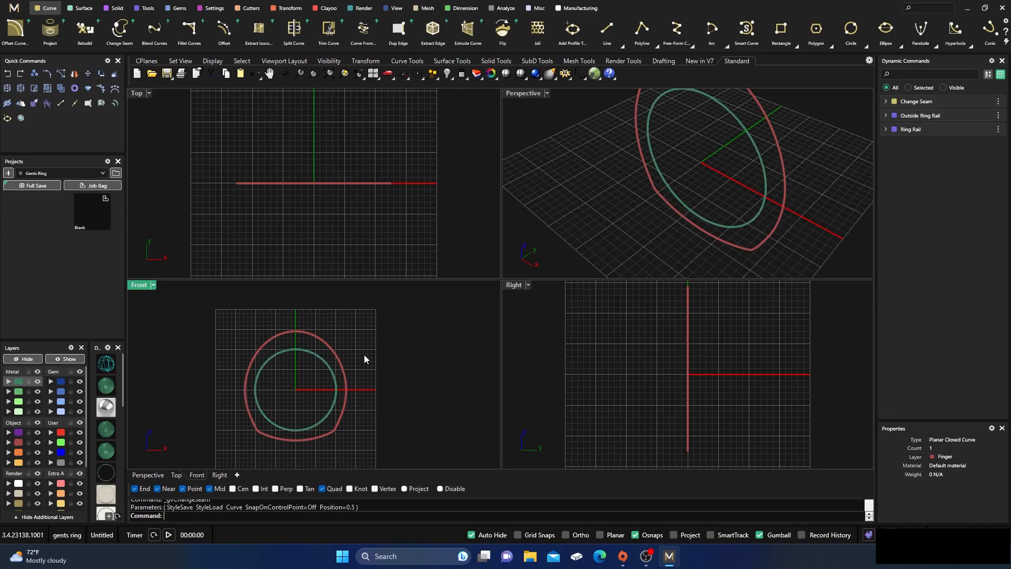
Move the re-seamed inner circle to the Finger layer
{"action": "left_click", "coordinate": [311, 351]}
{"action": "left_click", "coordinate": [13, 445]}
{"action": "left_click", "coordinate": [526, 128]}
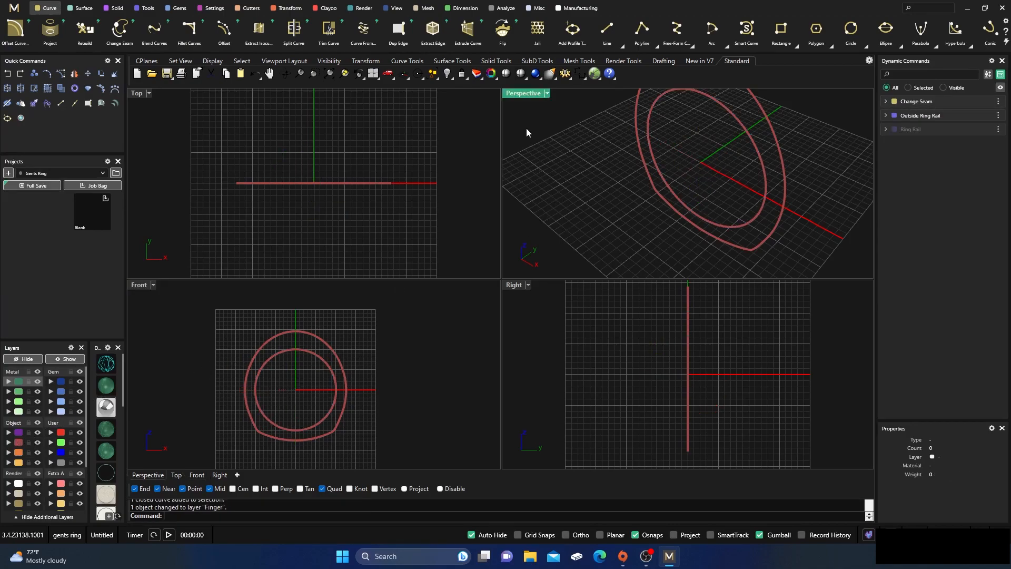
Place a profile on the inner rail with Profile Placer, using the stepped shank profile profileplacerCF_13
{"action": "double_click", "coordinate": [523, 94]}
{"action": "left_click", "coordinate": [500, 313]}
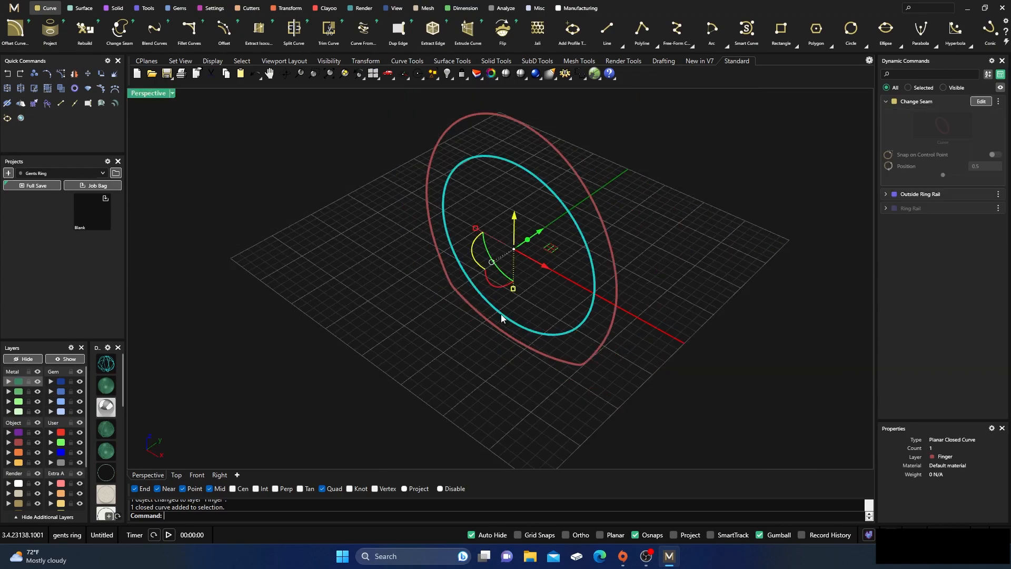
{"action": "left_click", "coordinate": [148, 8]}
{"action": "left_click", "coordinate": [433, 29]}
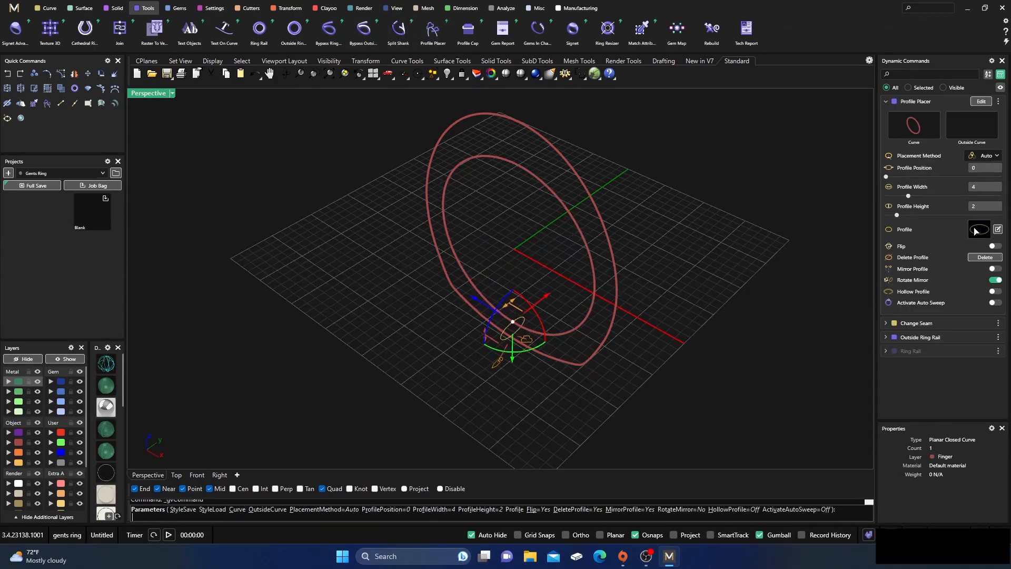
{"action": "left_click", "coordinate": [979, 232]}
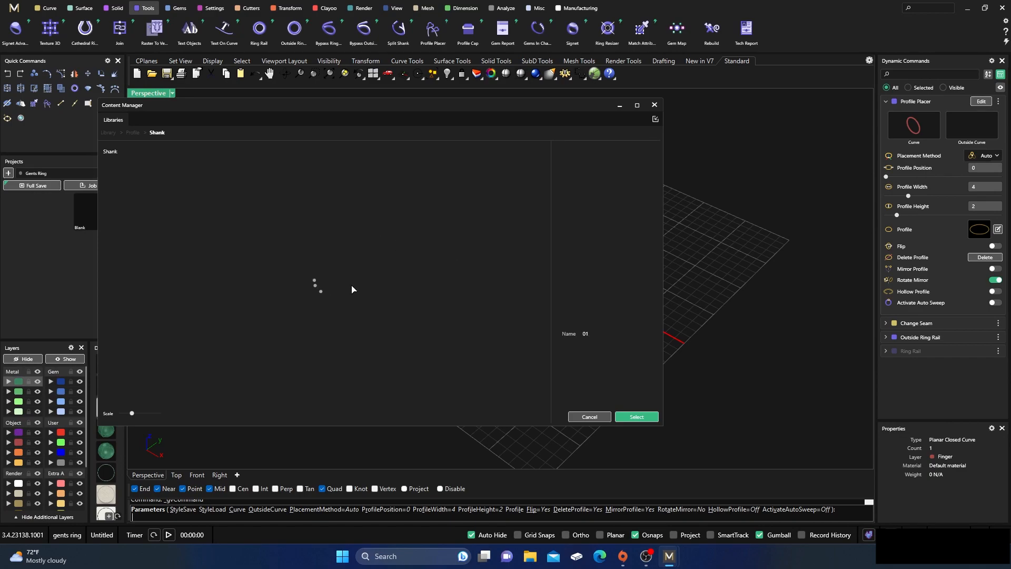
{"action": "scroll", "coordinate": [357, 322], "scroll_direction": "down", "scroll_amount": 2}
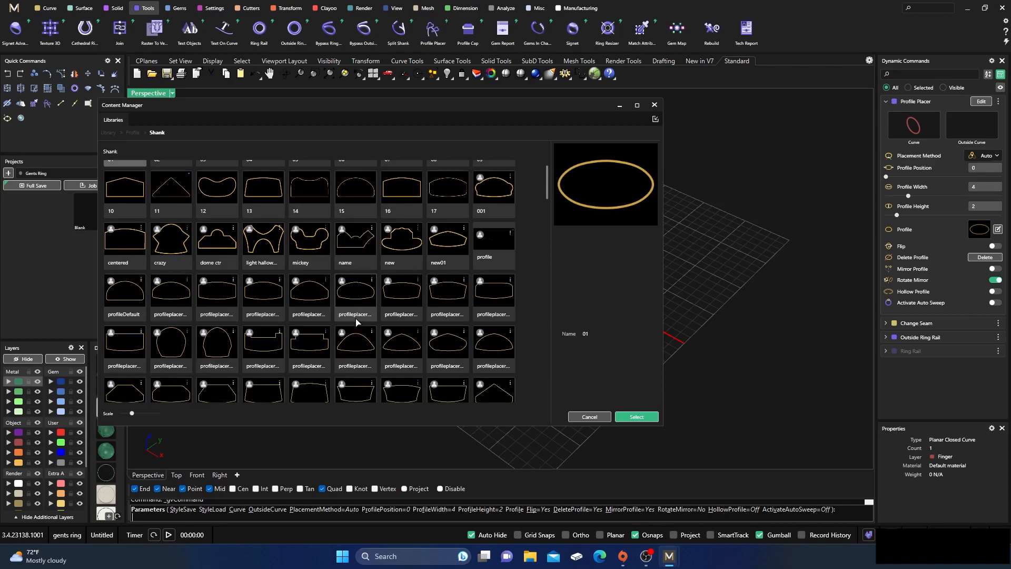
{"action": "scroll", "coordinate": [357, 322], "scroll_direction": "down", "scroll_amount": 1}
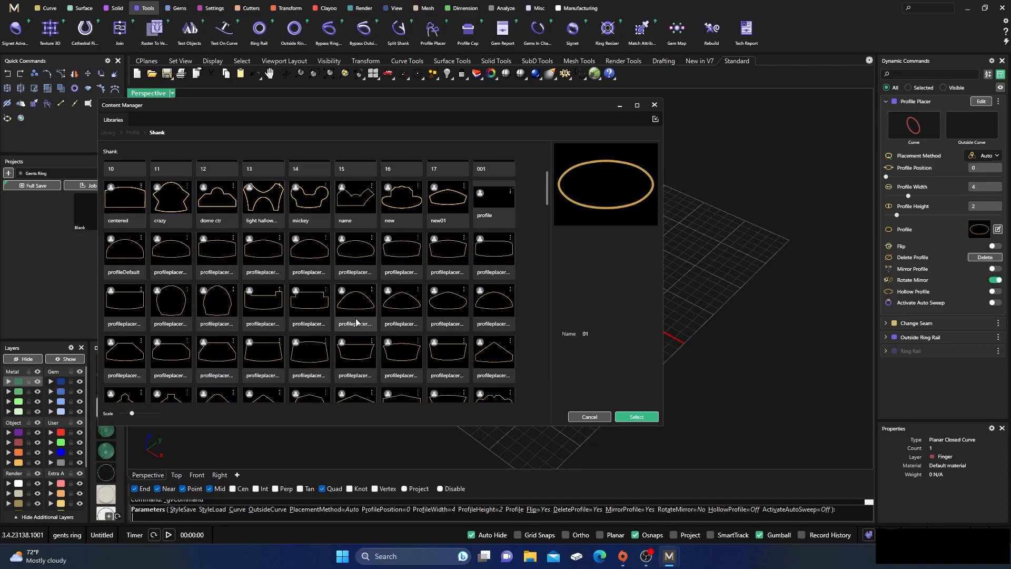
{"action": "left_click", "coordinate": [302, 305]}
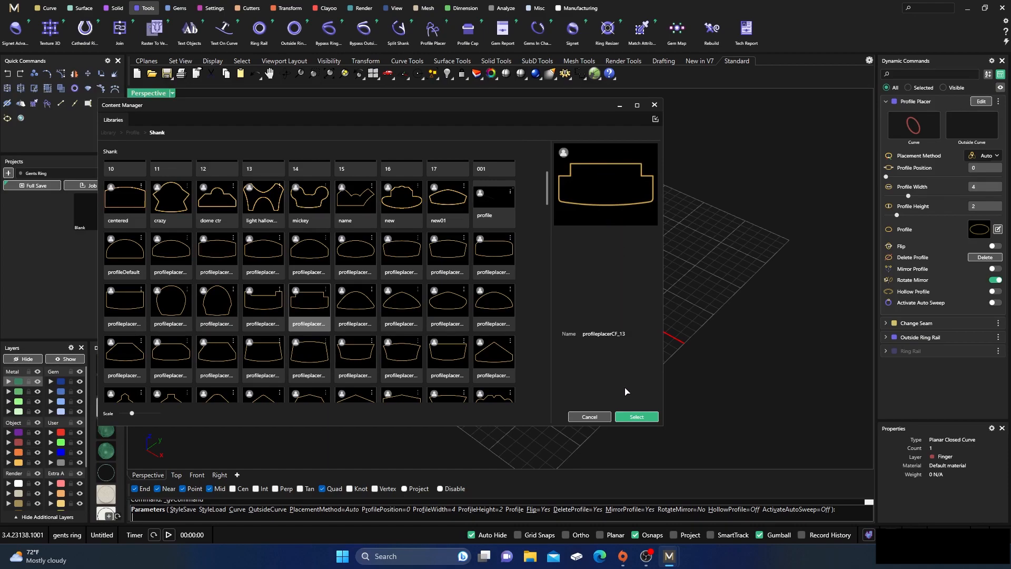
{"action": "left_click", "coordinate": [636, 418]}
{"action": "left_click", "coordinate": [654, 106]}
Assign the outer rail as the profile's outside curve and set the bottom profile's width to 3.5 mm
{"action": "right_click_drag", "start_coordinate": [635, 344], "coordinate": [748, 281]}
{"action": "left_click", "coordinate": [973, 138]}
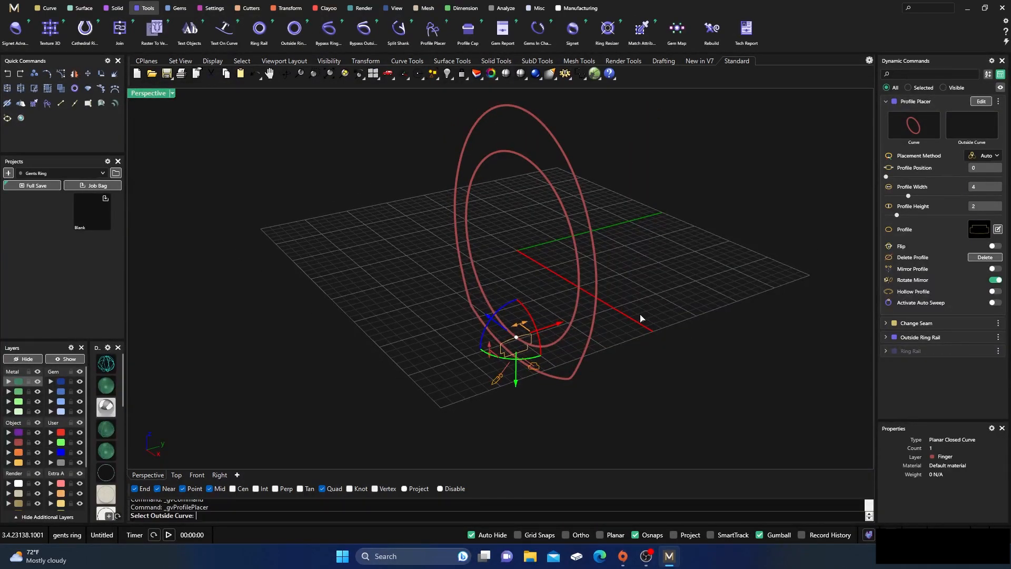
{"action": "left_click", "coordinate": [590, 330]}
{"action": "right_click_drag", "start_coordinate": [523, 374], "coordinate": [547, 370]}
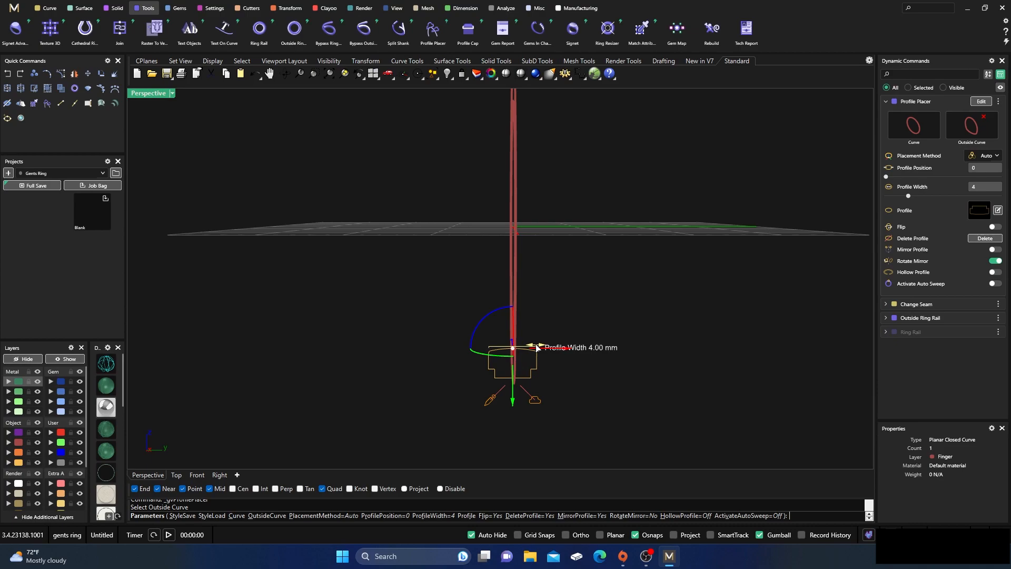
{"action": "left_click_drag", "start_coordinate": [537, 348], "coordinate": [529, 346]}
Add a second profile at the top of the inner rail, position 0.5, with a width of 7.5 mm
{"action": "right_click_drag", "start_coordinate": [307, 356], "coordinate": [507, 248]}
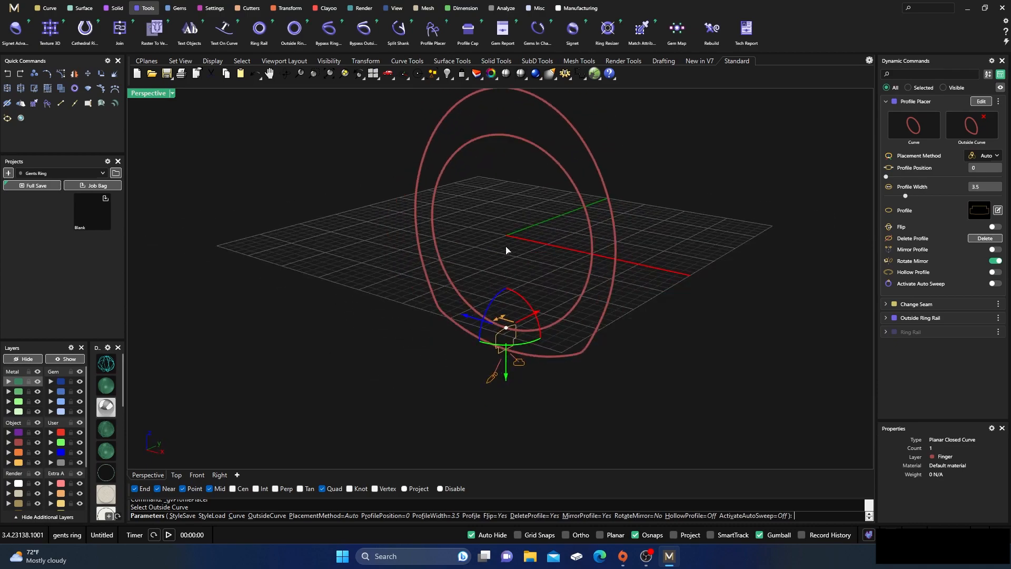
{"action": "left_click", "coordinate": [506, 136]}
{"action": "right_click_drag", "start_coordinate": [492, 295], "coordinate": [515, 198]}
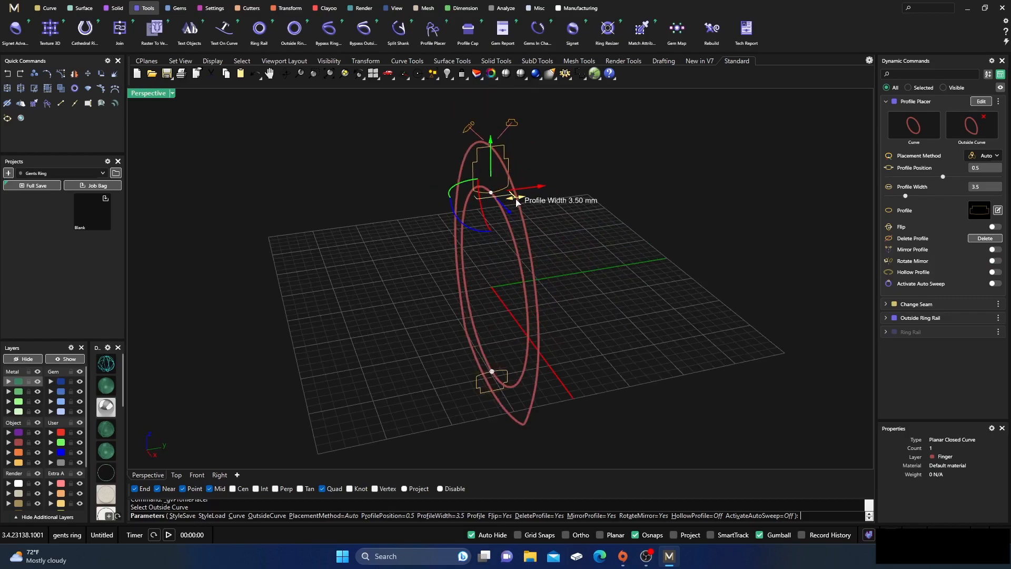
{"action": "left_click_drag", "start_coordinate": [520, 200], "coordinate": [553, 209]}
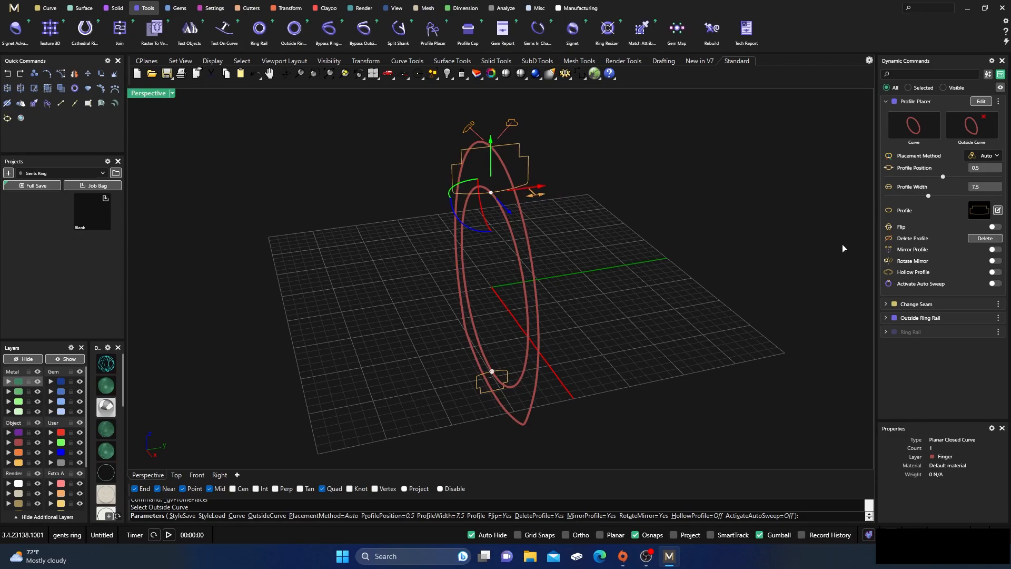
Build the ring body from the placed profiles with auto sweep, and move the two profile curves to the User 04 layer
{"action": "left_click", "coordinate": [995, 283]}
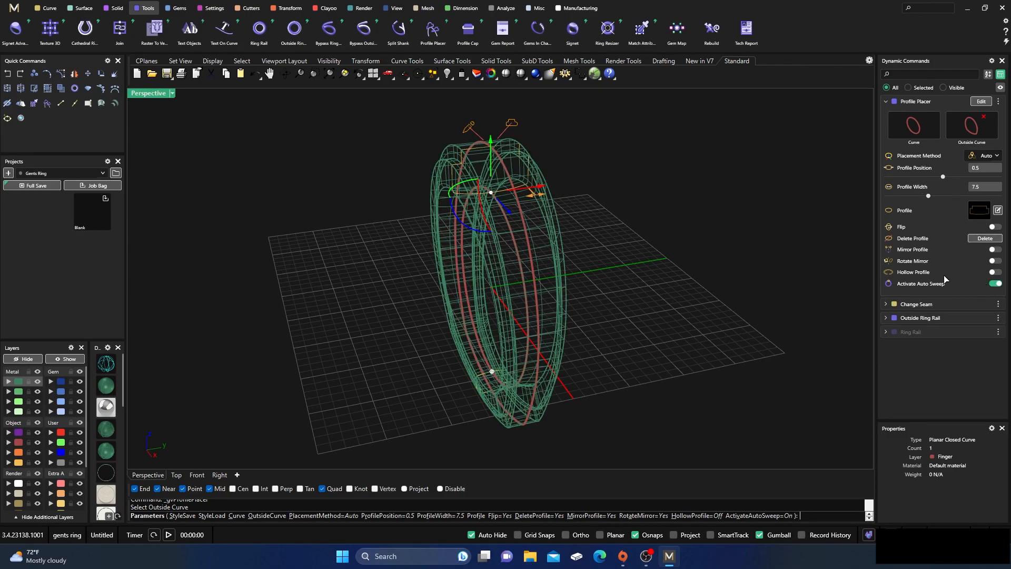
{"action": "mouse_move", "coordinate": [294, 298]}
{"action": "right_mouse_down"}
{"action": "mouse_move", "coordinate": [337, 334]}
{"action": "mouse_move", "coordinate": [300, 309]}
{"action": "mouse_move", "coordinate": [252, 243]}
{"action": "mouse_move", "coordinate": [332, 300]}
{"action": "mouse_move", "coordinate": [370, 346]}
{"action": "mouse_move", "coordinate": [361, 334]}
{"action": "right_mouse_up"}
{"action": "right_click", "coordinate": [348, 334]}
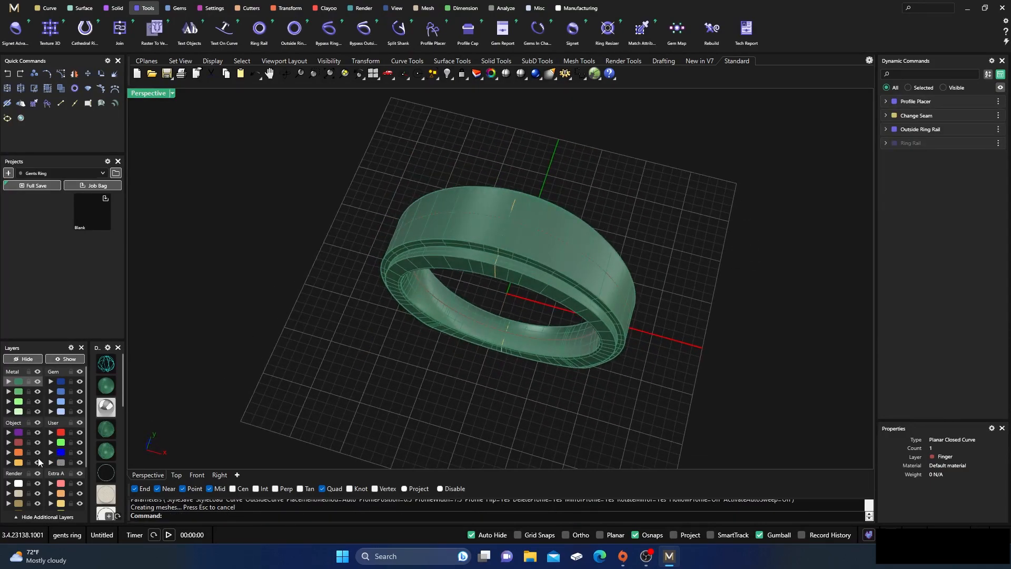
{"action": "left_click", "coordinate": [17, 464]}
{"action": "left_click", "coordinate": [51, 463]}
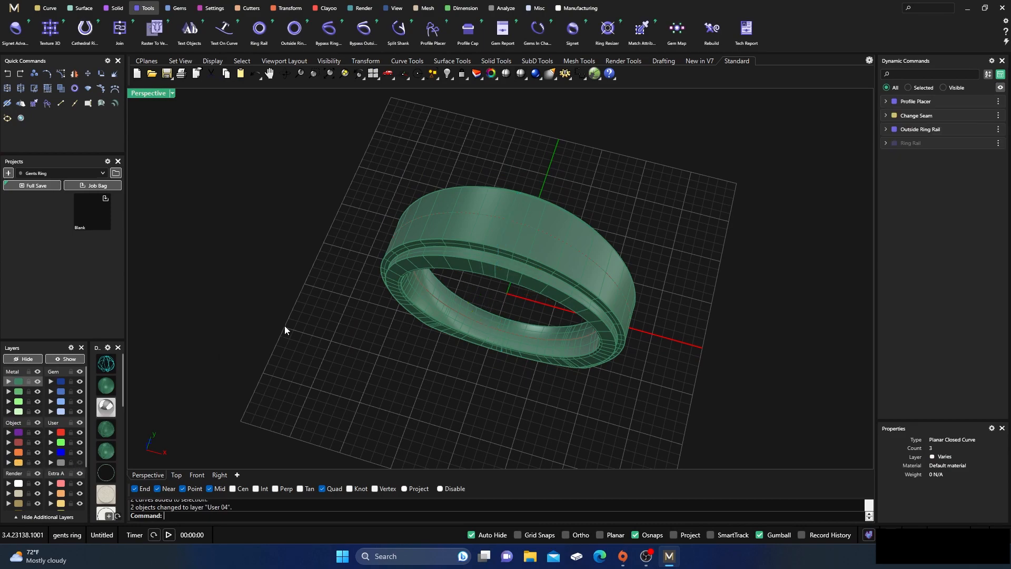
Extract a lengthwise isocurve from the ring's outer surface near one band edge, at U 0.5, V 0.13 and angle 90
{"action": "scroll", "coordinate": [286, 328], "scroll_direction": "down", "scroll_amount": 4}
{"action": "right_click_drag", "start_coordinate": [300, 349], "coordinate": [299, 297]}
{"action": "scroll", "coordinate": [489, 287], "scroll_direction": "down", "scroll_amount": 4}
{"action": "right_click_drag", "start_coordinate": [490, 287], "coordinate": [477, 311]}
{"action": "scroll", "coordinate": [443, 274], "scroll_direction": "up", "scroll_amount": 3}
{"action": "scroll", "coordinate": [460, 277], "scroll_direction": "up", "scroll_amount": 3}
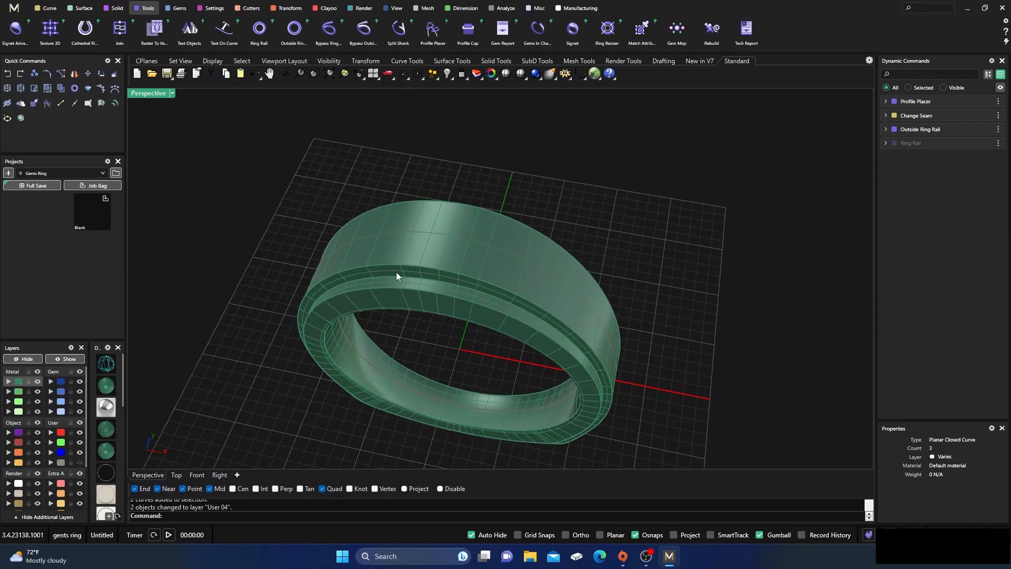
{"action": "double_click", "coordinate": [148, 97]}
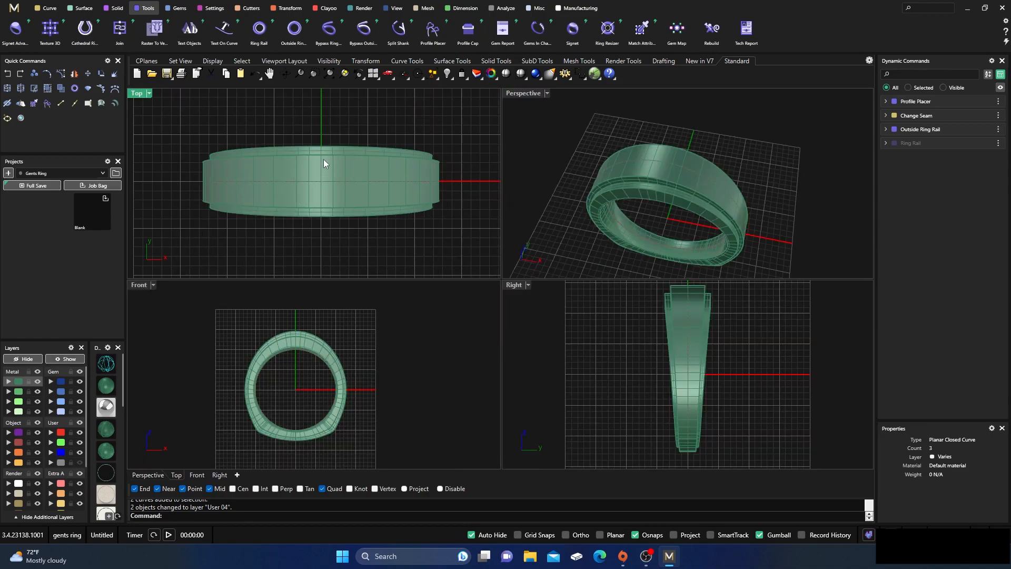
{"action": "left_click", "coordinate": [48, 9]}
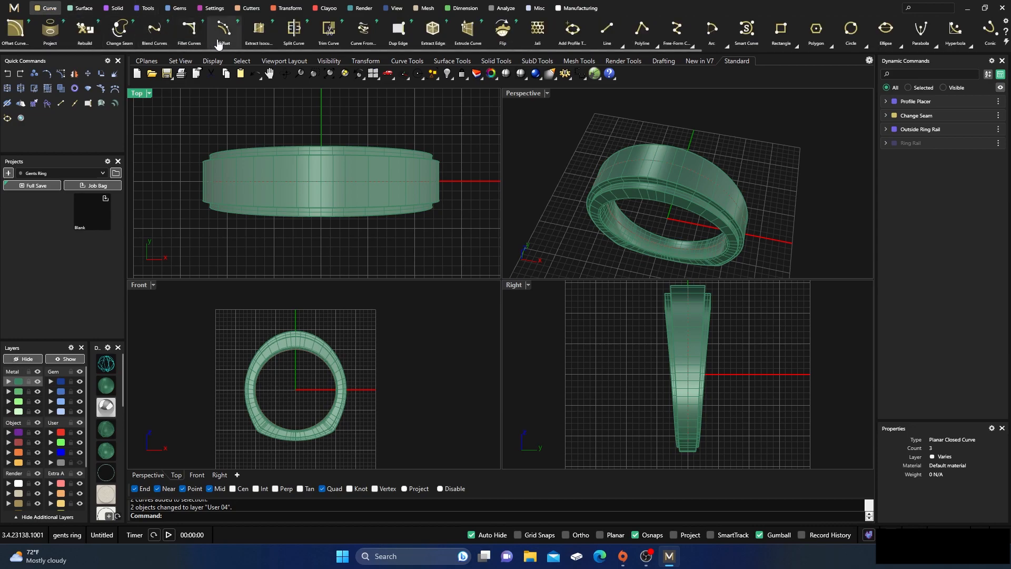
{"action": "left_click", "coordinate": [259, 36]}
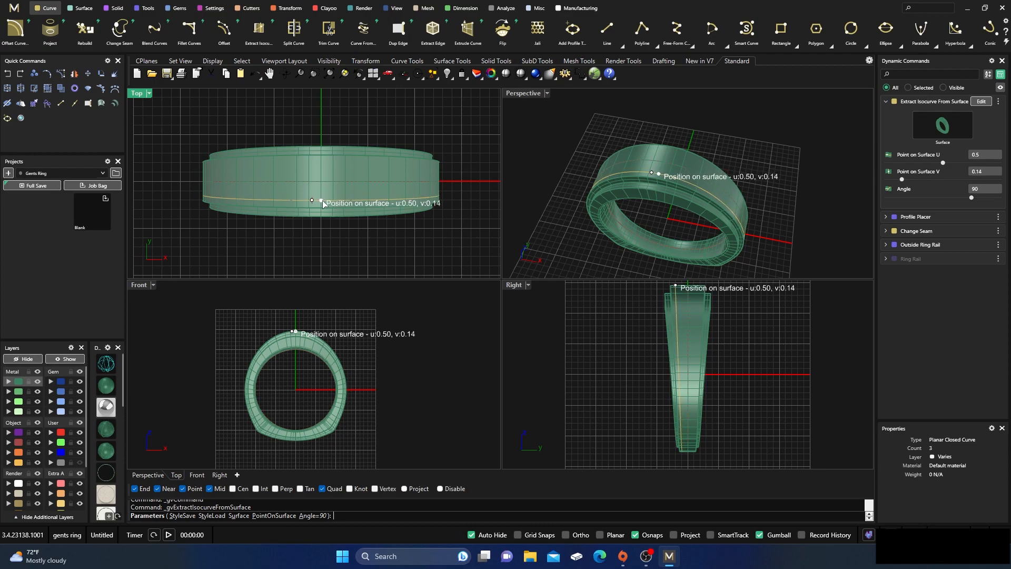
{"action": "scroll", "coordinate": [316, 209], "scroll_direction": "up", "scroll_amount": 3}
{"action": "scroll", "coordinate": [316, 208], "scroll_direction": "up", "scroll_amount": 1}
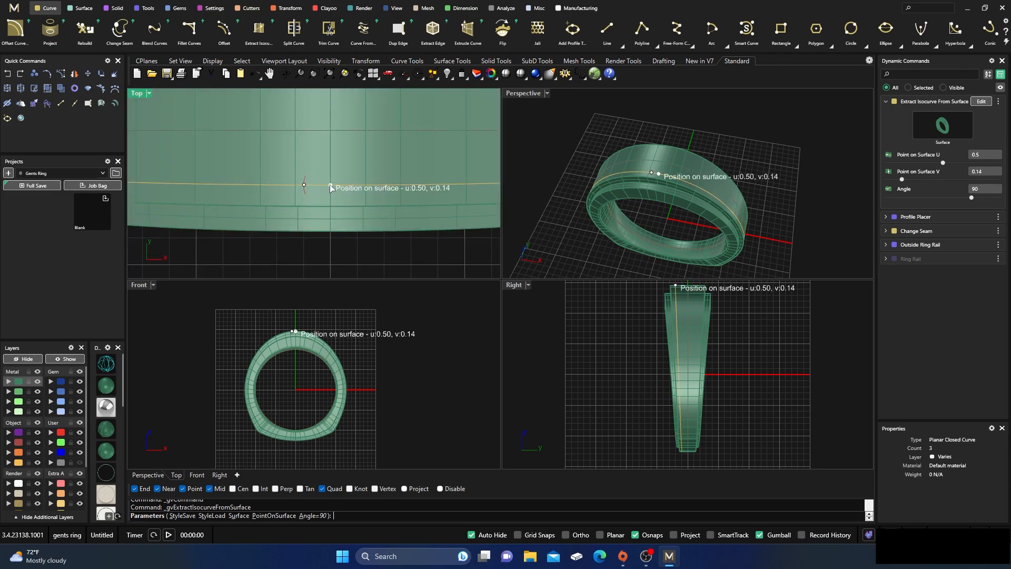
{"action": "left_click", "coordinate": [327, 187]}
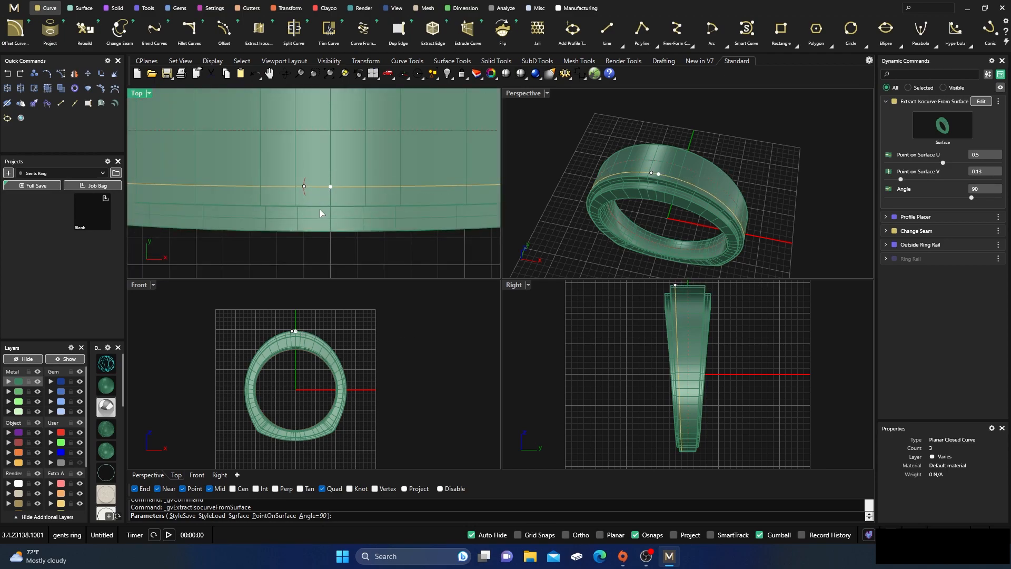
Mirror the extracted lengthwise curve to the opposite edge of the band, with X Mirror on and Y Mirror off
{"action": "left_click", "coordinate": [343, 187]}
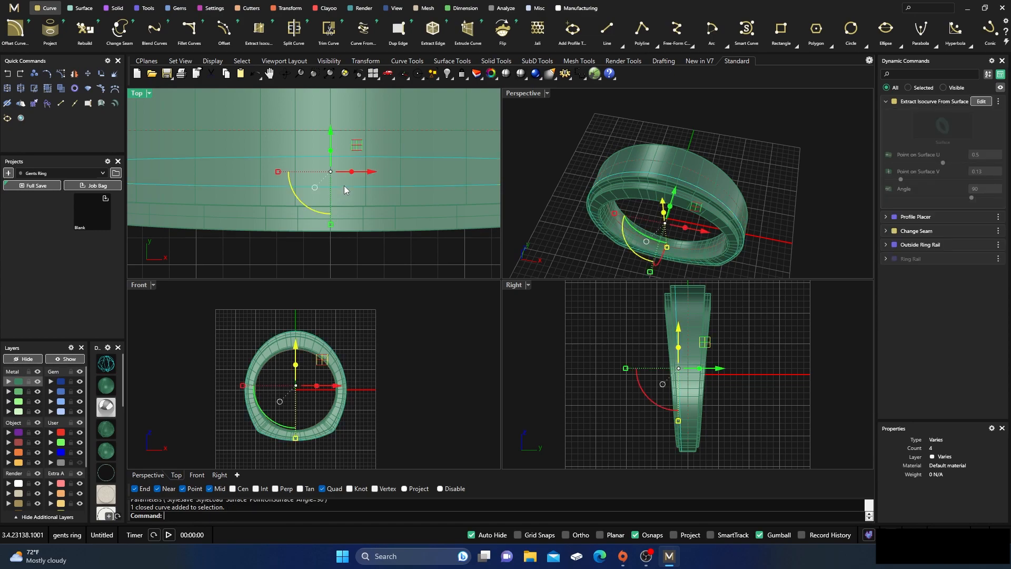
{"action": "left_click", "coordinate": [286, 8]}
{"action": "left_click", "coordinate": [153, 33]}
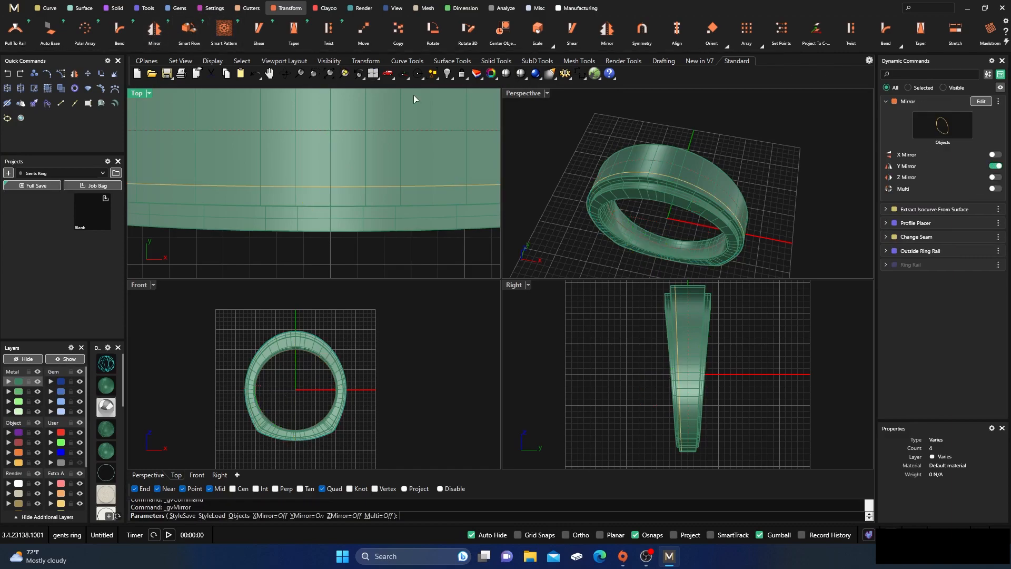
{"action": "left_click", "coordinate": [996, 154]}
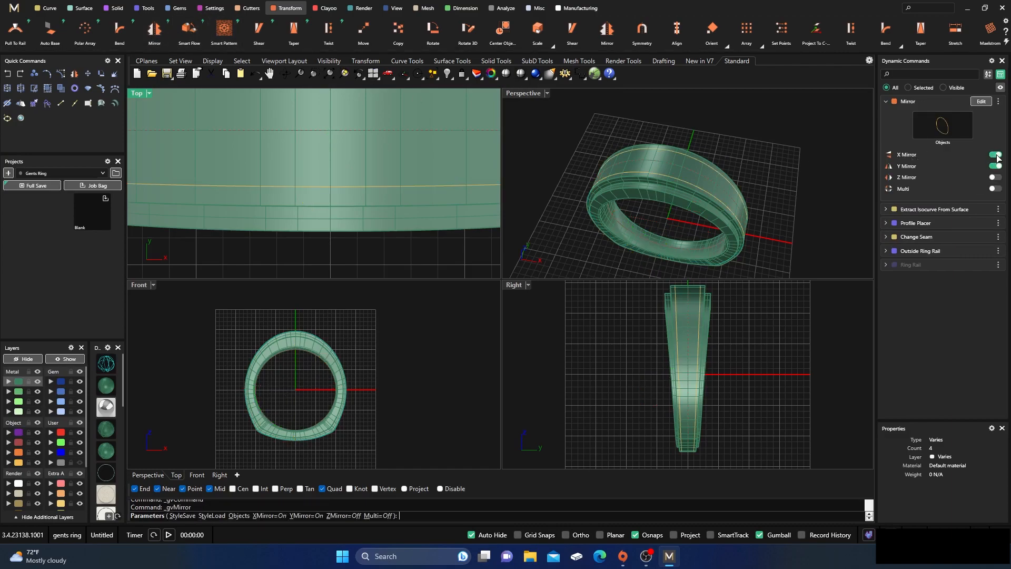
{"action": "left_click", "coordinate": [996, 166]}
{"action": "key", "text": "Return"}
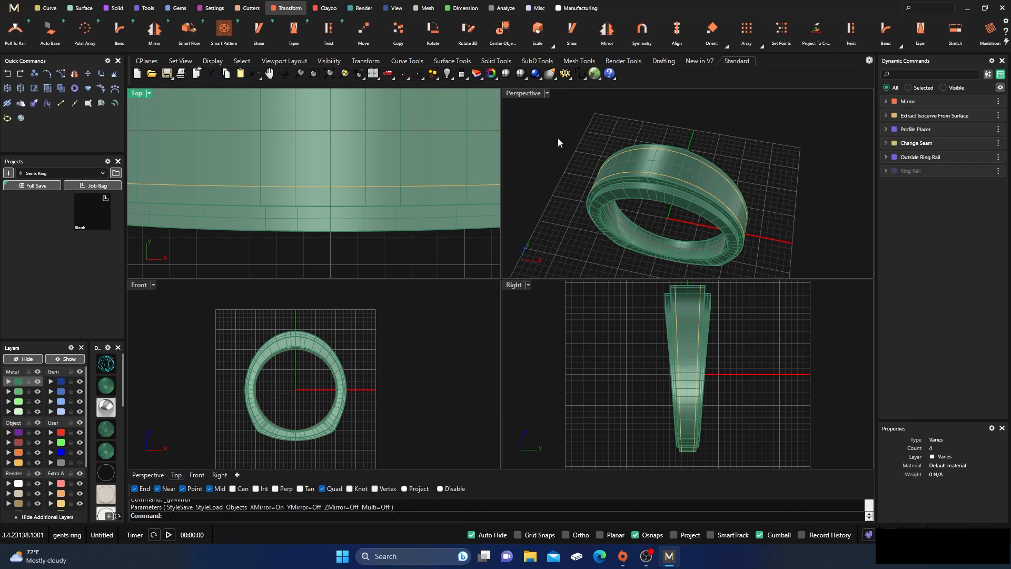
Extract a crosswise isocurve on one side of the ring's top, at about U 0.59, V 0.17 and angle 180
{"action": "left_click", "coordinate": [50, 8]}
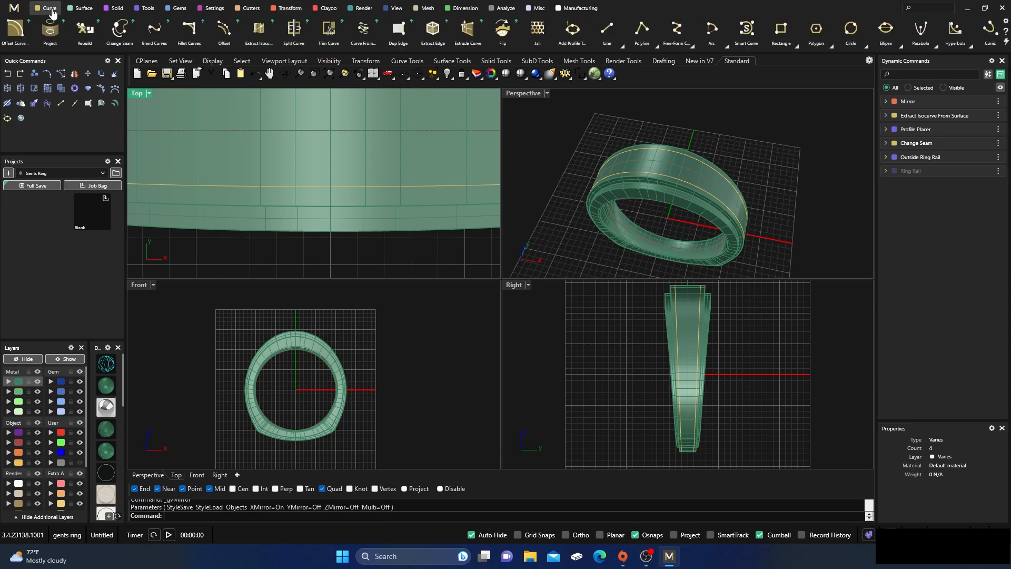
{"action": "left_click", "coordinate": [259, 29]}
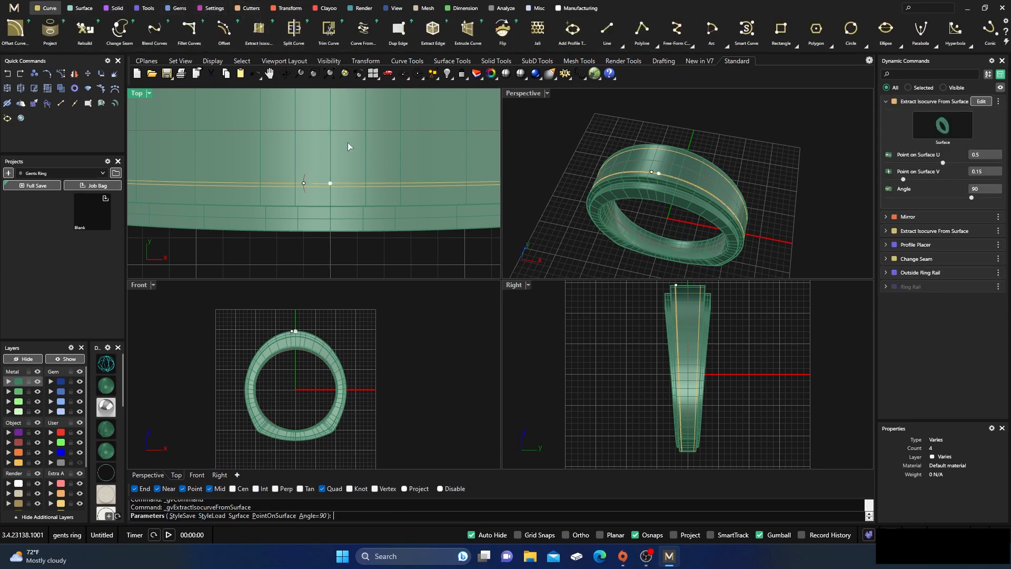
{"action": "scroll", "coordinate": [340, 158], "scroll_direction": "down", "scroll_amount": 2}
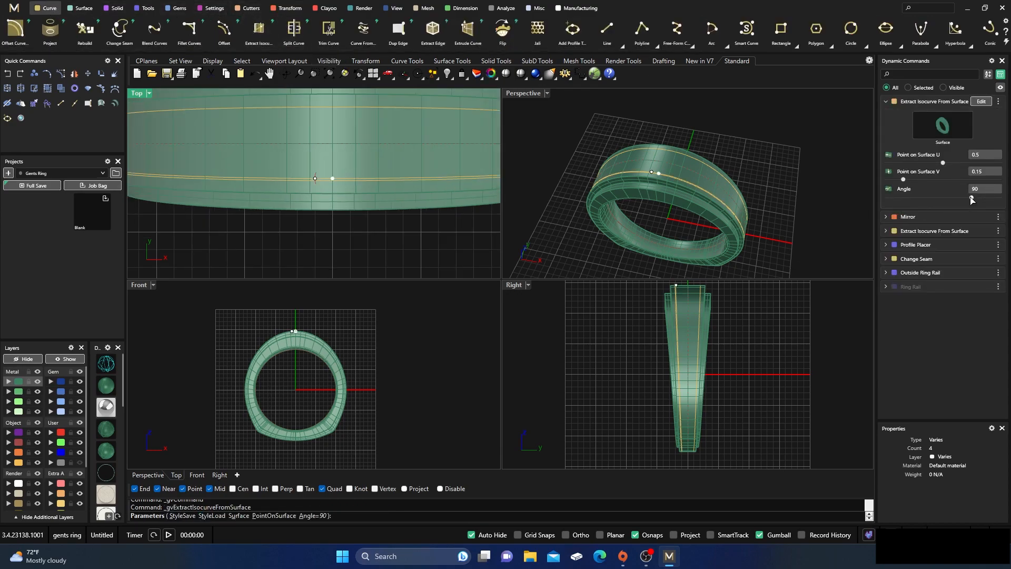
{"action": "left_click_drag", "start_coordinate": [972, 198], "coordinate": [1000, 198]}
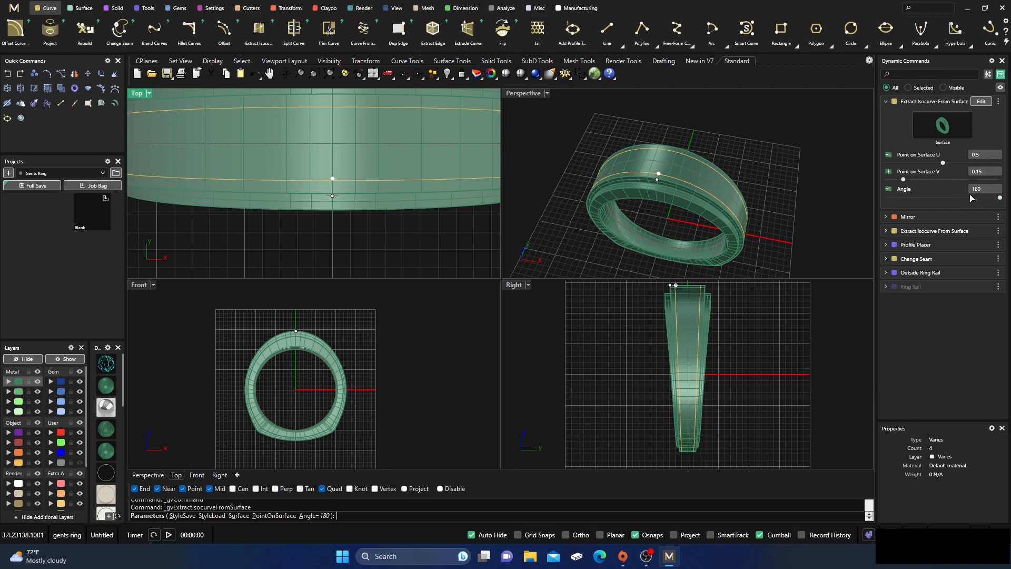
{"action": "scroll", "coordinate": [289, 189], "scroll_direction": "down", "scroll_amount": 2}
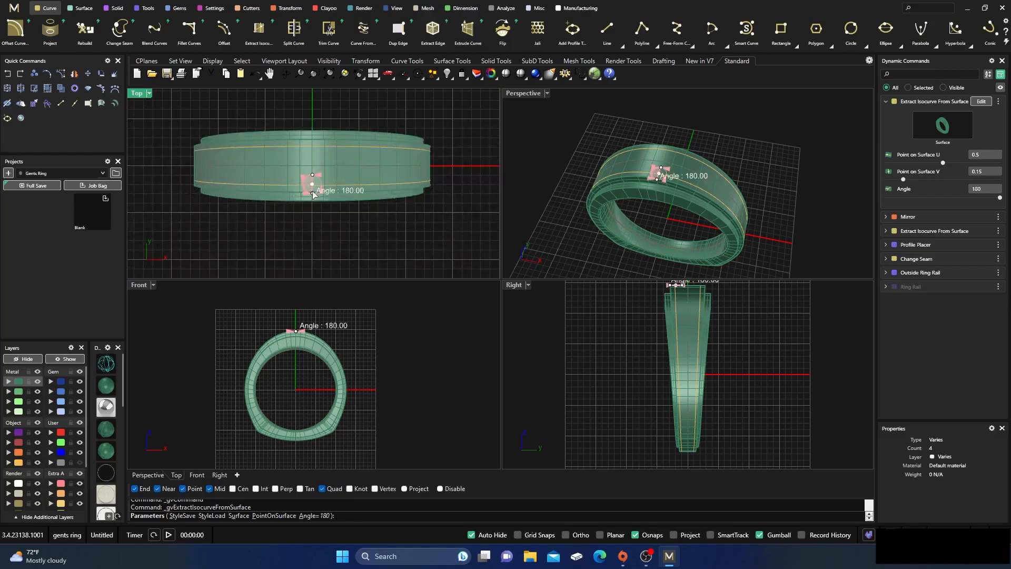
{"action": "scroll", "coordinate": [292, 336], "scroll_direction": "up", "scroll_amount": 3}
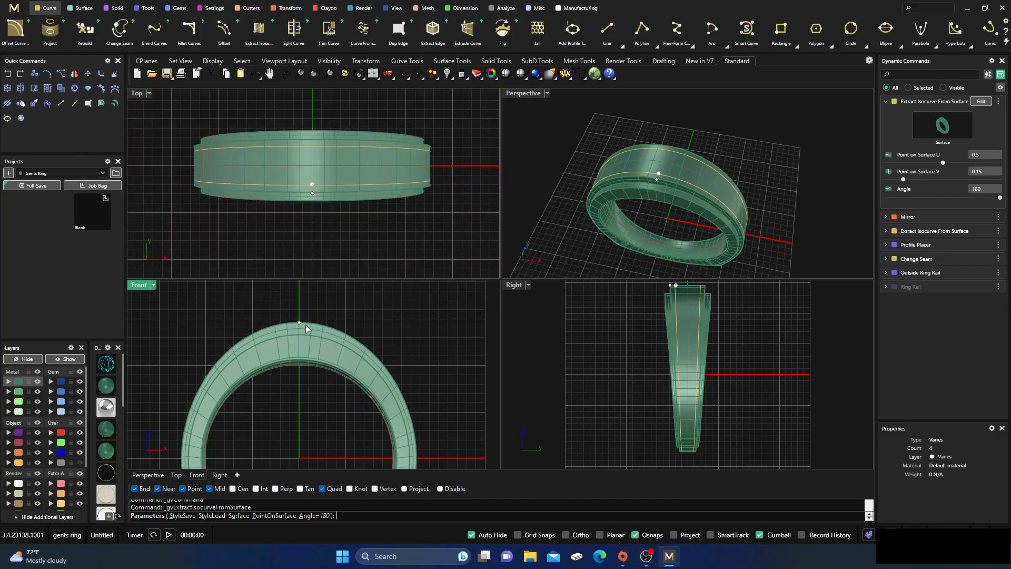
{"action": "left_click_drag", "start_coordinate": [312, 184], "coordinate": [377, 186]}
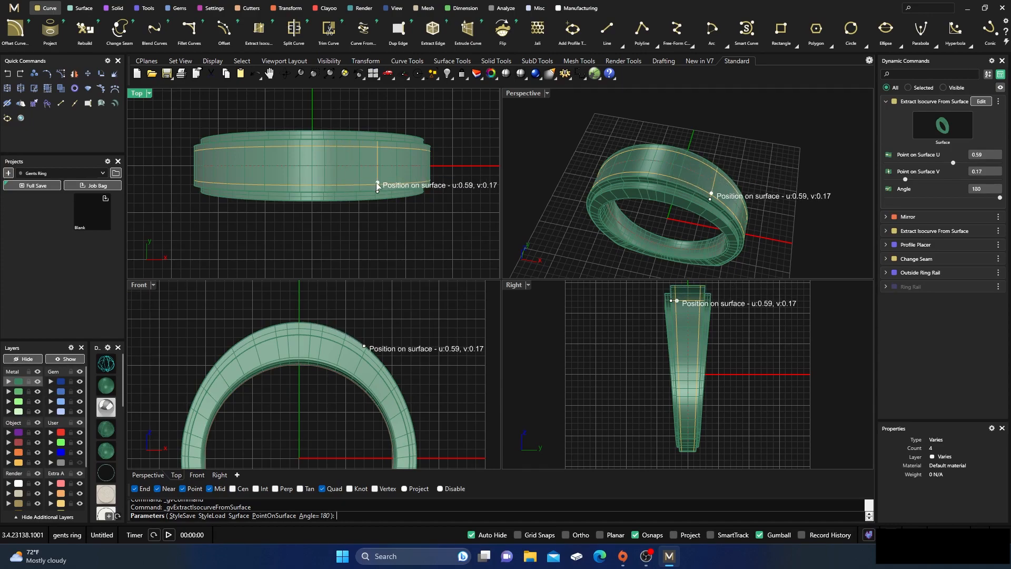
{"action": "right_click", "coordinate": [377, 179]}
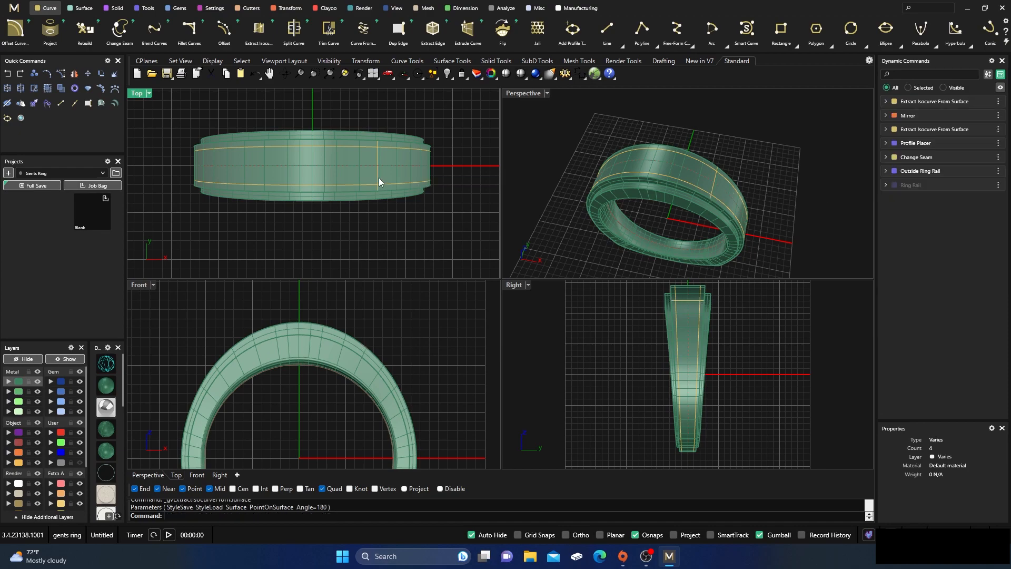
Mirror the crosswise curve to the other side of the ring's top using Y Mirror only
{"action": "scroll", "coordinate": [377, 172], "scroll_direction": "up", "scroll_amount": 6}
{"action": "left_click", "coordinate": [377, 172]}
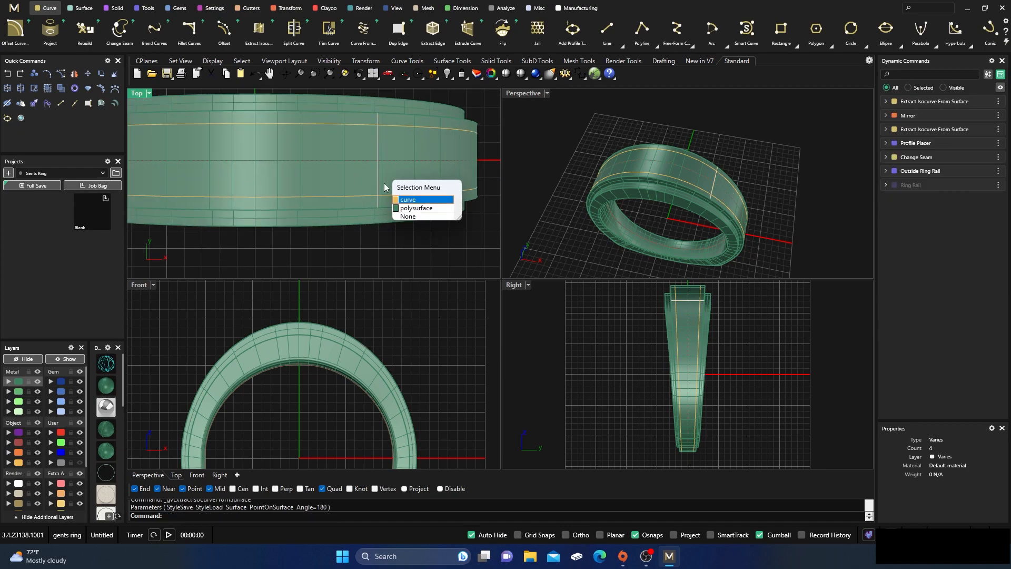
{"action": "left_click", "coordinate": [406, 200]}
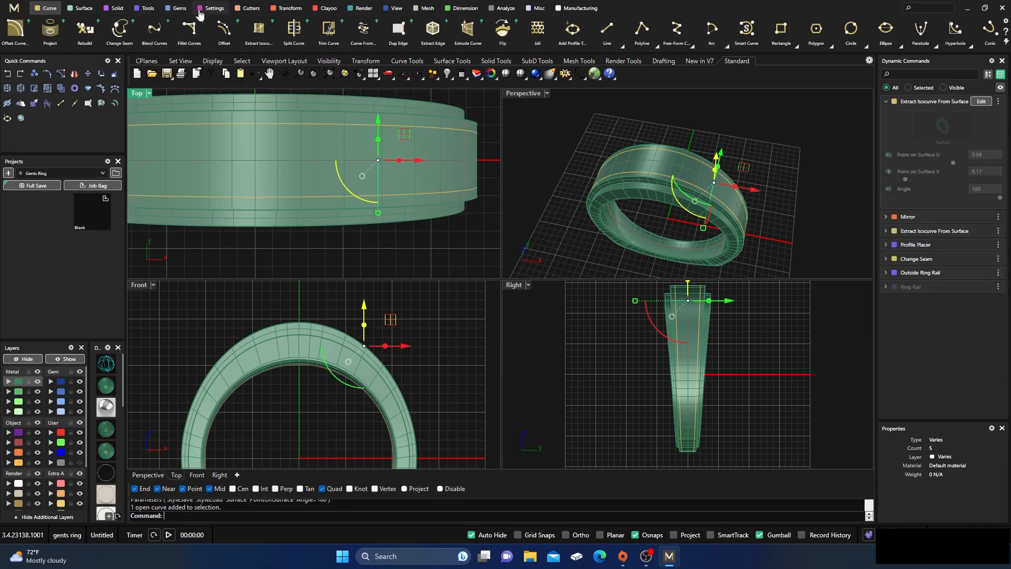
{"action": "left_click", "coordinate": [287, 9]}
{"action": "left_click", "coordinate": [160, 31]}
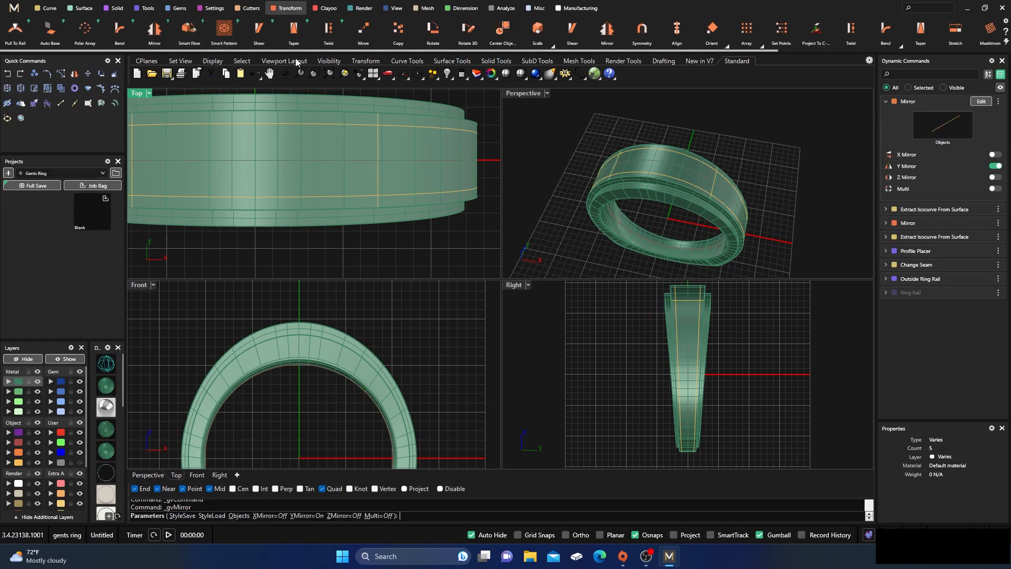
{"action": "scroll", "coordinate": [337, 164], "scroll_direction": "down", "scroll_amount": 2}
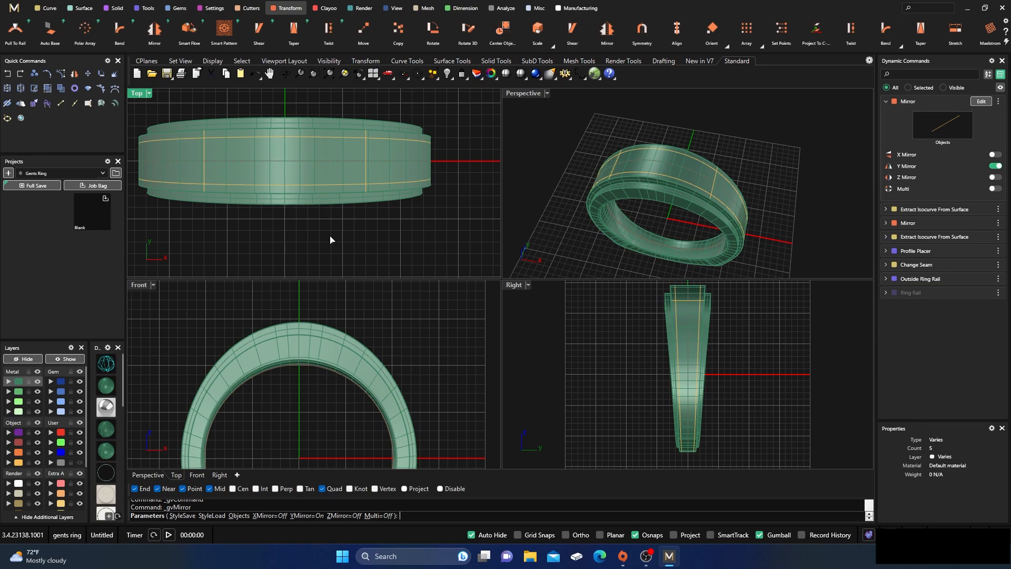
{"action": "key", "text": "Return"}
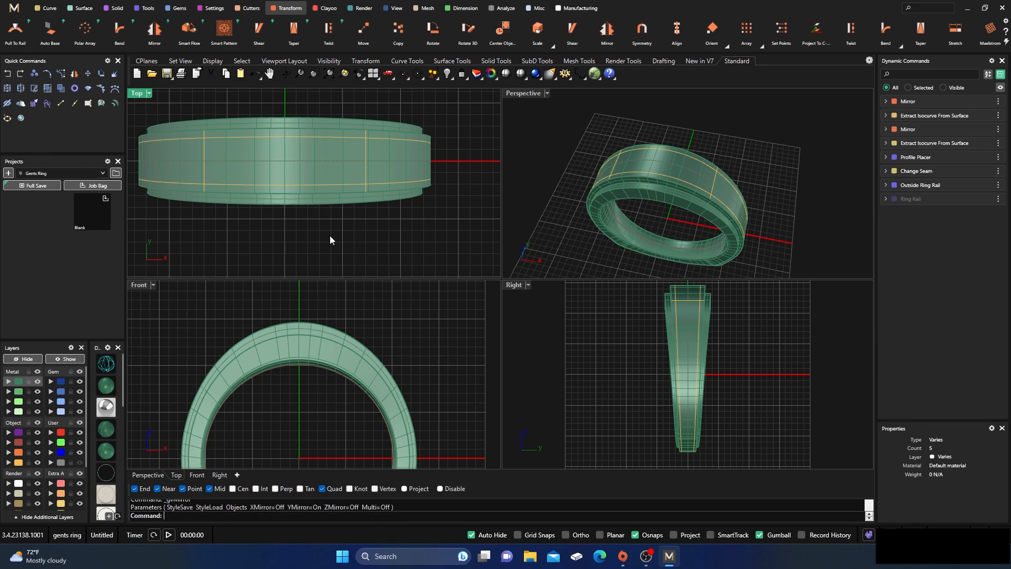
Start Gem on Curve with the outer rail along the middle of the band as the gem curve
{"action": "left_click", "coordinate": [278, 164]}
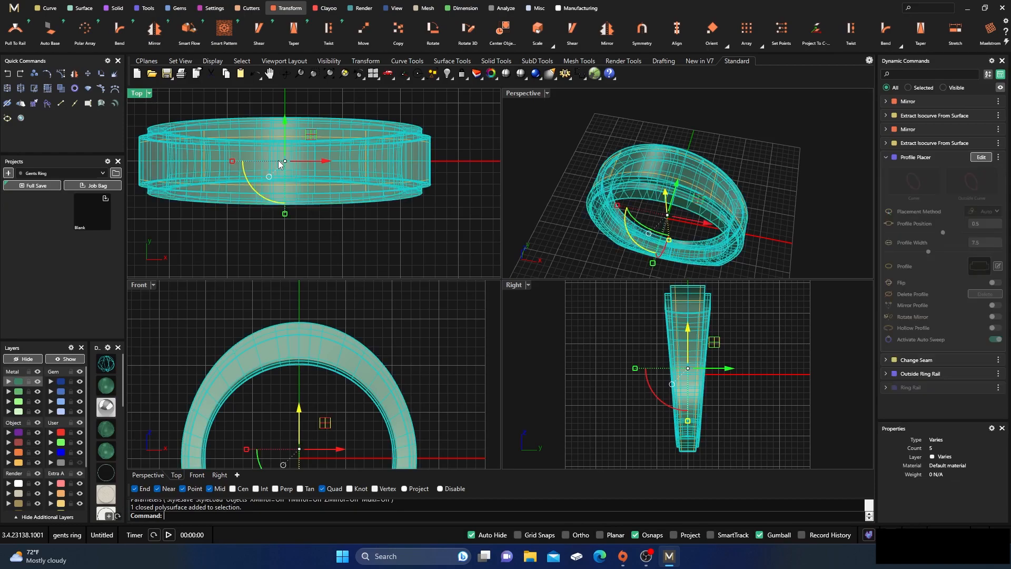
{"action": "left_click", "coordinate": [604, 139]}
{"action": "scroll", "coordinate": [669, 164], "scroll_direction": "up", "scroll_amount": 5}
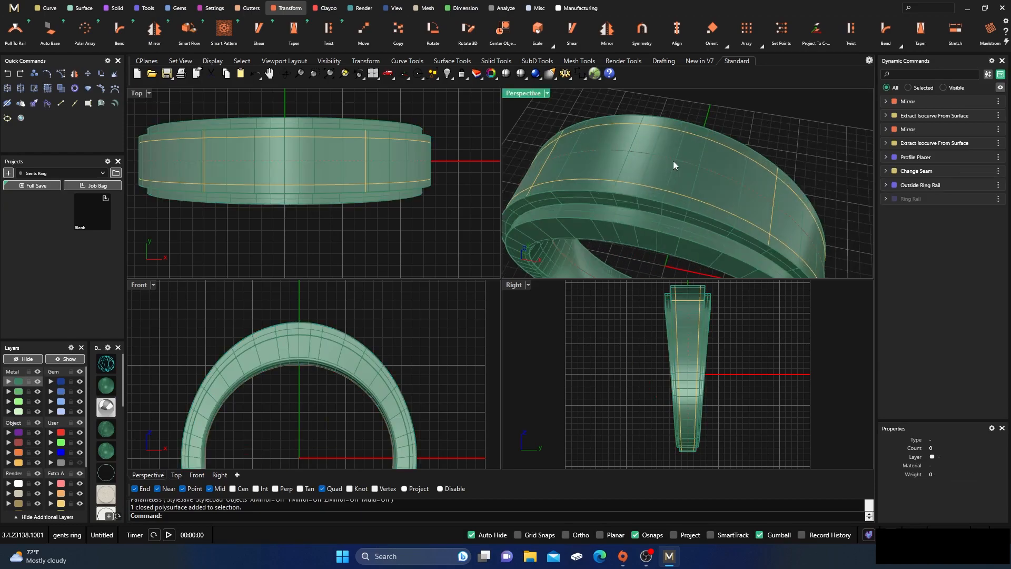
{"action": "left_click", "coordinate": [670, 160]}
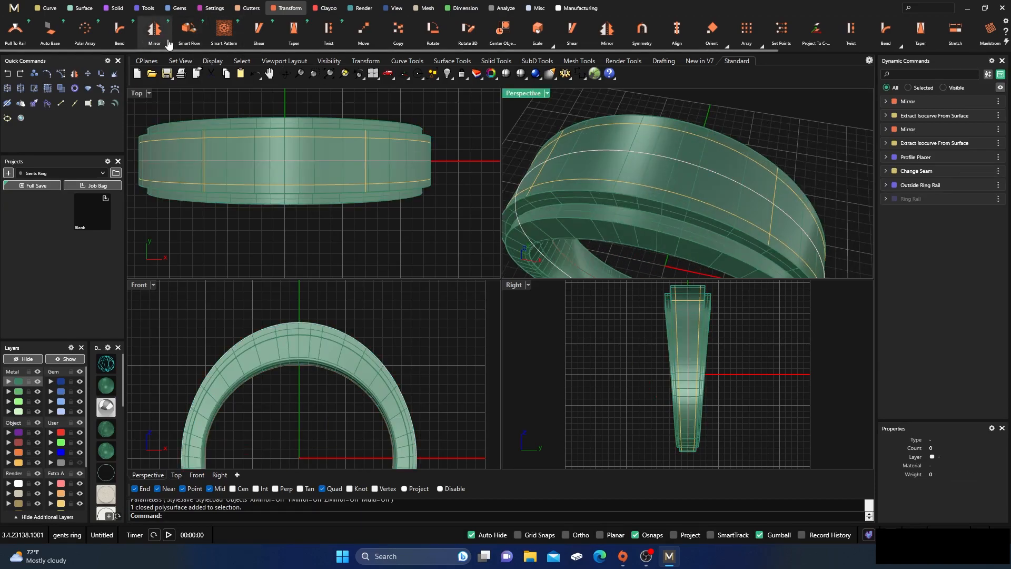
{"action": "left_click", "coordinate": [180, 8]}
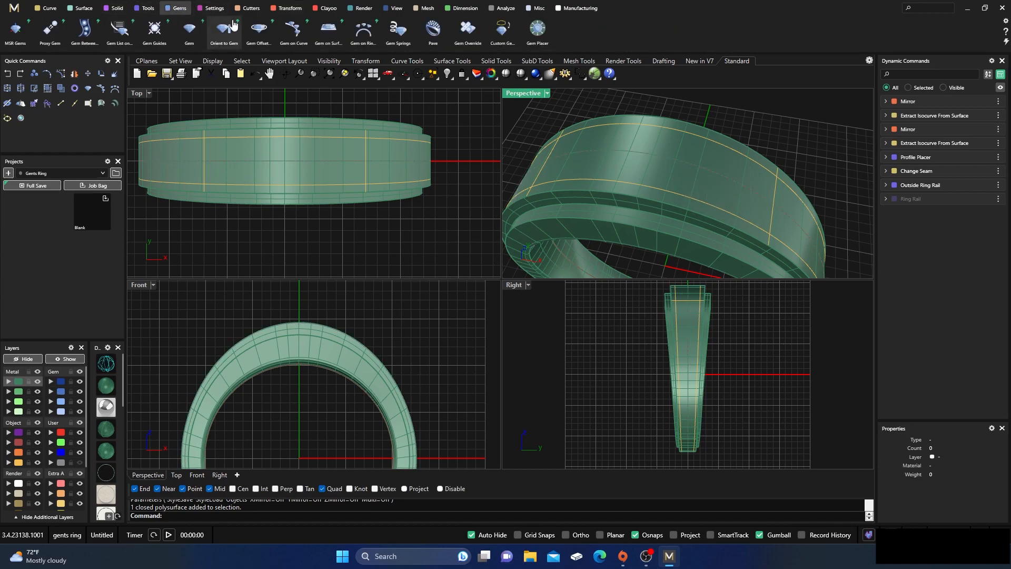
{"action": "left_click", "coordinate": [294, 29]}
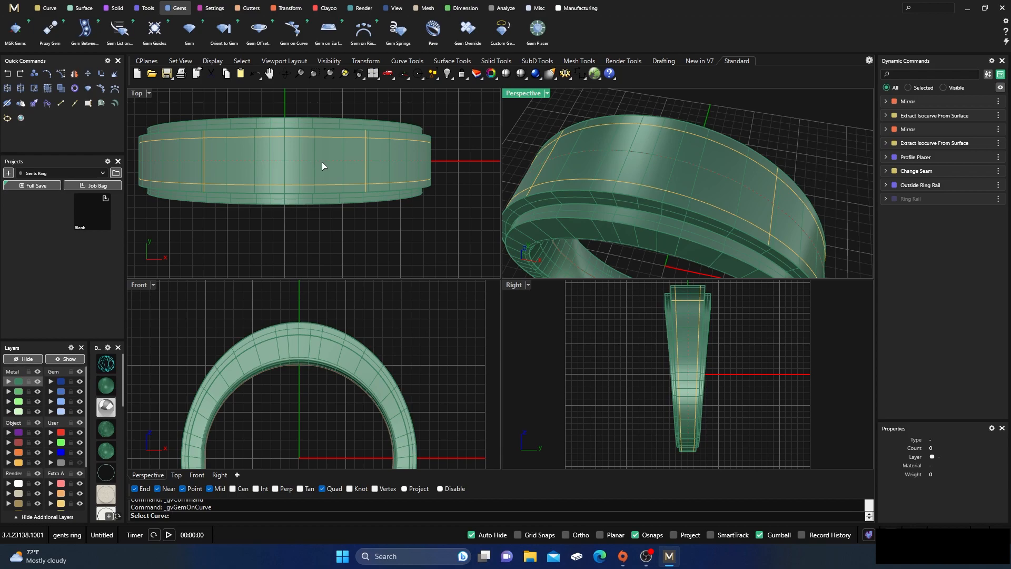
{"action": "left_click", "coordinate": [646, 154]}
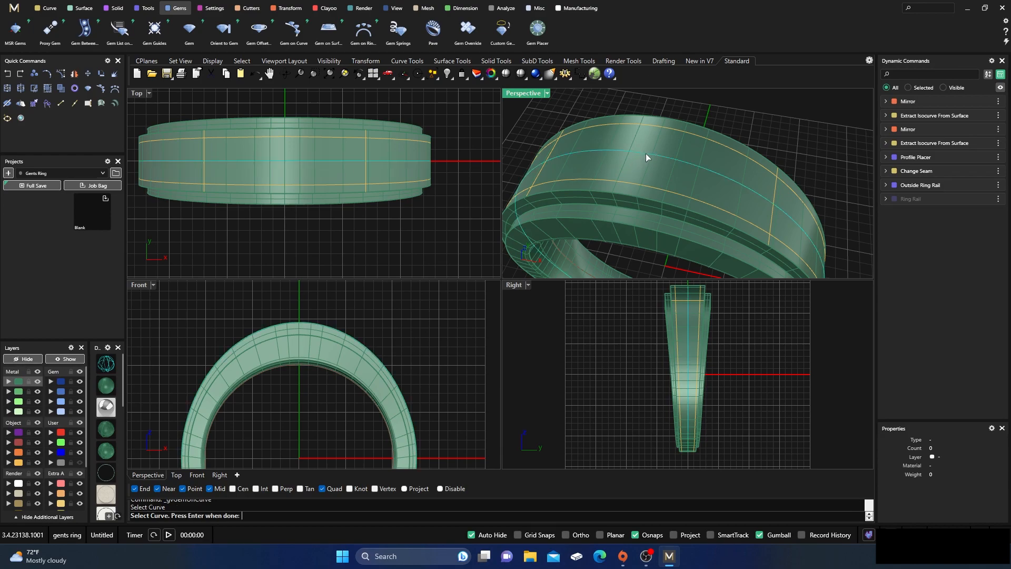
{"action": "key", "text": "Return"}
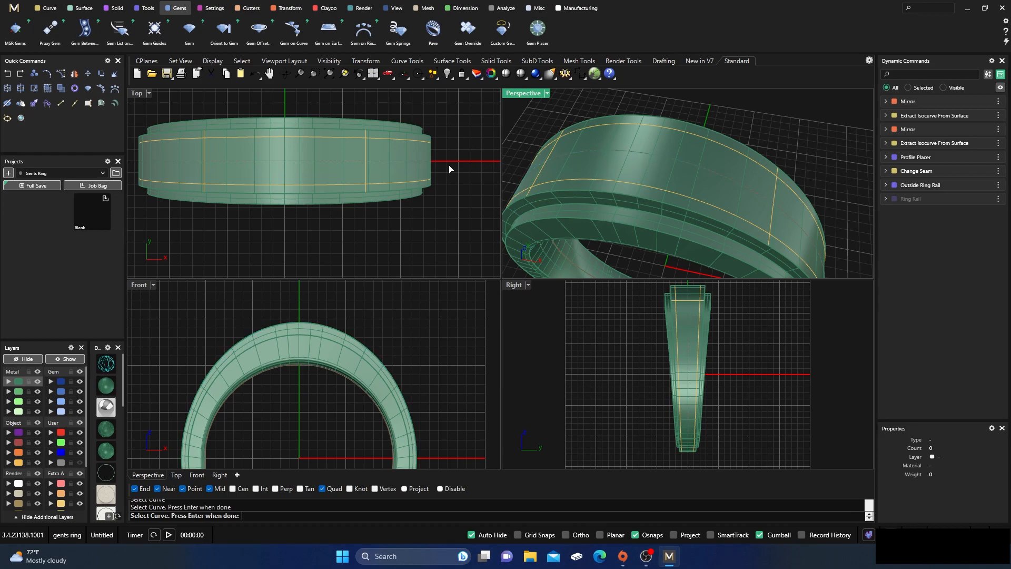
Run the round diamonds between the two crosswise curves, from start position 0.92 to end position 0.08, and enlarge the start gem to 2.25 mm
{"action": "left_click_drag", "start_coordinate": [309, 164], "coordinate": [209, 161]}
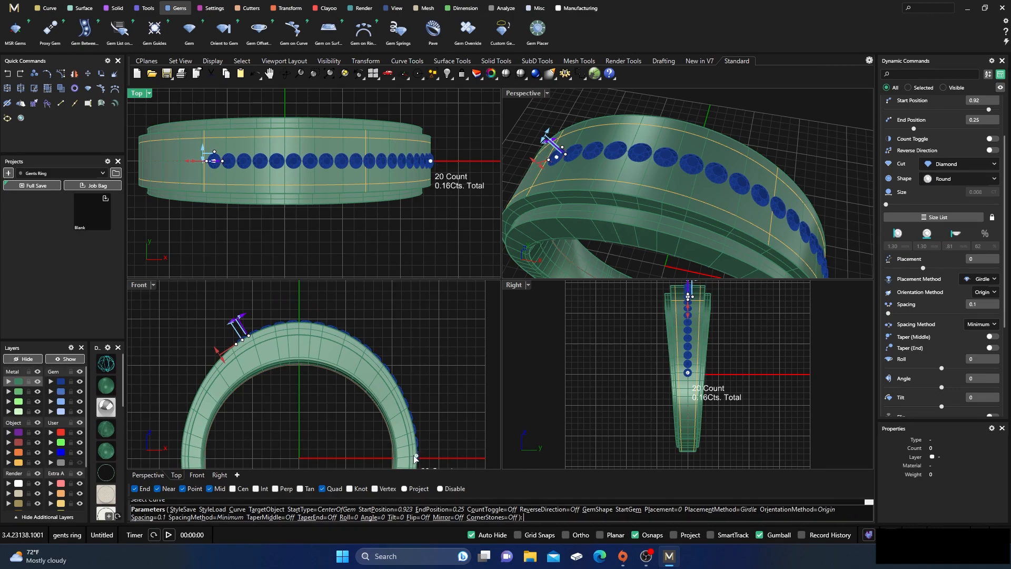
{"action": "left_click_drag", "start_coordinate": [418, 458], "coordinate": [462, 296]}
{"action": "right_click_drag", "start_coordinate": [629, 184], "coordinate": [693, 160]}
{"action": "scroll", "coordinate": [684, 158], "scroll_direction": "up", "scroll_amount": 5}
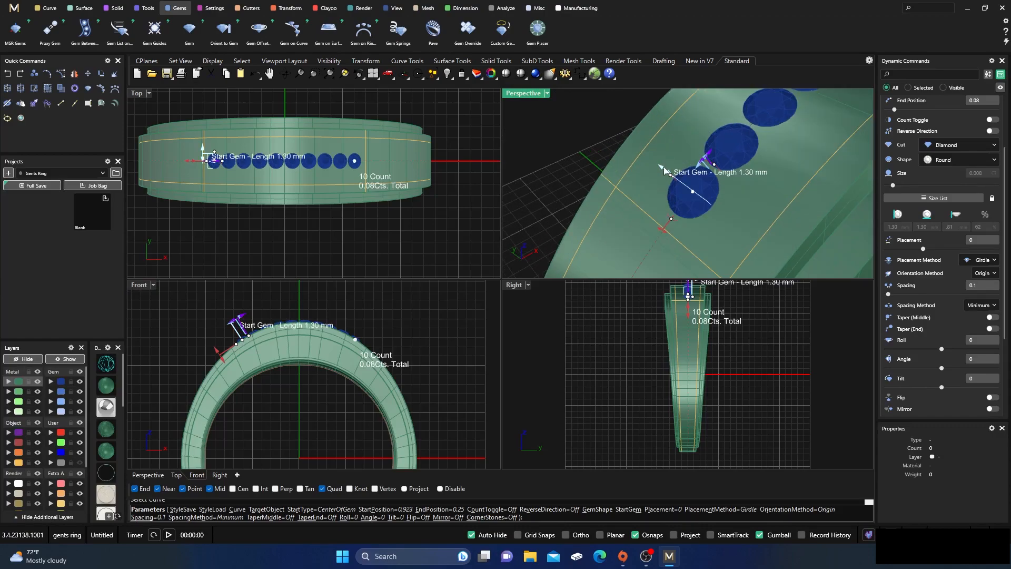
{"action": "left_click_drag", "start_coordinate": [668, 173], "coordinate": [653, 161]}
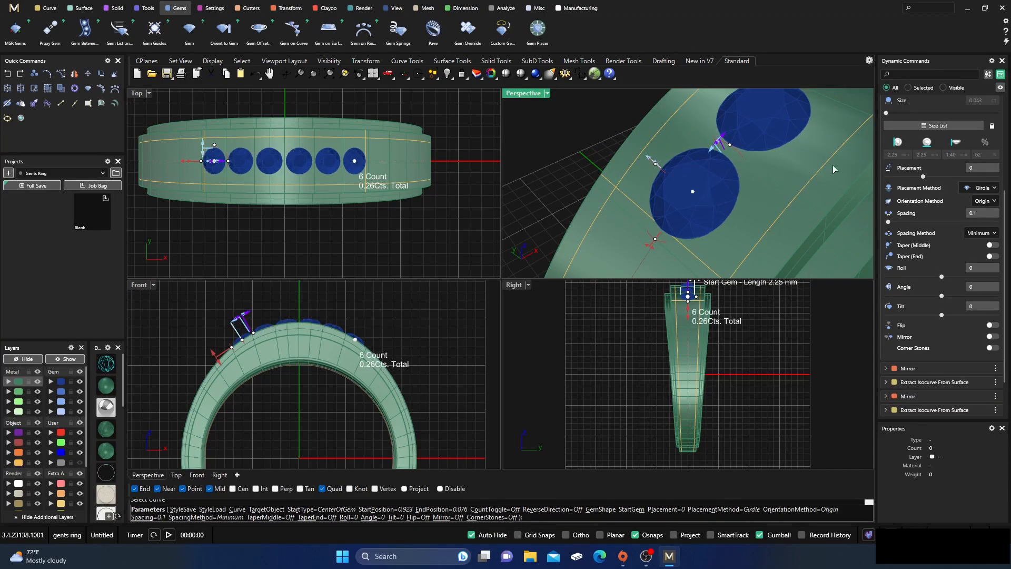
{"action": "scroll", "coordinate": [946, 156], "scroll_direction": "up", "scroll_amount": 2}
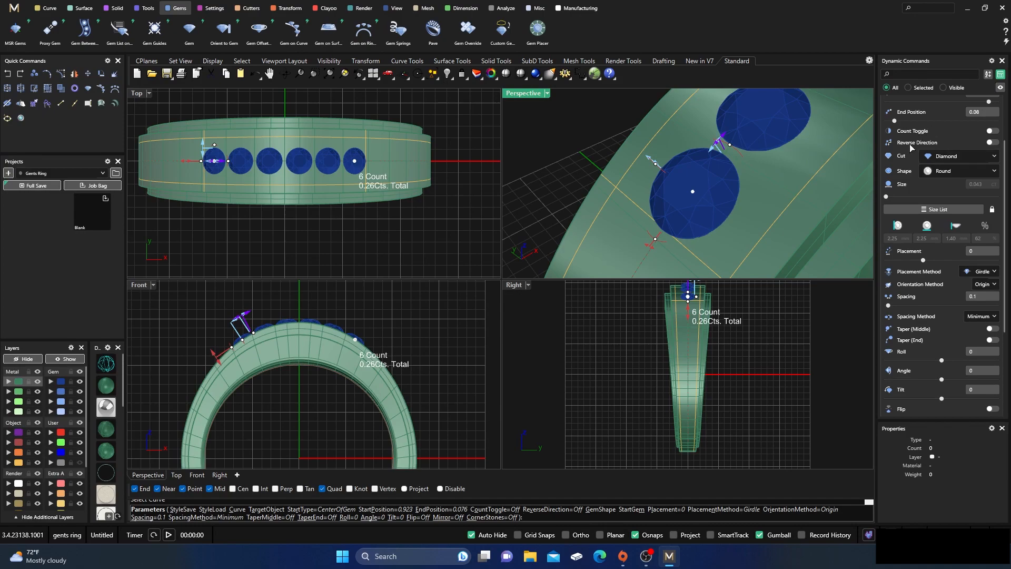
{"action": "scroll", "coordinate": [918, 158], "scroll_direction": "up", "scroll_amount": 1}
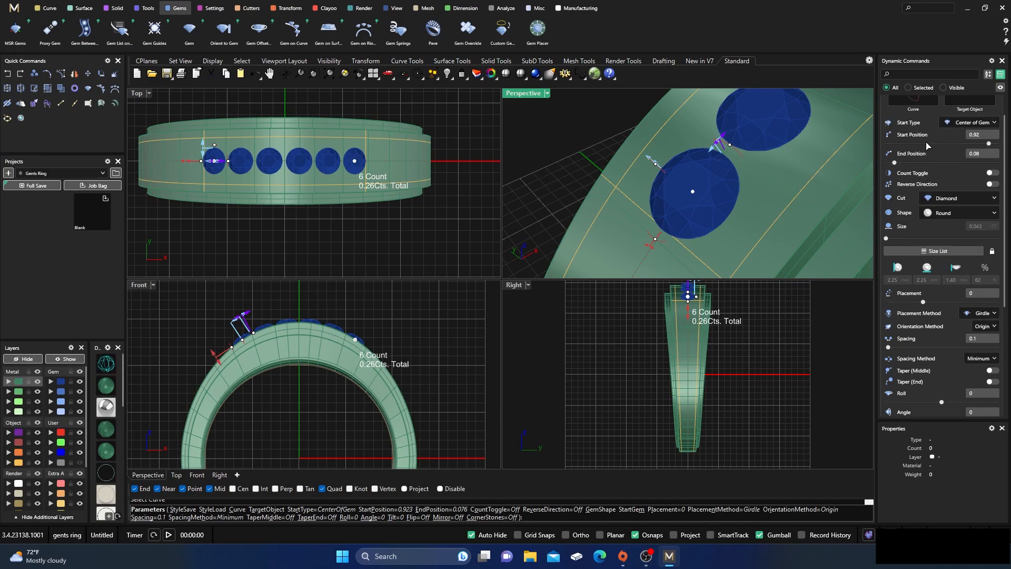
Try princess-cut diamonds for the gem row, with start position 0.93 and end position 0.07
{"action": "scroll", "coordinate": [928, 147], "scroll_direction": "up", "scroll_amount": 1}
{"action": "scroll", "coordinate": [930, 151], "scroll_direction": "down", "scroll_amount": 1}
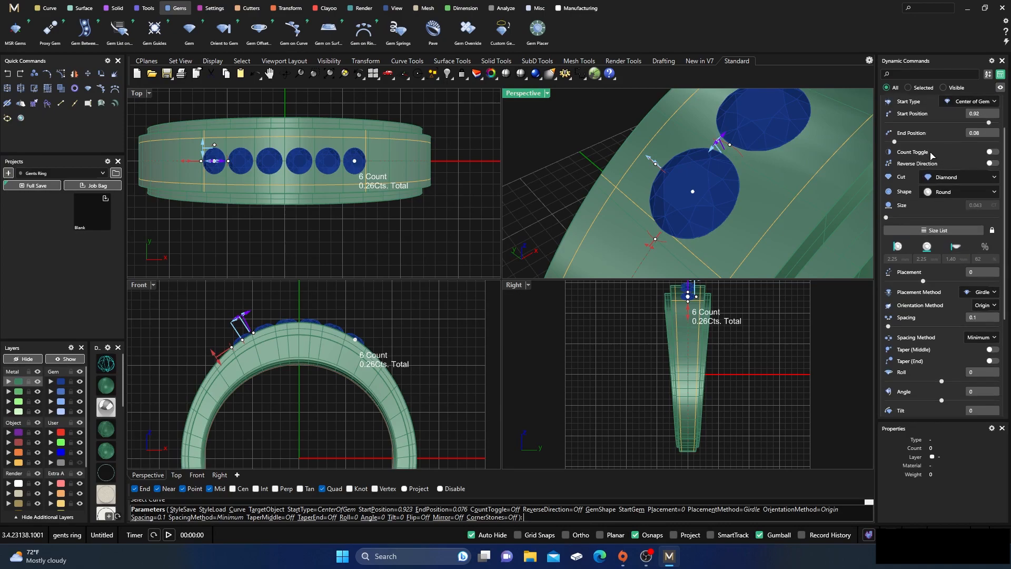
{"action": "left_click", "coordinate": [953, 193]}
{"action": "left_click", "coordinate": [942, 230]}
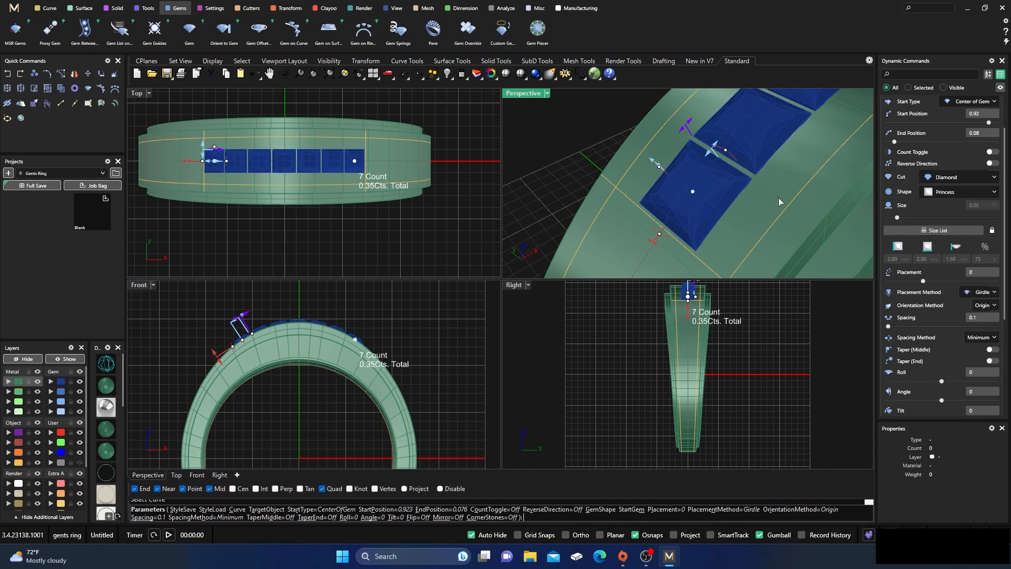
{"action": "scroll", "coordinate": [204, 160], "scroll_direction": "up", "scroll_amount": 5}
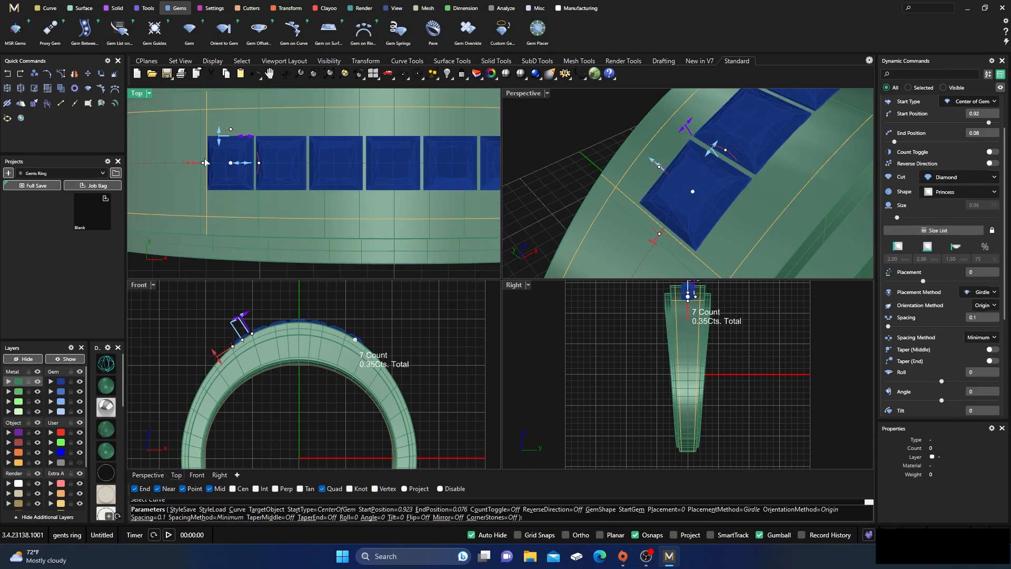
{"action": "left_click_drag", "start_coordinate": [230, 163], "coordinate": [242, 169]}
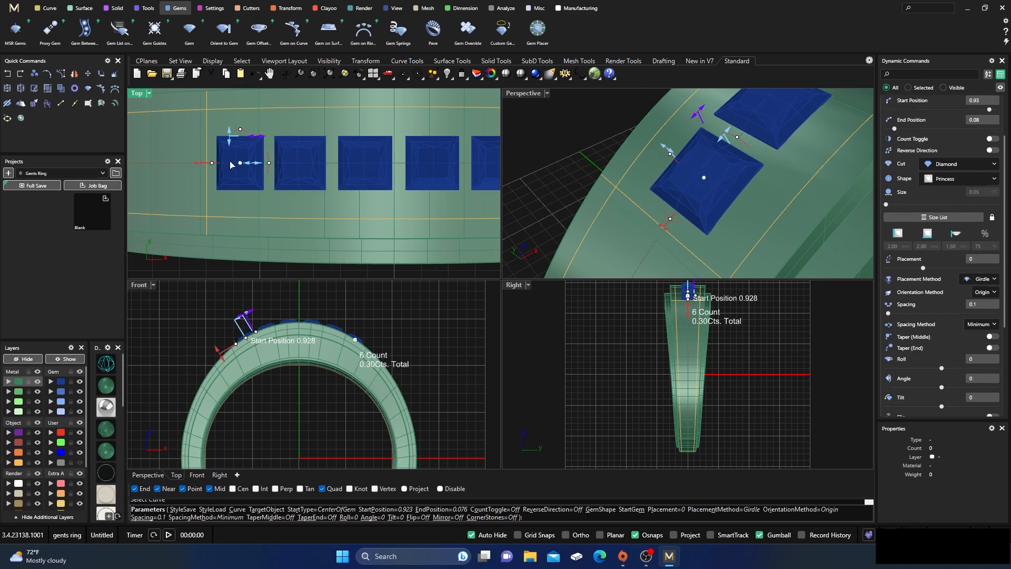
{"action": "scroll", "coordinate": [237, 164], "scroll_direction": "down", "scroll_amount": 3}
{"action": "left_click_drag", "start_coordinate": [452, 162], "coordinate": [438, 164]}
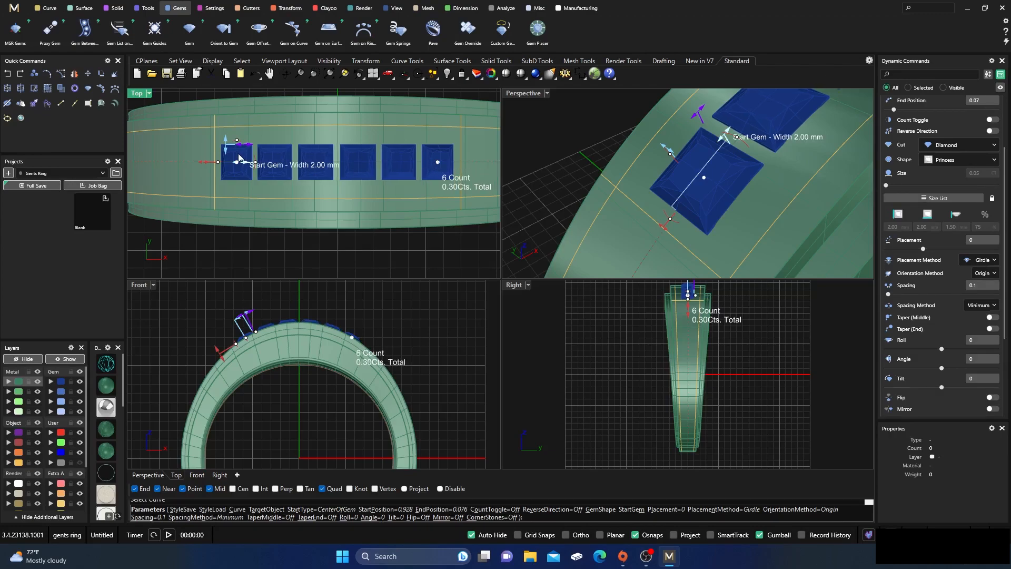
Try the princess gems at 3 mm between start position 0.94 and end position 0.06, and cancel the gem row
{"action": "left_click_drag", "start_coordinate": [226, 145], "coordinate": [249, 165]}
{"action": "left_click_drag", "start_coordinate": [436, 165], "coordinate": [426, 163]}
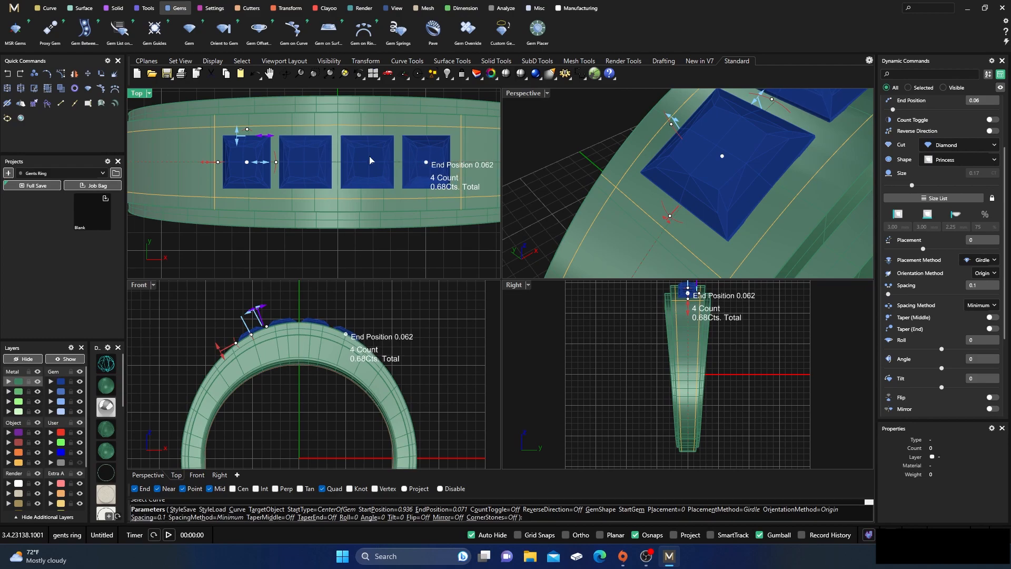
{"action": "left_click_drag", "start_coordinate": [250, 165], "coordinate": [260, 167]}
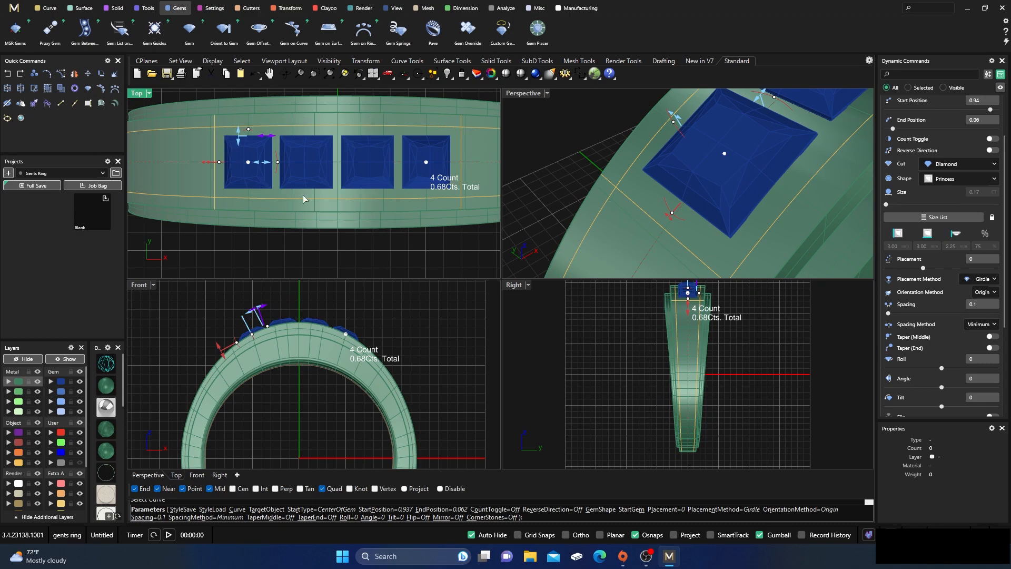
{"action": "key", "text": "Escape"}
Hide the ring body and the layer of the remaining rail curves, and maximize the Perspective view
{"action": "scroll", "coordinate": [328, 170], "scroll_direction": "down", "scroll_amount": 2}
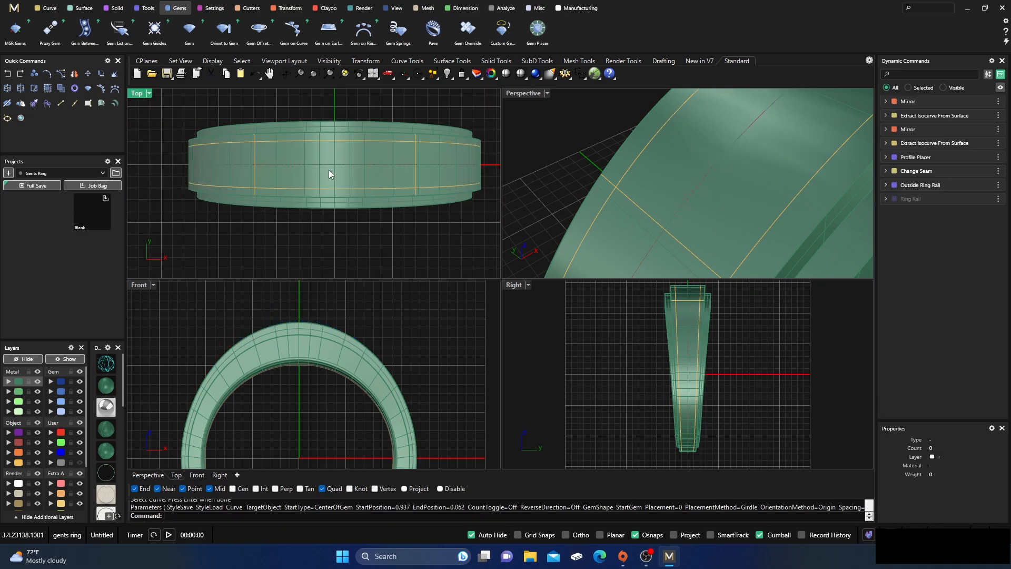
{"action": "left_click", "coordinate": [329, 170]}
{"action": "left_click", "coordinate": [23, 359]}
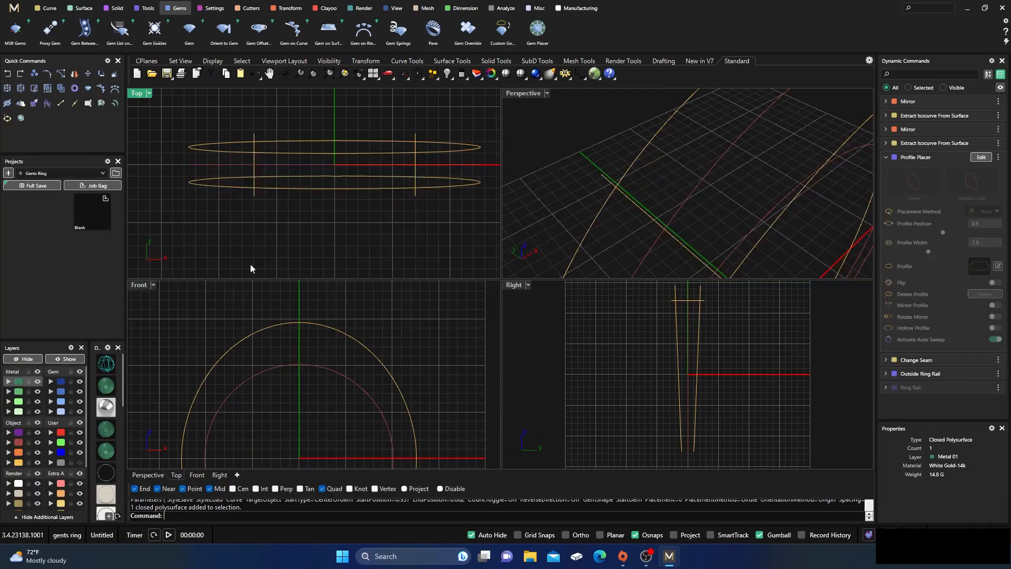
{"action": "left_click", "coordinate": [37, 443]}
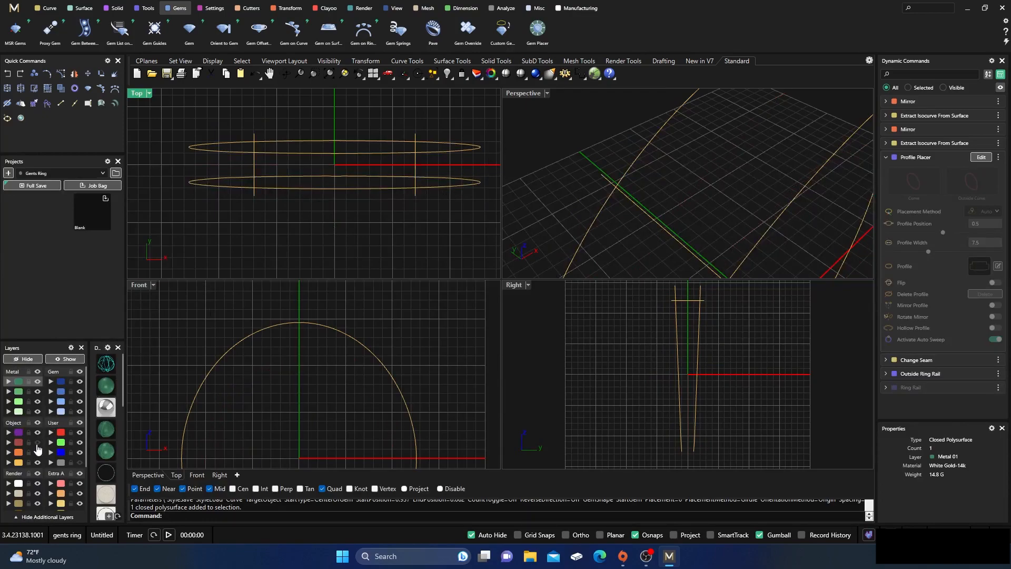
{"action": "double_click", "coordinate": [522, 93]}
{"action": "right_click_drag", "start_coordinate": [529, 127], "coordinate": [507, 318]}
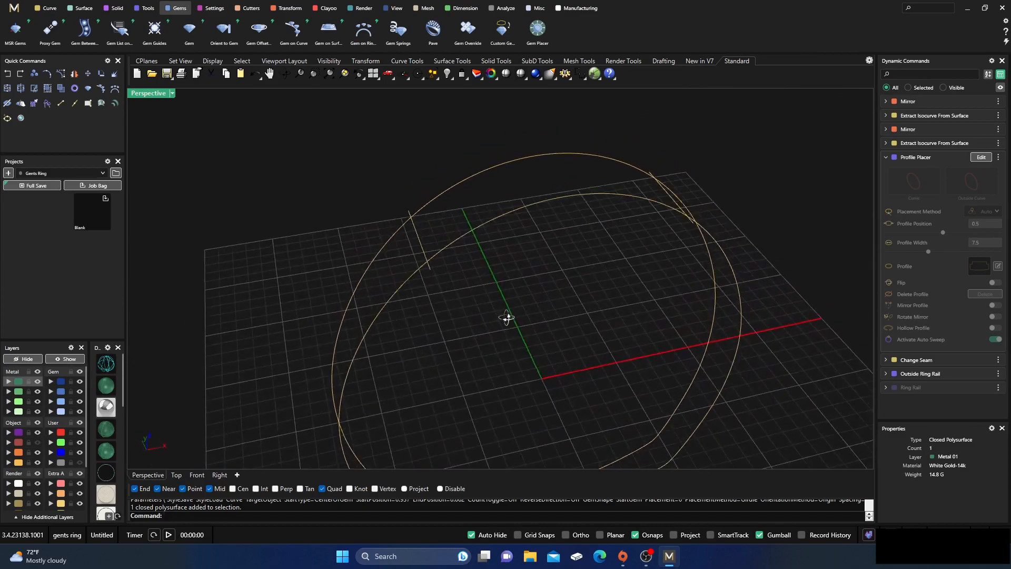
{"action": "left_click_drag", "start_coordinate": [552, 215], "coordinate": [505, 144]}
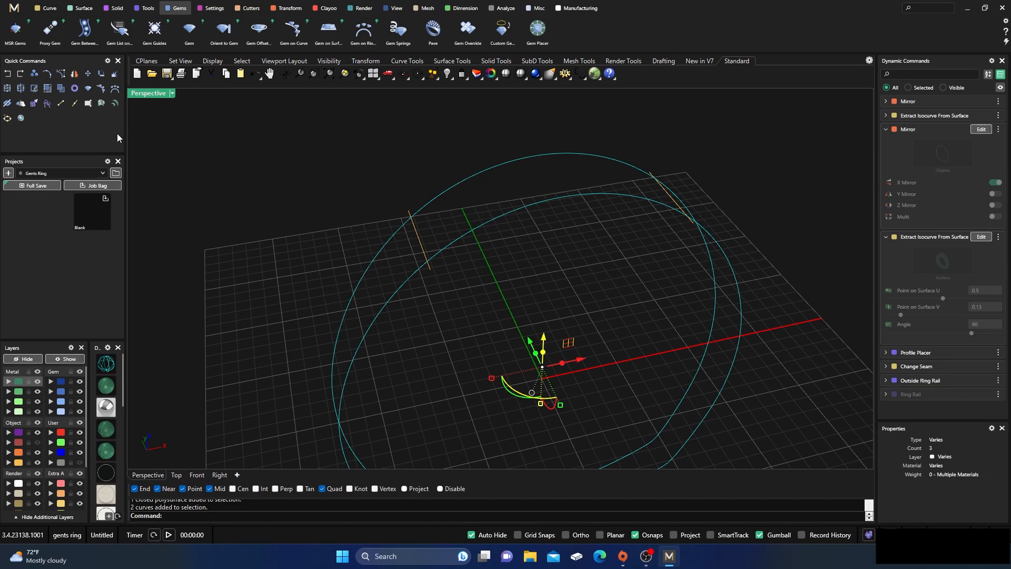
{"action": "left_click", "coordinate": [21, 88]}
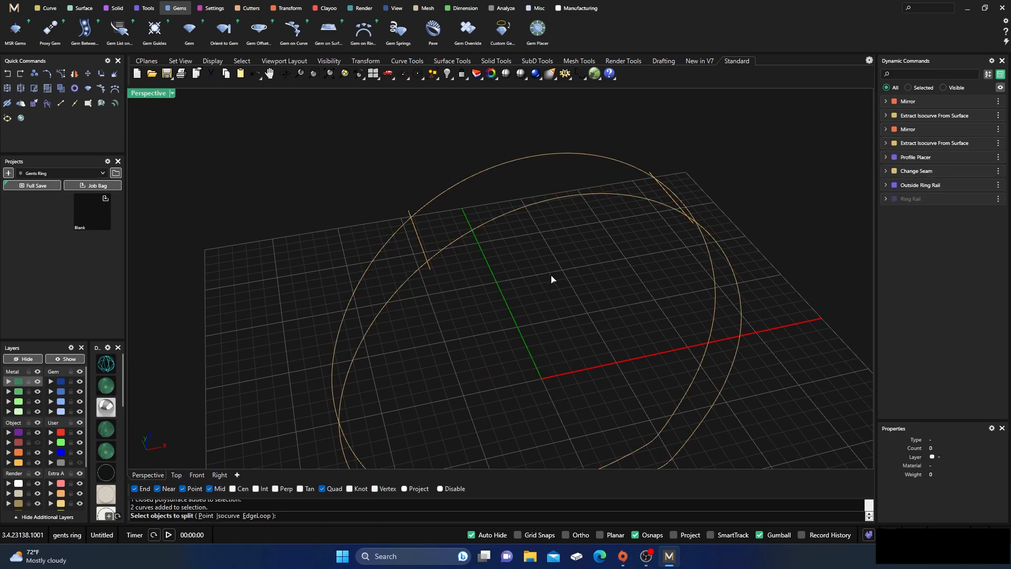
{"action": "key", "text": "Escape"}
Split the two long curves around the ring, using both crosswise curves as cutting objects
{"action": "left_click_drag", "start_coordinate": [590, 246], "coordinate": [508, 139]}
{"action": "left_click", "coordinate": [20, 90]}
{"action": "left_click", "coordinate": [416, 232]}
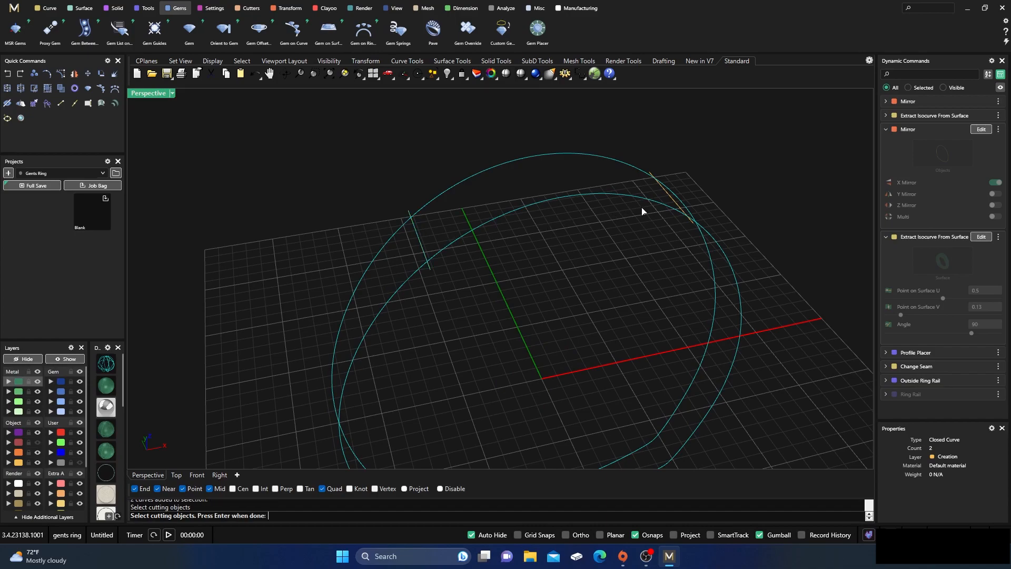
{"action": "left_click", "coordinate": [671, 201]}
{"action": "key", "text": "Return"}
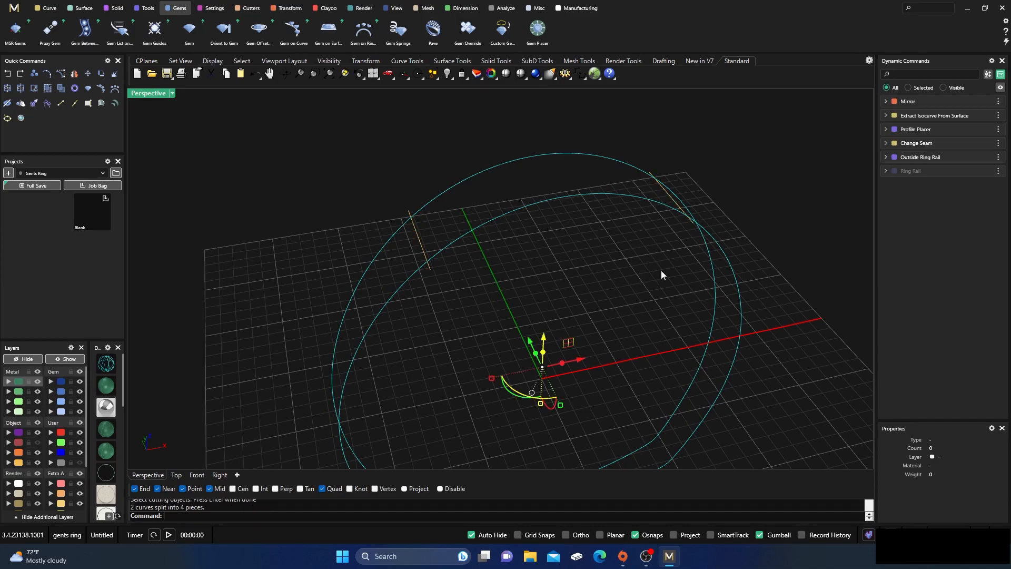
Delete the lower parts of both split curves so only the arcs across the ring's top are left
{"action": "key", "text": "Escape"}
{"action": "left_click_drag", "start_coordinate": [720, 314], "coordinate": [693, 307]}
{"action": "key", "text": "Delete"}
Split the two crosswise curves, using the two top arcs as cutting objects
{"action": "right_click_drag", "start_coordinate": [595, 261], "coordinate": [554, 279]}
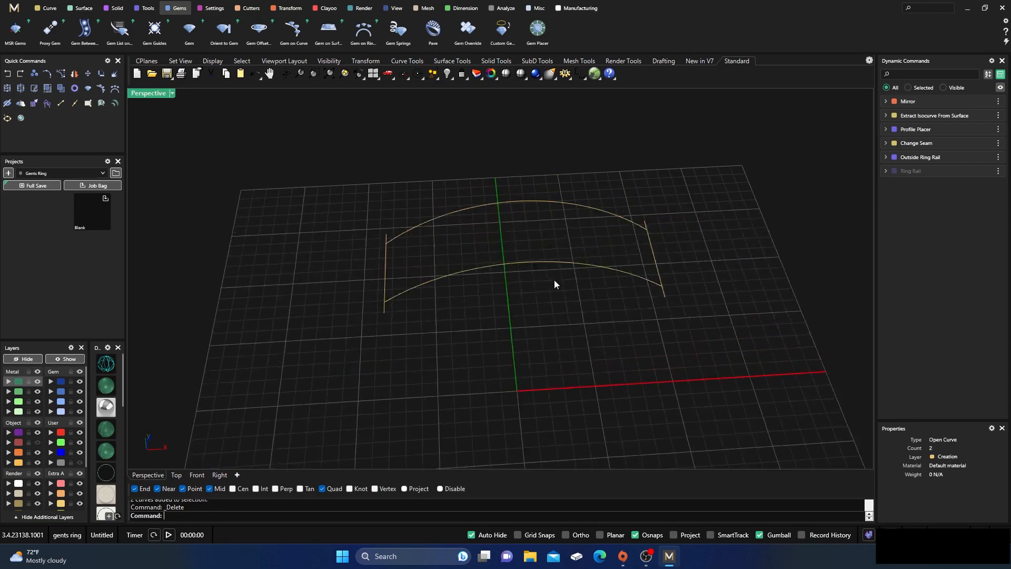
{"action": "left_click", "coordinate": [385, 265]}
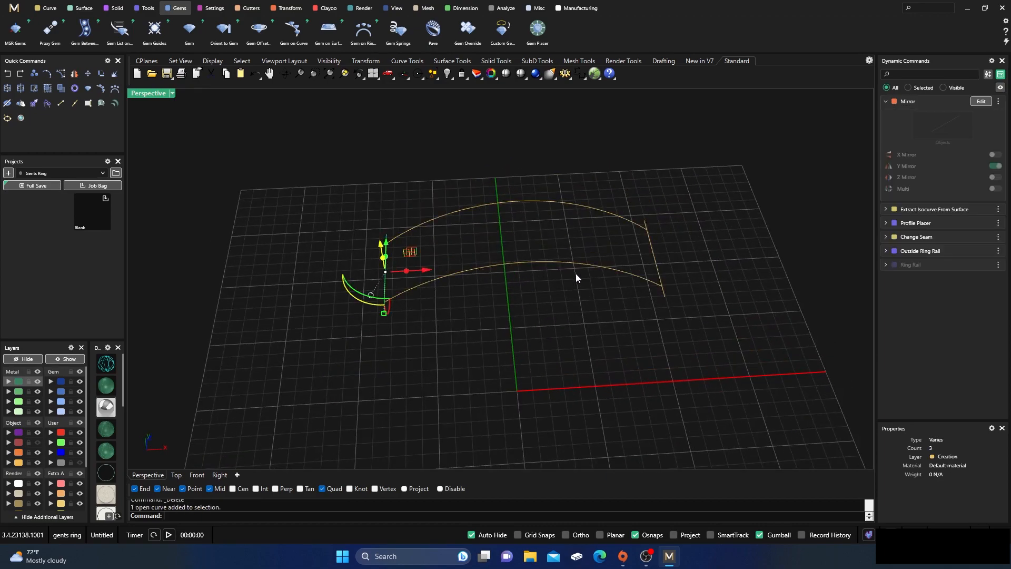
{"action": "left_click", "coordinate": [654, 255], "text": "shift"}
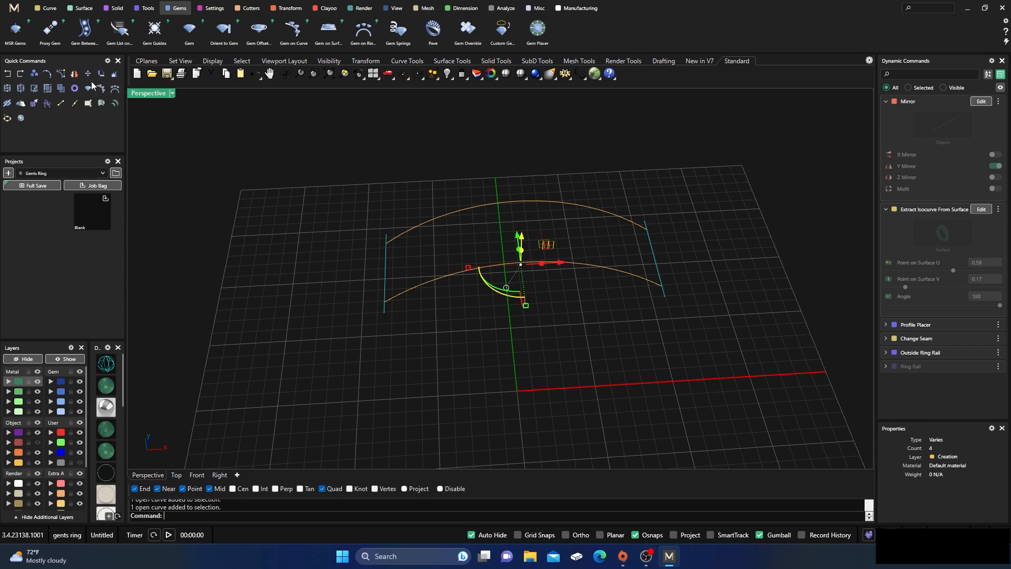
{"action": "left_click", "coordinate": [61, 88]}
{"action": "left_click_drag", "start_coordinate": [480, 305], "coordinate": [446, 198]}
{"action": "key", "text": "Return"}
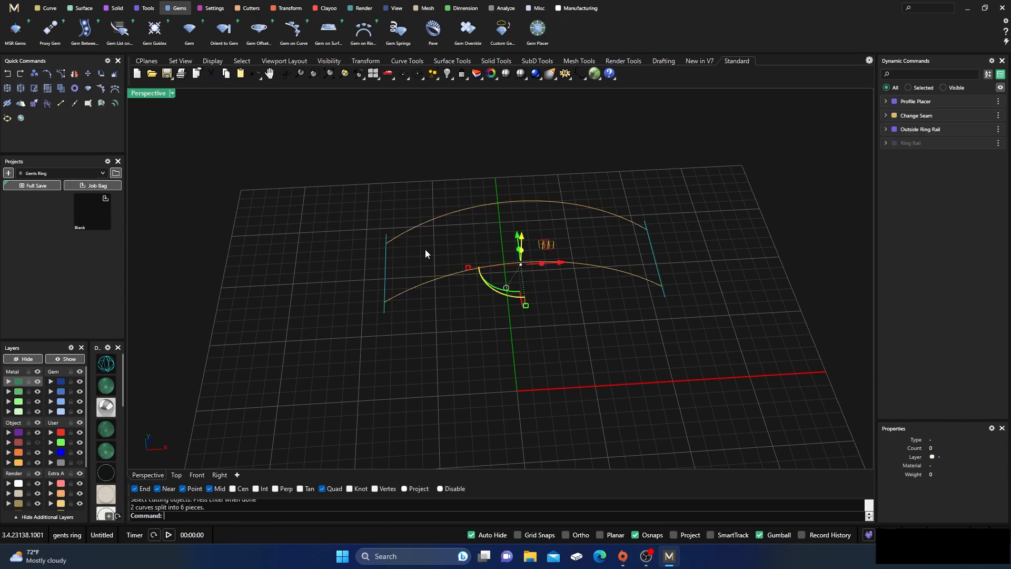
Delete the short ends of the crosswise curves that overhang the two top arcs
{"action": "scroll", "coordinate": [390, 247], "scroll_direction": "up", "scroll_amount": 3}
{"action": "left_click", "coordinate": [383, 238]}
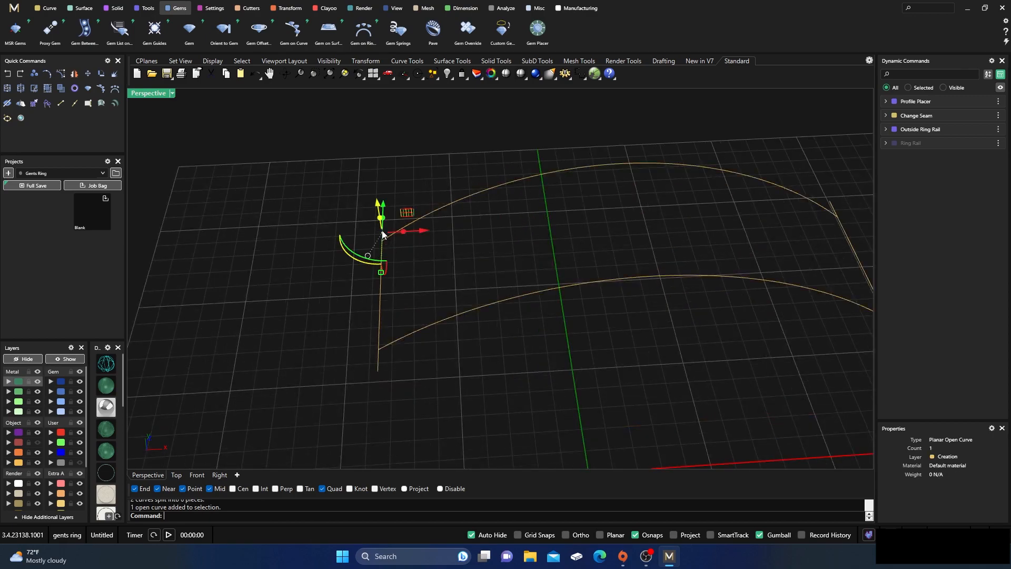
{"action": "left_click", "coordinate": [378, 364], "text": "shift"}
{"action": "key", "text": "Delete"}
{"action": "scroll", "coordinate": [283, 314], "scroll_direction": "down", "scroll_amount": 6}
{"action": "left_click", "coordinate": [533, 324]}
{"action": "scroll", "coordinate": [537, 305], "scroll_direction": "up", "scroll_amount": 4}
{"action": "left_click", "coordinate": [523, 233]}
{"action": "key", "text": "Delete"}
Join the four curves into one closed panel outline and show the hidden ring again
{"action": "scroll", "coordinate": [610, 225], "scroll_direction": "down", "scroll_amount": 5}
{"action": "left_click_drag", "start_coordinate": [378, 183], "coordinate": [627, 316]}
{"action": "left_click", "coordinate": [8, 89]}
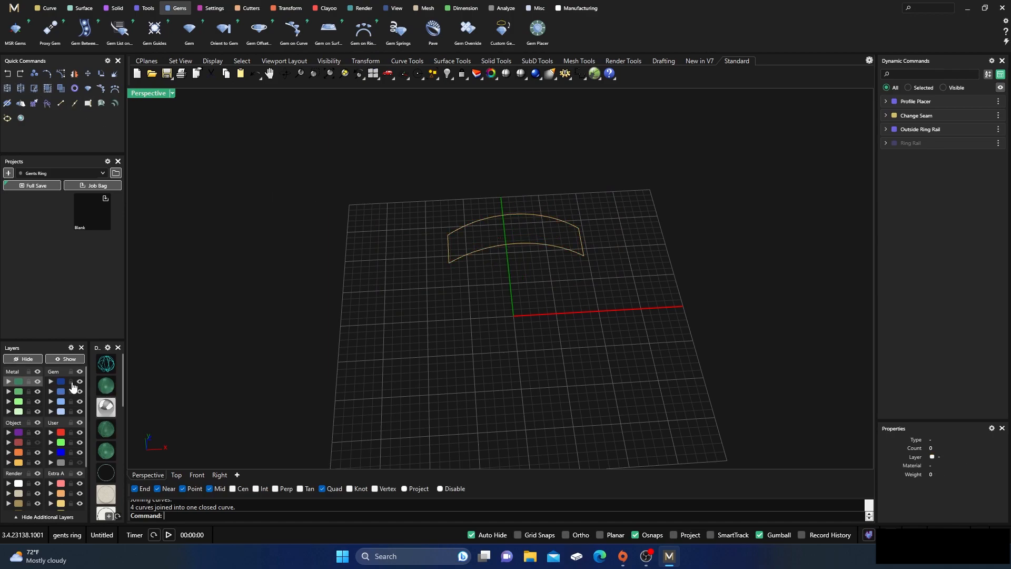
{"action": "left_click", "coordinate": [65, 358]}
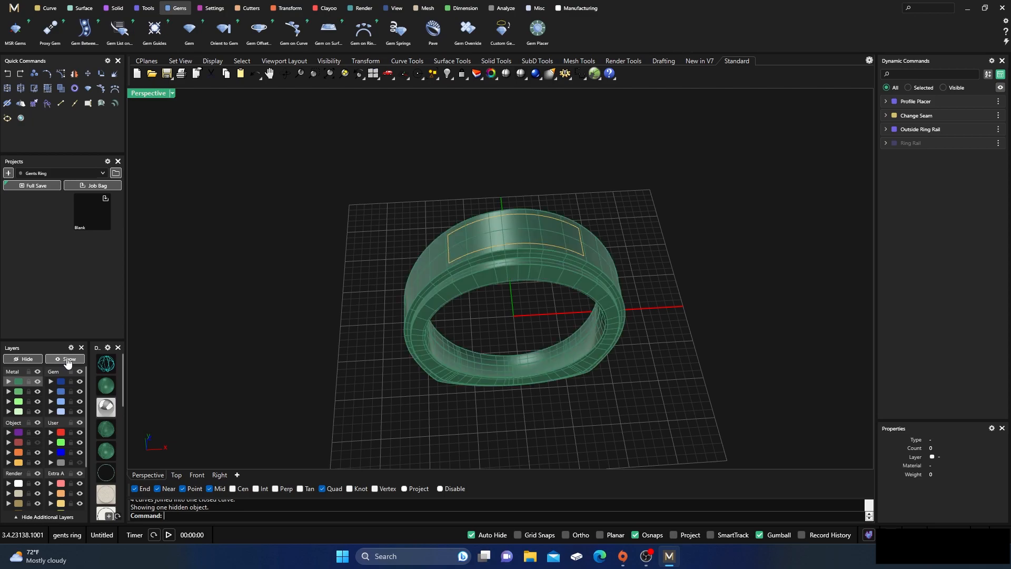
Copy the ring in place and set one of the two rings aside on the hidden User 01 layer
{"action": "right_click_drag", "start_coordinate": [433, 291], "coordinate": [431, 296]}
{"action": "left_click", "coordinate": [481, 288]}
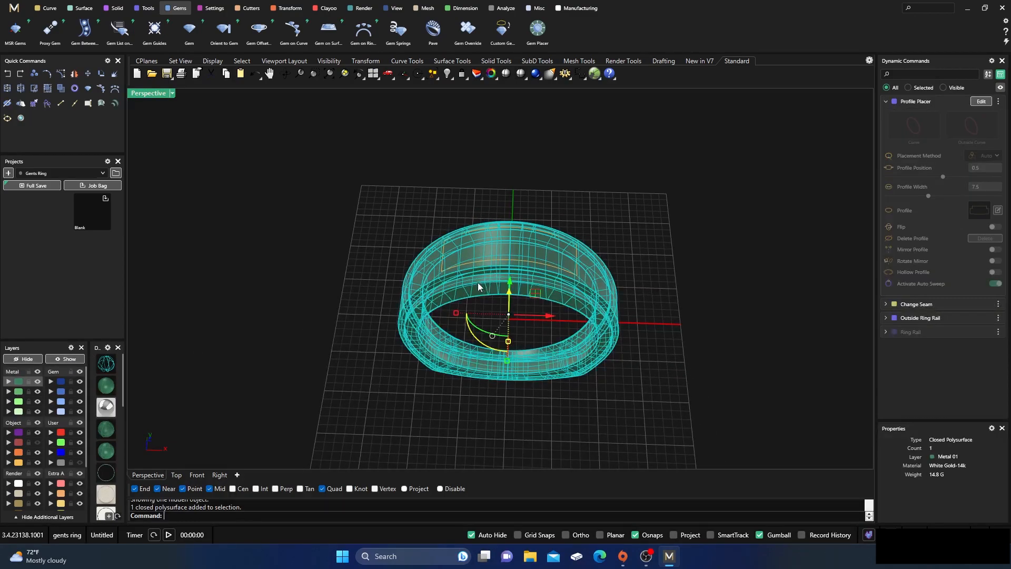
{"action": "left_click", "coordinate": [33, 73]}
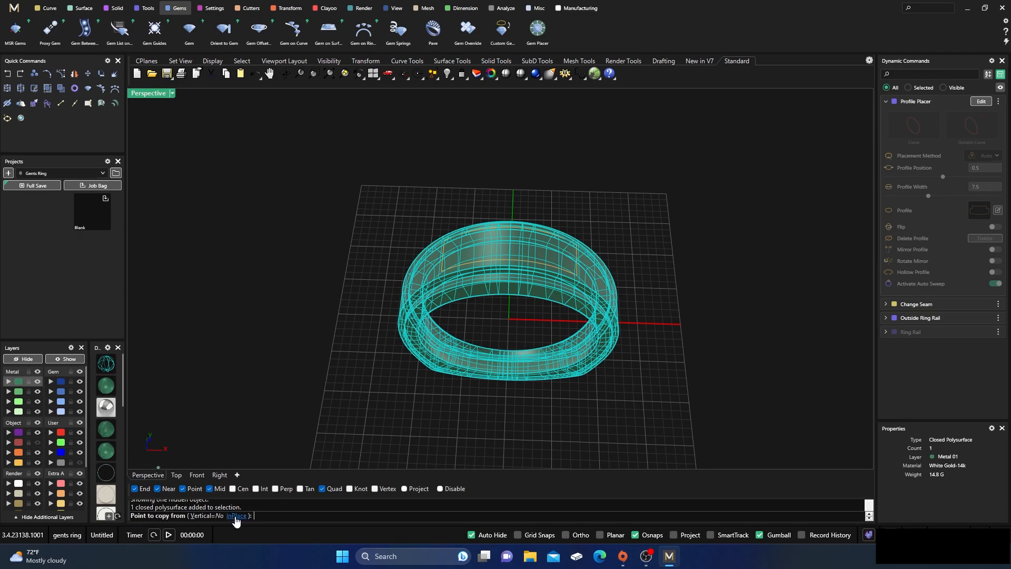
{"action": "left_click", "coordinate": [240, 515]}
{"action": "left_click", "coordinate": [51, 432]}
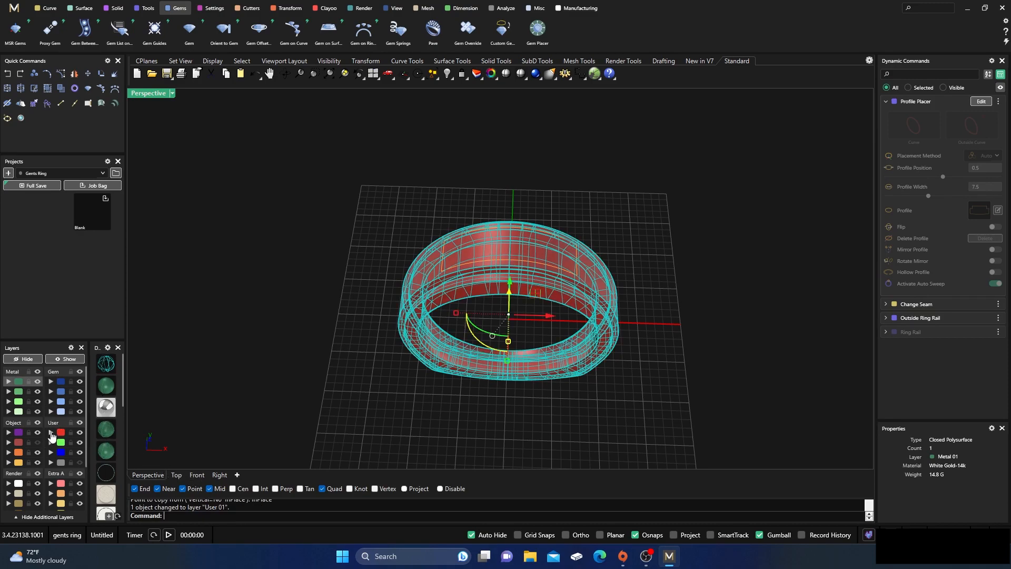
{"action": "left_click", "coordinate": [81, 431]}
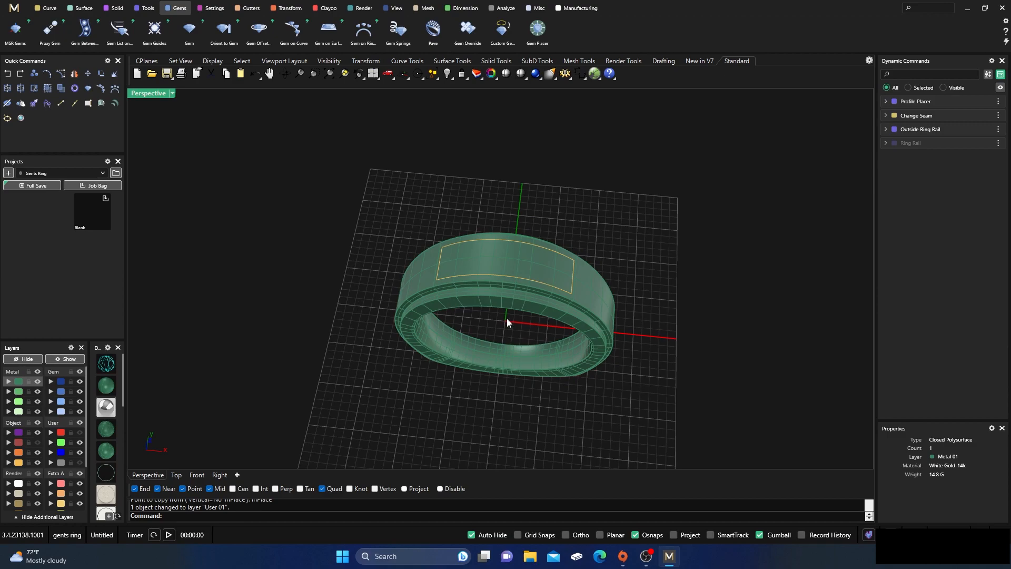
Split the ring body, using the closed panel outline on its top as the cutting object
{"action": "scroll", "coordinate": [545, 318], "scroll_direction": "up", "scroll_amount": 2}
{"action": "scroll", "coordinate": [497, 326], "scroll_direction": "up", "scroll_amount": 2}
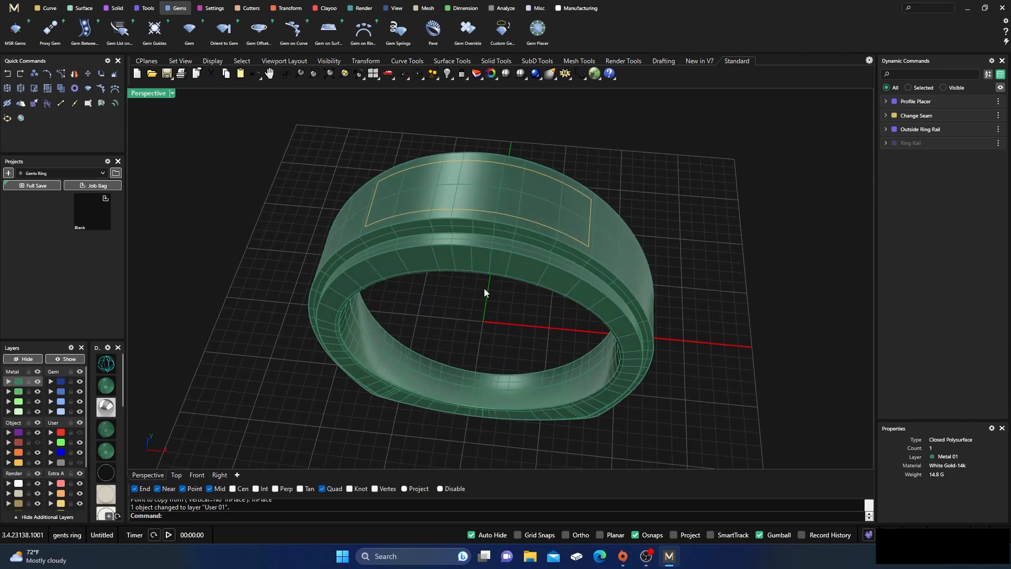
{"action": "scroll", "coordinate": [470, 204], "scroll_direction": "up", "scroll_amount": 3}
{"action": "left_click", "coordinate": [444, 179], "text": "shift"}
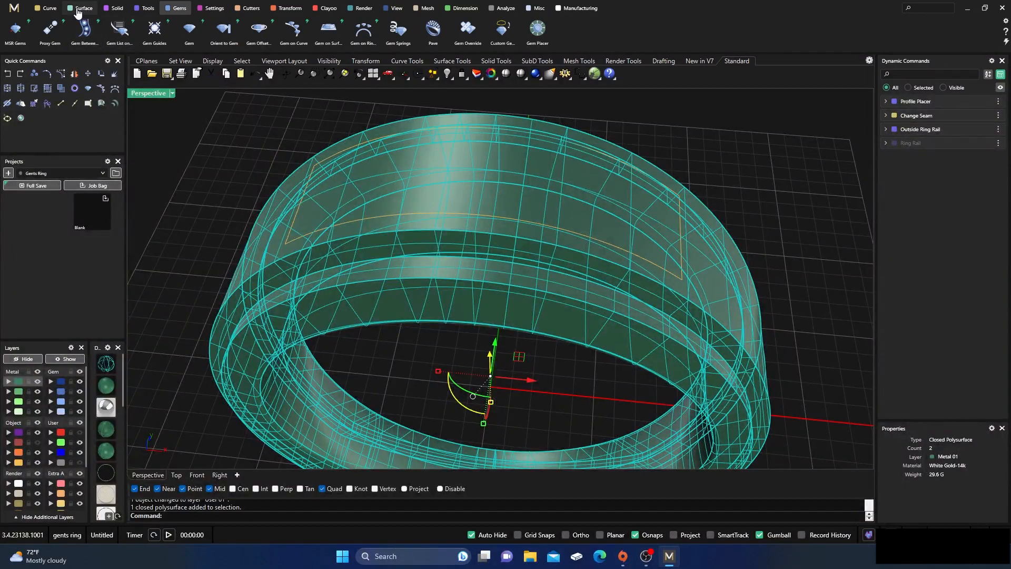
{"action": "left_click", "coordinate": [21, 88]}
{"action": "left_click", "coordinate": [387, 214]}
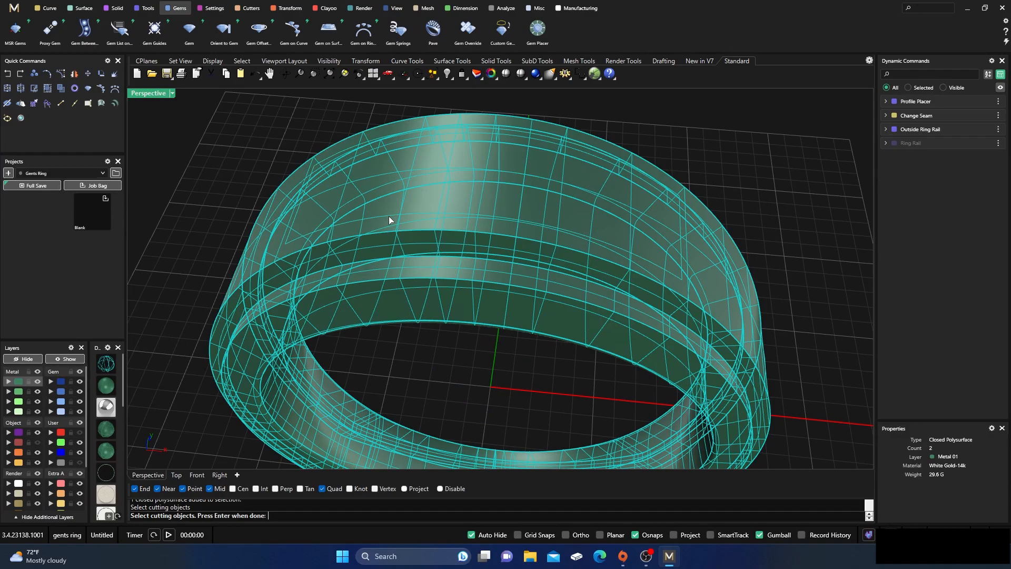
{"action": "key", "text": "Return"}
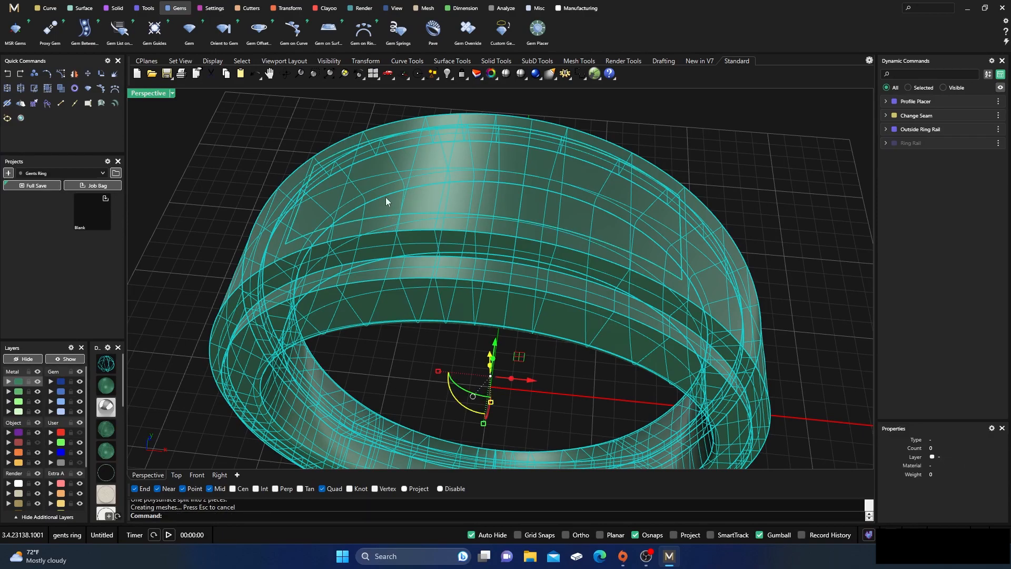
Offset the split-off top panel surface into a solid at distance 0.75 with both sides enabled
{"action": "left_click", "coordinate": [405, 205]}
{"action": "scroll", "coordinate": [400, 319], "scroll_direction": "down", "scroll_amount": 2}
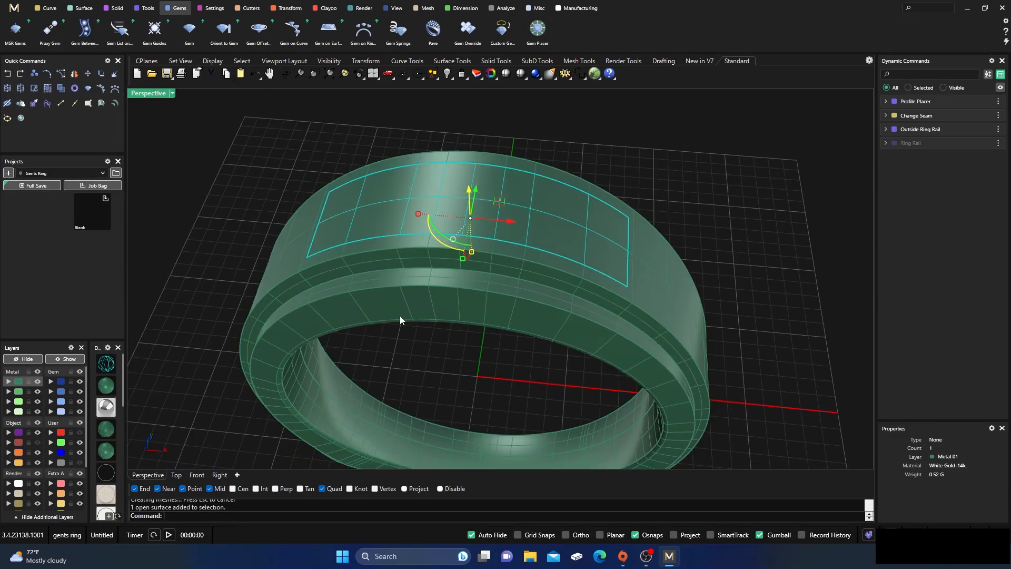
{"action": "left_click", "coordinate": [83, 8]}
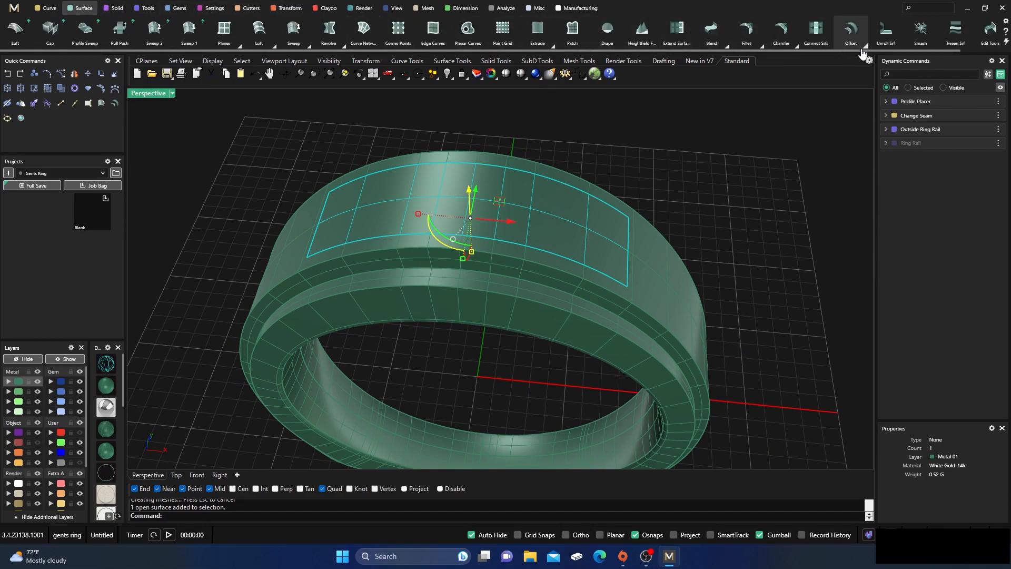
{"action": "left_click", "coordinate": [852, 32]}
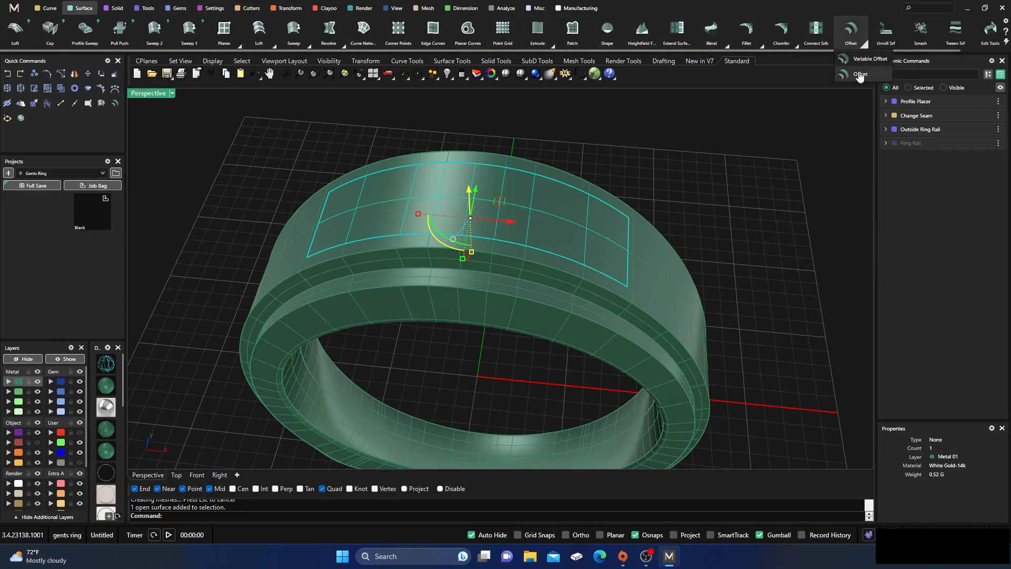
{"action": "right_click_drag", "start_coordinate": [444, 385], "coordinate": [459, 322]}
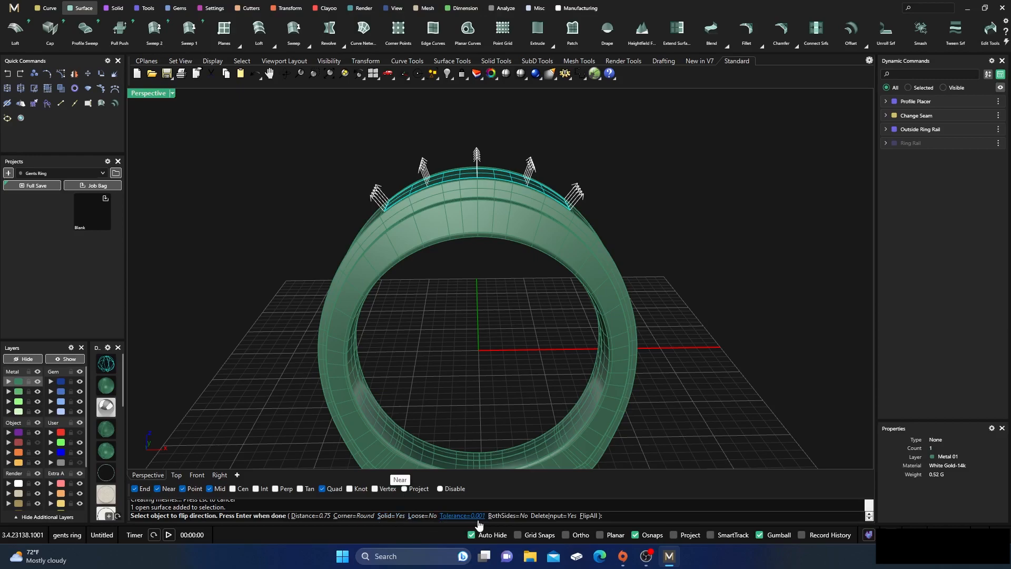
{"action": "left_click", "coordinate": [507, 516]}
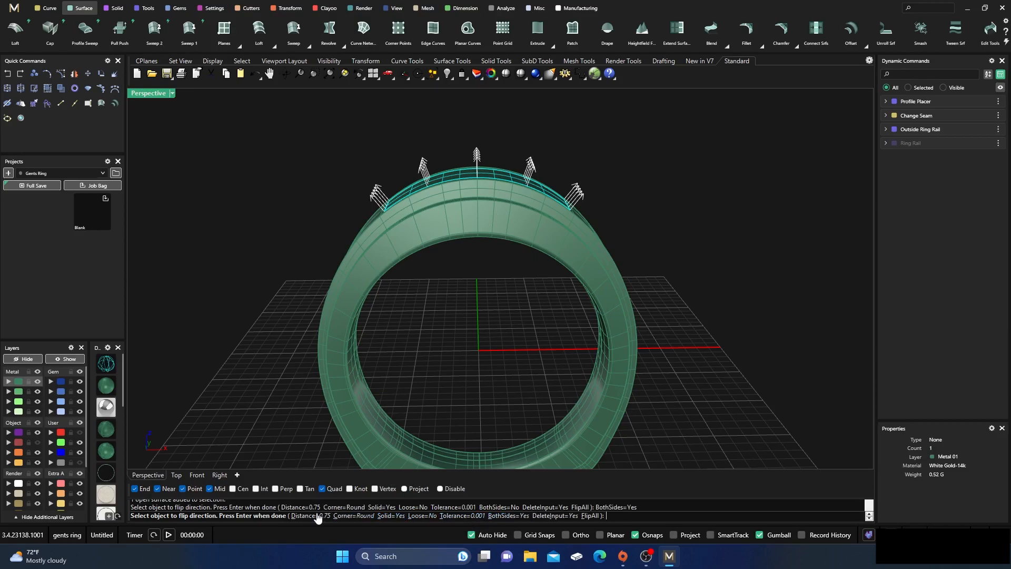
{"action": "right_click_drag", "start_coordinate": [476, 323], "coordinate": [461, 347]}
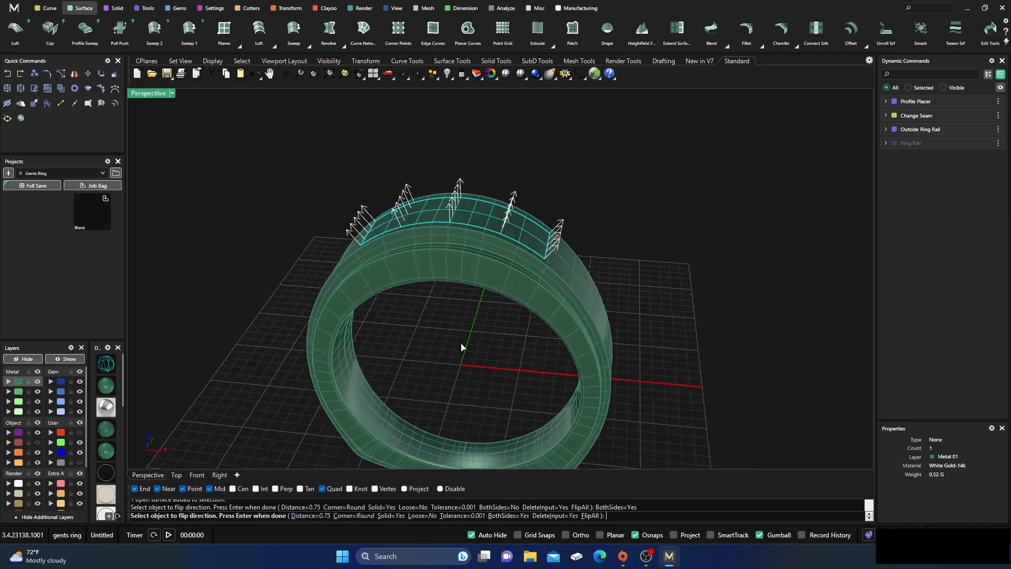
{"action": "key", "text": "Return"}
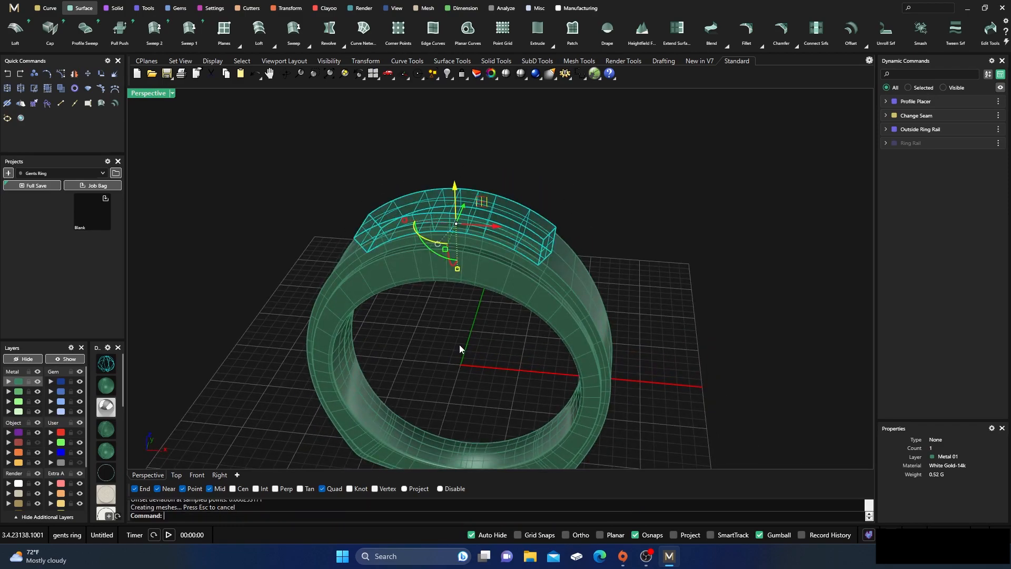
Move the curved panel solid on top of the ring to the Metal 03 layer
{"action": "left_click", "coordinate": [446, 206]}
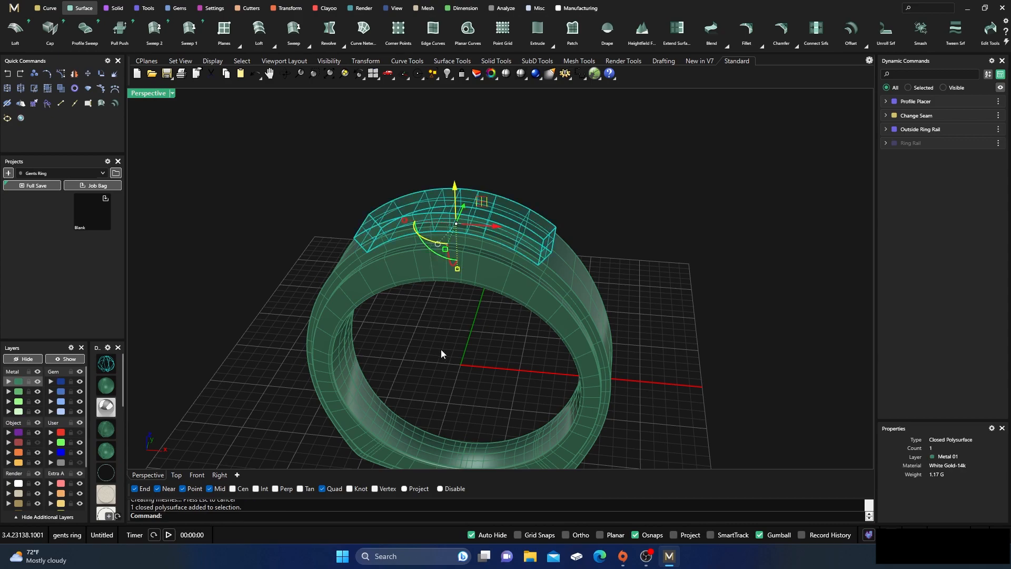
{"action": "right_click_drag", "start_coordinate": [441, 349], "coordinate": [457, 328]}
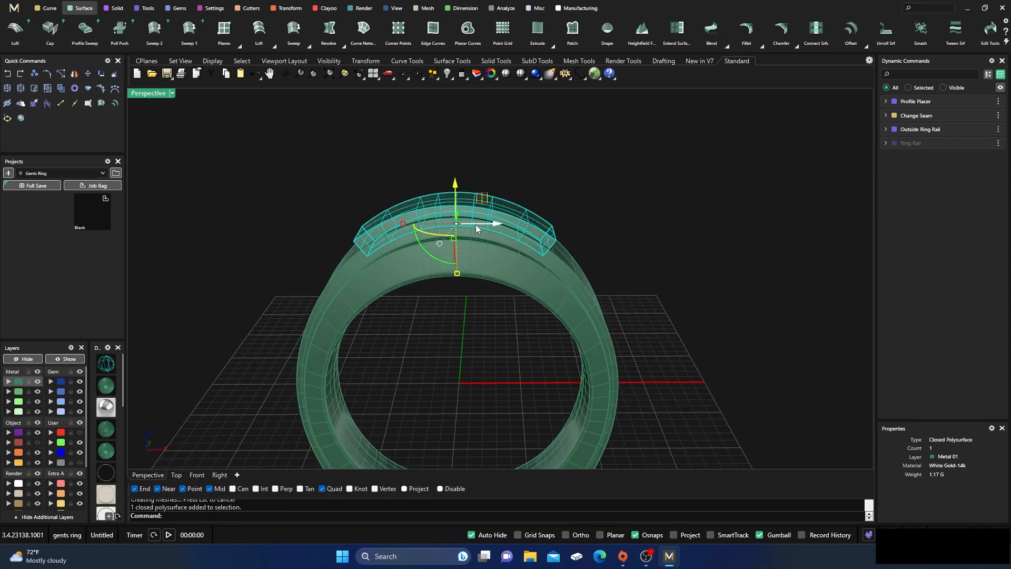
{"action": "scroll", "coordinate": [476, 225], "scroll_direction": "up", "scroll_amount": 4}
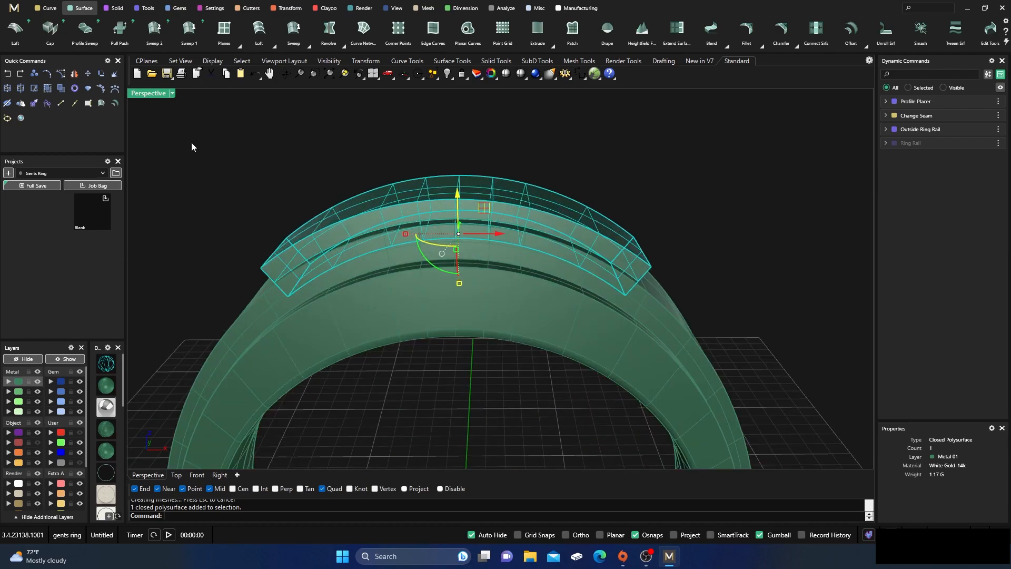
{"action": "double_click", "coordinate": [152, 94]}
{"action": "scroll", "coordinate": [287, 286], "scroll_direction": "up", "scroll_amount": 2}
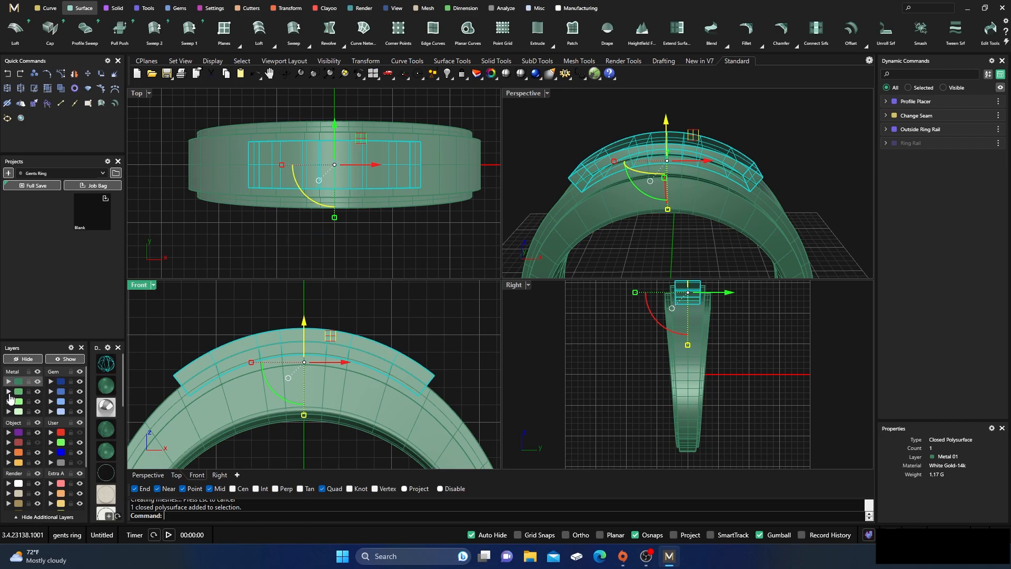
{"action": "left_click", "coordinate": [9, 402]}
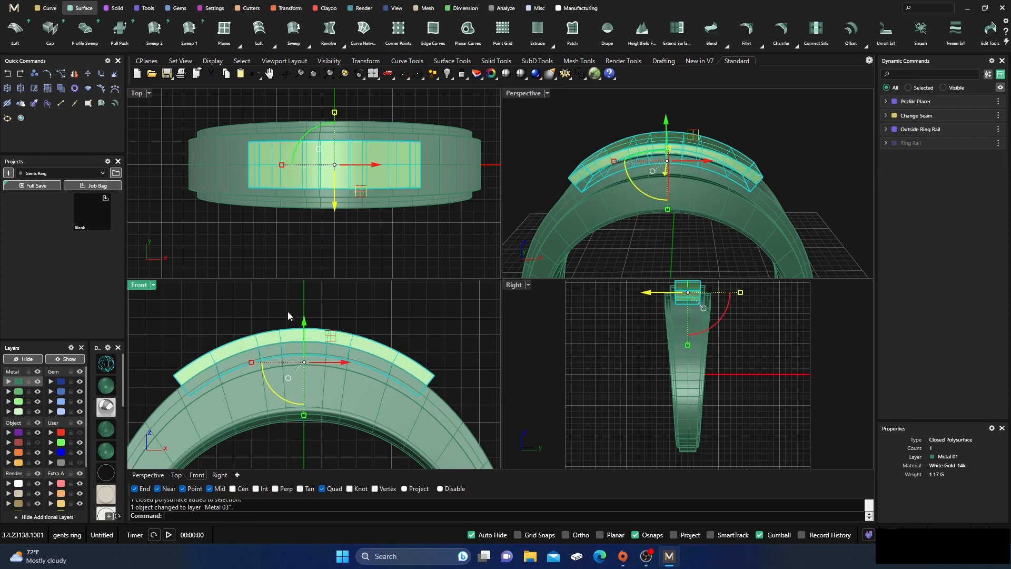
Lower the panel solid slightly into the ring in the Front view, leaving a thin raised edge above the ring surface
{"action": "scroll", "coordinate": [305, 332], "scroll_direction": "up", "scroll_amount": 1}
{"action": "scroll", "coordinate": [312, 311], "scroll_direction": "down", "scroll_amount": 1}
{"action": "left_click_drag", "start_coordinate": [308, 314], "coordinate": [308, 321]}
{"action": "left_click", "coordinate": [366, 296]}
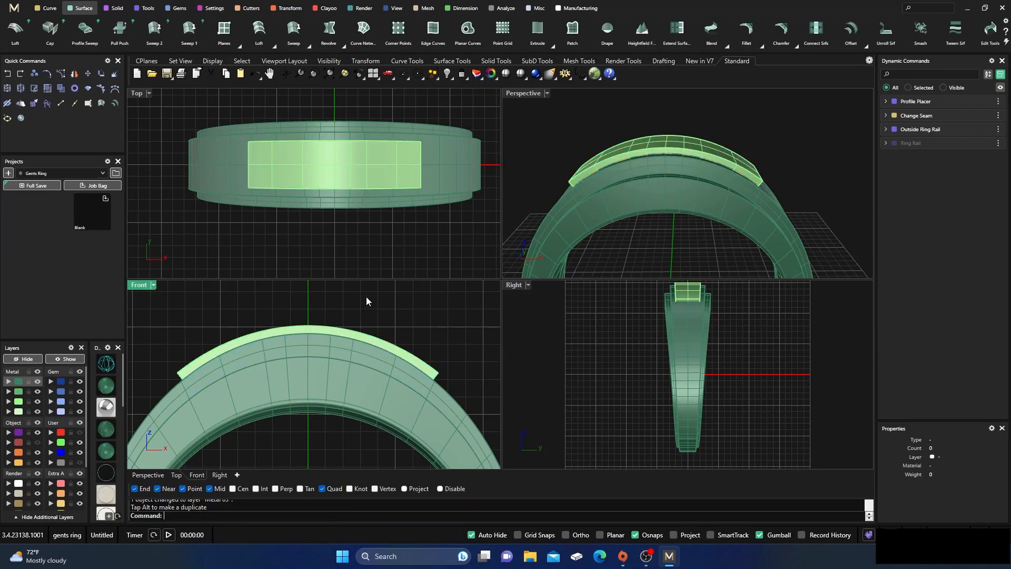
{"action": "right_click", "coordinate": [367, 297]}
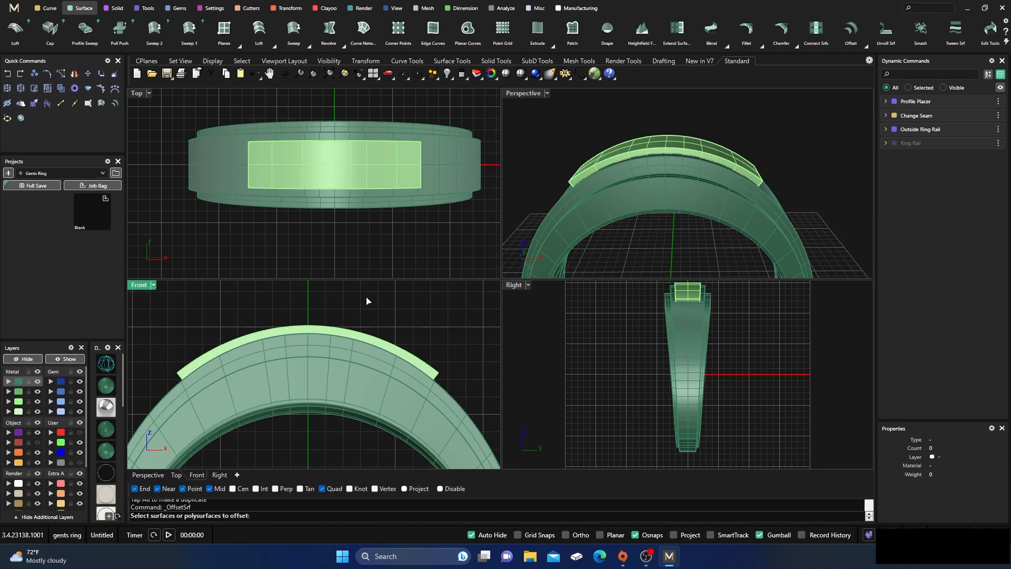
{"action": "key", "text": "Escape"}
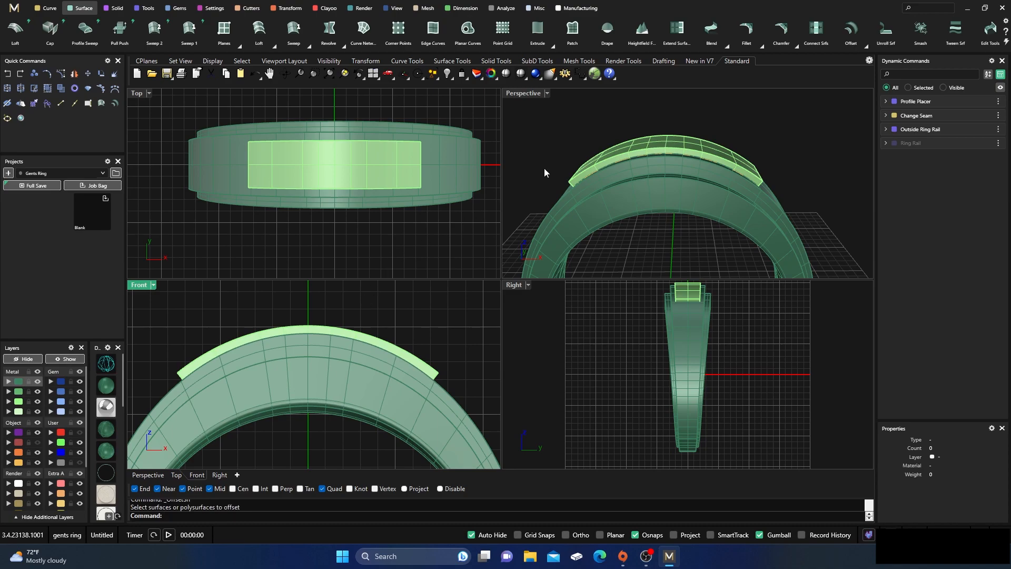
Hide the Metal 03 panel solid and set the split ring body aside on the hidden User 04 layer
{"action": "left_click", "coordinate": [545, 116]}
{"action": "double_click", "coordinate": [526, 96]}
{"action": "right_click_drag", "start_coordinate": [527, 118], "coordinate": [499, 250]}
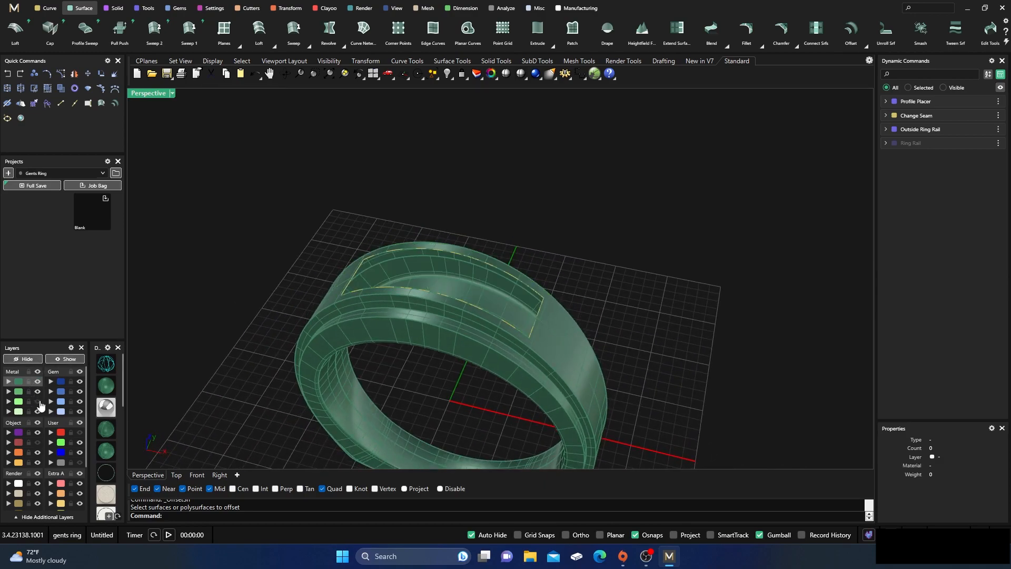
{"action": "right_click_drag", "start_coordinate": [254, 323], "coordinate": [263, 329]}
{"action": "left_click", "coordinate": [434, 354]}
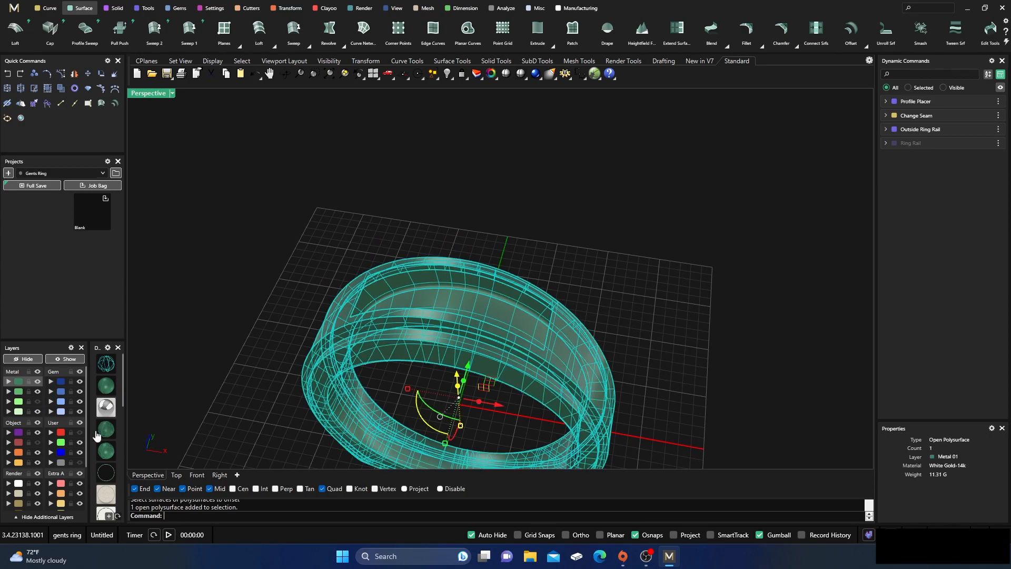
{"action": "left_click", "coordinate": [51, 463]}
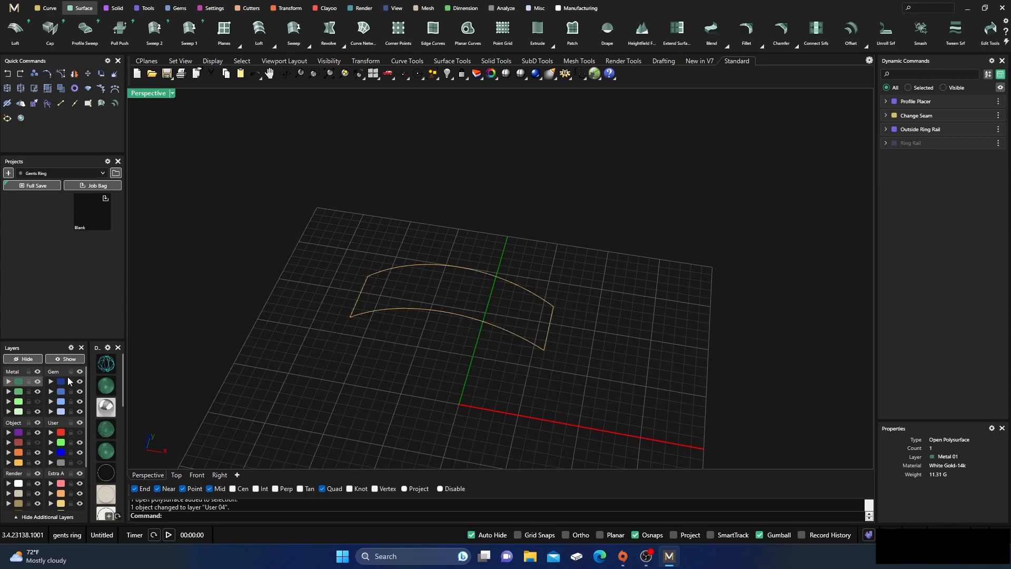
Show the User 01 layer and move the uncut ring copy from it to the Metal 02 layer
{"action": "left_click", "coordinate": [80, 433]}
{"action": "scroll", "coordinate": [444, 261], "scroll_direction": "down", "scroll_amount": 4}
{"action": "right_click_drag", "start_coordinate": [443, 262], "coordinate": [442, 319]}
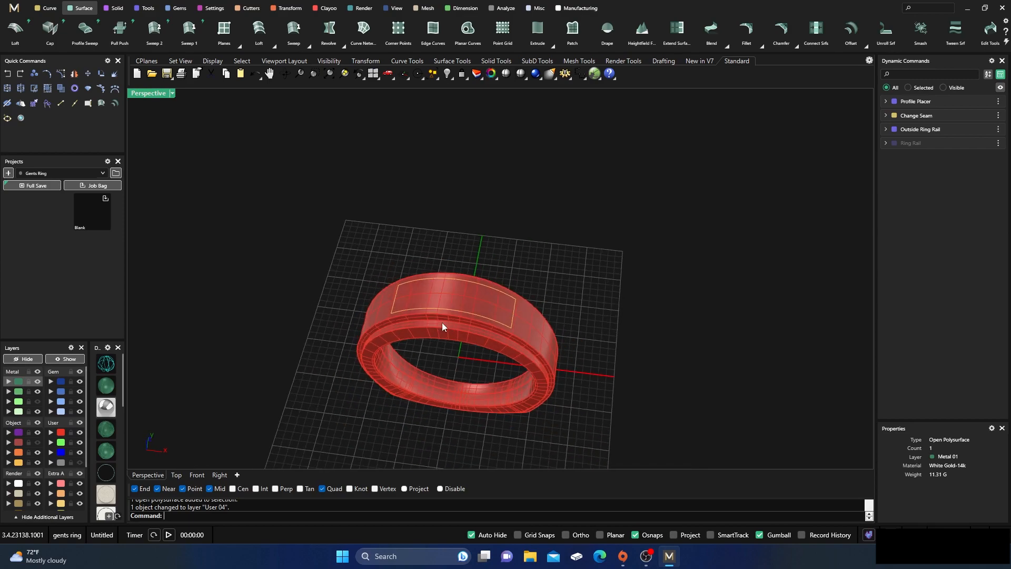
{"action": "scroll", "coordinate": [448, 309], "scroll_direction": "up", "scroll_amount": 6}
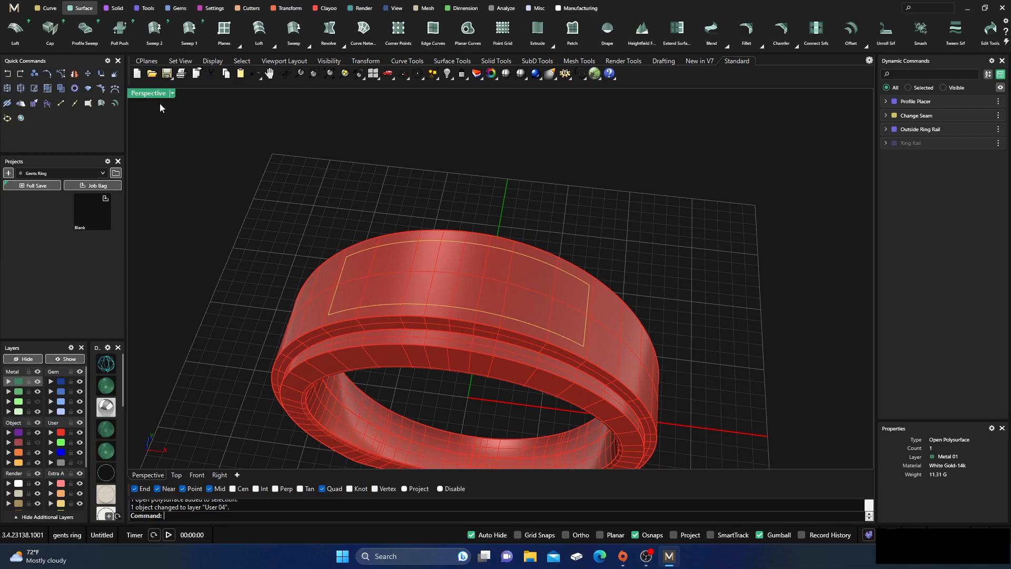
{"action": "scroll", "coordinate": [428, 243], "scroll_direction": "up", "scroll_amount": 3}
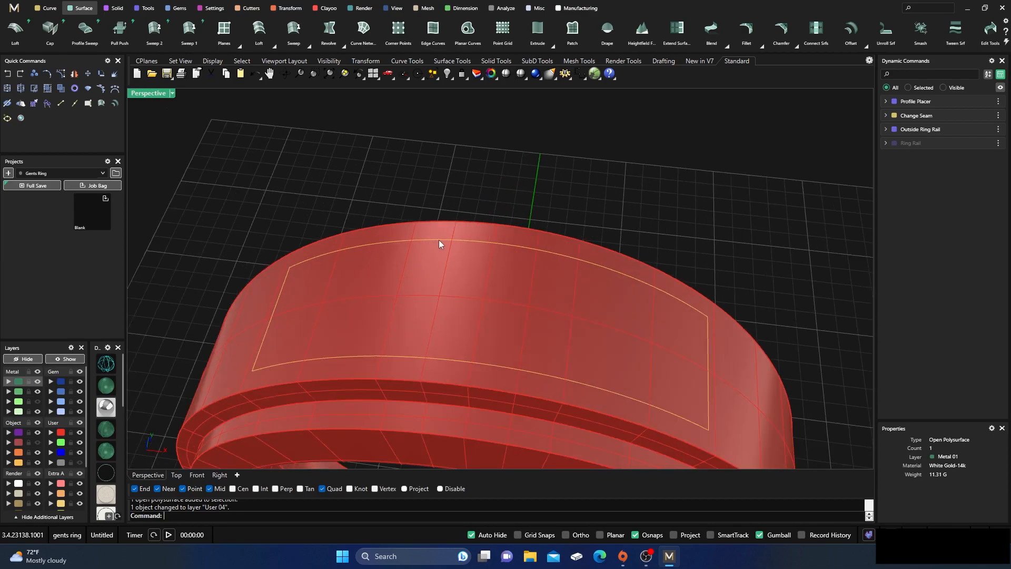
{"action": "left_click", "coordinate": [427, 237]}
{"action": "left_click", "coordinate": [390, 178]}
{"action": "left_click", "coordinate": [393, 270]}
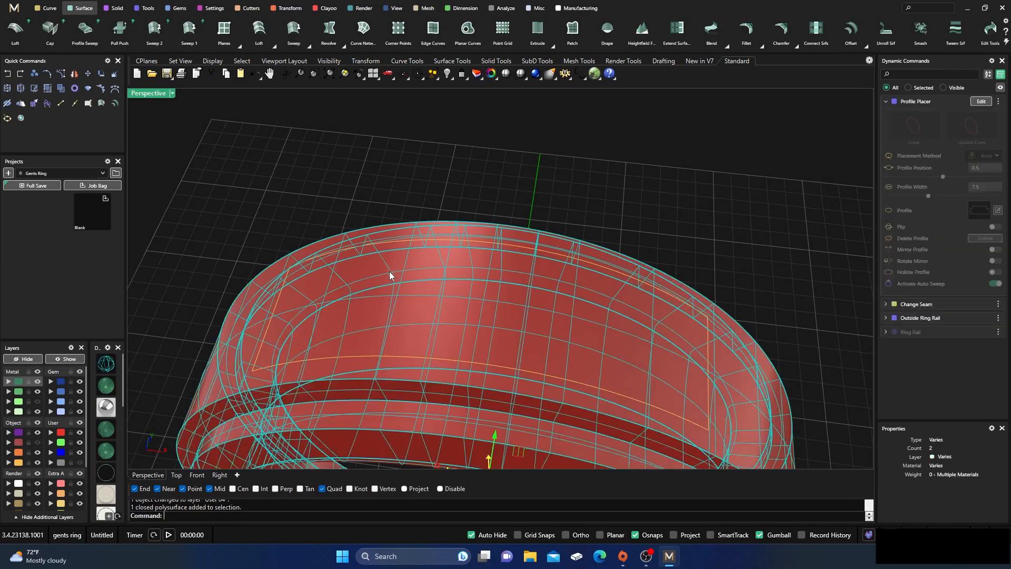
{"action": "left_click", "coordinate": [9, 392]}
Copy the closed panel outline in place and put one of the two outlines on the User 01 layer
{"action": "left_click", "coordinate": [406, 127]}
{"action": "left_click", "coordinate": [434, 245]}
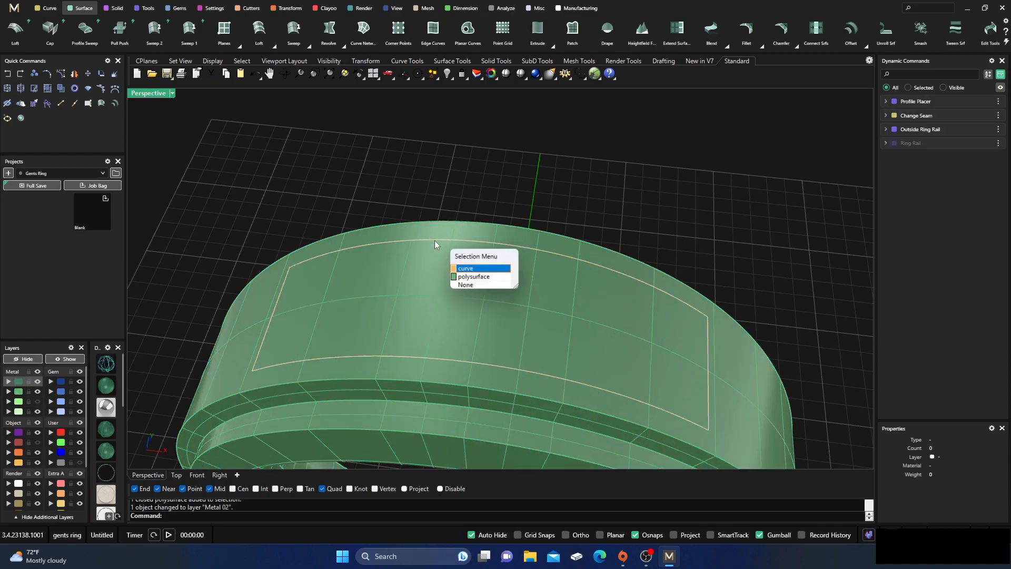
{"action": "left_click", "coordinate": [469, 266]}
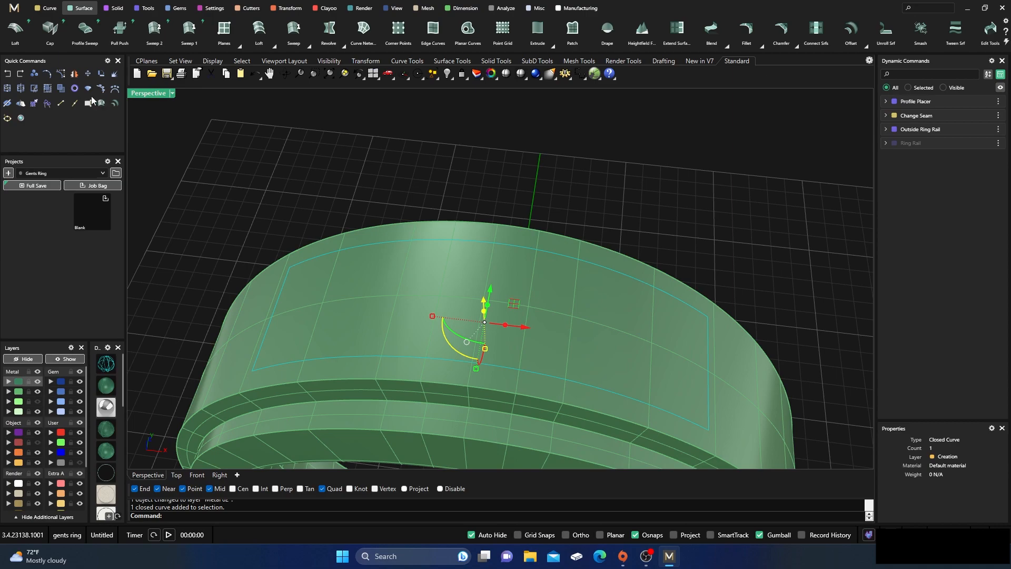
{"action": "left_click", "coordinate": [34, 73]}
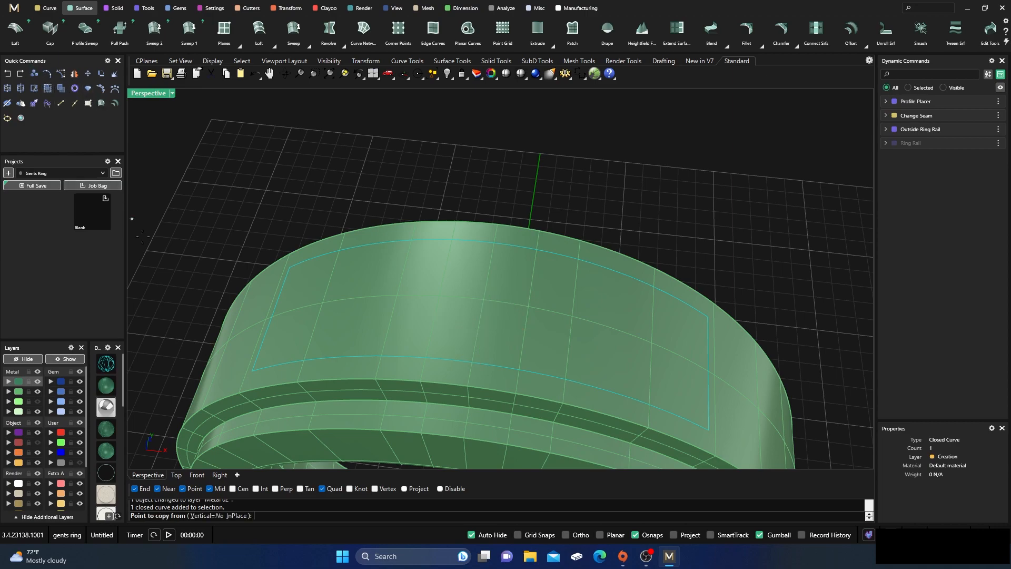
{"action": "left_click", "coordinate": [245, 516]}
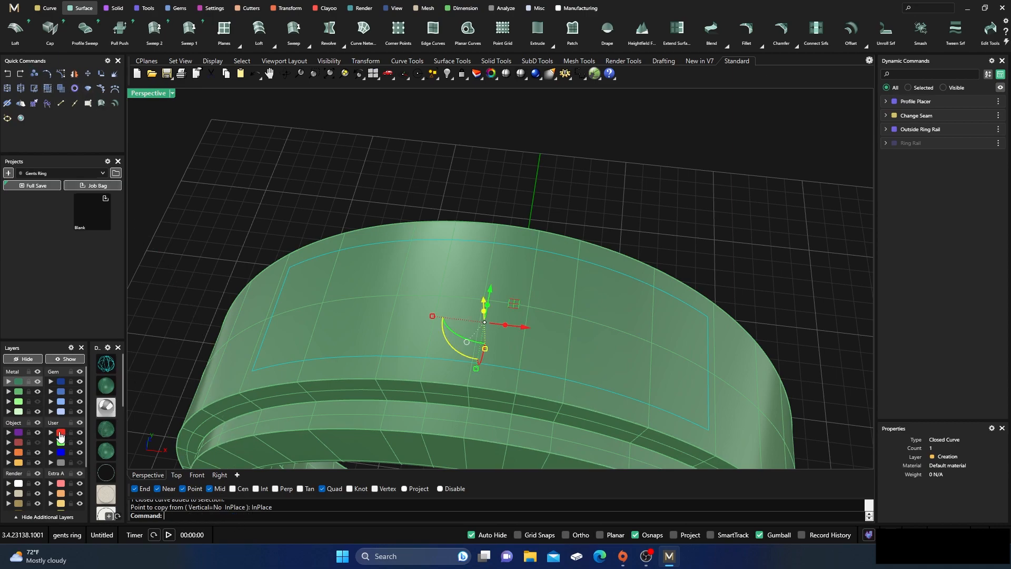
{"action": "left_click", "coordinate": [51, 433]}
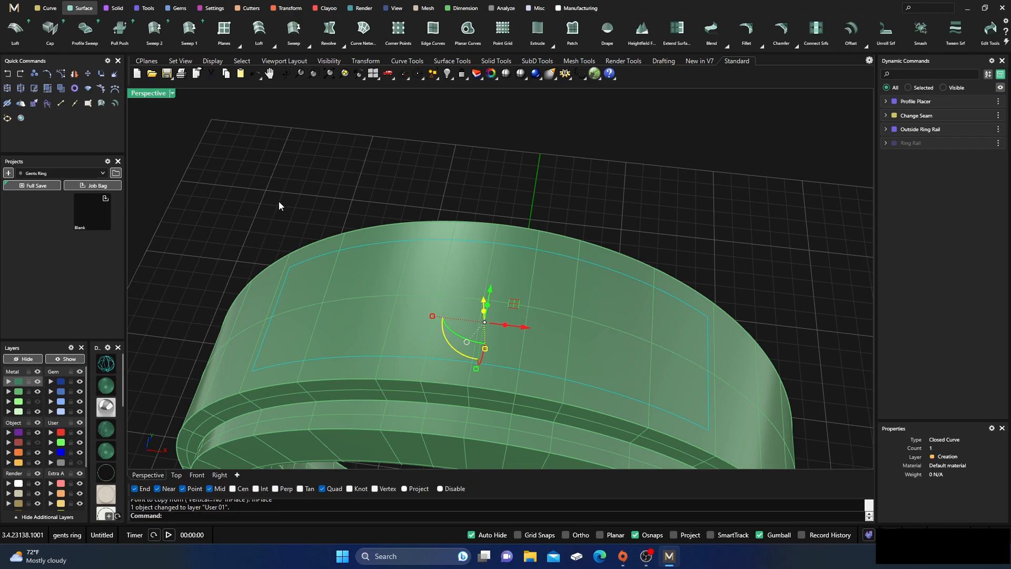
{"action": "key", "text": "Escape"}
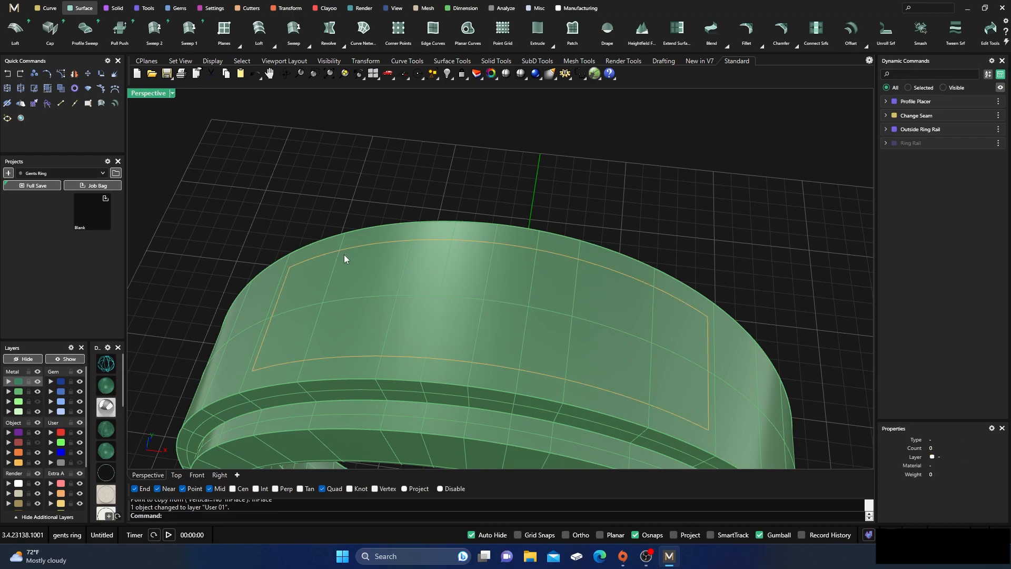
Scale the outline on the Creation layer slightly smaller in length and width in the Top view, inside the red outline
{"action": "left_click", "coordinate": [371, 245]}
{"action": "left_click", "coordinate": [403, 275]}
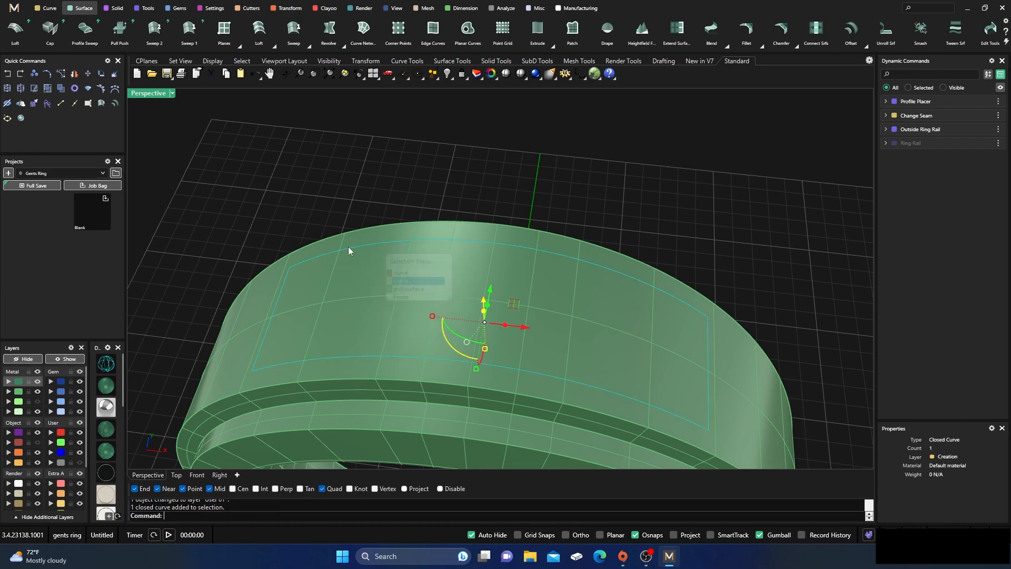
{"action": "double_click", "coordinate": [154, 94]}
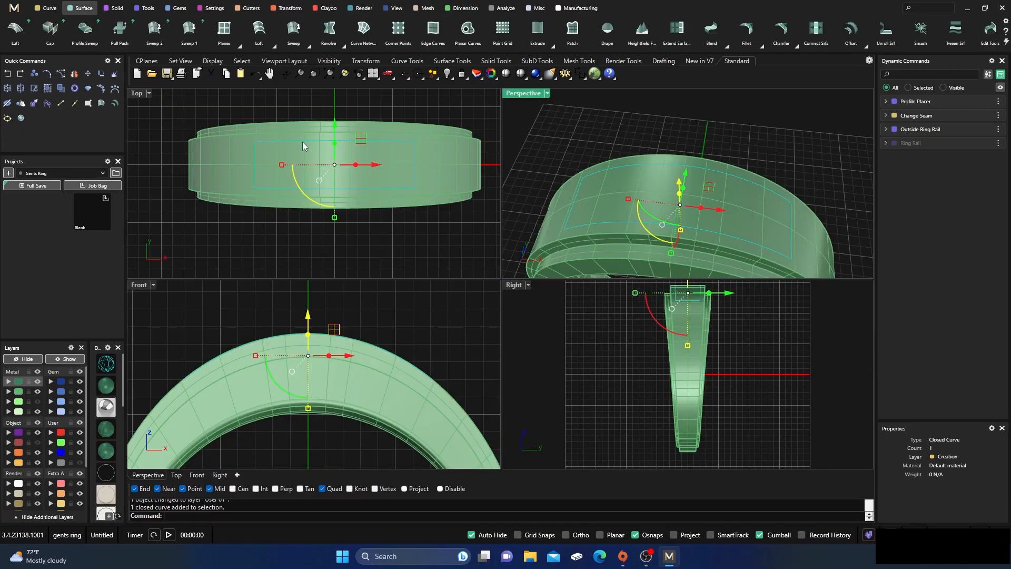
{"action": "scroll", "coordinate": [351, 138], "scroll_direction": "up", "scroll_amount": 3}
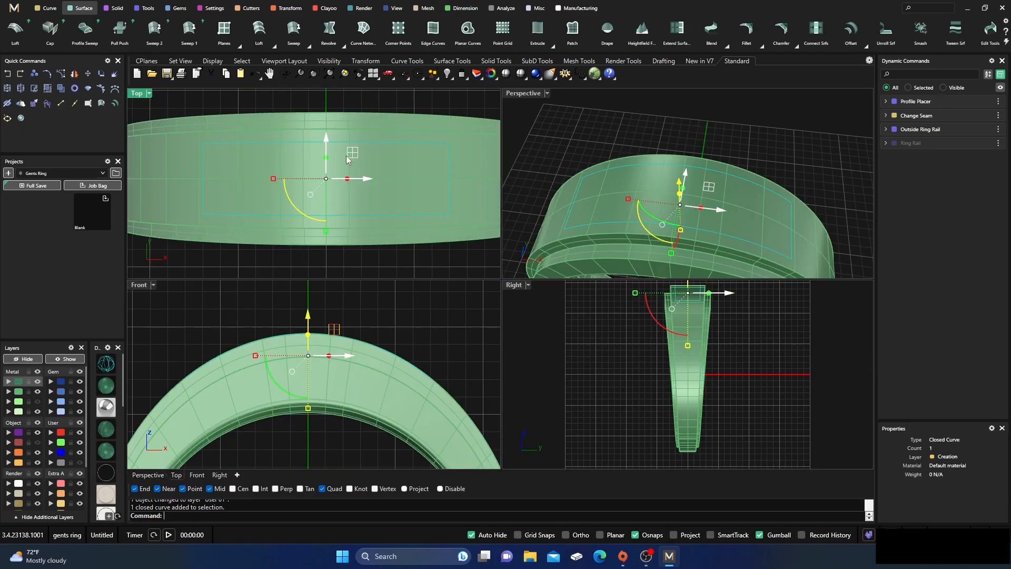
{"action": "key", "text": "Delete"}
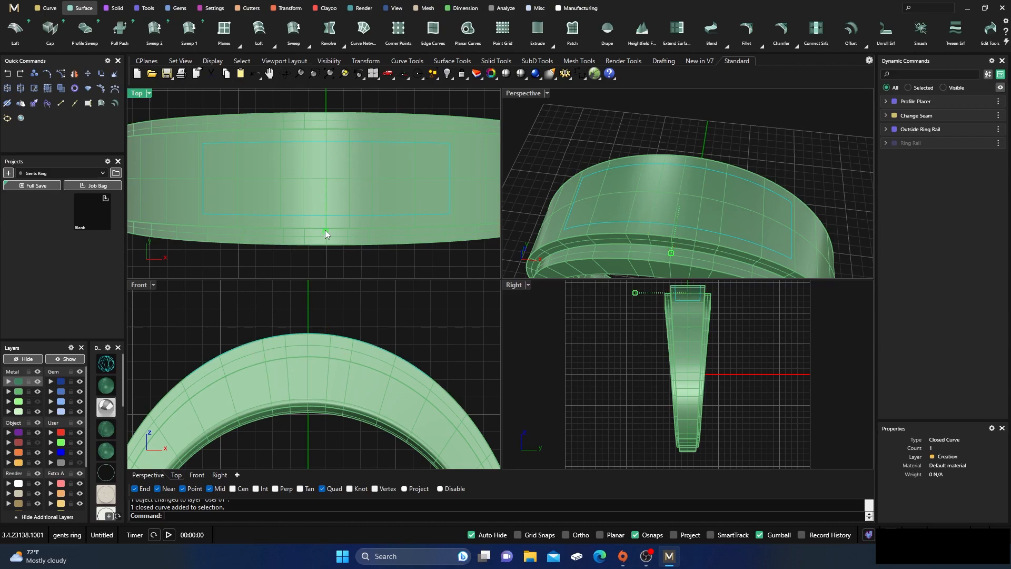
{"action": "left_click_drag", "start_coordinate": [325, 231], "coordinate": [330, 226]}
{"action": "left_click_drag", "start_coordinate": [273, 178], "coordinate": [278, 180]}
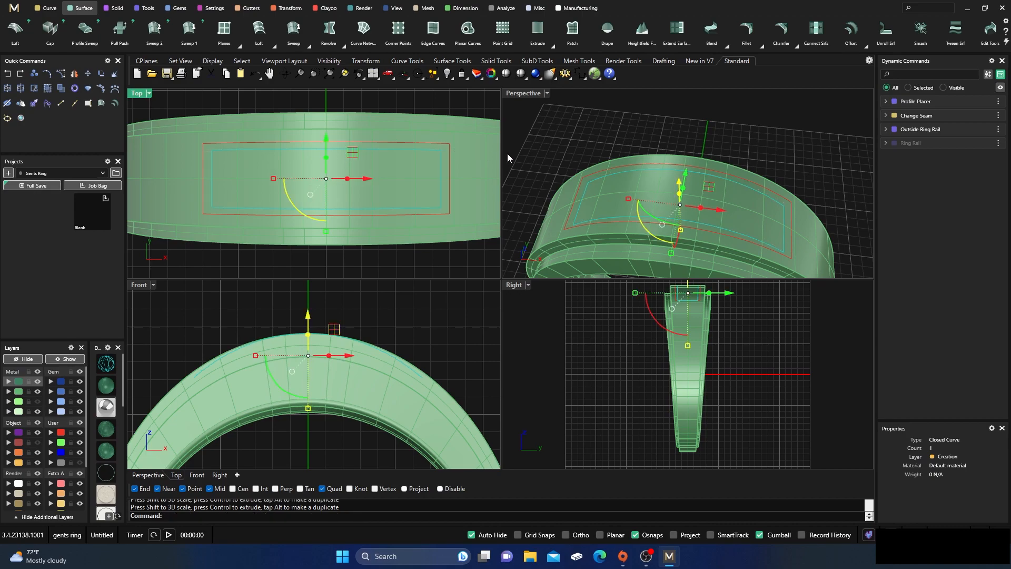
Extrude the smaller inner panel outline straight up, well above the top of the ring
{"action": "right_click_drag", "start_coordinate": [572, 177], "coordinate": [615, 159]}
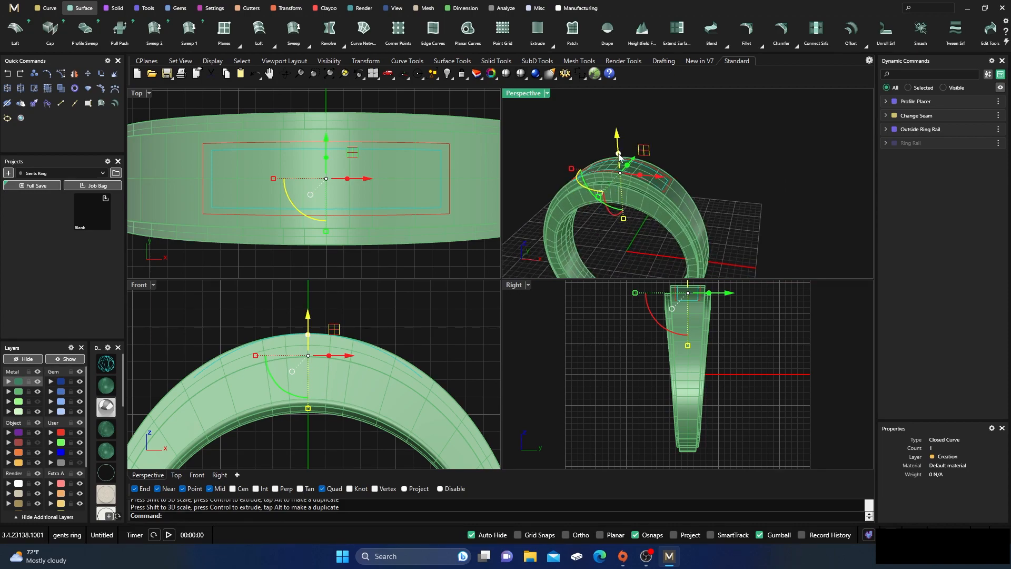
{"action": "left_click_drag", "start_coordinate": [619, 157], "coordinate": [618, 92]}
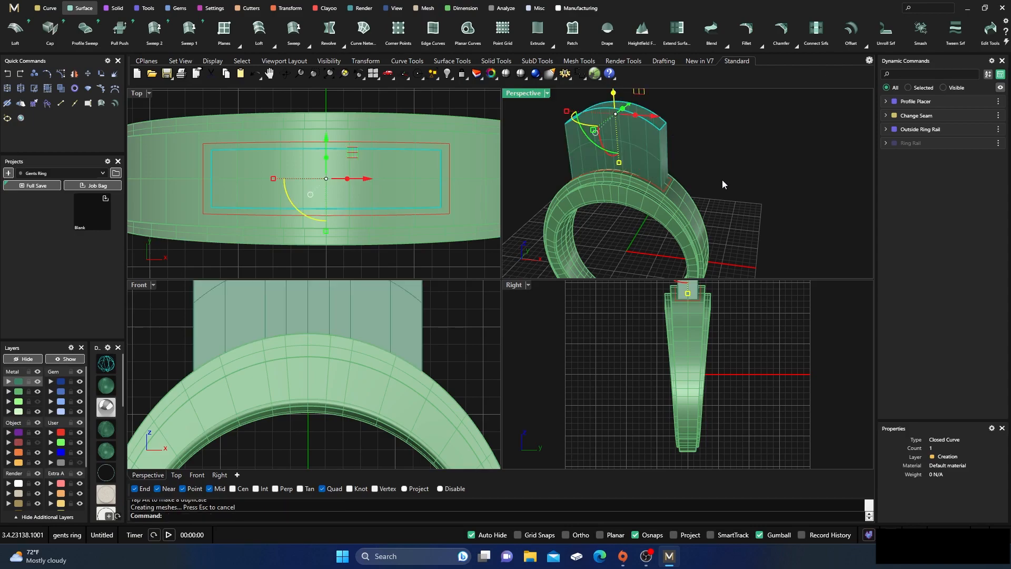
Lower the extruded inner panel outline so that it passes through the top of the ring
{"action": "scroll", "coordinate": [722, 179], "scroll_direction": "down", "scroll_amount": 2}
{"action": "left_click", "coordinate": [732, 135]}
{"action": "left_click", "coordinate": [655, 146]}
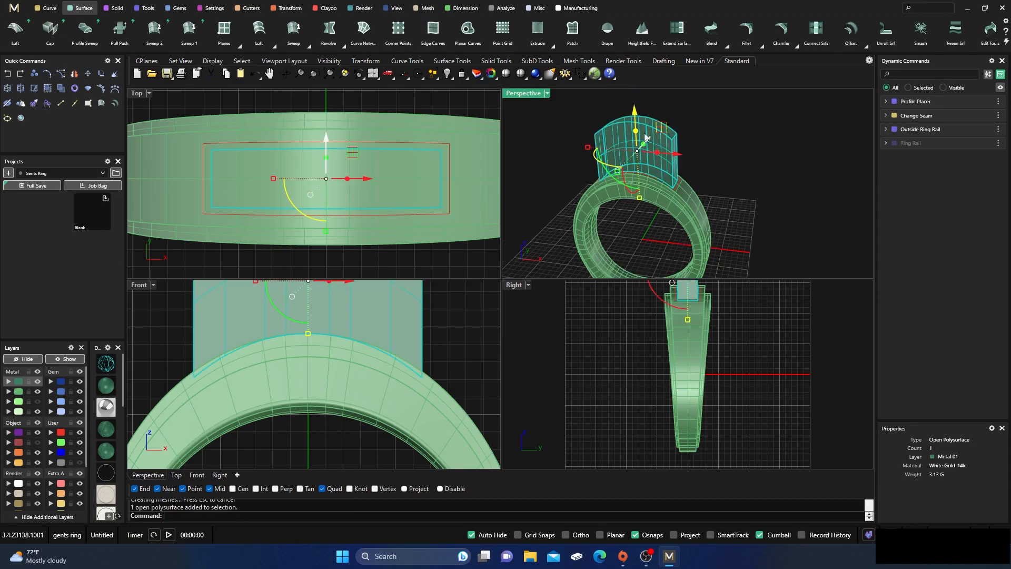
{"action": "left_click_drag", "start_coordinate": [634, 114], "coordinate": [631, 153]}
{"action": "left_click", "coordinate": [569, 119]}
{"action": "double_click", "coordinate": [535, 94]}
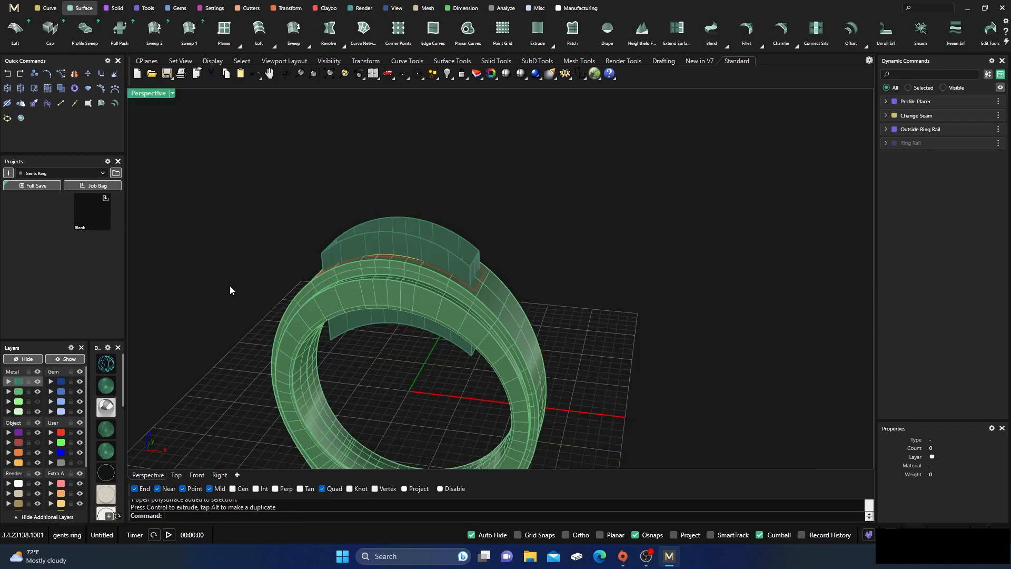
{"action": "double_click", "coordinate": [153, 96]}
Draw a straight horizontal line in the Front view across the upper part of the ring, extending past both sides
{"action": "scroll", "coordinate": [293, 311], "scroll_direction": "down", "scroll_amount": 3}
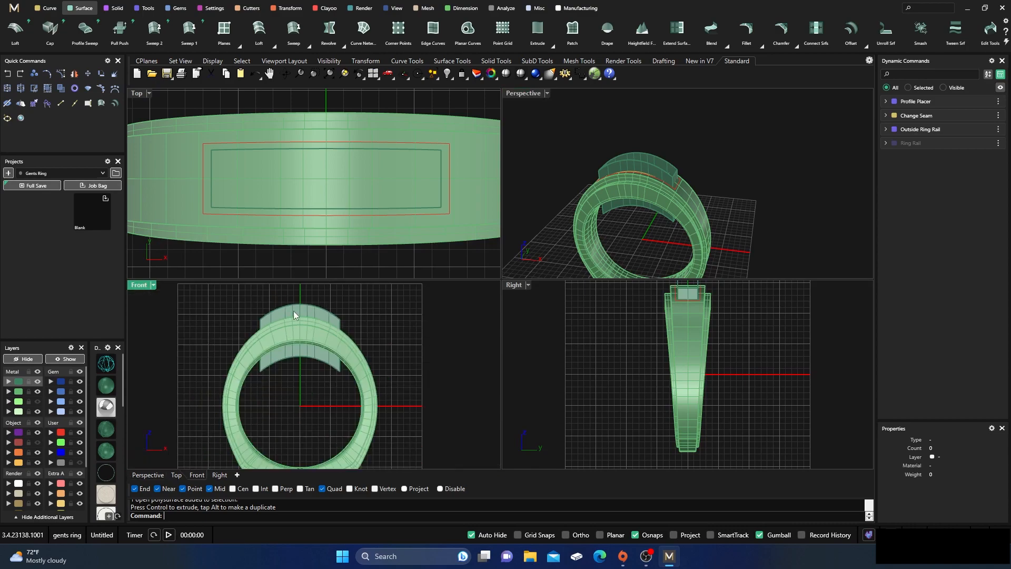
{"action": "scroll", "coordinate": [297, 428], "scroll_direction": "up", "scroll_amount": 4}
{"action": "scroll", "coordinate": [292, 416], "scroll_direction": "down", "scroll_amount": 4}
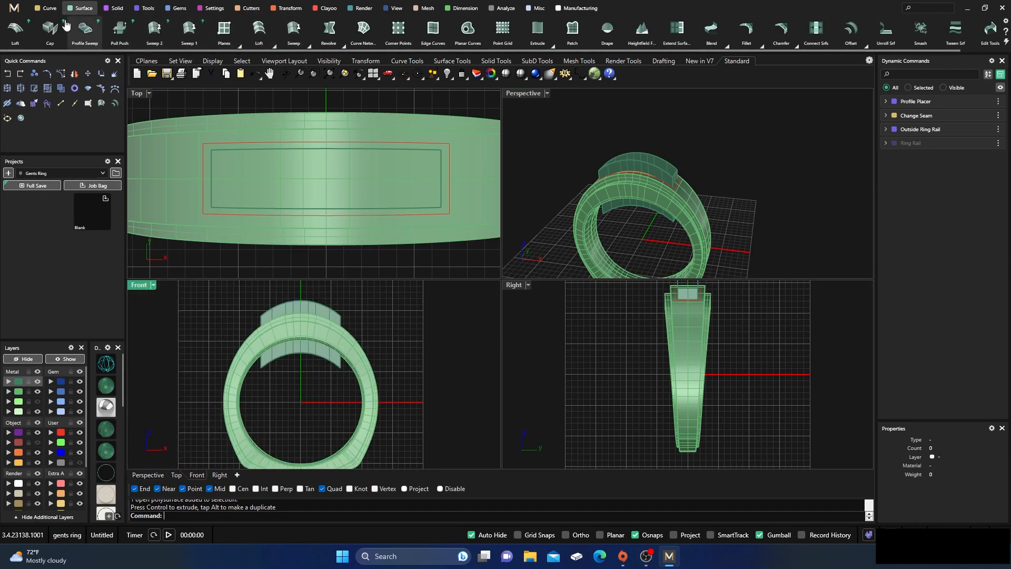
{"action": "left_click", "coordinate": [46, 8]}
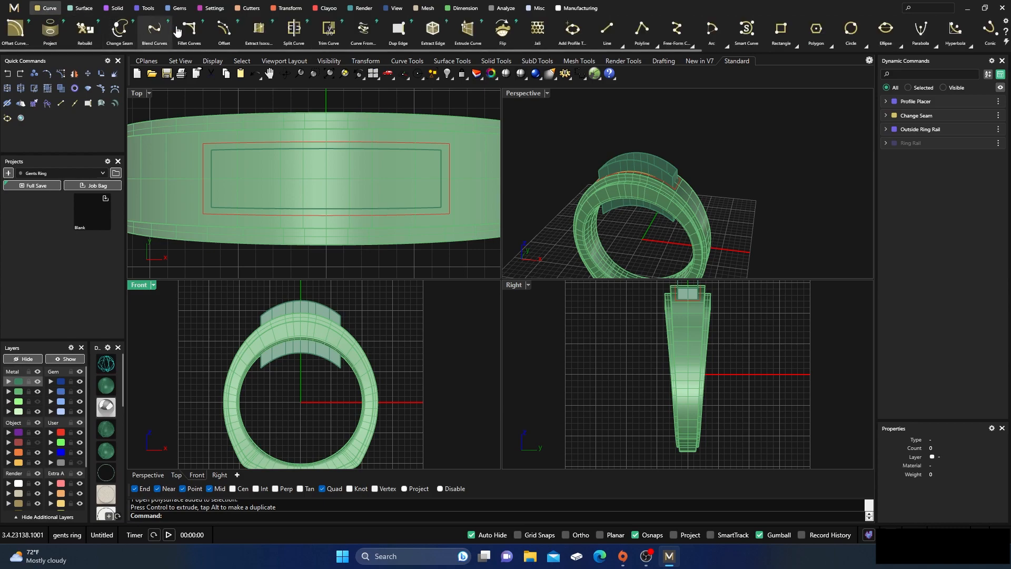
{"action": "left_click", "coordinate": [605, 37]}
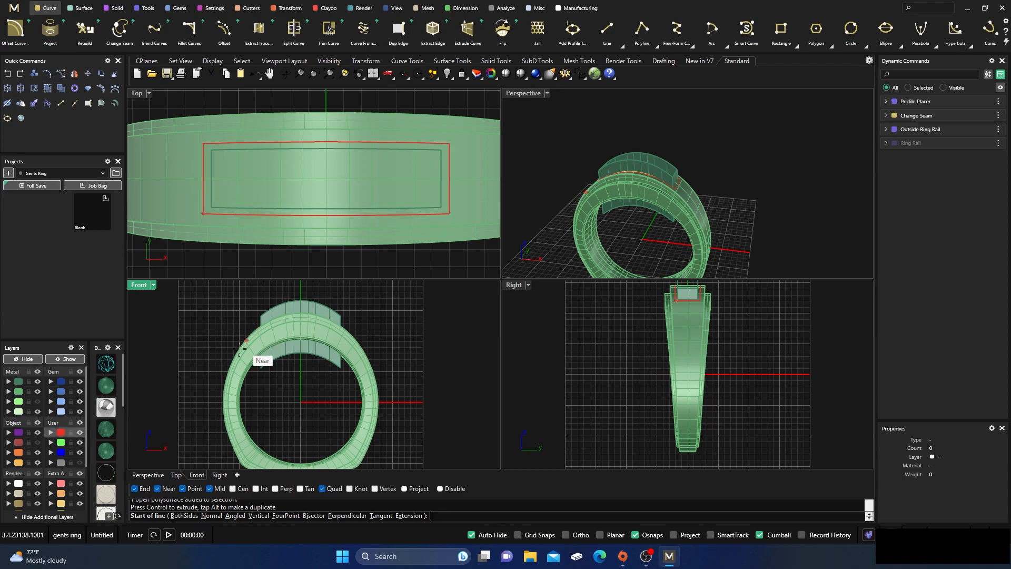
{"action": "left_click", "coordinate": [217, 348]}
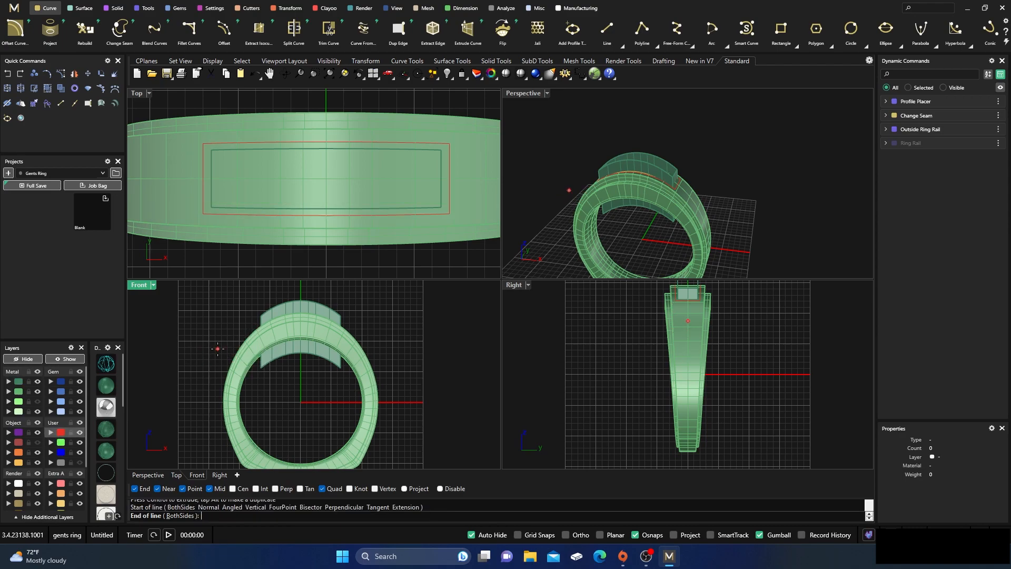
{"action": "left_click", "coordinate": [396, 357], "text": "shift"}
Duplicate the horizontal line, place the copy level with the extrusion's upper corners, and lower the original line slightly below the inner top of the ring
{"action": "left_click", "coordinate": [381, 349]}
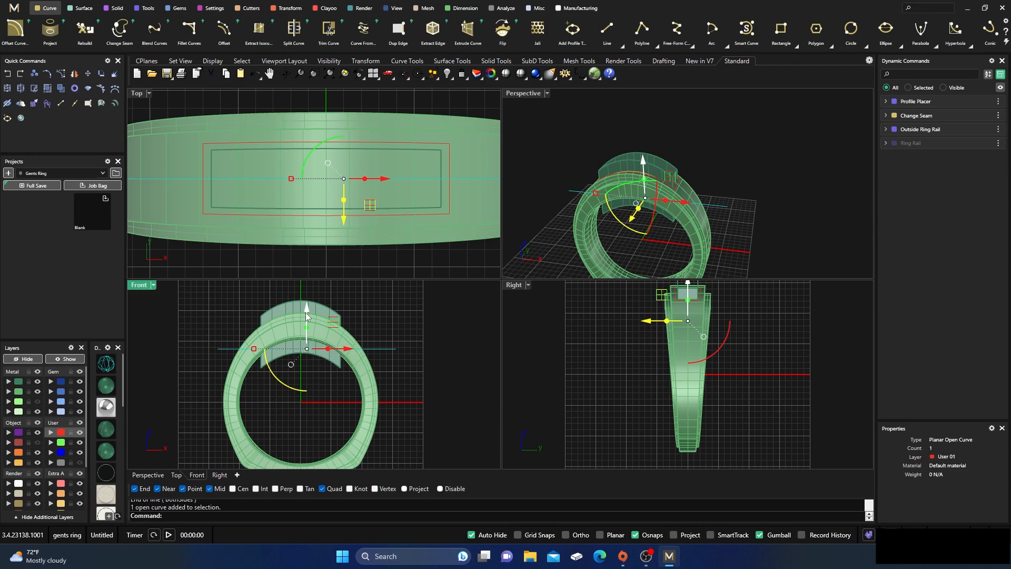
{"action": "left_click_drag", "start_coordinate": [306, 316], "coordinate": [321, 287]}
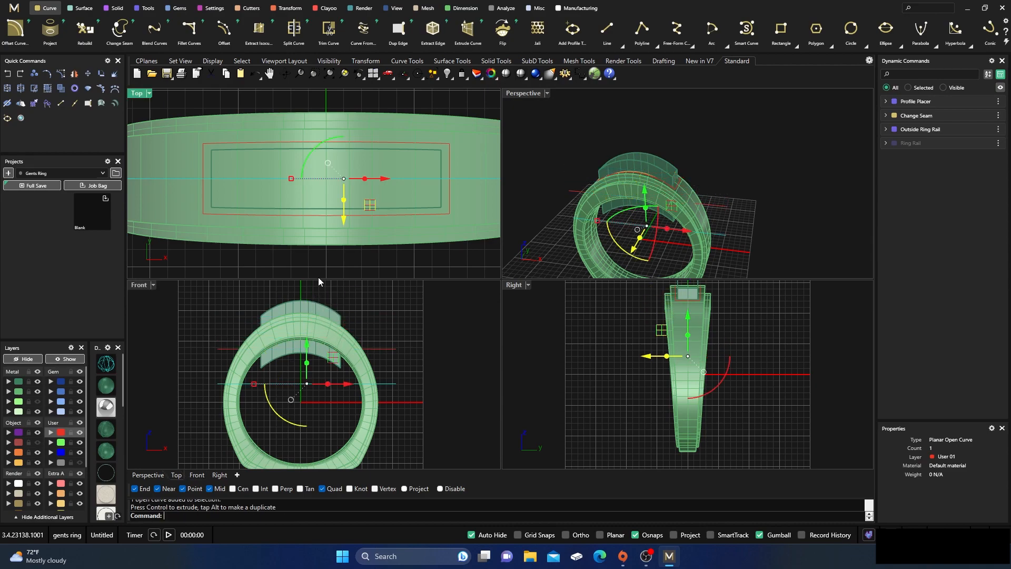
{"action": "right_click_drag", "start_coordinate": [356, 303], "coordinate": [350, 357]}
{"action": "left_click_drag", "start_coordinate": [302, 397], "coordinate": [320, 331]}
{"action": "left_click", "coordinate": [397, 335]}
{"action": "scroll", "coordinate": [295, 405], "scroll_direction": "up", "scroll_amount": 2}
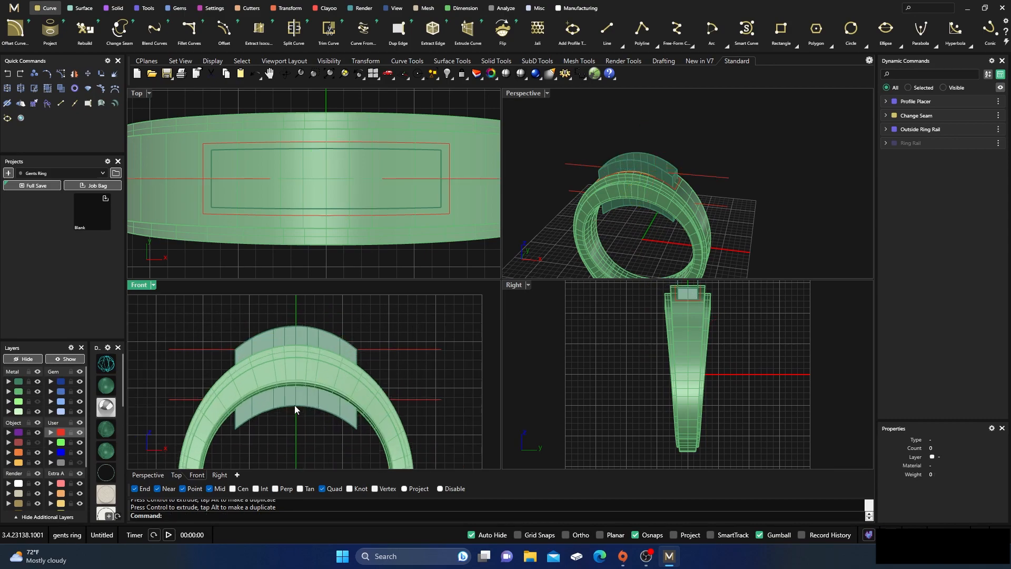
{"action": "left_click", "coordinate": [416, 400]}
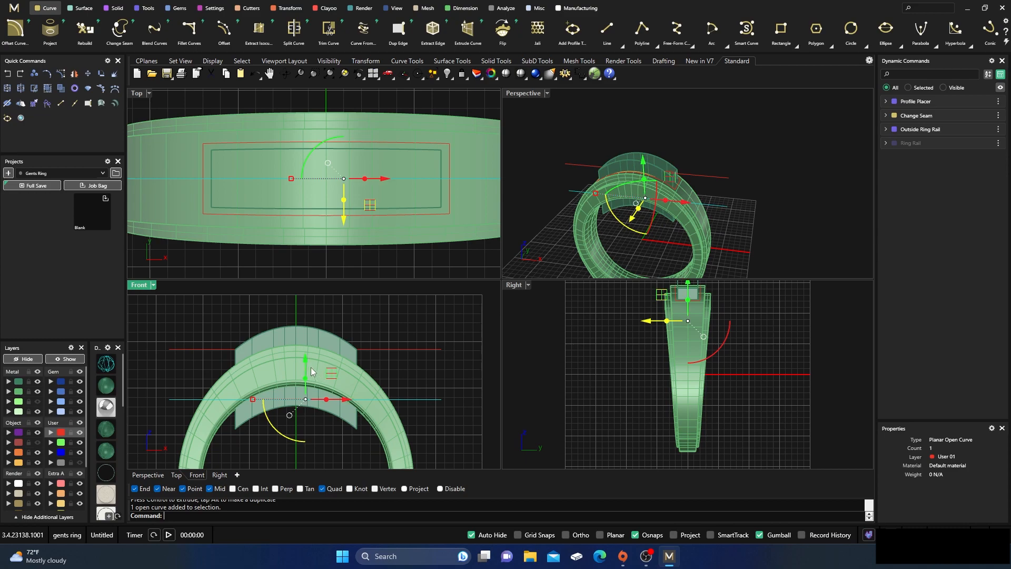
{"action": "left_click_drag", "start_coordinate": [304, 361], "coordinate": [305, 365]}
{"action": "left_click", "coordinate": [394, 320]}
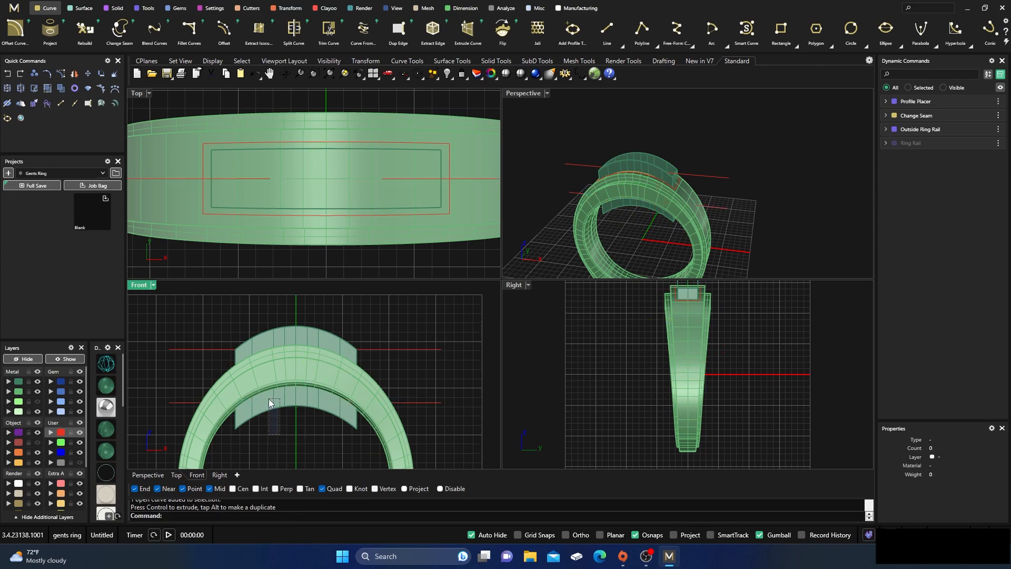
Trim the extrusion's curved ends above the upper line and below the lower line, and delete both cutting lines
{"action": "left_click_drag", "start_coordinate": [269, 399], "coordinate": [269, 400]}
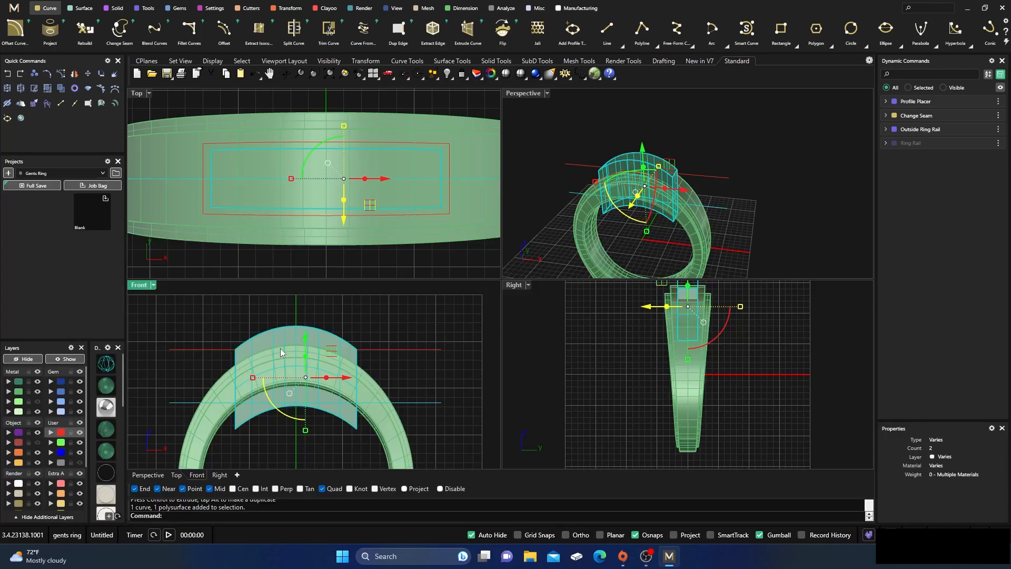
{"action": "left_click", "coordinate": [216, 349], "text": "shift"}
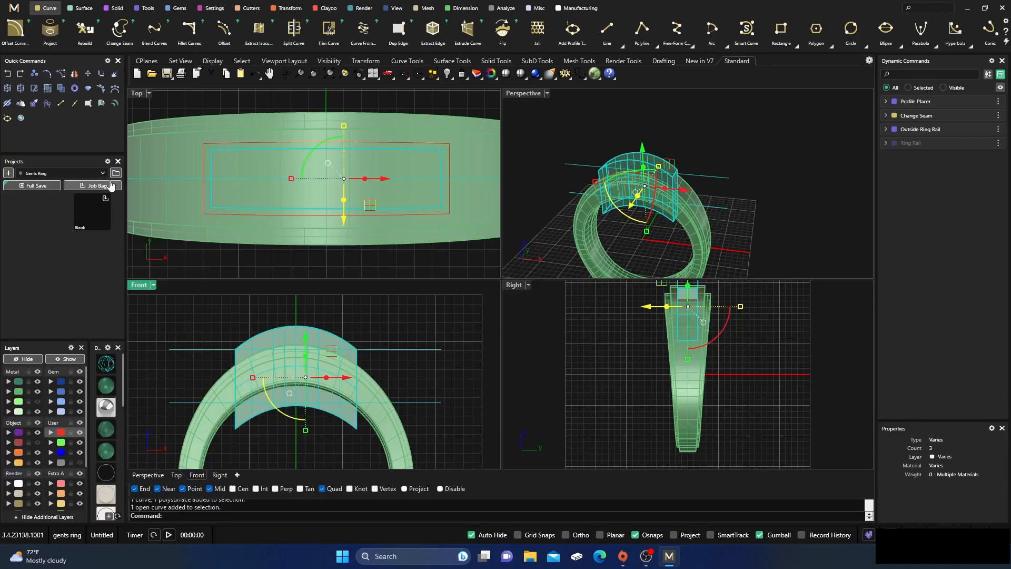
{"action": "left_click", "coordinate": [35, 92]}
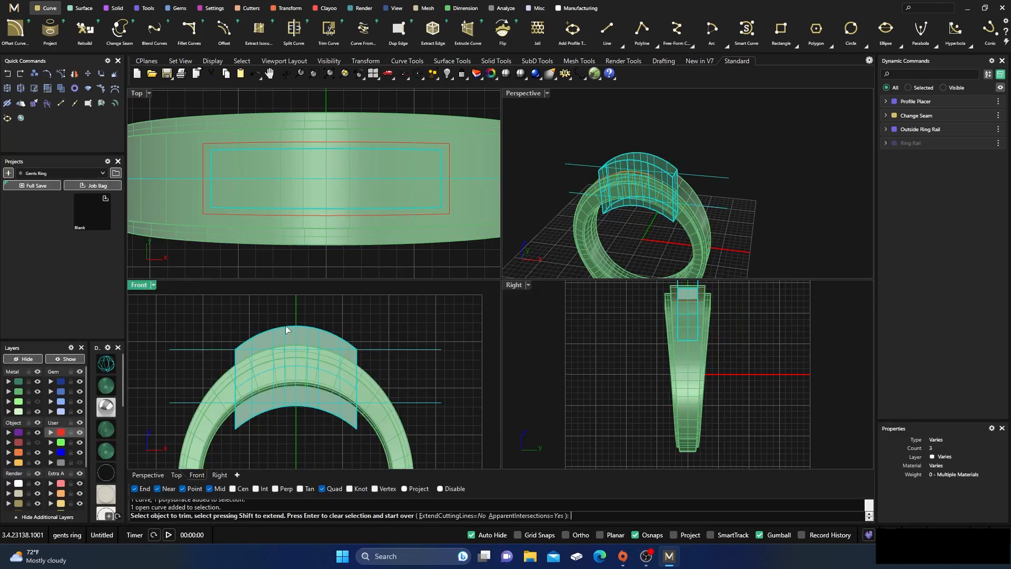
{"action": "left_click", "coordinate": [303, 411]}
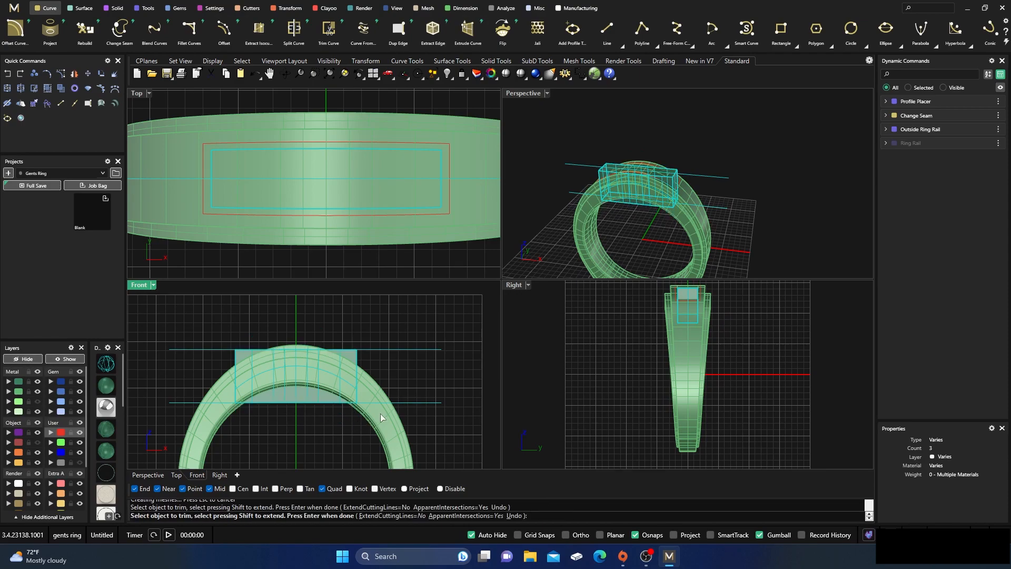
{"action": "key", "text": "Return"}
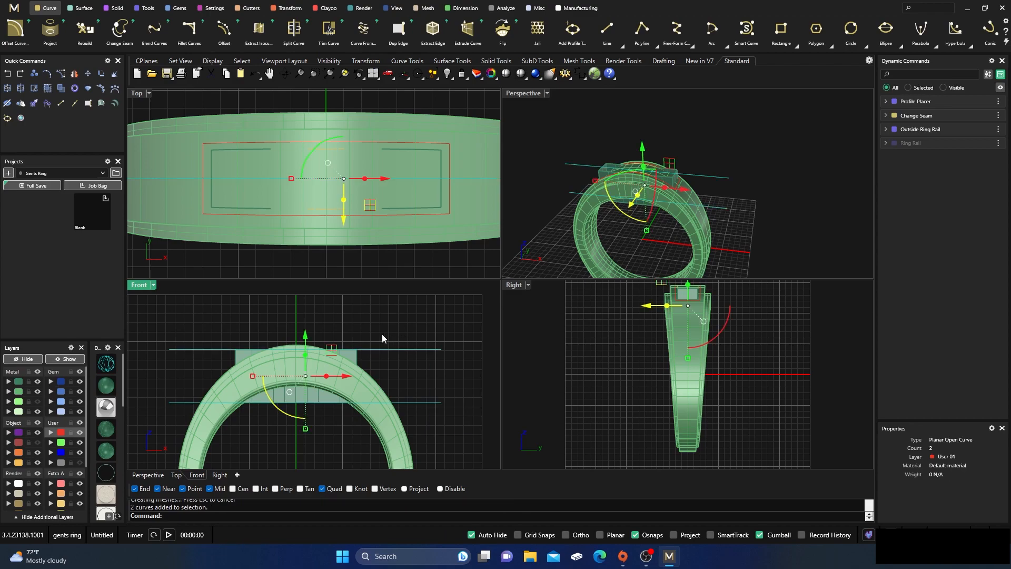
{"action": "key", "text": "Delete"}
Scale the trimmed extrusion taller vertically and position it so it extends above the ring's top and below its inner surface
{"action": "left_click", "coordinate": [297, 402]}
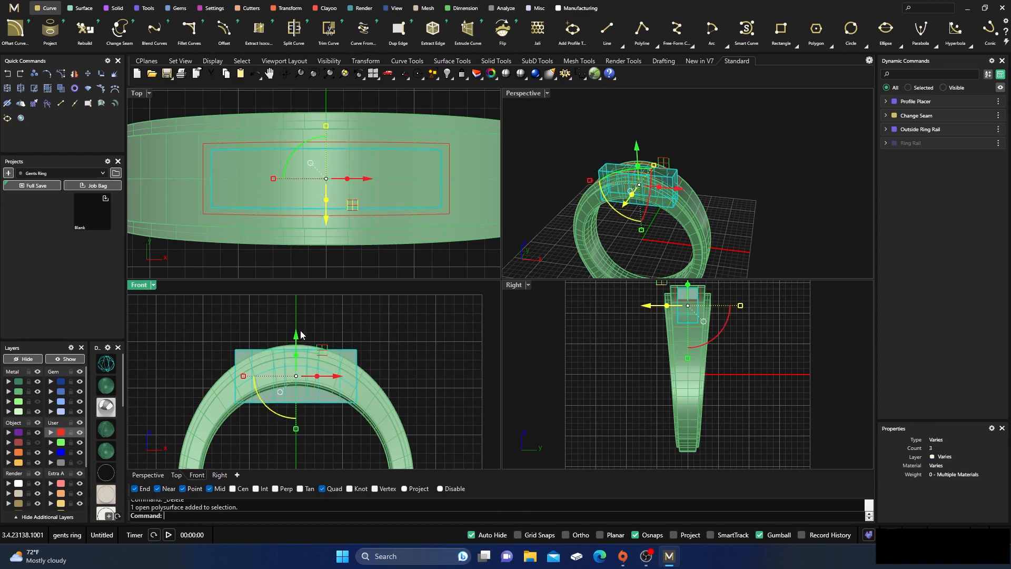
{"action": "left_click_drag", "start_coordinate": [295, 336], "coordinate": [300, 330]}
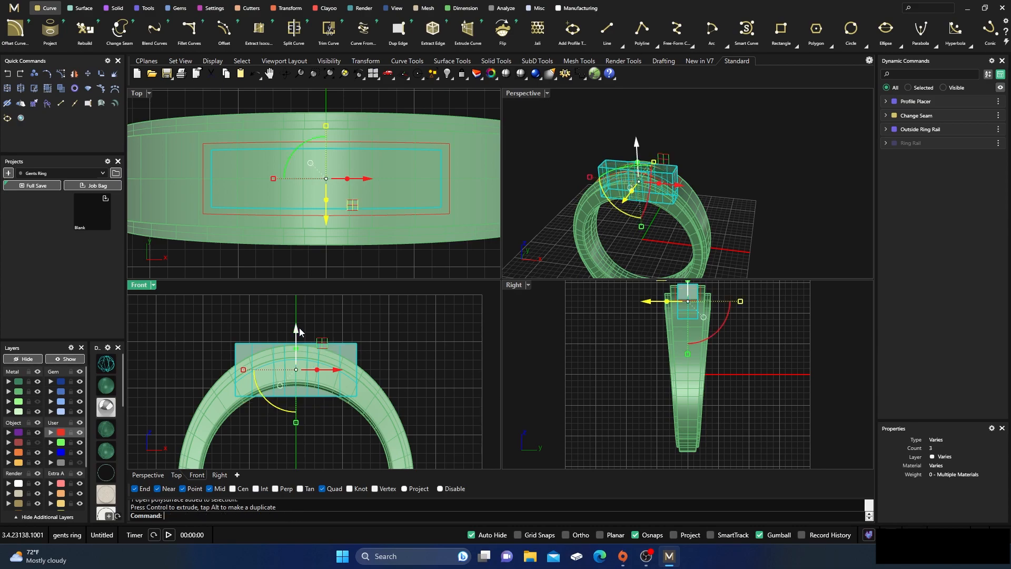
{"action": "left_click_drag", "start_coordinate": [296, 424], "coordinate": [316, 451]}
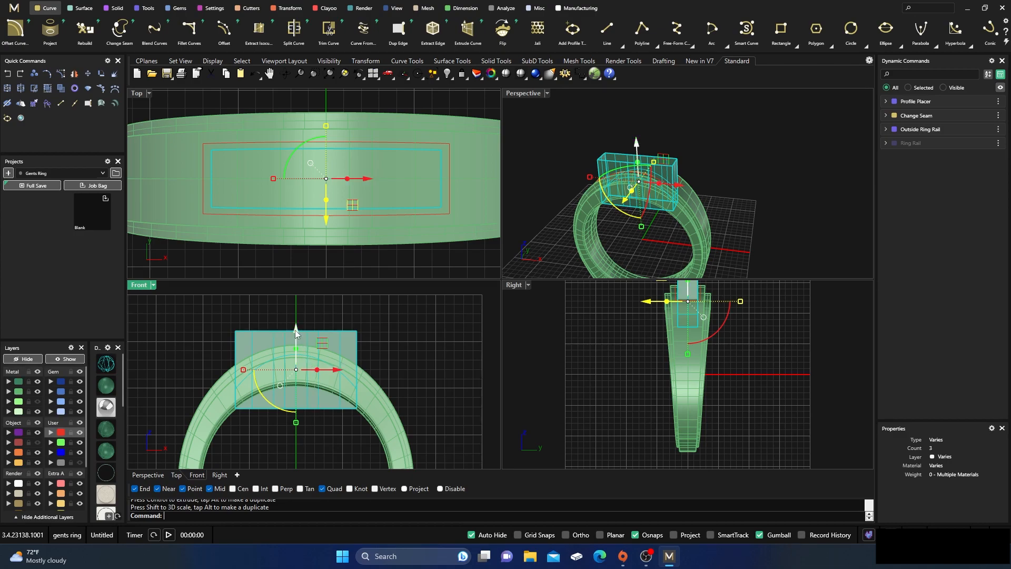
{"action": "left_click_drag", "start_coordinate": [295, 331], "coordinate": [296, 338]}
{"action": "left_click", "coordinate": [396, 329]}
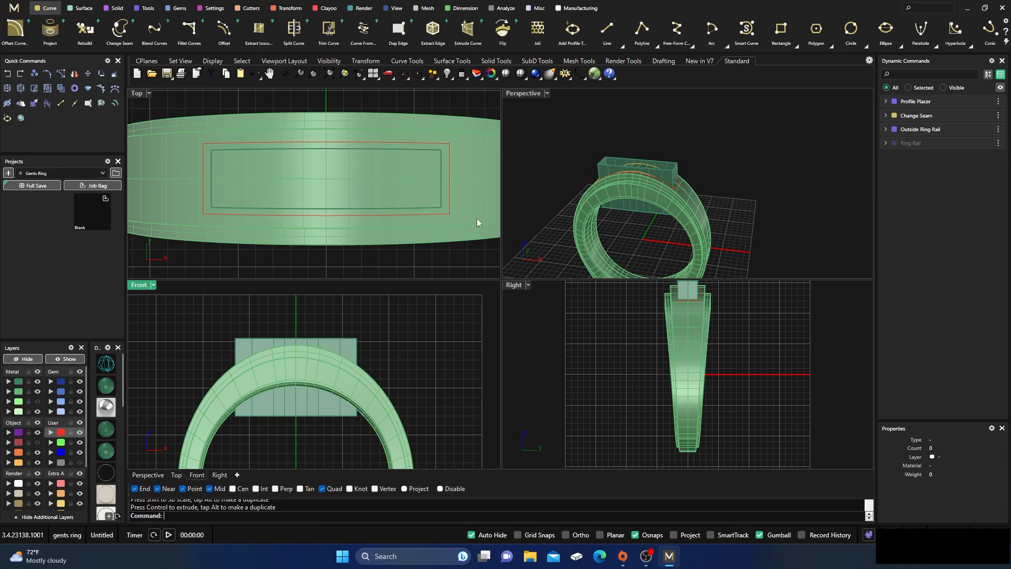
Cap the open ends of the trimmed extrusion to make it a closed solid block
{"action": "left_click", "coordinate": [630, 211]}
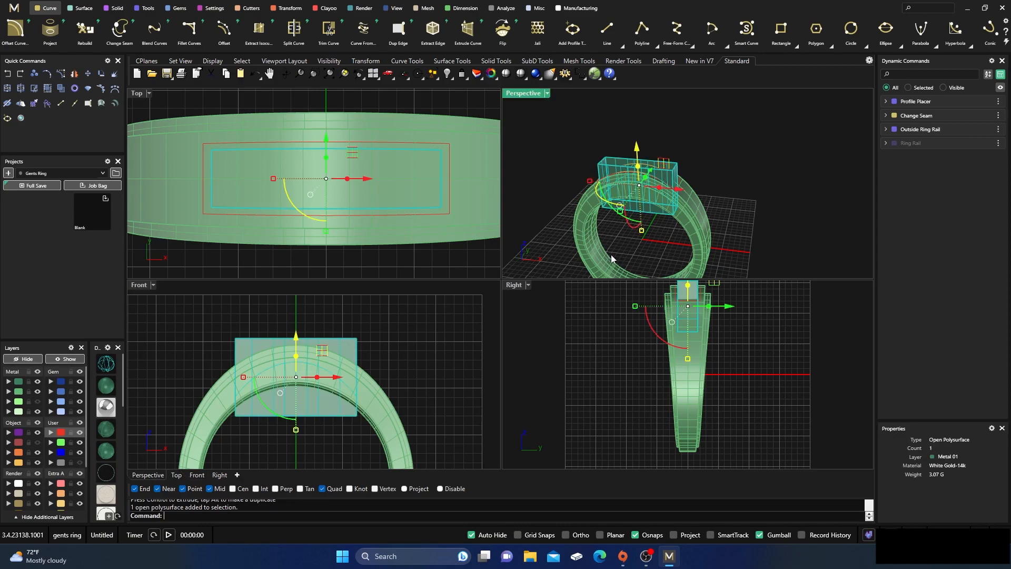
{"action": "type", "text": "Cap"}
{"action": "key", "text": "Return"}
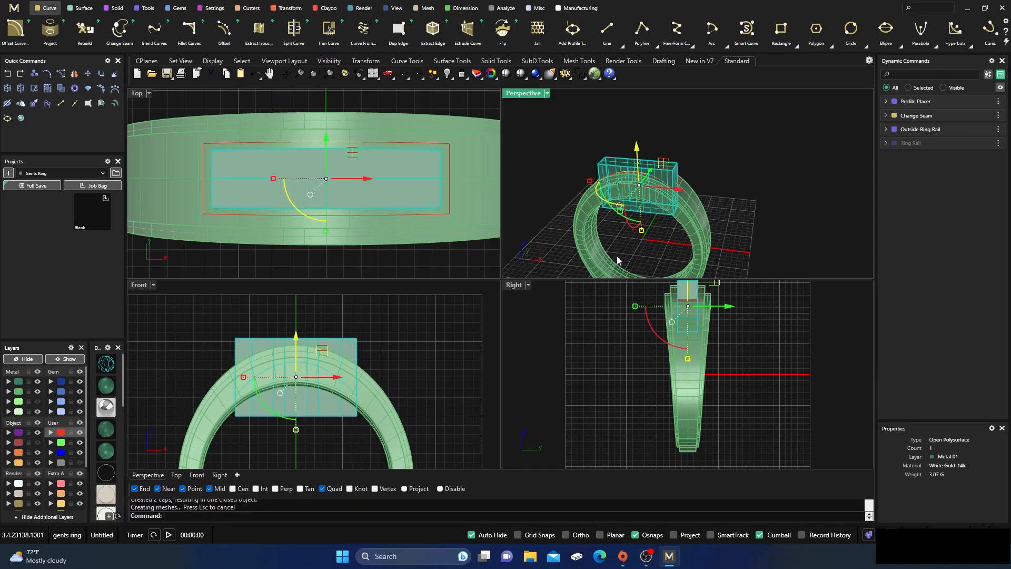
{"action": "left_click", "coordinate": [697, 201]}
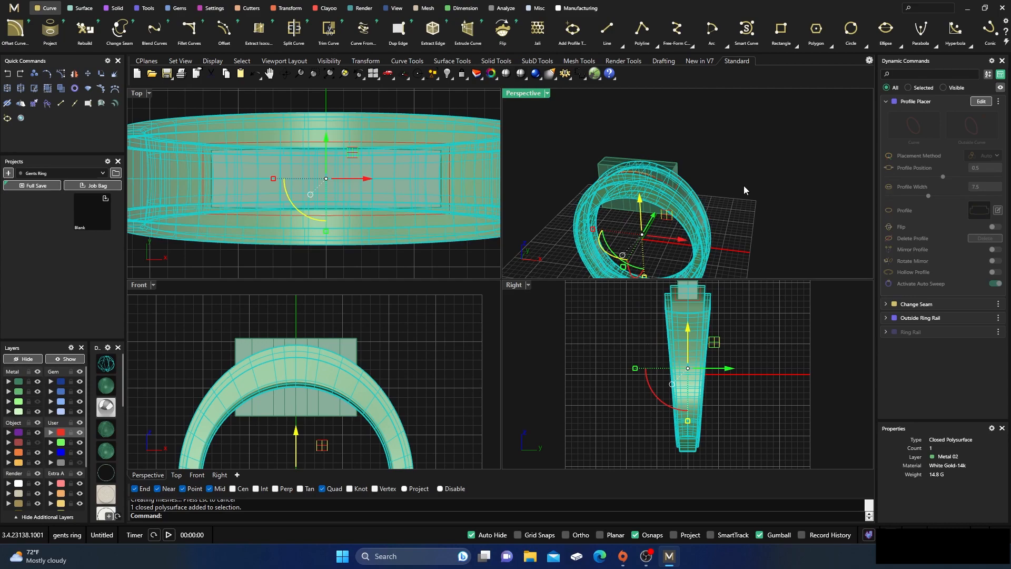
{"action": "left_click", "coordinate": [788, 186]}
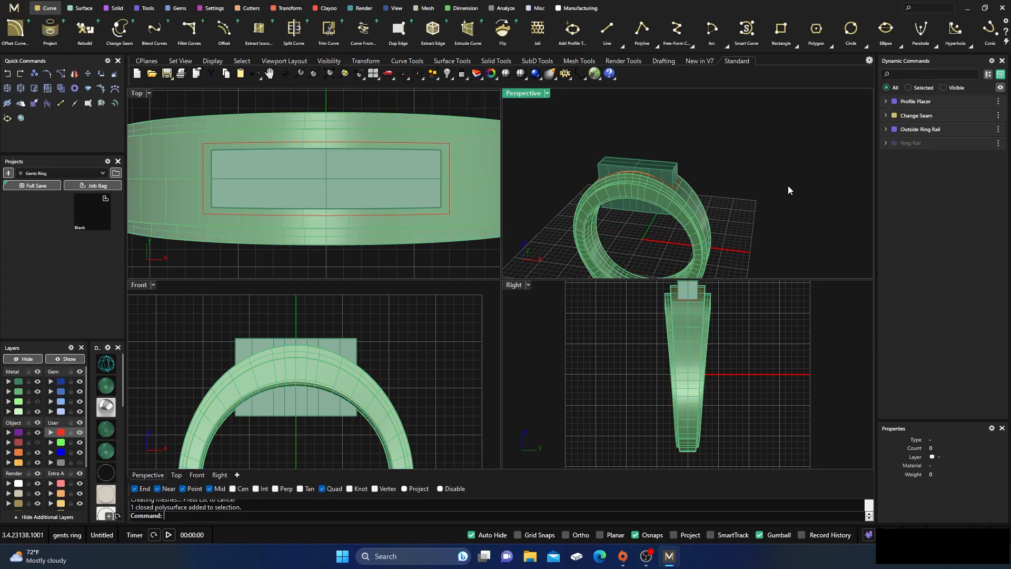
{"action": "left_click", "coordinate": [677, 167]}
{"action": "left_click", "coordinate": [741, 143]}
Subtract the capped block from the ring with a Boolean Difference to cut a rectangular opening through the top
{"action": "double_click", "coordinate": [531, 93]}
{"action": "right_click_drag", "start_coordinate": [531, 94], "coordinate": [543, 221]}
{"action": "scroll", "coordinate": [466, 287], "scroll_direction": "up", "scroll_amount": 3}
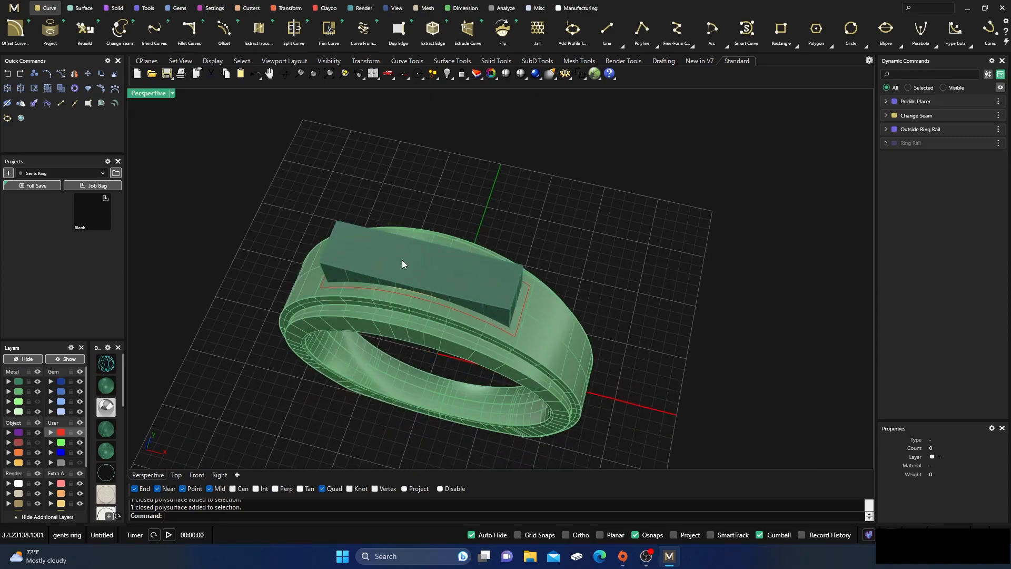
{"action": "left_click", "coordinate": [113, 8]}
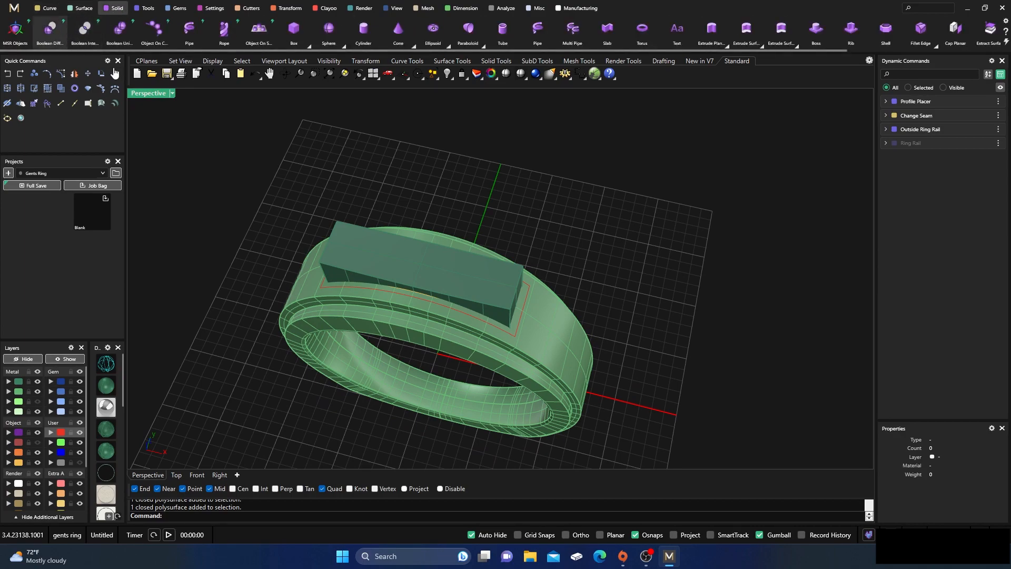
{"action": "left_click", "coordinate": [381, 311]}
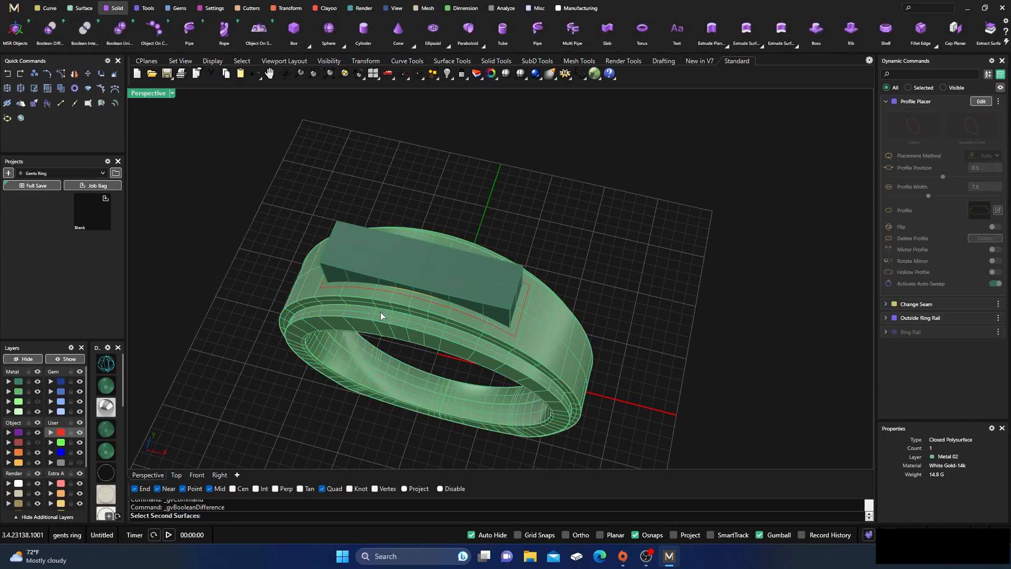
{"action": "left_click", "coordinate": [405, 261]}
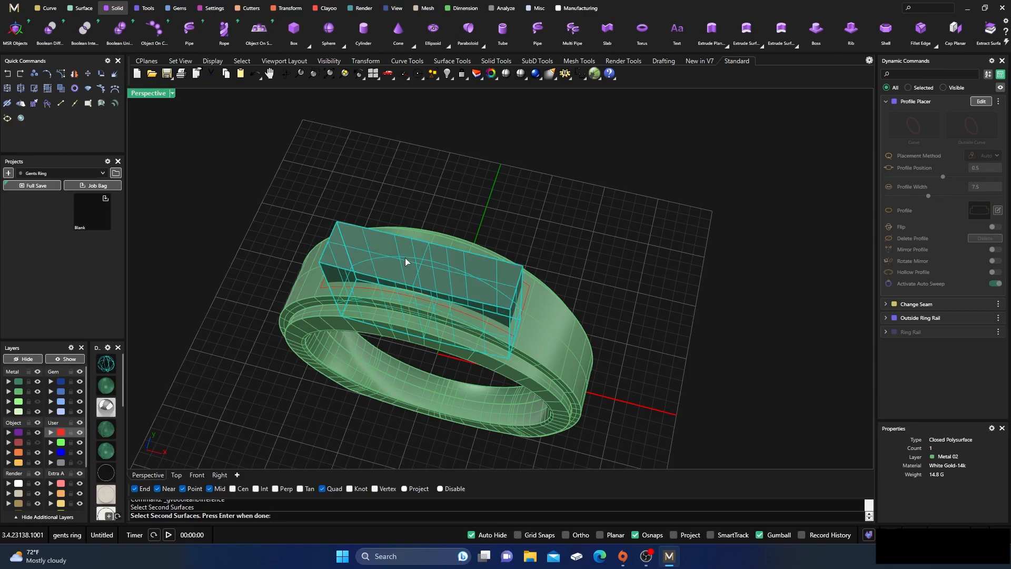
{"action": "key", "text": "Return"}
{"action": "key", "text": "ctrl+z"}
Move the cutting block to the User 04 layer so only the cut ring remains in view
{"action": "left_click", "coordinate": [406, 258]}
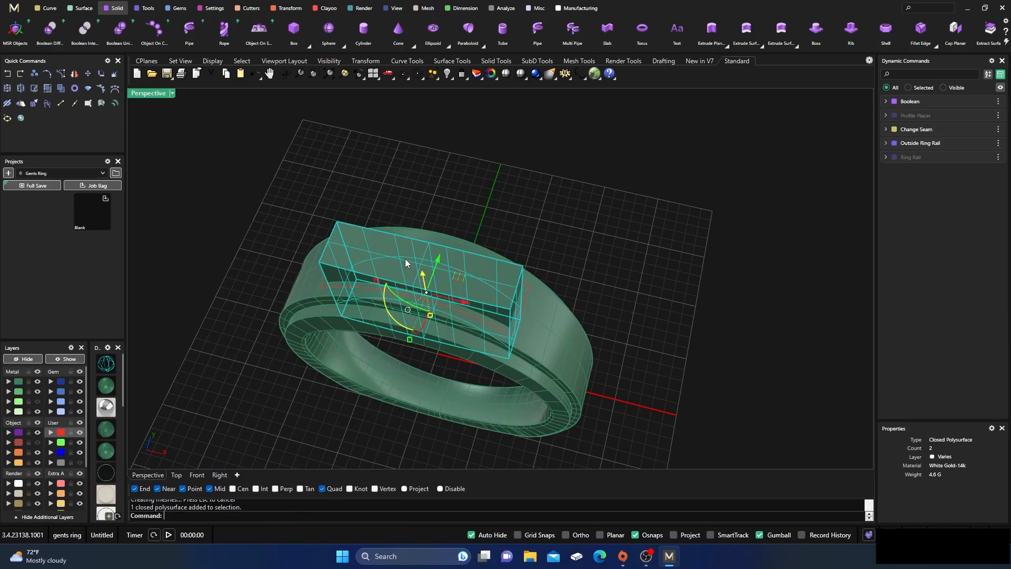
{"action": "left_click", "coordinate": [51, 463]}
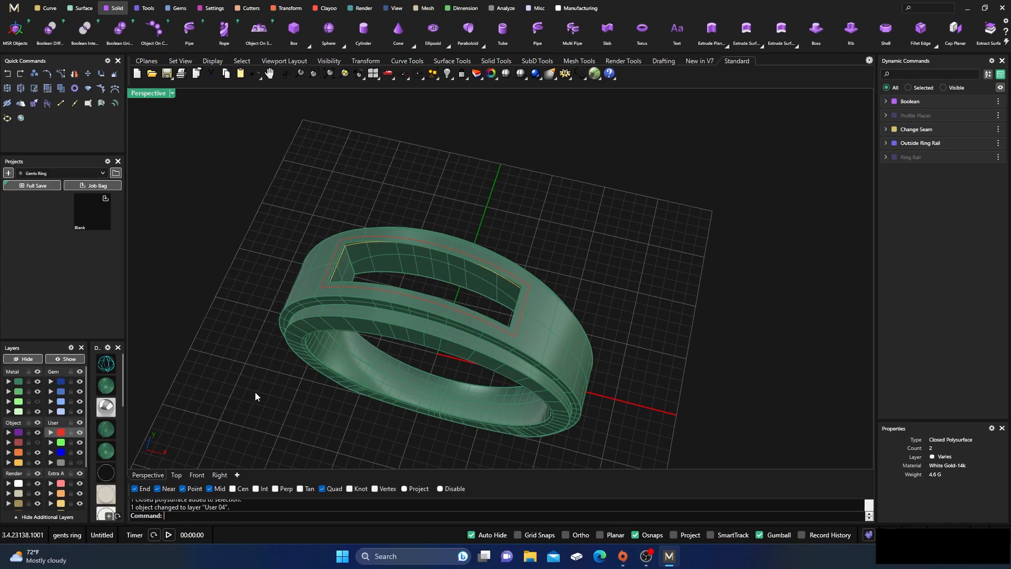
{"action": "left_click", "coordinate": [406, 320]}
{"action": "left_click", "coordinate": [383, 179]}
Show the third Metal layer with the solid top panel and examine how the panel sits over the ring's opening
{"action": "right_click_drag", "start_coordinate": [383, 179], "coordinate": [389, 208]}
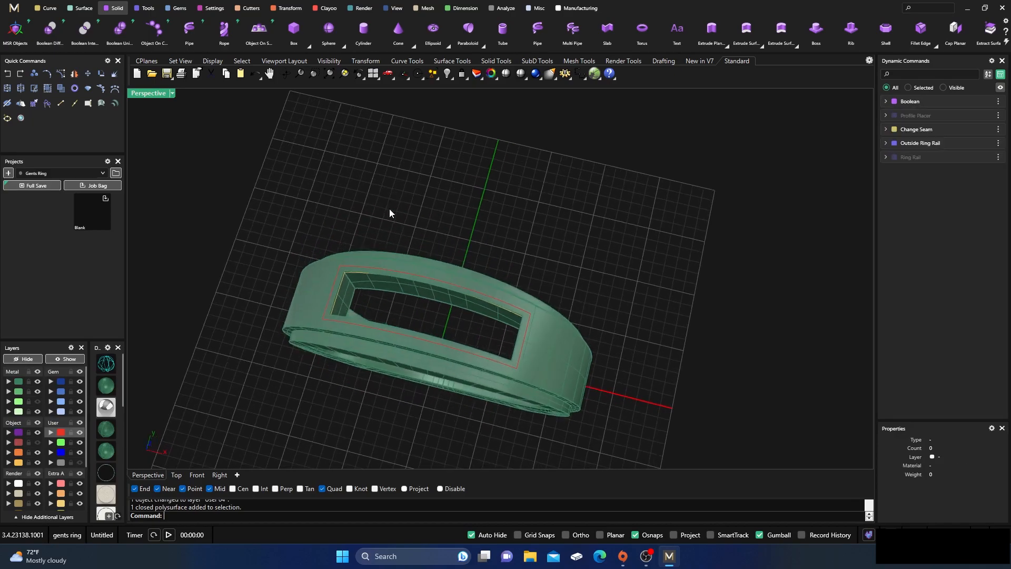
{"action": "scroll", "coordinate": [398, 272], "scroll_direction": "up", "scroll_amount": 4}
{"action": "left_click", "coordinate": [38, 401]}
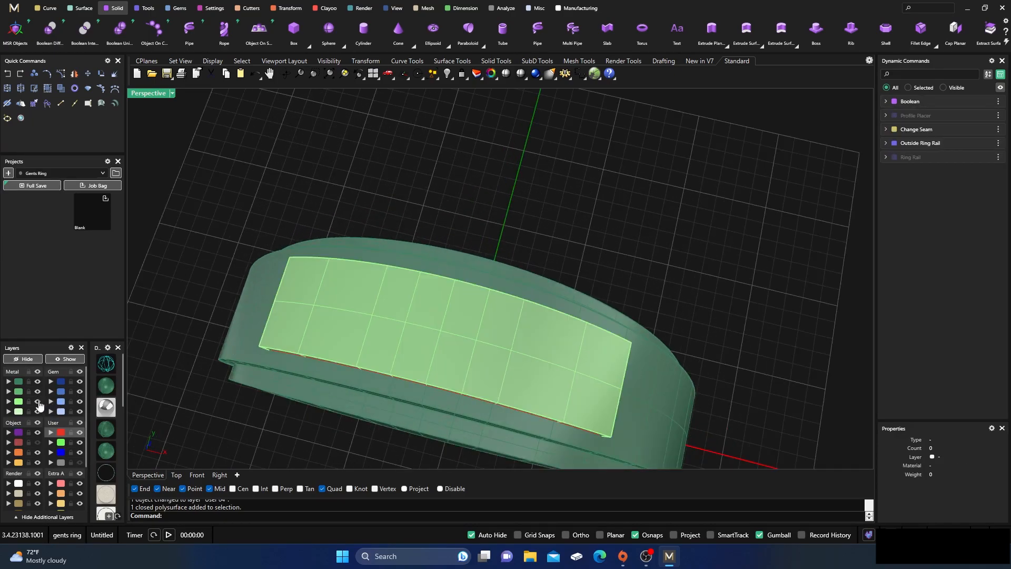
{"action": "right_click_drag", "start_coordinate": [261, 392], "coordinate": [389, 412]}
{"action": "scroll", "coordinate": [444, 325], "scroll_direction": "down", "scroll_amount": 5}
{"action": "right_click_drag", "start_coordinate": [443, 324], "coordinate": [444, 351]}
{"action": "scroll", "coordinate": [450, 305], "scroll_direction": "up", "scroll_amount": 3}
{"action": "right_click_drag", "start_coordinate": [449, 305], "coordinate": [428, 327]}
{"action": "scroll", "coordinate": [422, 273], "scroll_direction": "down", "scroll_amount": 4}
{"action": "right_click_drag", "start_coordinate": [423, 276], "coordinate": [436, 317]}
{"action": "scroll", "coordinate": [435, 323], "scroll_direction": "up", "scroll_amount": 7}
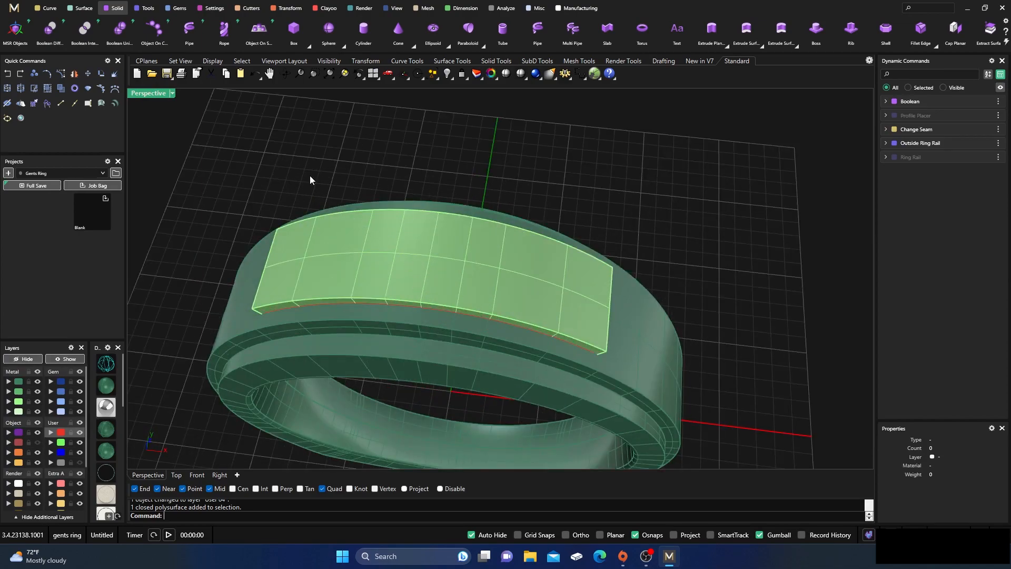
Extract a lengthwise isocurve along the middle of the top panel's outer surface at U 0.5, V 0.51, angle 90
{"action": "left_click", "coordinate": [49, 9]}
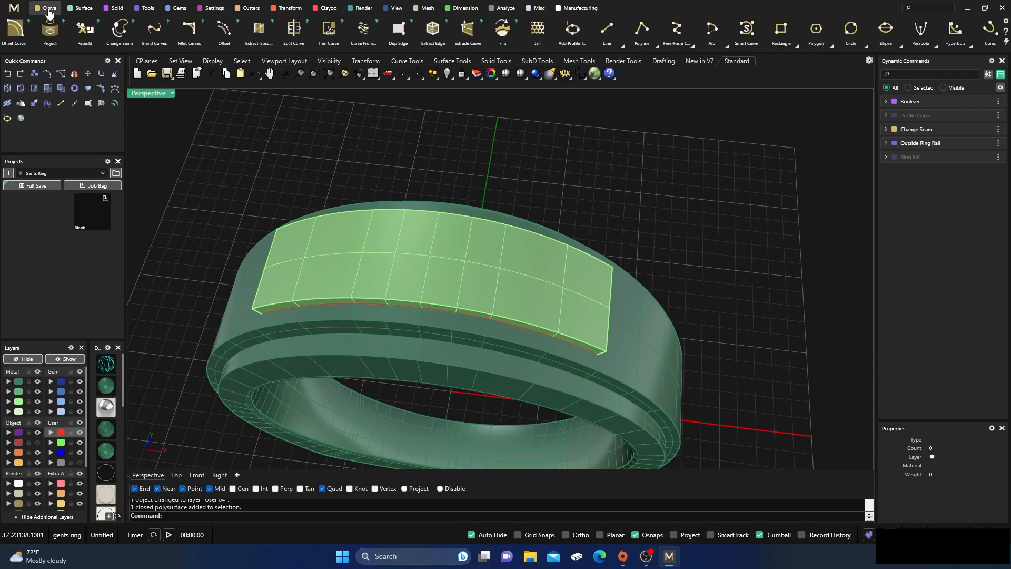
{"action": "left_click", "coordinate": [258, 38]}
{"action": "left_click", "coordinate": [436, 256]}
{"action": "scroll", "coordinate": [436, 256], "scroll_direction": "up", "scroll_amount": 5}
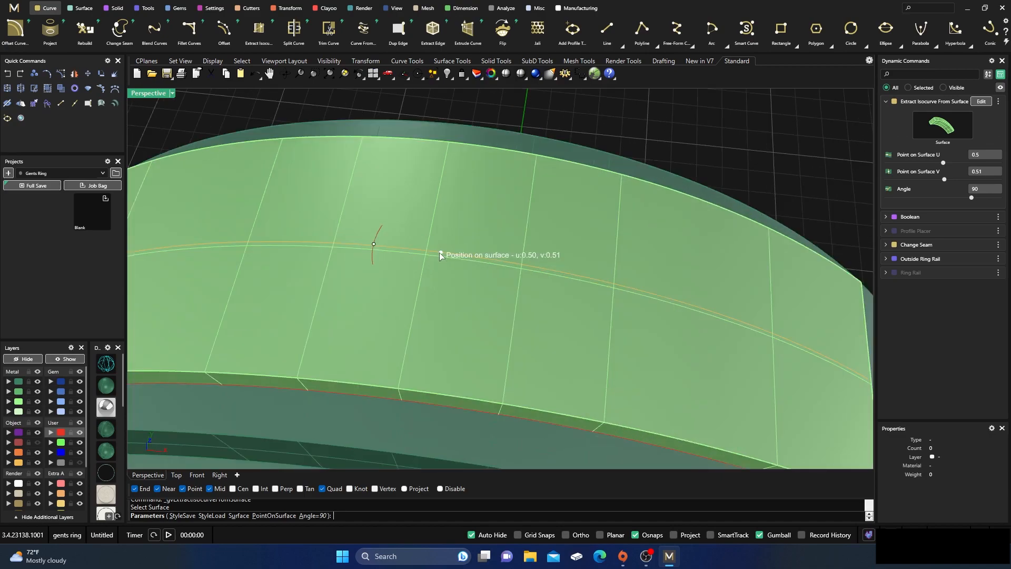
{"action": "key", "text": "Return"}
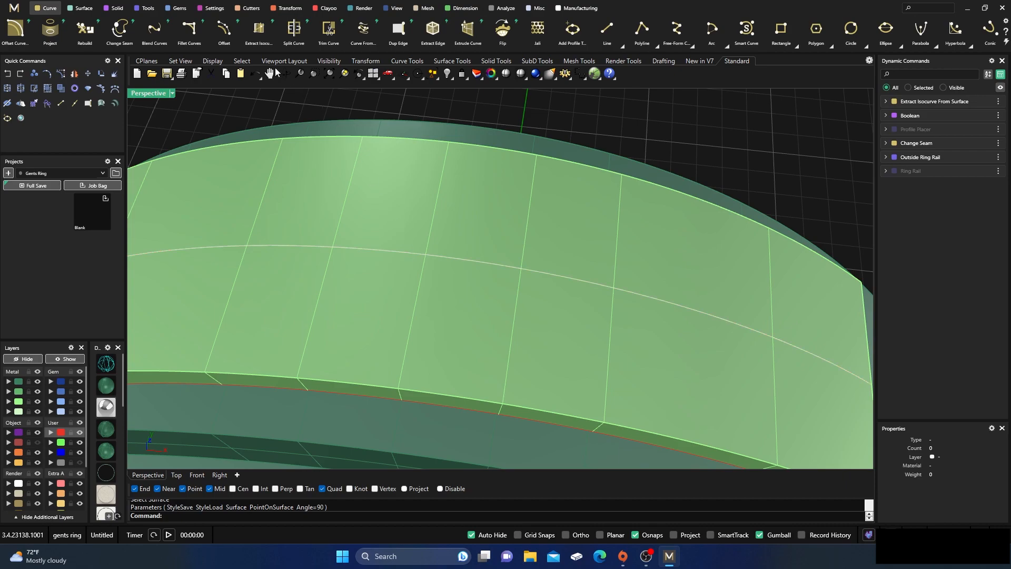
Place a row of gems with Gem on Curve along the isocurve running down the middle of the top panel
{"action": "left_click", "coordinate": [176, 8]}
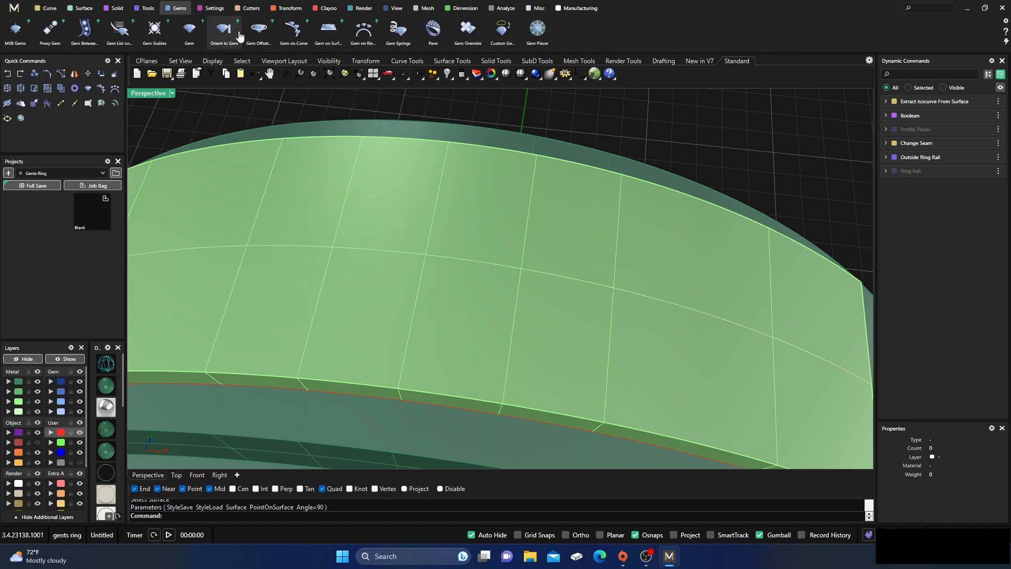
{"action": "left_click", "coordinate": [293, 29]}
{"action": "scroll", "coordinate": [387, 210], "scroll_direction": "down", "scroll_amount": 5}
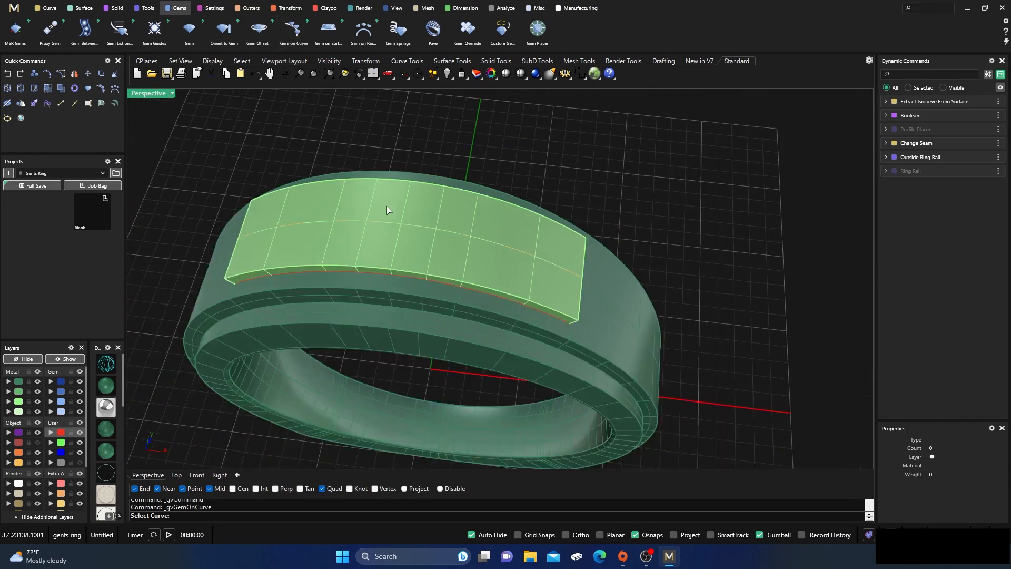
{"action": "scroll", "coordinate": [397, 226], "scroll_direction": "up", "scroll_amount": 5}
{"action": "scroll", "coordinate": [397, 226], "scroll_direction": "up", "scroll_amount": 2}
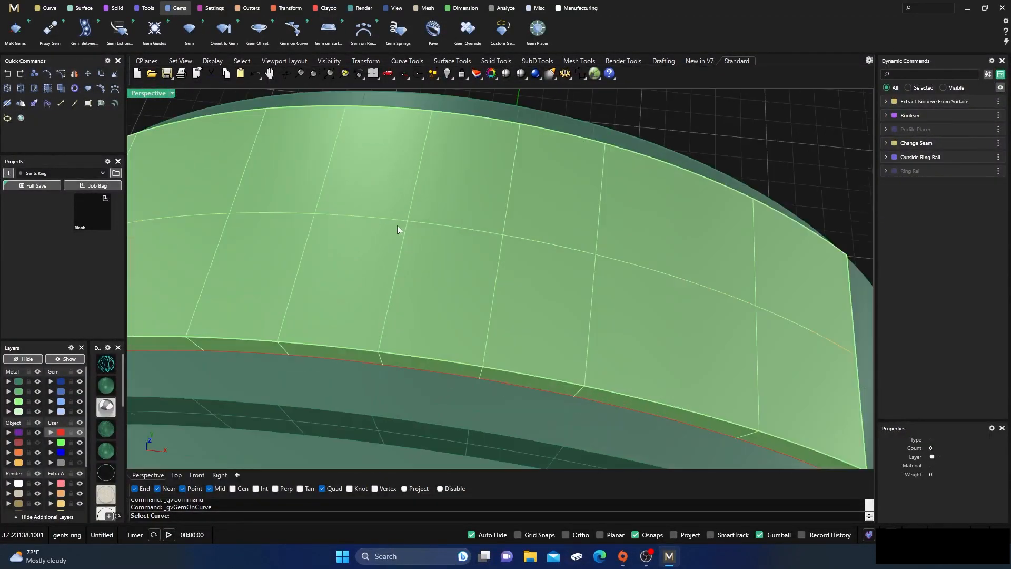
{"action": "left_click", "coordinate": [403, 221]}
{"action": "key", "text": "Return"}
{"action": "scroll", "coordinate": [404, 220], "scroll_direction": "down", "scroll_amount": 6}
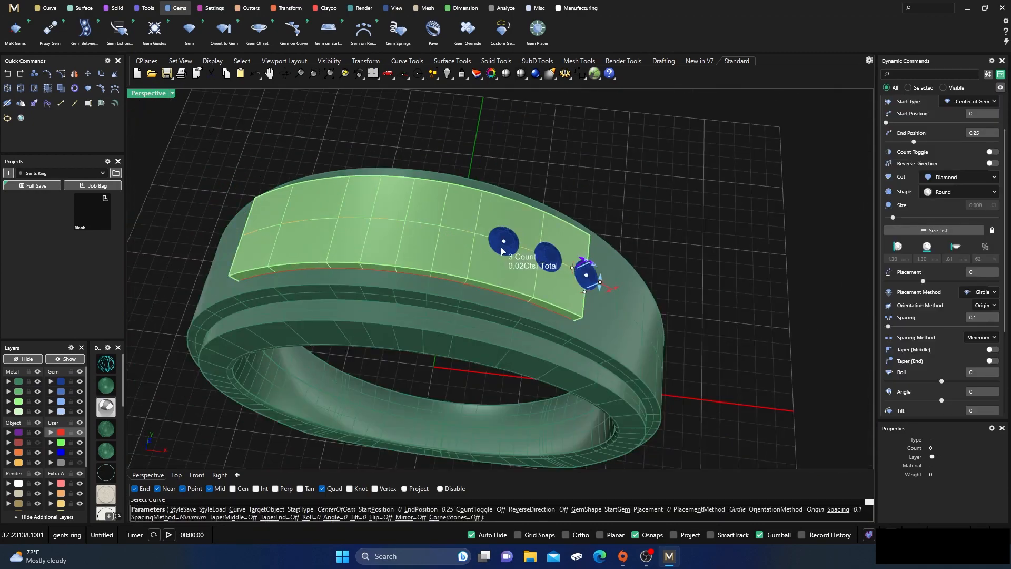
Orient the gem row to the top panel as target object, with start position 0.13 and end position 0.89
{"action": "left_click_drag", "start_coordinate": [502, 251], "coordinate": [269, 225]}
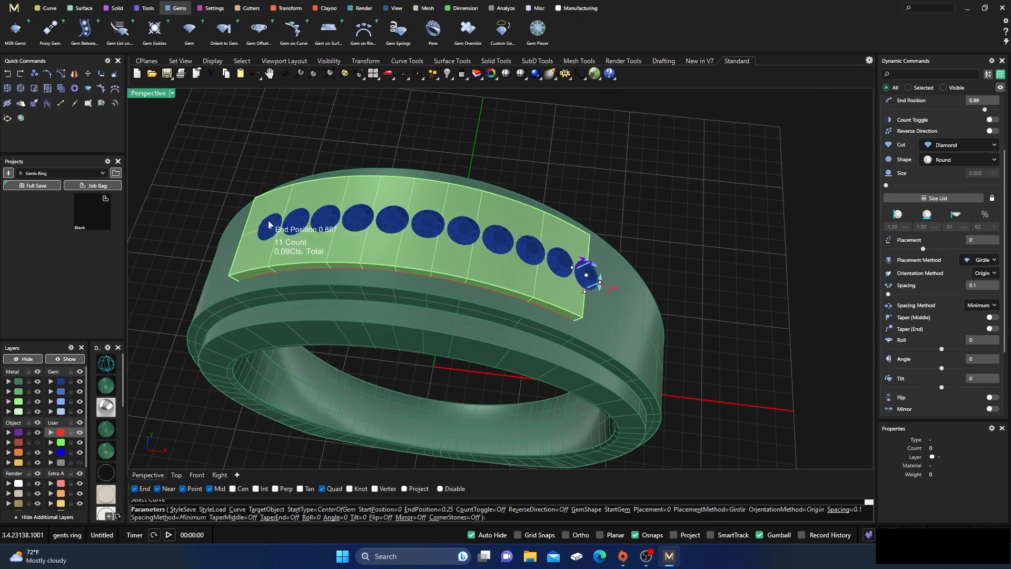
{"action": "scroll", "coordinate": [924, 205], "scroll_direction": "up", "scroll_amount": 2}
{"action": "left_click", "coordinate": [966, 129]}
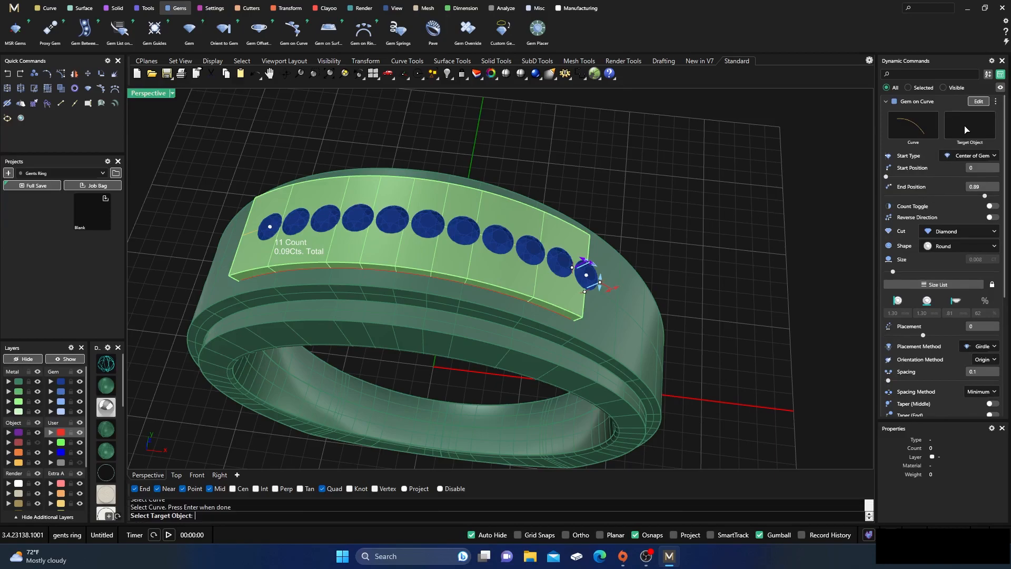
{"action": "left_click", "coordinate": [465, 261]}
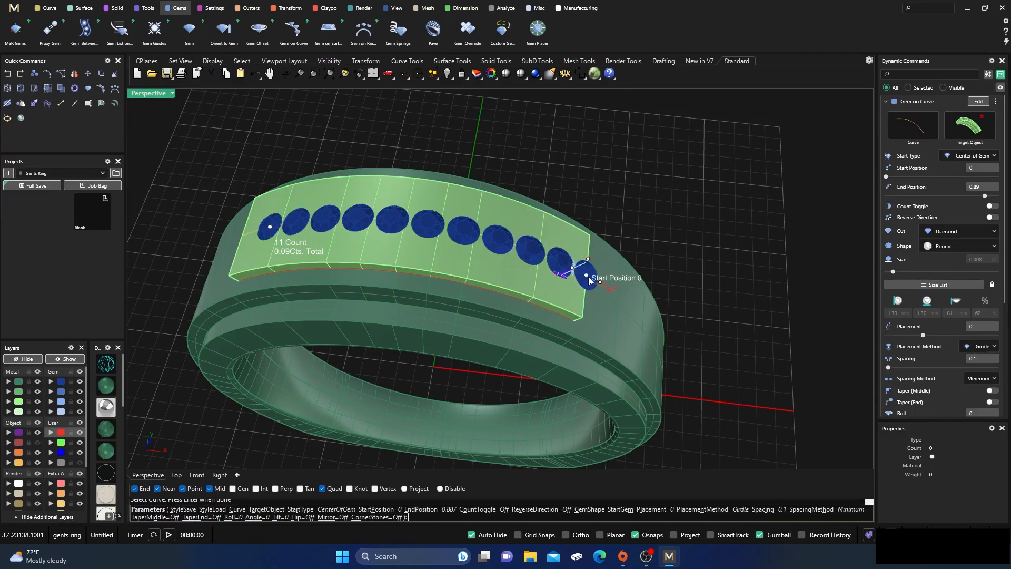
{"action": "left_click_drag", "start_coordinate": [588, 279], "coordinate": [540, 267]}
{"action": "right_click_drag", "start_coordinate": [530, 306], "coordinate": [568, 281]}
{"action": "scroll", "coordinate": [928, 196], "scroll_direction": "up", "scroll_amount": 1}
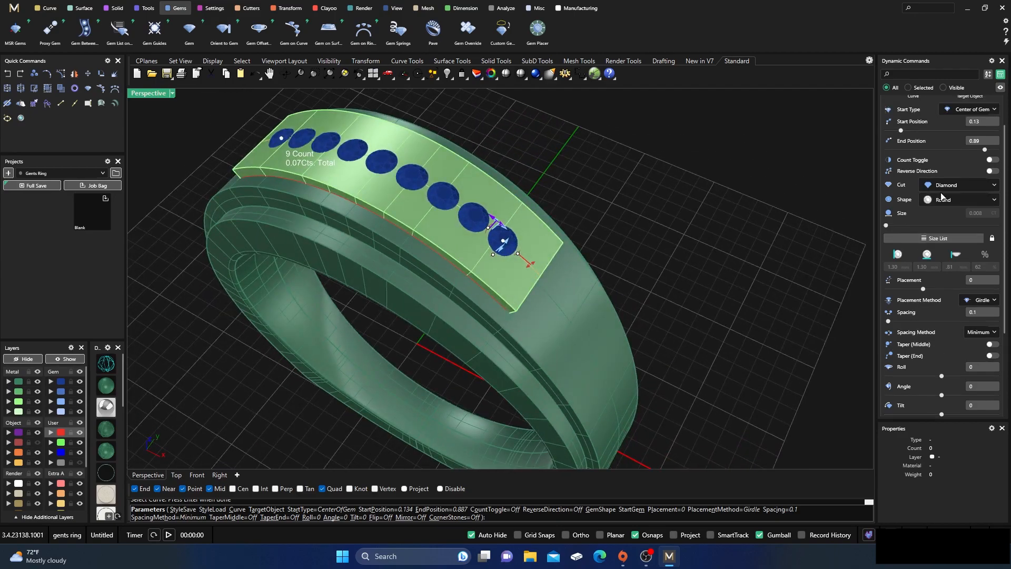
Change the row's gem shape to Princess and enlarge the stones to 3.50 mm long
{"action": "left_click", "coordinate": [954, 204]}
{"action": "left_click", "coordinate": [946, 240]}
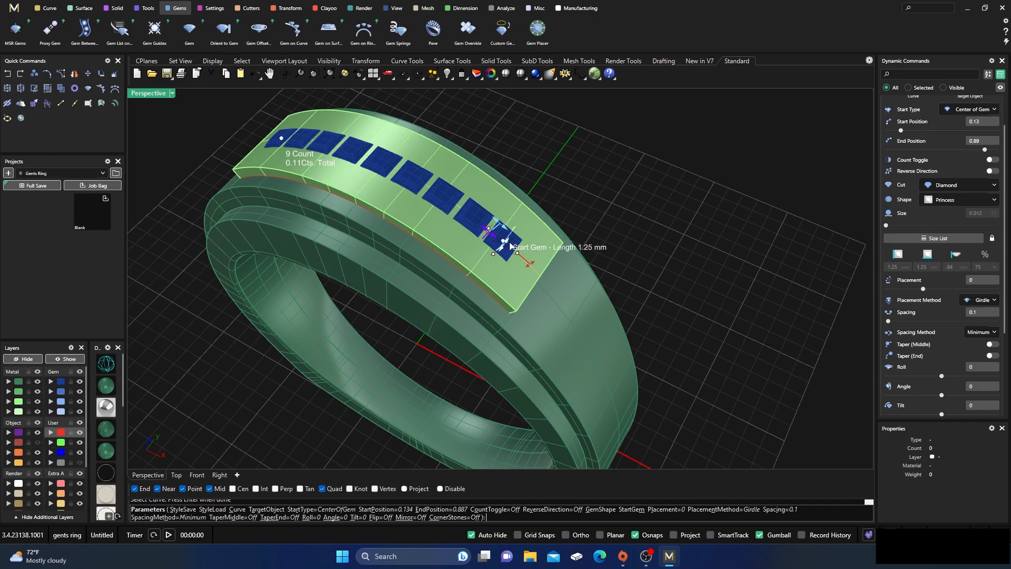
{"action": "right_click_drag", "start_coordinate": [505, 247], "coordinate": [474, 255]}
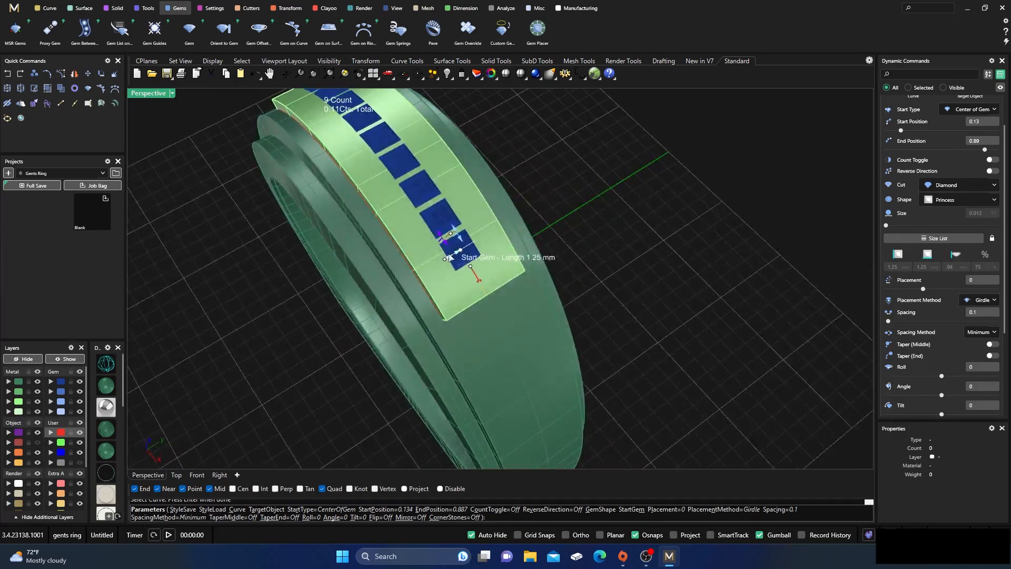
{"action": "left_click_drag", "start_coordinate": [455, 260], "coordinate": [432, 276]}
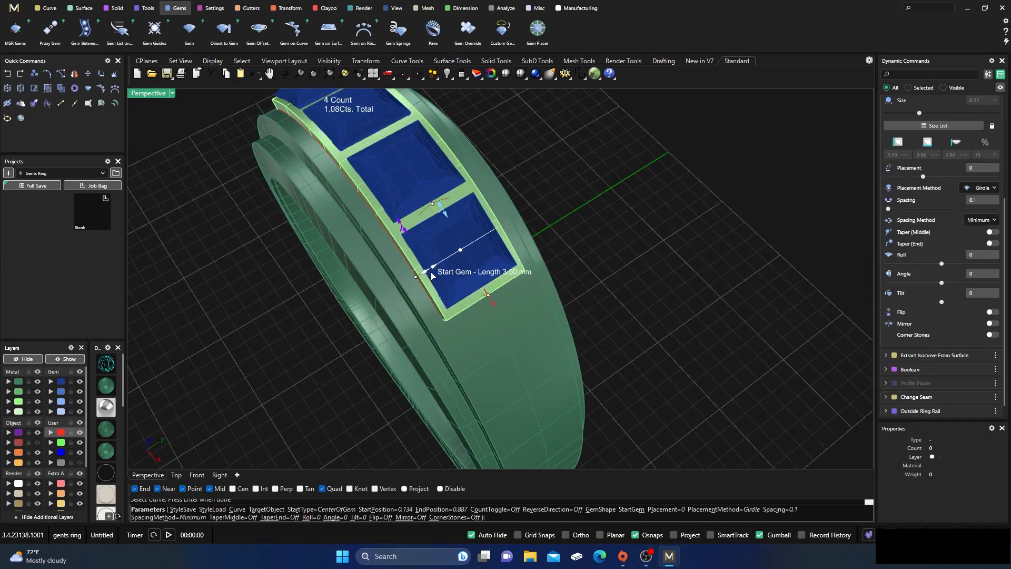
{"action": "right_click_drag", "start_coordinate": [416, 305], "coordinate": [520, 297]}
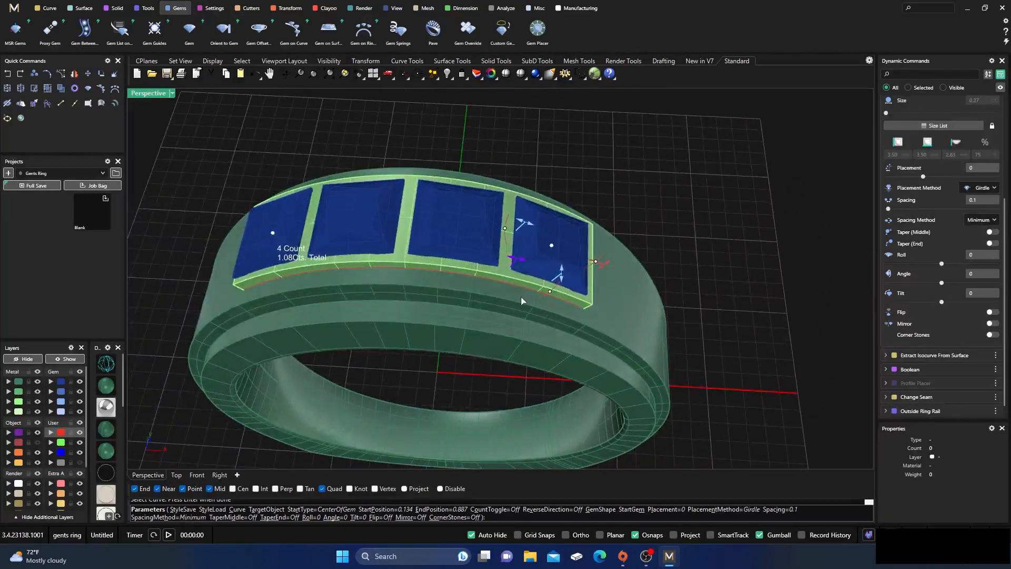
Display the front view as wireframe and fine-tune the gem row to start position 0.139 and end position 0.858
{"action": "double_click", "coordinate": [150, 94]}
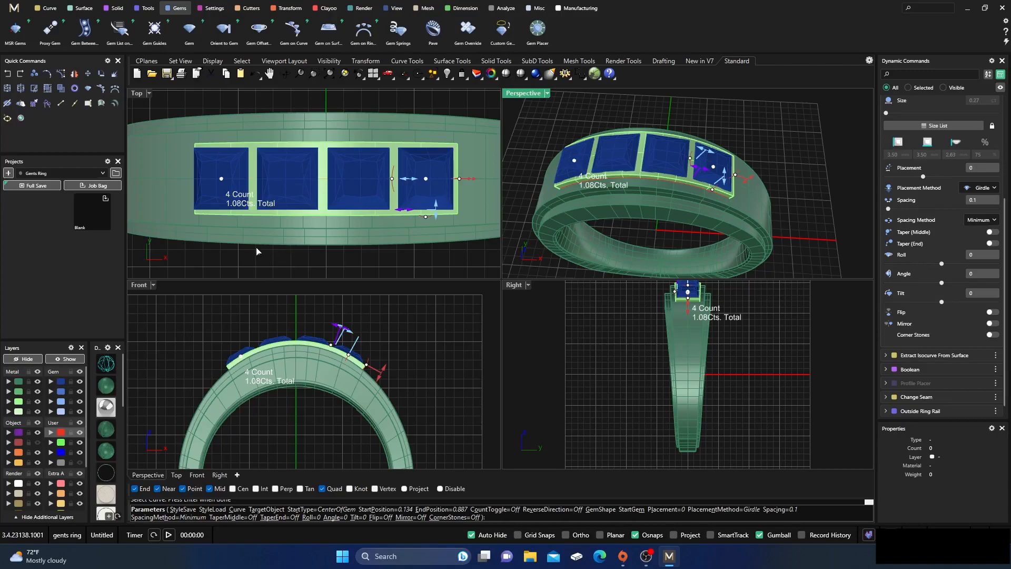
{"action": "left_click", "coordinate": [193, 328]}
{"action": "left_click", "coordinate": [107, 367]}
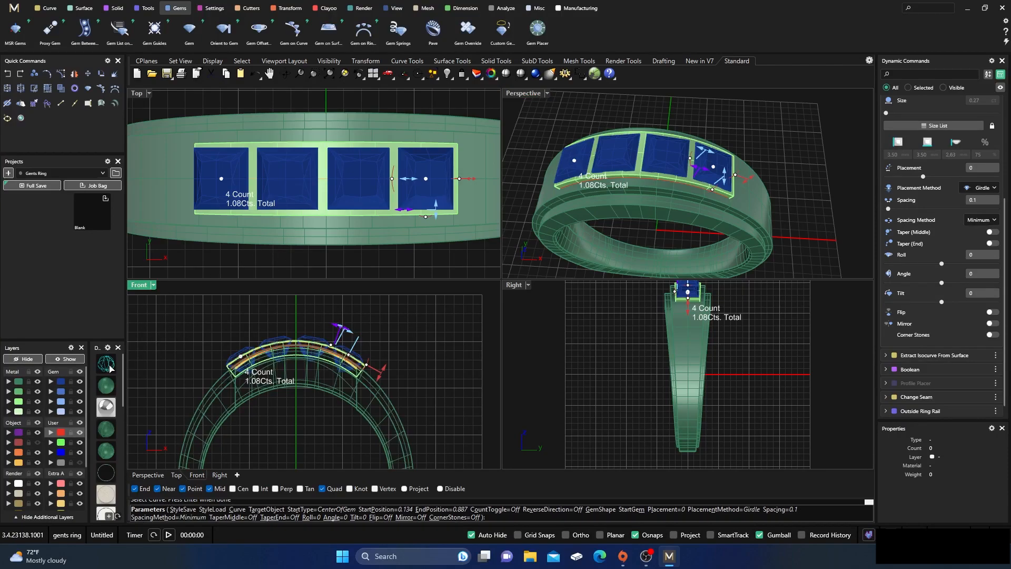
{"action": "left_click_drag", "start_coordinate": [426, 179], "coordinate": [425, 181]}
{"action": "left_click_drag", "start_coordinate": [222, 180], "coordinate": [230, 180]}
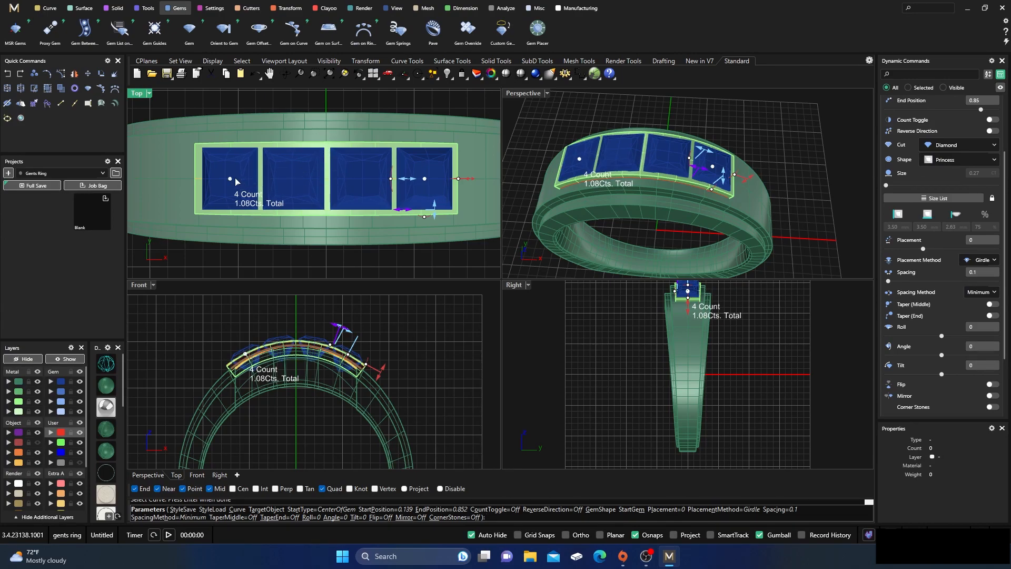
{"action": "left_click_drag", "start_coordinate": [232, 178], "coordinate": [231, 180]}
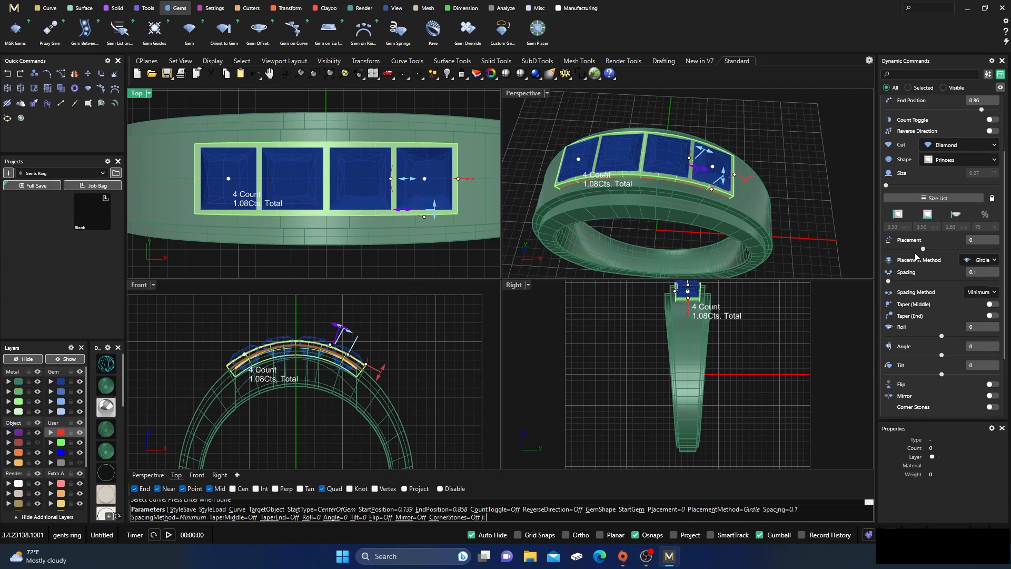
Set the gems' placement method to Table so they sink into the panel, and complete the gem row
{"action": "left_click", "coordinate": [994, 265]}
{"action": "left_click", "coordinate": [981, 286]}
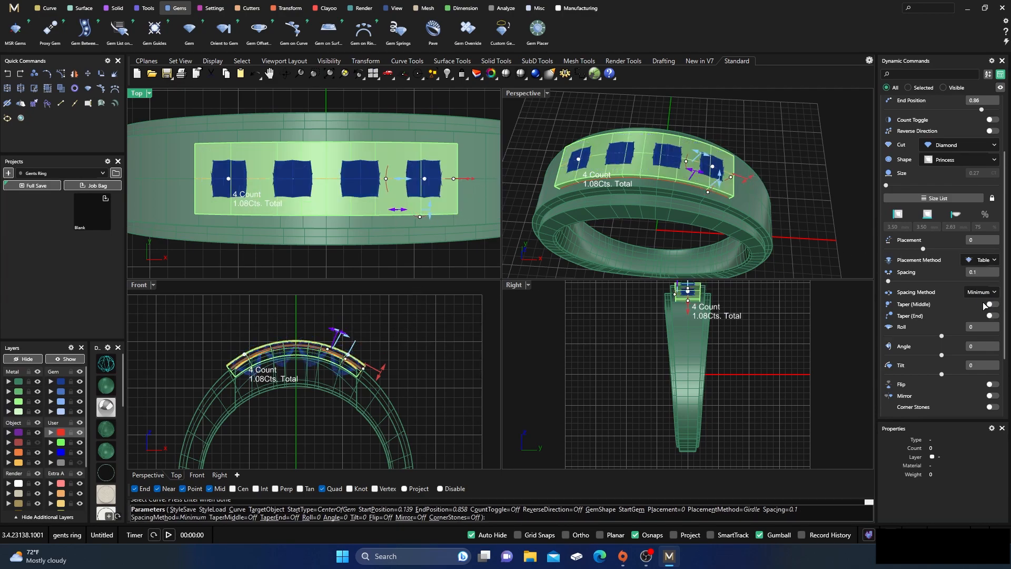
{"action": "scroll", "coordinate": [344, 353], "scroll_direction": "up", "scroll_amount": 6}
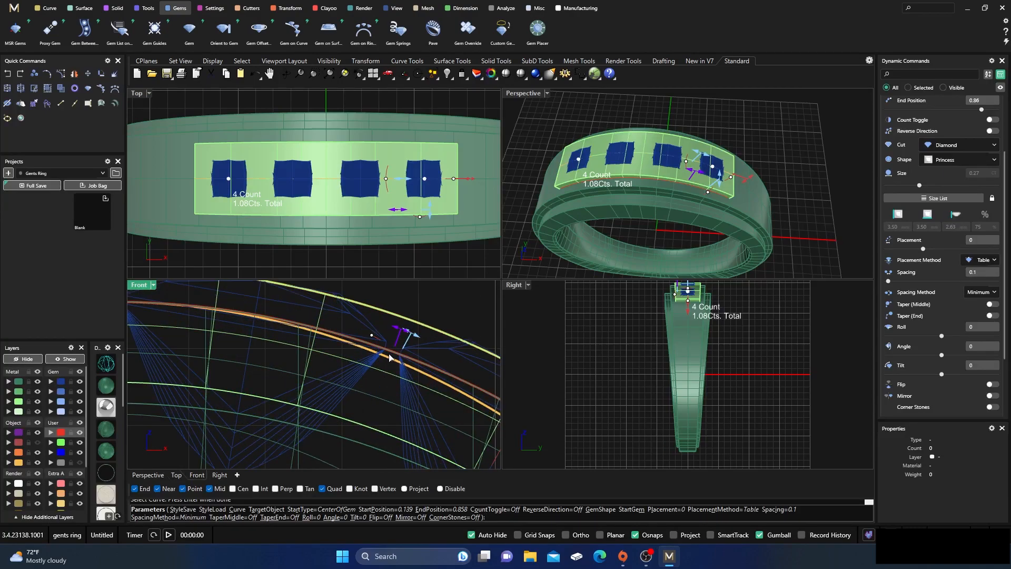
{"action": "scroll", "coordinate": [389, 358], "scroll_direction": "down", "scroll_amount": 6}
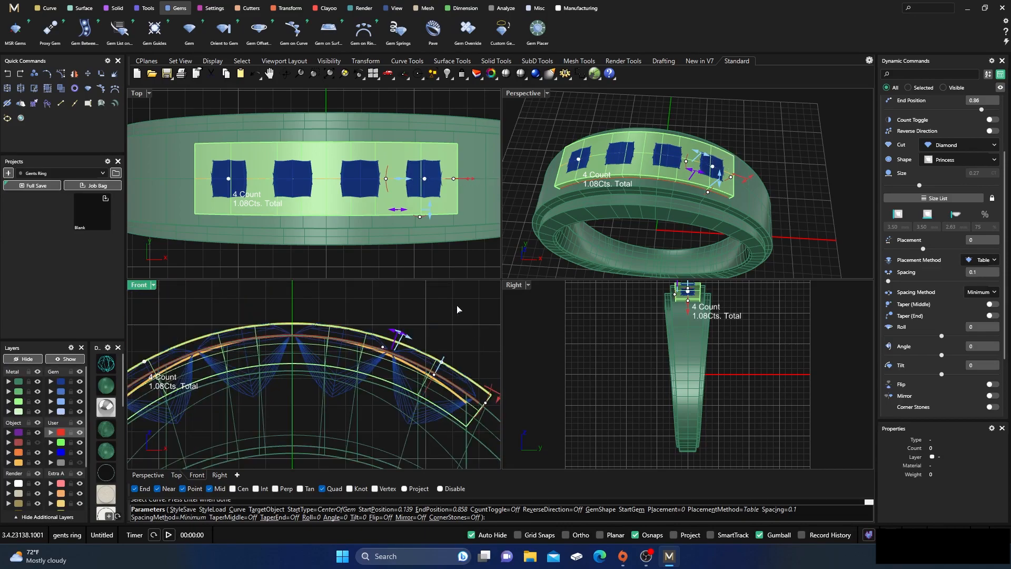
{"action": "key", "text": "Return"}
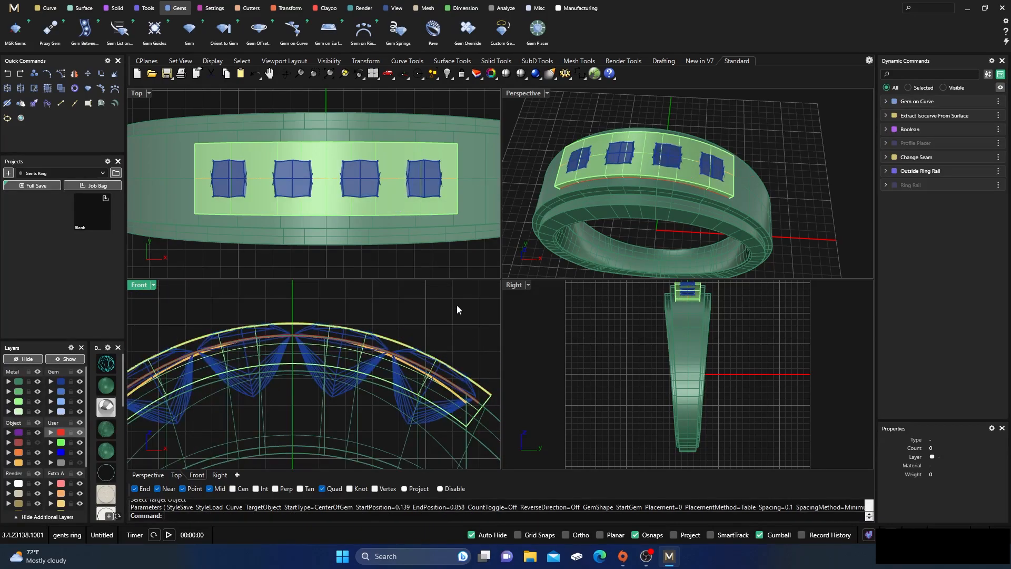
Add gem cutters to the four princess gems and shorten their bottom length to 0
{"action": "left_click", "coordinate": [429, 421]}
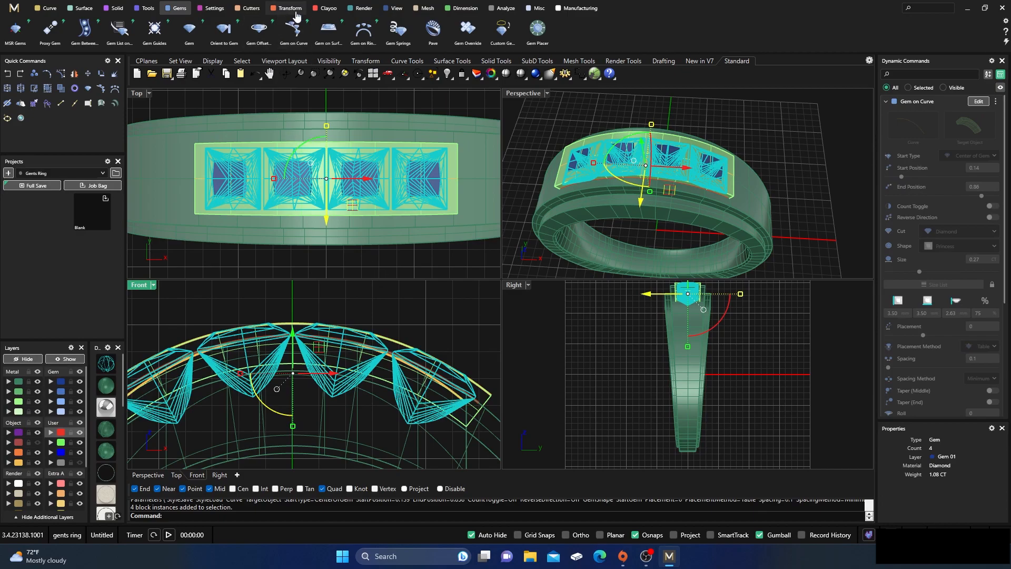
{"action": "left_click", "coordinate": [247, 8]}
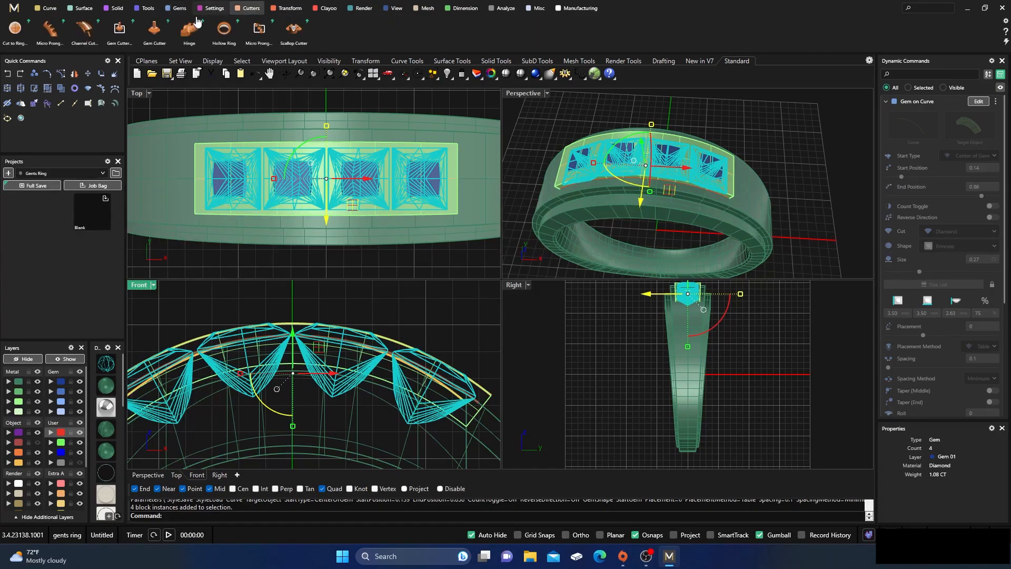
{"action": "left_click", "coordinate": [154, 29]}
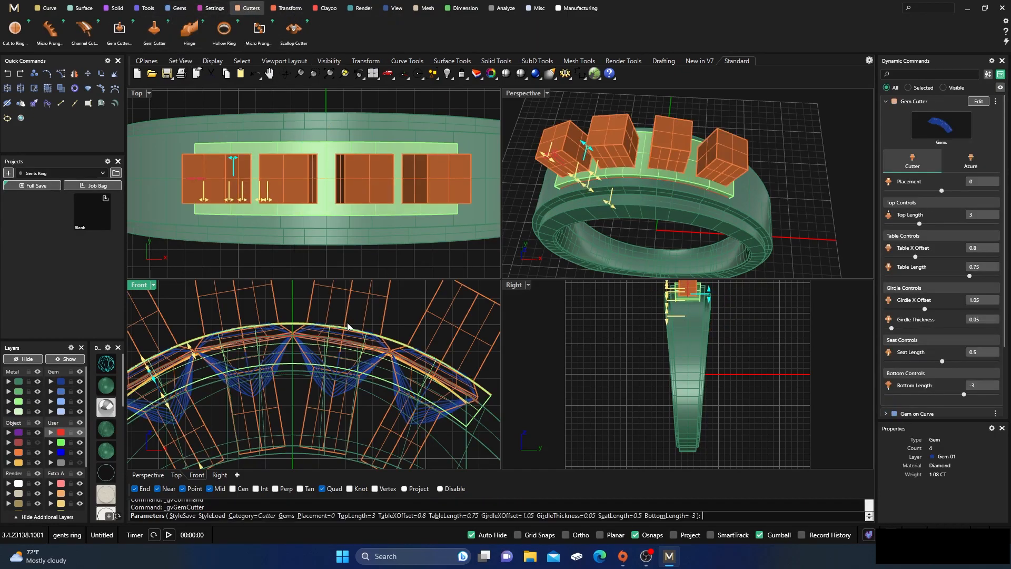
{"action": "scroll", "coordinate": [347, 327], "scroll_direction": "down", "scroll_amount": 4}
{"action": "right_click_drag", "start_coordinate": [263, 438], "coordinate": [300, 430]}
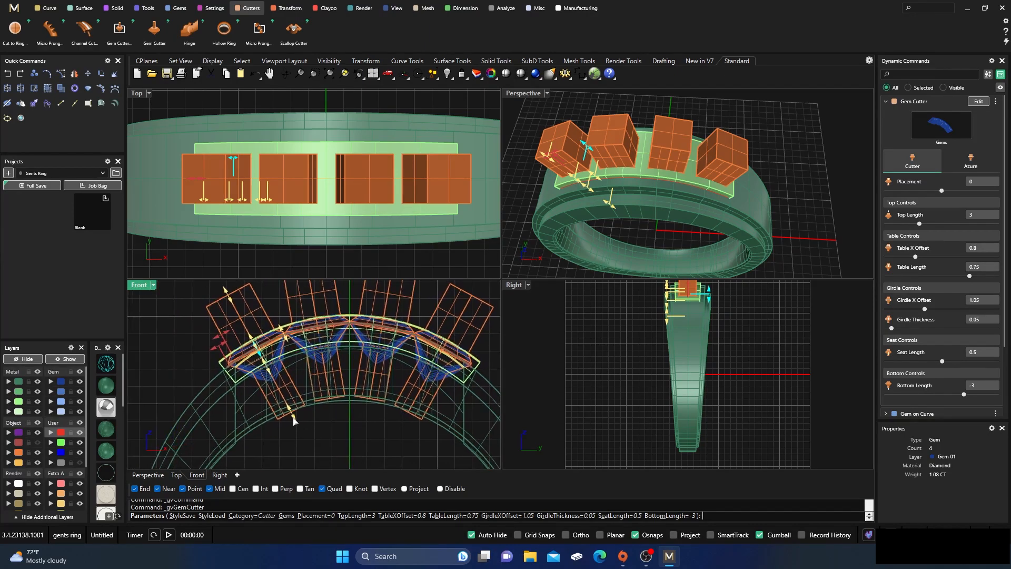
{"action": "left_click_drag", "start_coordinate": [291, 415], "coordinate": [267, 358]}
Narrow the gem cutters to a girdle X offset of 1.02 and a table X offset of 0.77
{"action": "scroll", "coordinate": [279, 364], "scroll_direction": "up", "scroll_amount": 5}
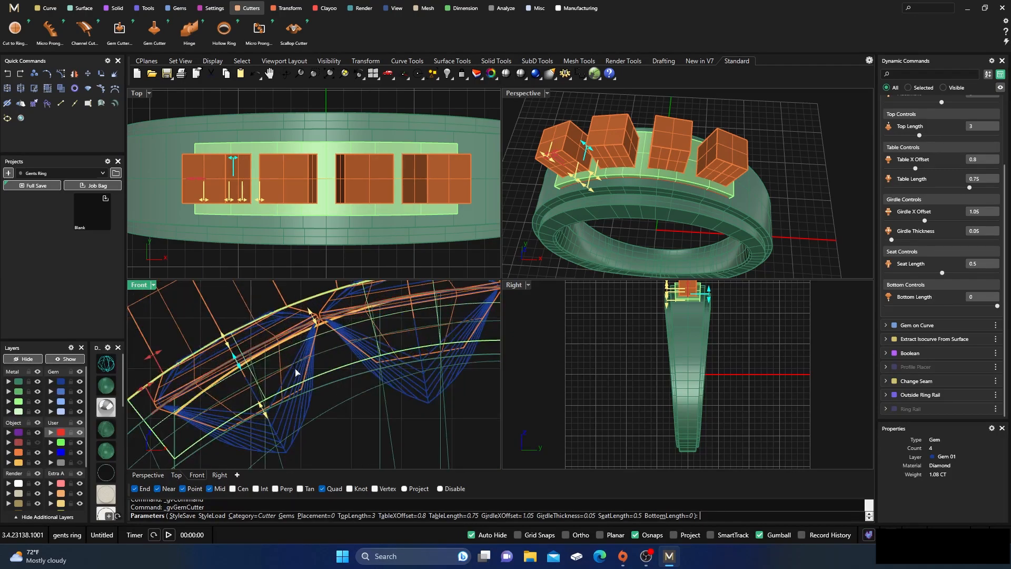
{"action": "scroll", "coordinate": [312, 425], "scroll_direction": "down", "scroll_amount": 2}
{"action": "scroll", "coordinate": [315, 346], "scroll_direction": "up", "scroll_amount": 3}
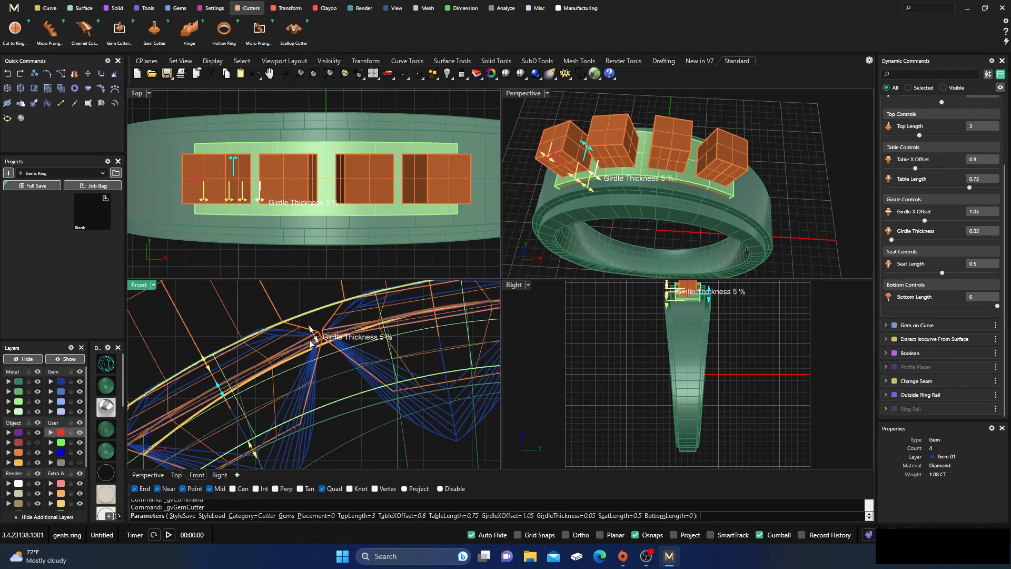
{"action": "right_click_drag", "start_coordinate": [331, 347], "coordinate": [379, 320]}
{"action": "scroll", "coordinate": [379, 318], "scroll_direction": "down", "scroll_amount": 4}
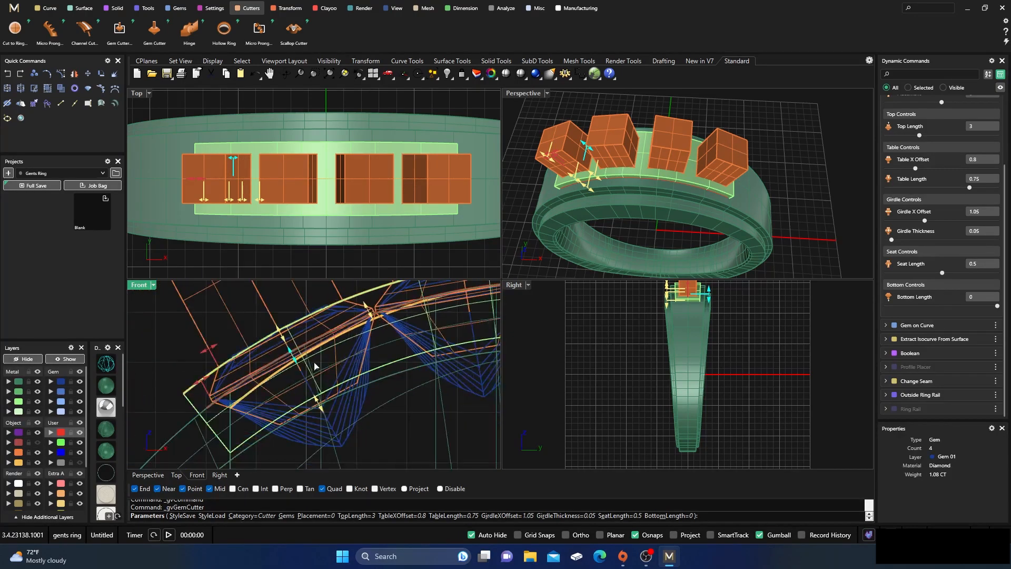
{"action": "mouse_move", "coordinate": [203, 382]}
{"action": "left_click_drag", "start_coordinate": [203, 382], "coordinate": [206, 382]}
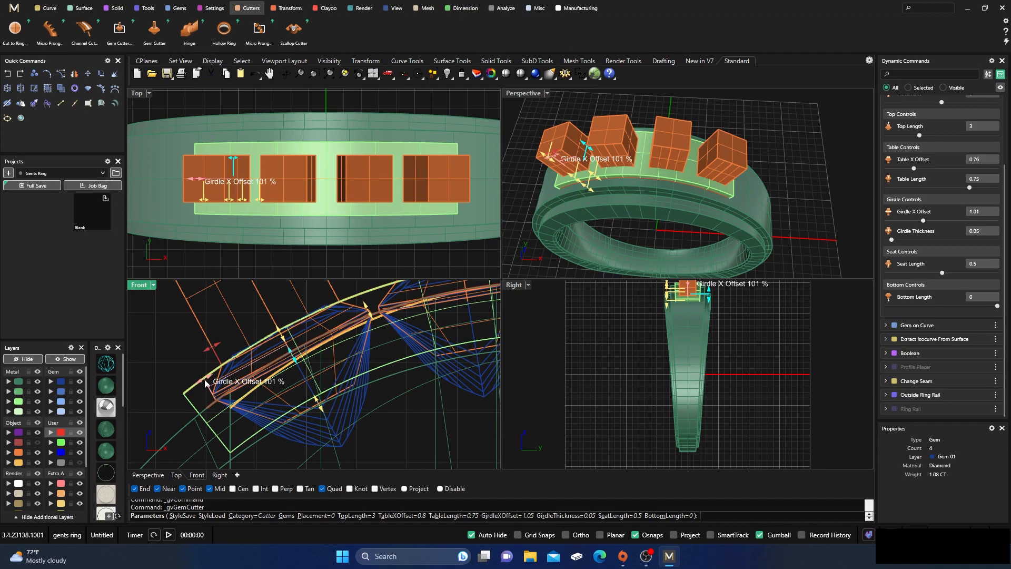
{"action": "left_click_drag", "start_coordinate": [205, 382], "coordinate": [203, 385]}
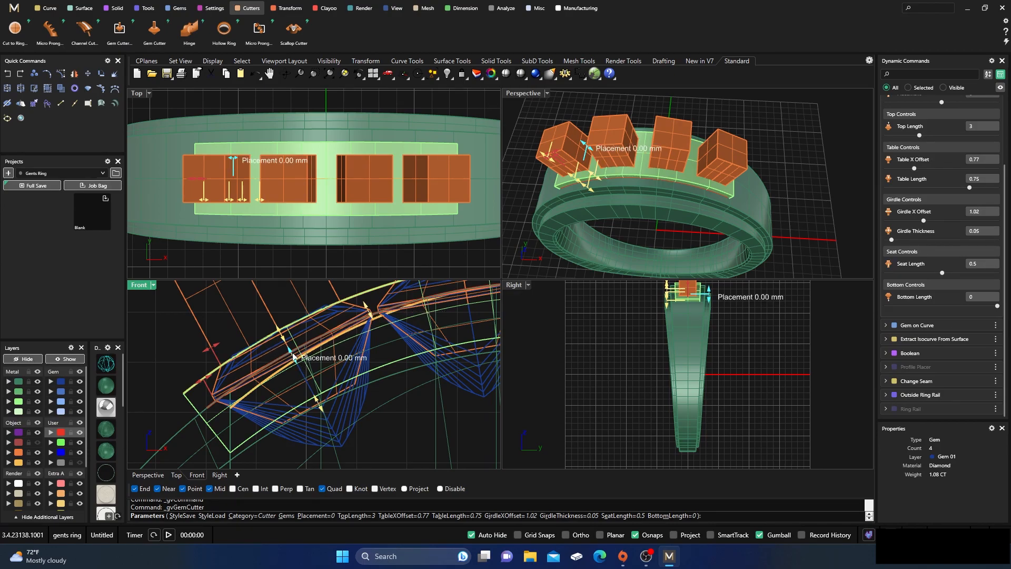
Raise the gem cutters to a placement of 0.54 and set their girdle thickness to 0.14
{"action": "left_click_drag", "start_coordinate": [293, 356], "coordinate": [284, 341]}
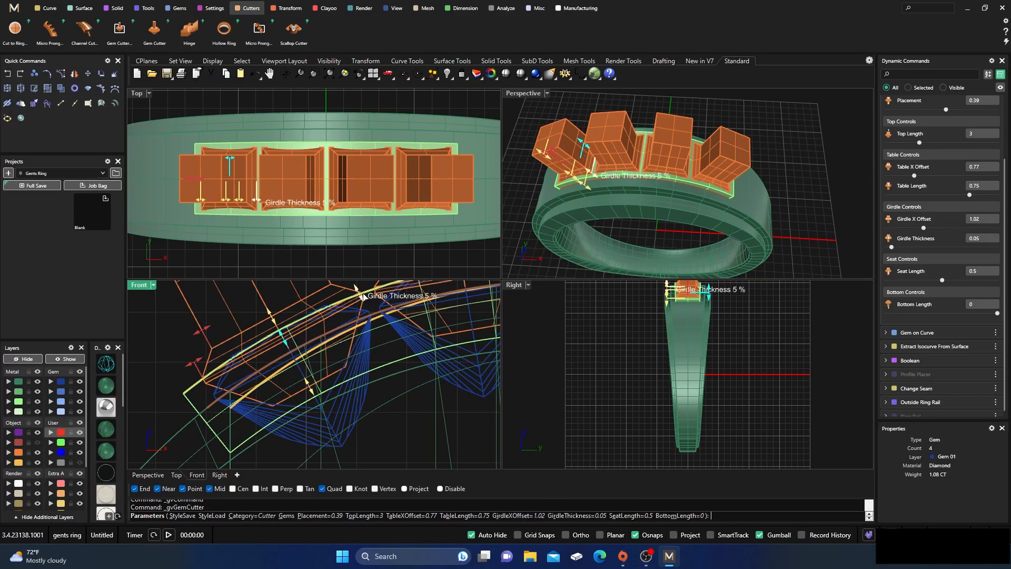
{"action": "left_click_drag", "start_coordinate": [358, 291], "coordinate": [354, 284]}
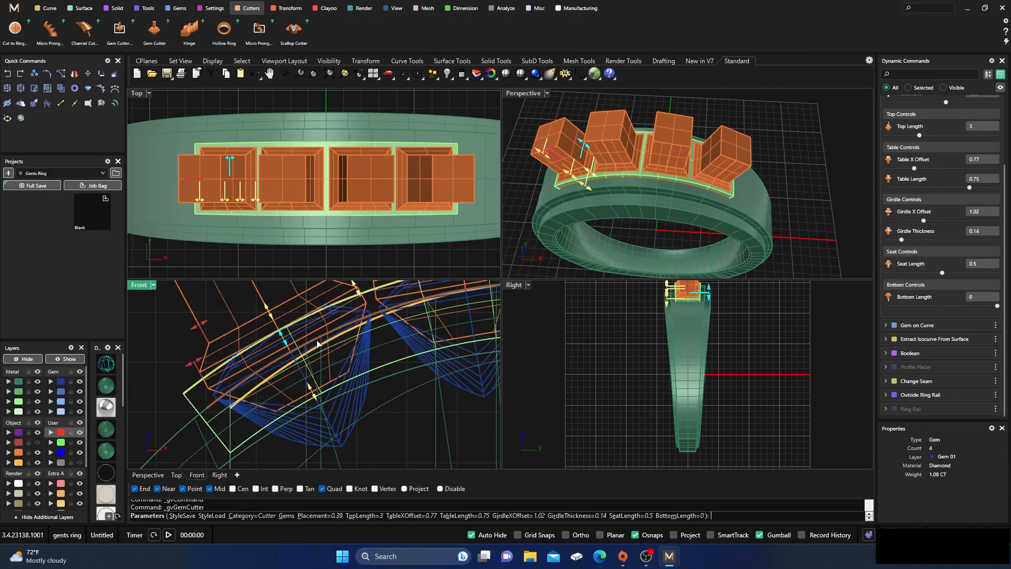
{"action": "left_click_drag", "start_coordinate": [283, 342], "coordinate": [280, 336]}
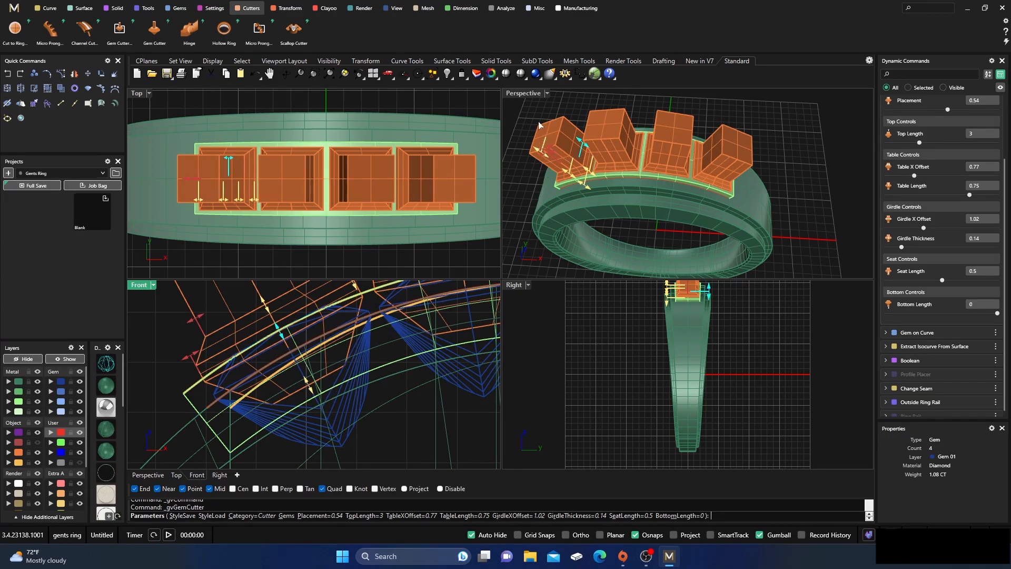
Enlarge the Perspective view to check the four gem cutters and finish the gem cutter command
{"action": "double_click", "coordinate": [529, 98]}
{"action": "mouse_move", "coordinate": [534, 241]}
{"action": "right_mouse_down"}
{"action": "mouse_move", "coordinate": [537, 194]}
{"action": "mouse_move", "coordinate": [553, 205]}
{"action": "mouse_move", "coordinate": [547, 230]}
{"action": "right_mouse_up"}
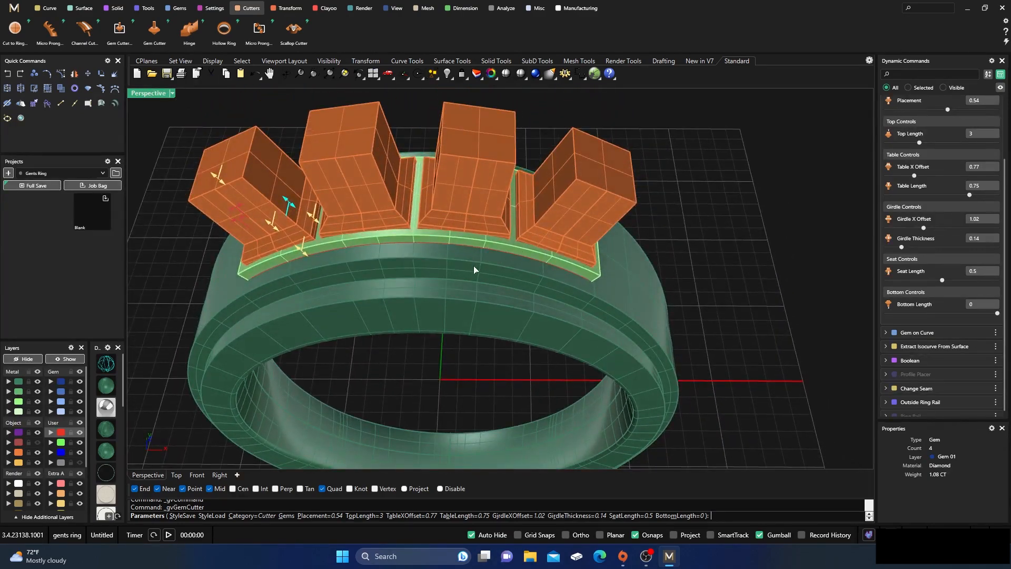
{"action": "right_click", "coordinate": [461, 275]}
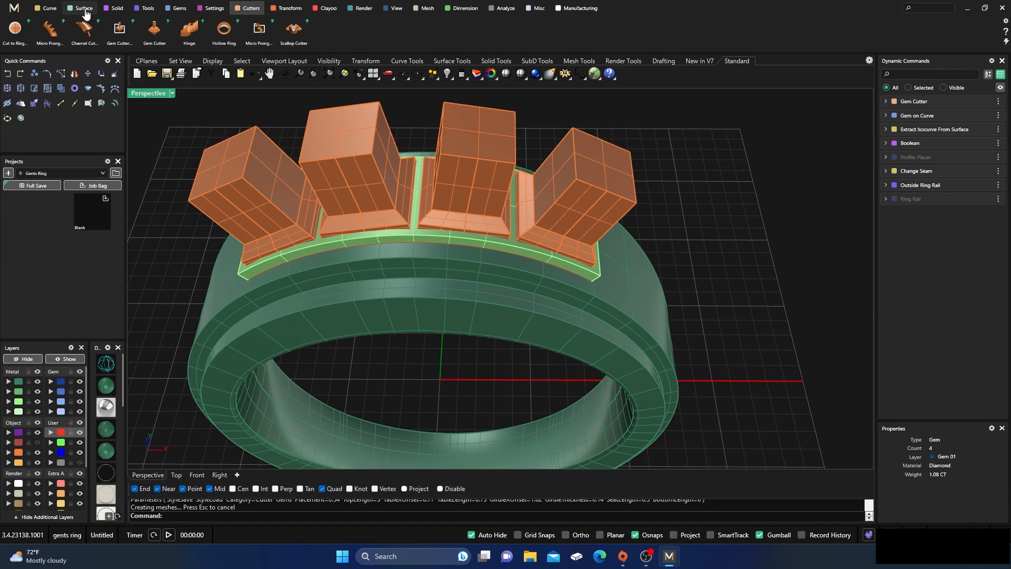
Subtract the four gem cutters from the top panel with a Boolean Difference
{"action": "left_click", "coordinate": [116, 8]}
{"action": "left_click", "coordinate": [50, 29]}
{"action": "left_click", "coordinate": [417, 241]}
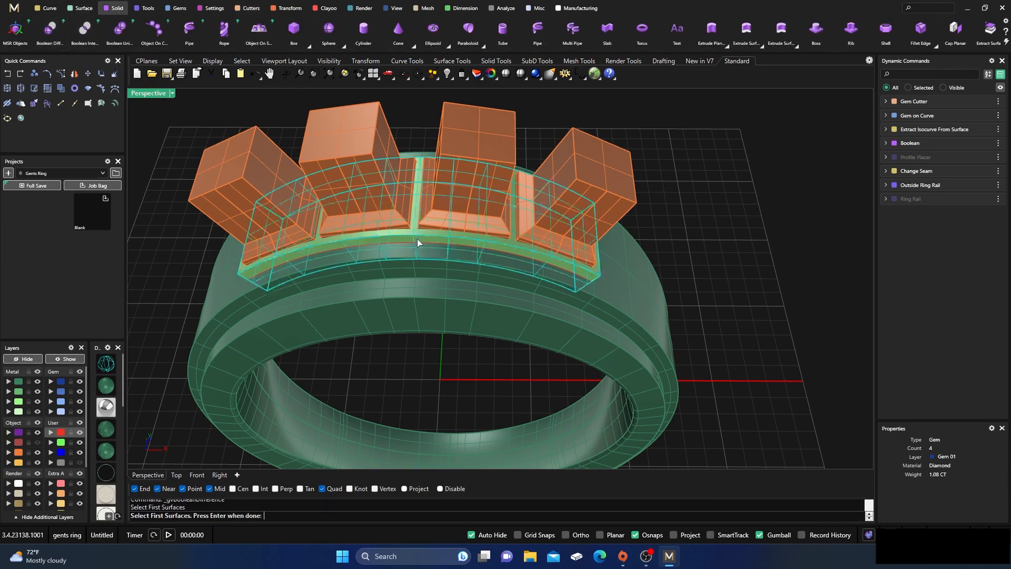
{"action": "key", "text": "Return"}
{"action": "left_click", "coordinate": [457, 159]}
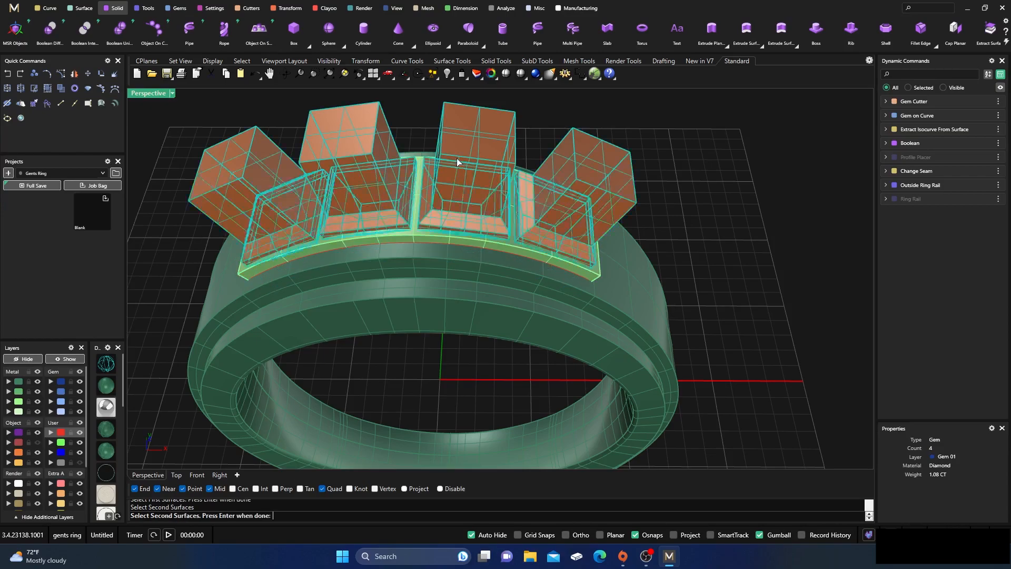
{"action": "key", "text": "Return"}
{"action": "right_click_drag", "start_coordinate": [450, 196], "coordinate": [444, 215]}
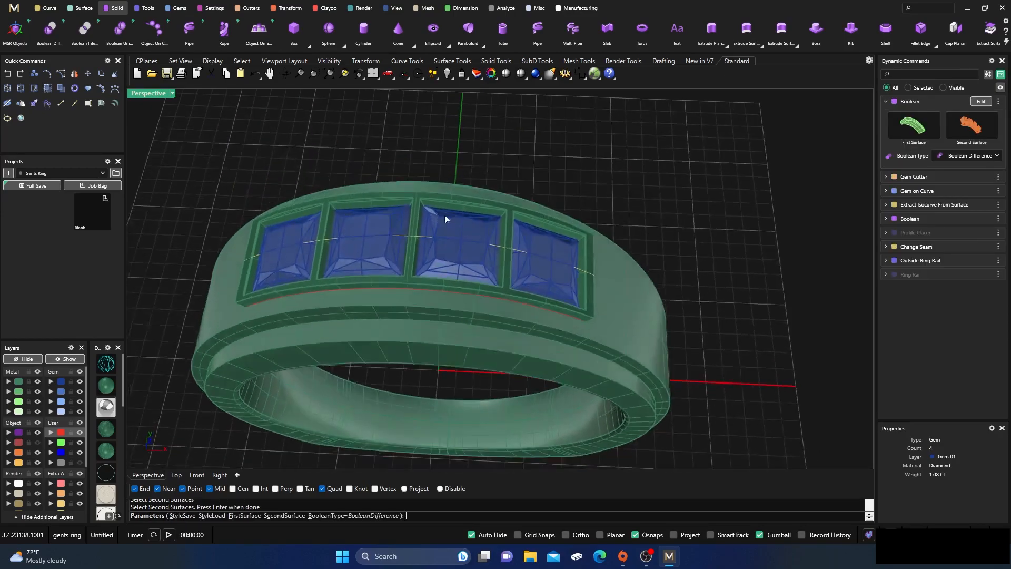
{"action": "key", "text": "Return"}
{"action": "left_click", "coordinate": [421, 277]}
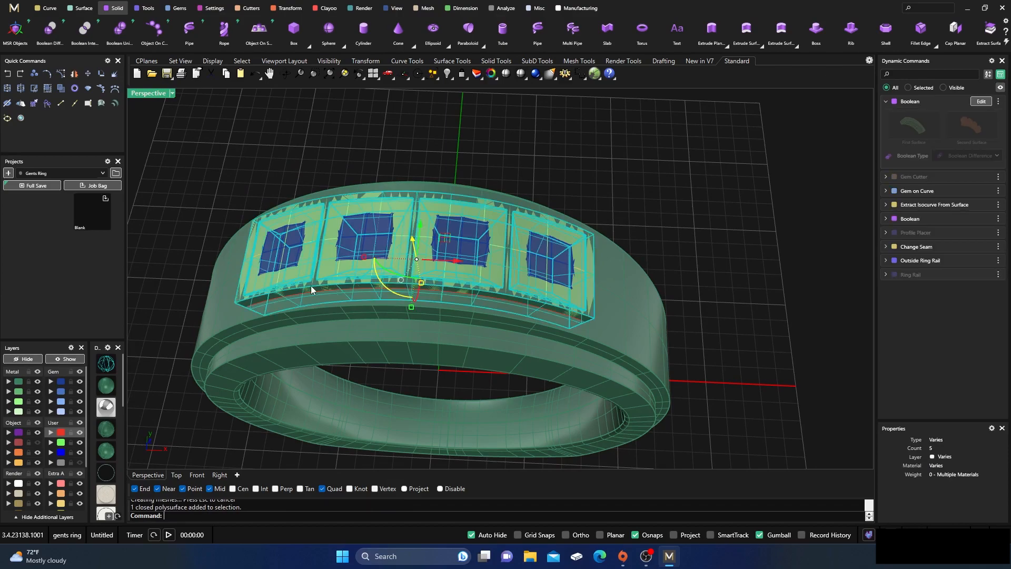
{"action": "left_click", "coordinate": [54, 463]}
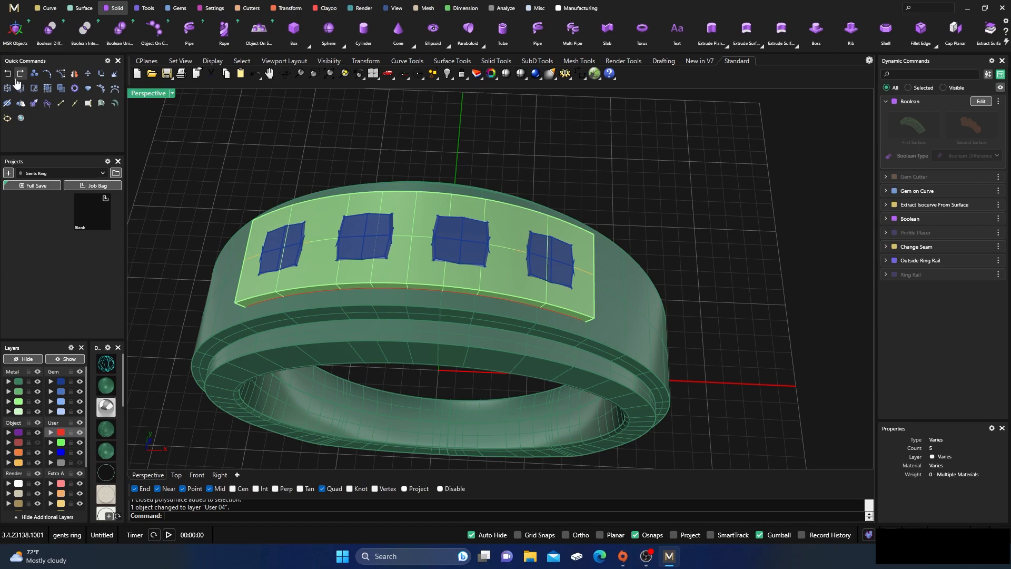
{"action": "key", "text": "ctrl+z"}
Pick the original uncut panel from the overlapping polysurfaces and move it to the hidden User 04 layer
{"action": "left_click", "coordinate": [408, 271]}
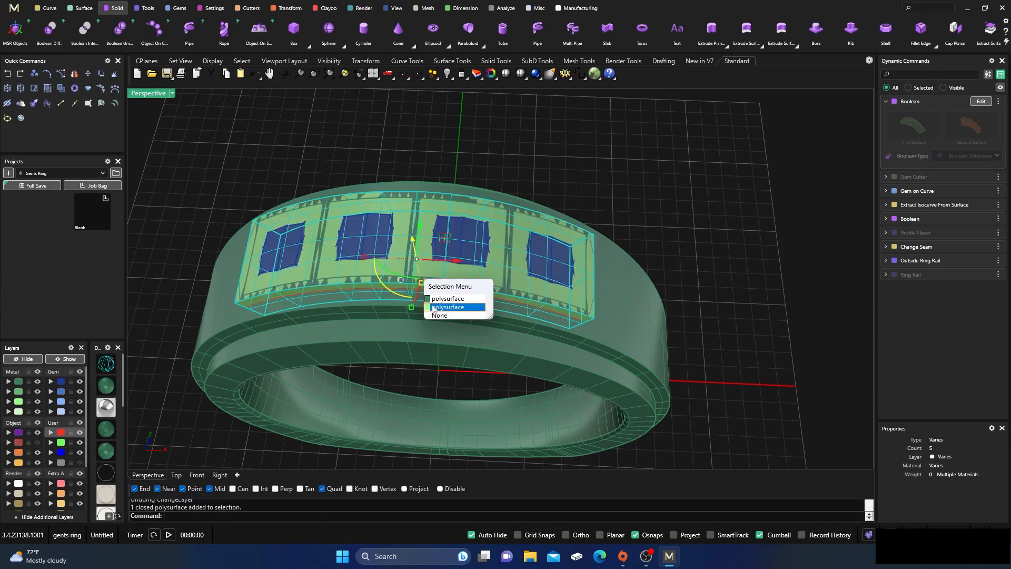
{"action": "left_click", "coordinate": [433, 308]}
{"action": "left_click", "coordinate": [61, 454]}
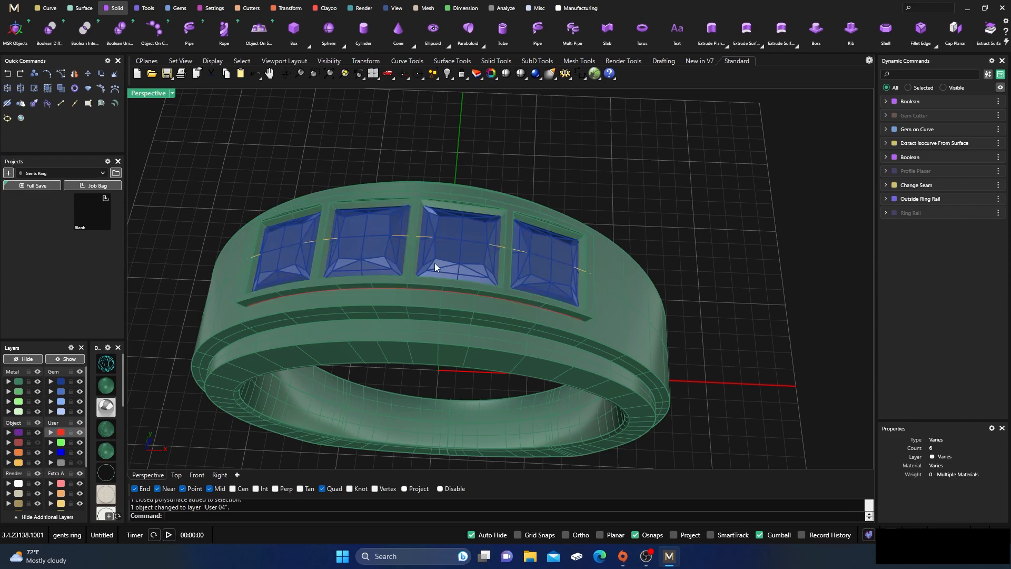
Move the four princess gems to the Gem 04 layer and hide that layer
{"action": "right_click_drag", "start_coordinate": [435, 264], "coordinate": [407, 288]}
{"action": "left_click", "coordinate": [61, 381]}
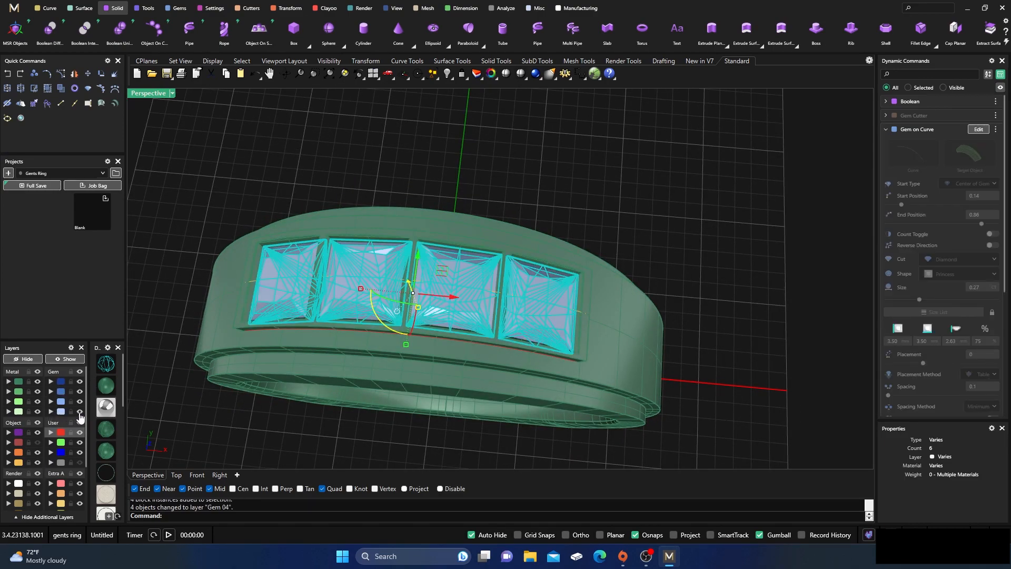
{"action": "left_click", "coordinate": [79, 412]}
Move the panel with the cut gem seats to the Metal 03 layer
{"action": "right_click_drag", "start_coordinate": [369, 341], "coordinate": [402, 264]}
{"action": "scroll", "coordinate": [422, 237], "scroll_direction": "up", "scroll_amount": 5}
{"action": "right_click_drag", "start_coordinate": [437, 220], "coordinate": [459, 256]}
{"action": "scroll", "coordinate": [459, 256], "scroll_direction": "down", "scroll_amount": 5}
{"action": "left_click", "coordinate": [445, 249]}
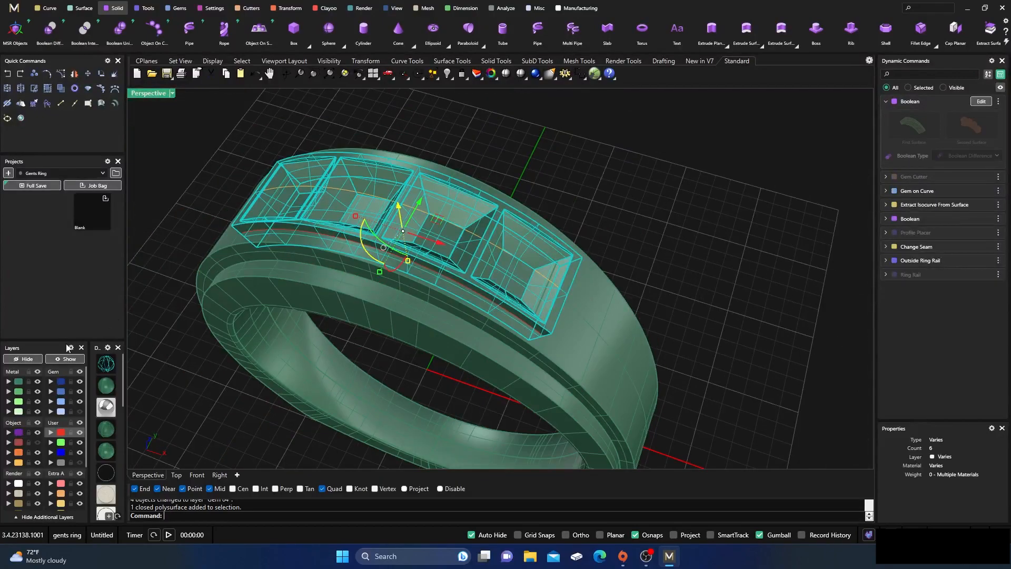
{"action": "left_click", "coordinate": [8, 401]}
{"action": "left_click", "coordinate": [561, 153]}
Examine the gem seats cut into the panel up close and from several angles
{"action": "right_click_drag", "start_coordinate": [460, 217], "coordinate": [502, 295]}
{"action": "scroll", "coordinate": [472, 264], "scroll_direction": "up", "scroll_amount": 5}
{"action": "scroll", "coordinate": [472, 265], "scroll_direction": "down", "scroll_amount": 3}
{"action": "scroll", "coordinate": [539, 331], "scroll_direction": "up", "scroll_amount": 4}
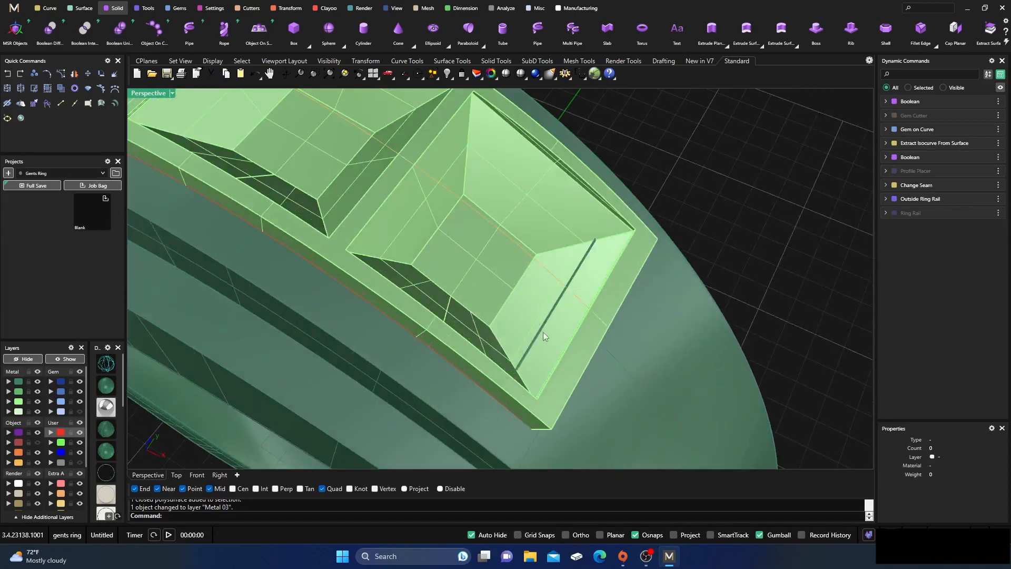
{"action": "scroll", "coordinate": [553, 316], "scroll_direction": "down", "scroll_amount": 8}
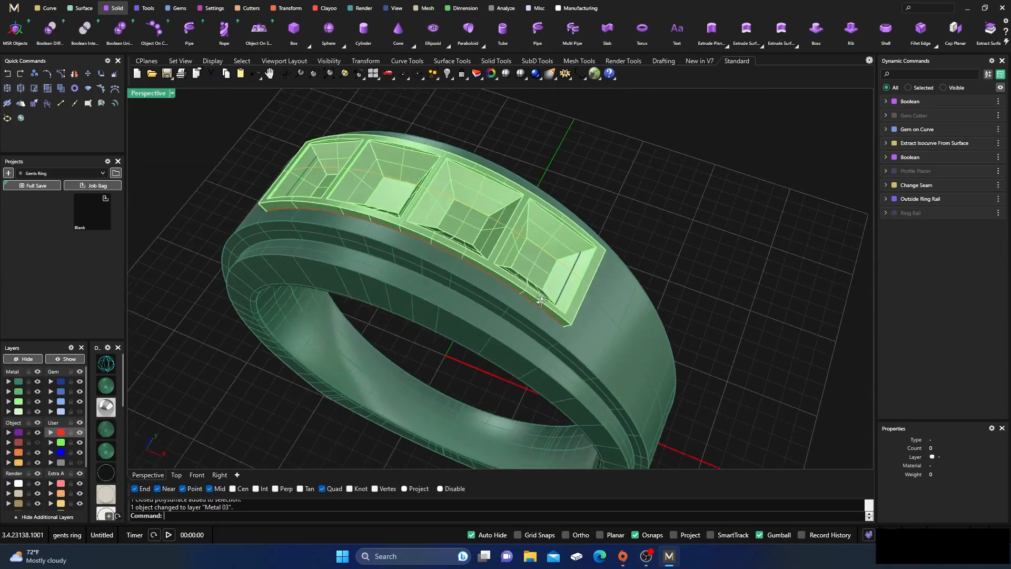
{"action": "right_click_drag", "start_coordinate": [558, 301], "coordinate": [558, 308]}
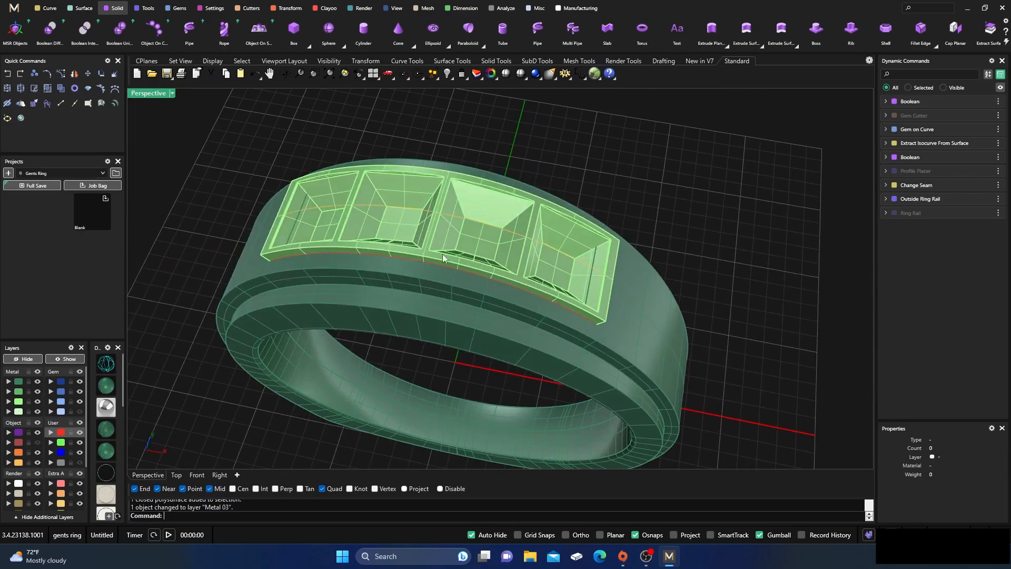
{"action": "right_click_drag", "start_coordinate": [372, 223], "coordinate": [378, 239]}
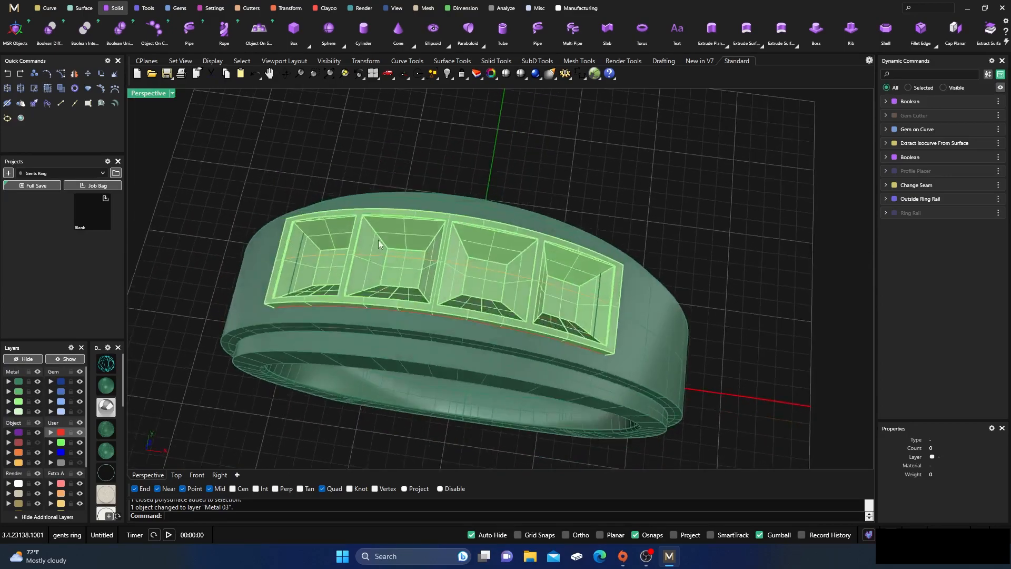
Keep a backup of the seat-cut panel by copying it in place onto the User 01 layer and hiding that layer
{"action": "left_click", "coordinate": [383, 280]}
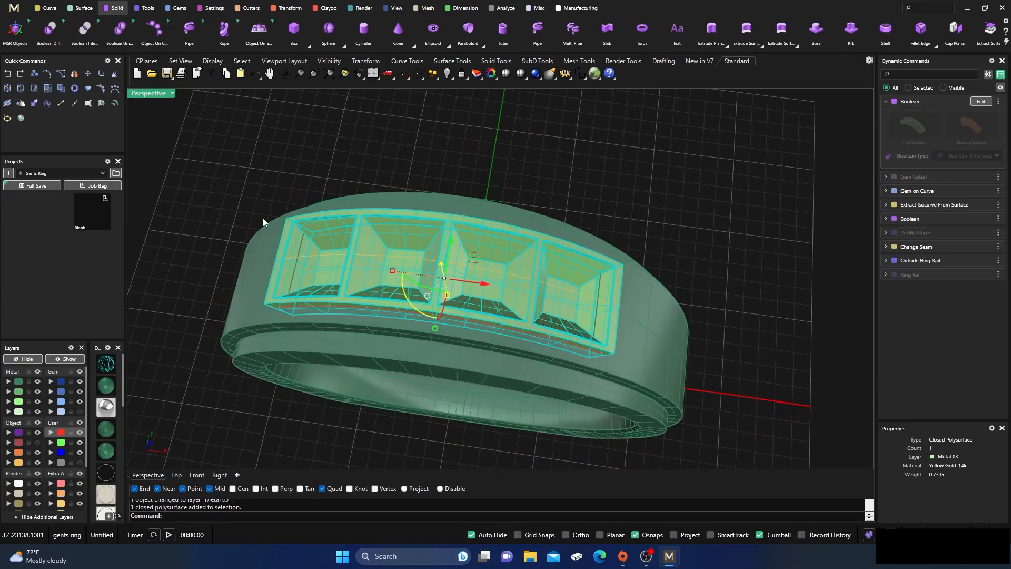
{"action": "left_click", "coordinate": [34, 74]}
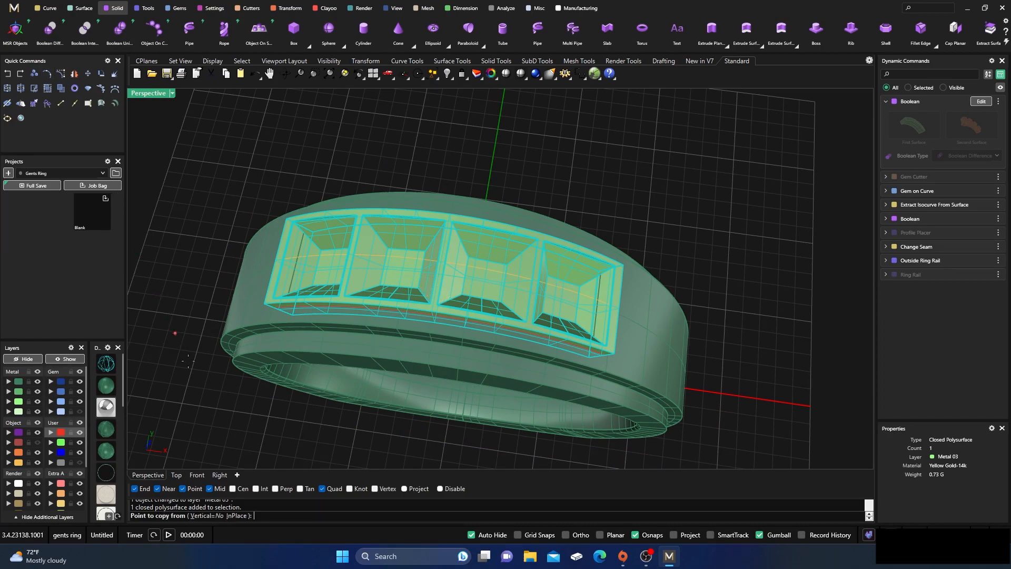
{"action": "left_click", "coordinate": [239, 516]}
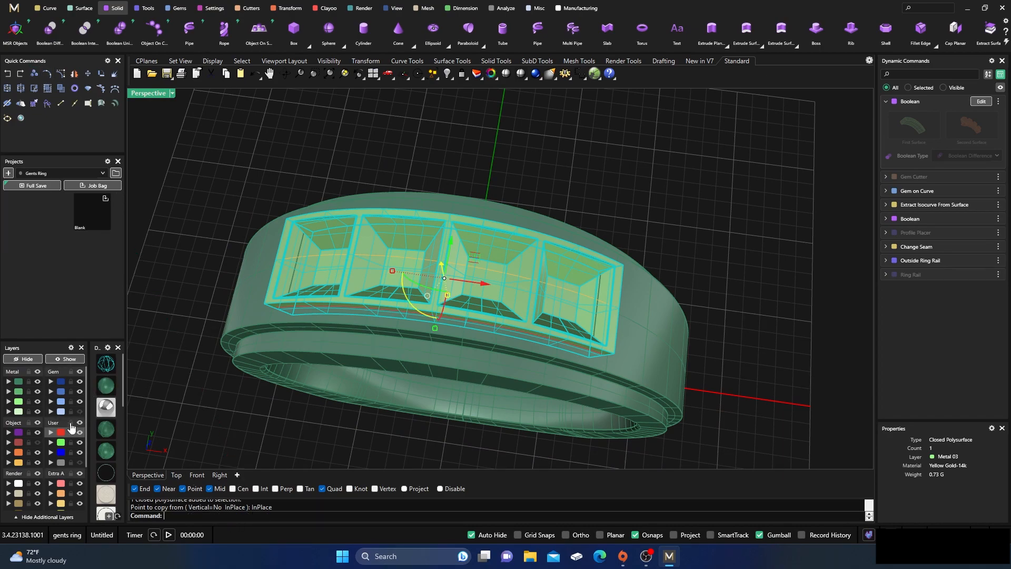
{"action": "left_click", "coordinate": [51, 432]}
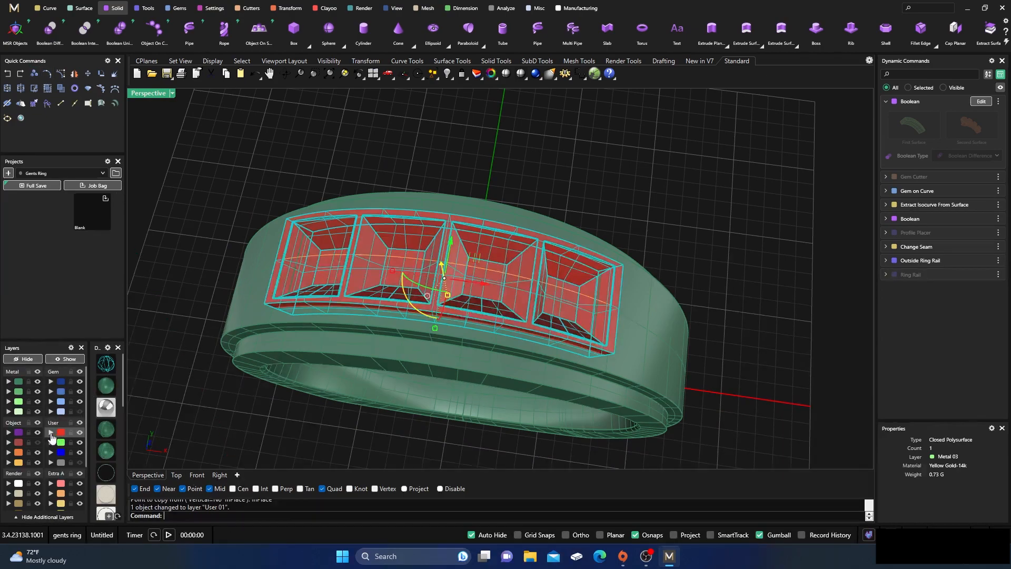
{"action": "left_click", "coordinate": [79, 434]}
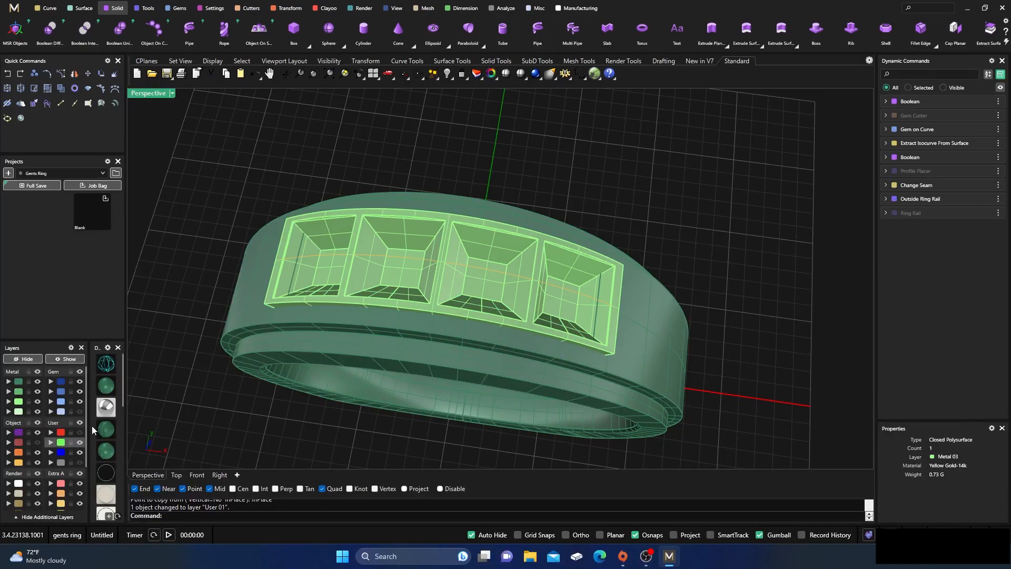
Subtract the Metal 03 panel from the ring body with a Boolean Difference
{"action": "right_click_drag", "start_coordinate": [378, 251], "coordinate": [396, 268]}
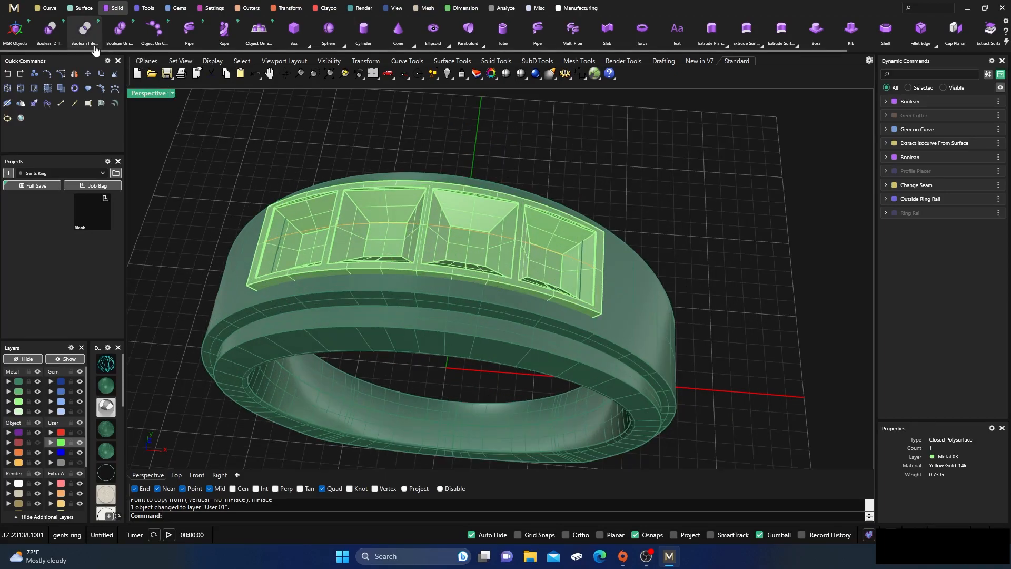
{"action": "left_click", "coordinate": [51, 32]}
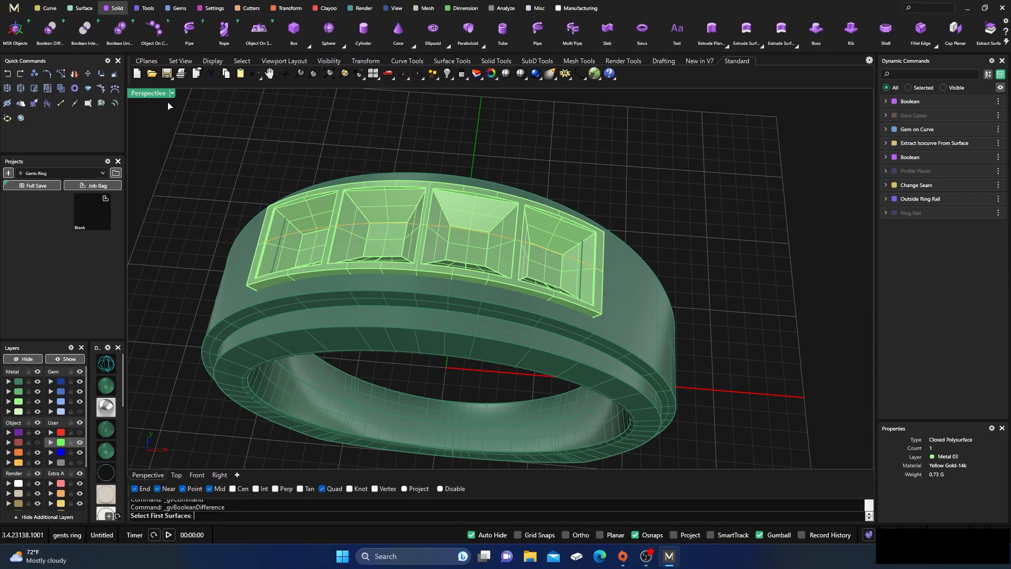
{"action": "left_click", "coordinate": [339, 298]}
{"action": "key", "text": "Return"}
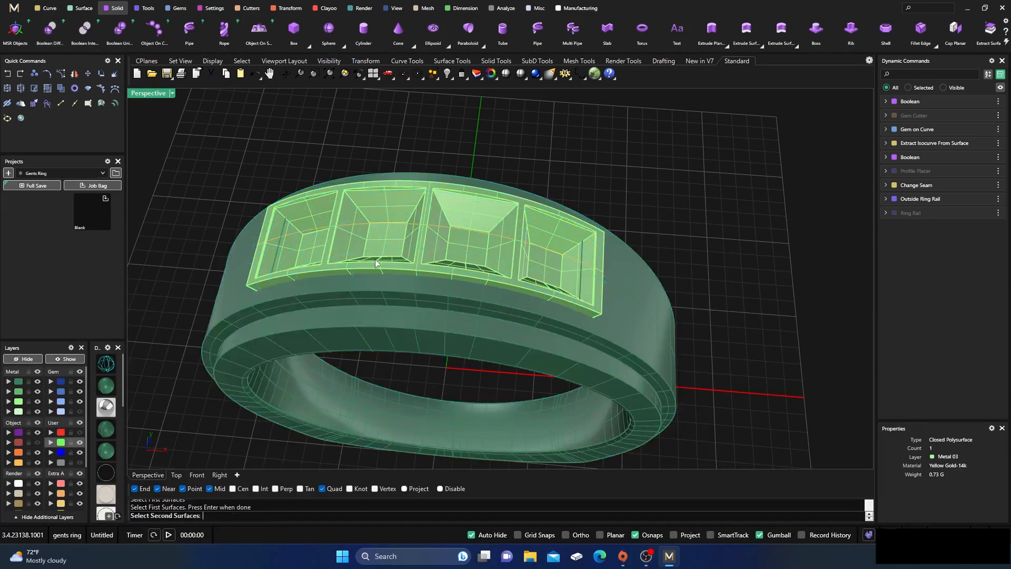
{"action": "left_click", "coordinate": [380, 248]}
{"action": "key", "text": "Return"}
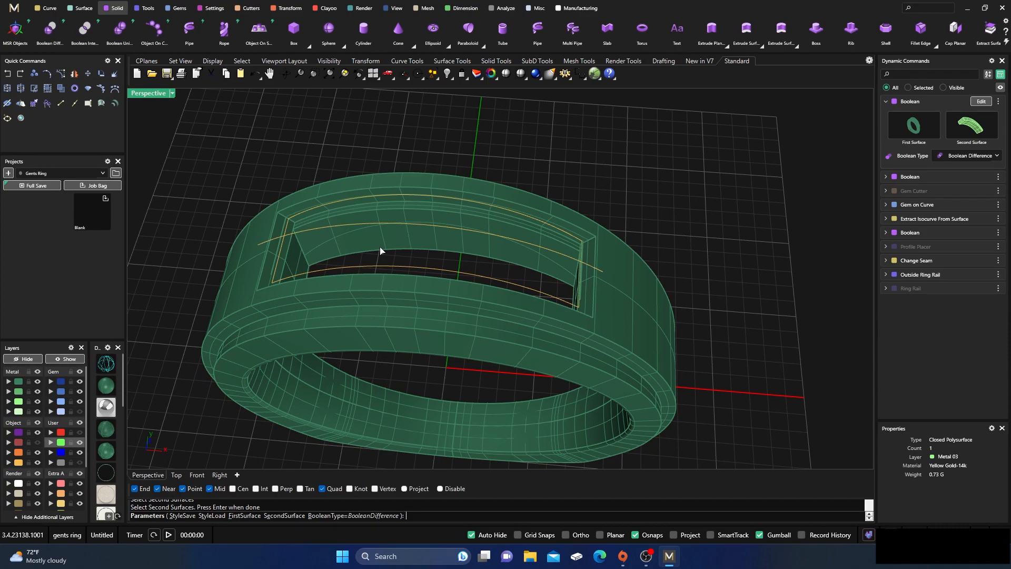
{"action": "key", "text": "Return"}
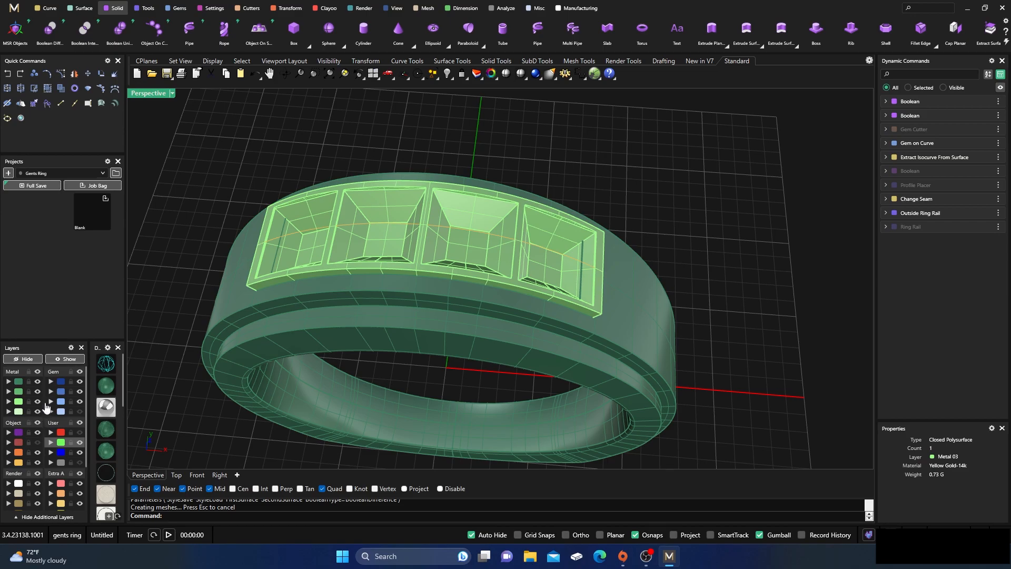
Toggle the Metal 03 panel's visibility and examine the opening in the ring from inside and outside
{"action": "left_click", "coordinate": [38, 403]}
{"action": "right_click_drag", "start_coordinate": [278, 339], "coordinate": [280, 298]}
{"action": "right_click_drag", "start_coordinate": [450, 334], "coordinate": [542, 274]}
{"action": "right_click_drag", "start_coordinate": [420, 191], "coordinate": [588, 159]}
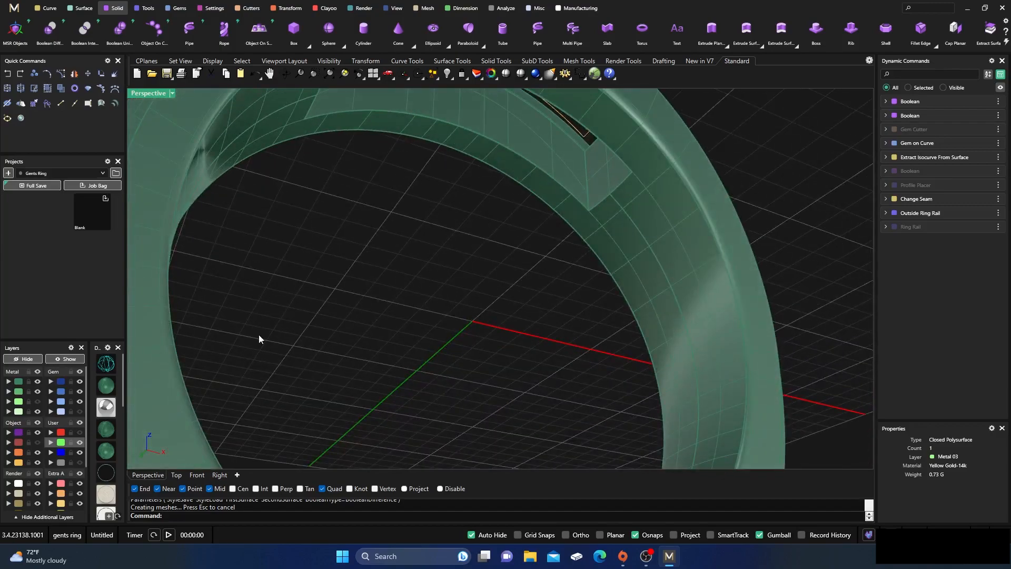
{"action": "left_click", "coordinate": [38, 402]}
{"action": "scroll", "coordinate": [408, 339], "scroll_direction": "down", "scroll_amount": 5}
{"action": "right_click_drag", "start_coordinate": [409, 338], "coordinate": [477, 287]}
{"action": "scroll", "coordinate": [490, 233], "scroll_direction": "up", "scroll_amount": 7}
{"action": "scroll", "coordinate": [499, 248], "scroll_direction": "down", "scroll_amount": 7}
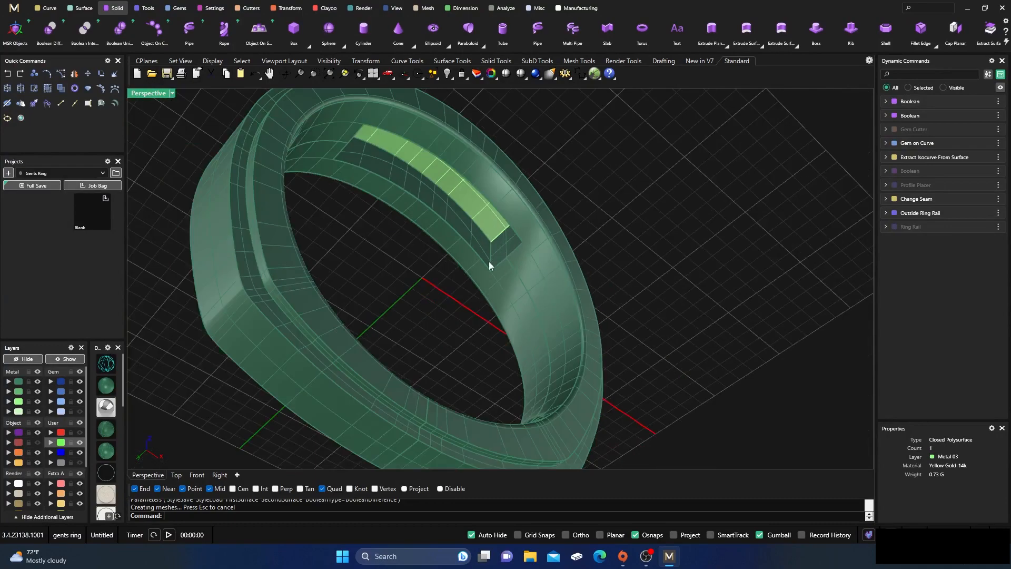
{"action": "right_click_drag", "start_coordinate": [500, 249], "coordinate": [394, 390]}
{"action": "right_click_drag", "start_coordinate": [463, 298], "coordinate": [466, 348]}
{"action": "right_click_drag", "start_coordinate": [460, 210], "coordinate": [402, 228]}
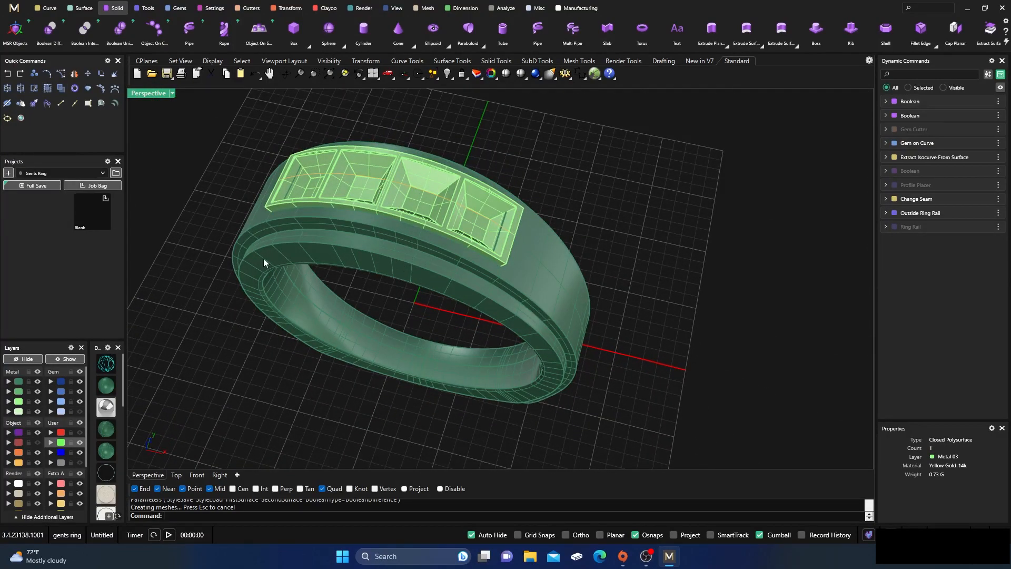
Hide the Metal 03 layer and delete the leftover metal sliver at one end of the ring's opening
{"action": "left_click", "coordinate": [37, 402]}
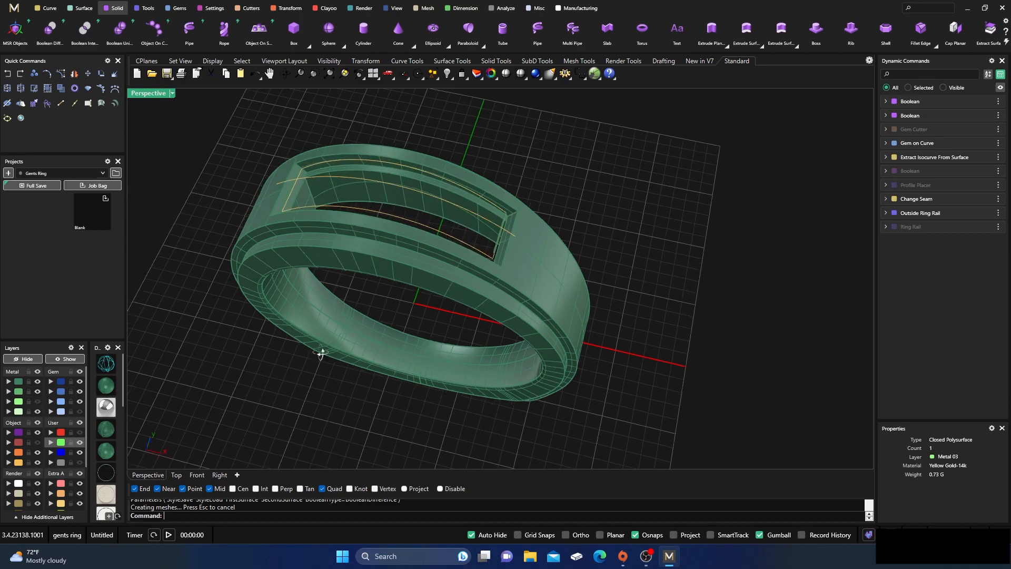
{"action": "right_click_drag", "start_coordinate": [323, 350], "coordinate": [460, 273]}
{"action": "scroll", "coordinate": [535, 314], "scroll_direction": "up", "scroll_amount": 6}
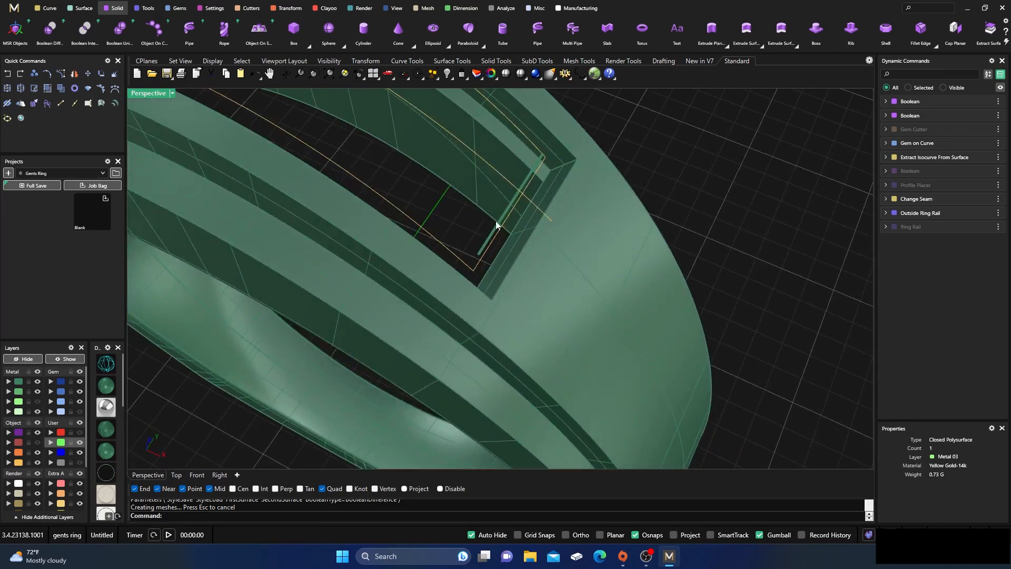
{"action": "scroll", "coordinate": [511, 258], "scroll_direction": "down", "scroll_amount": 5}
{"action": "left_click", "coordinate": [528, 280]}
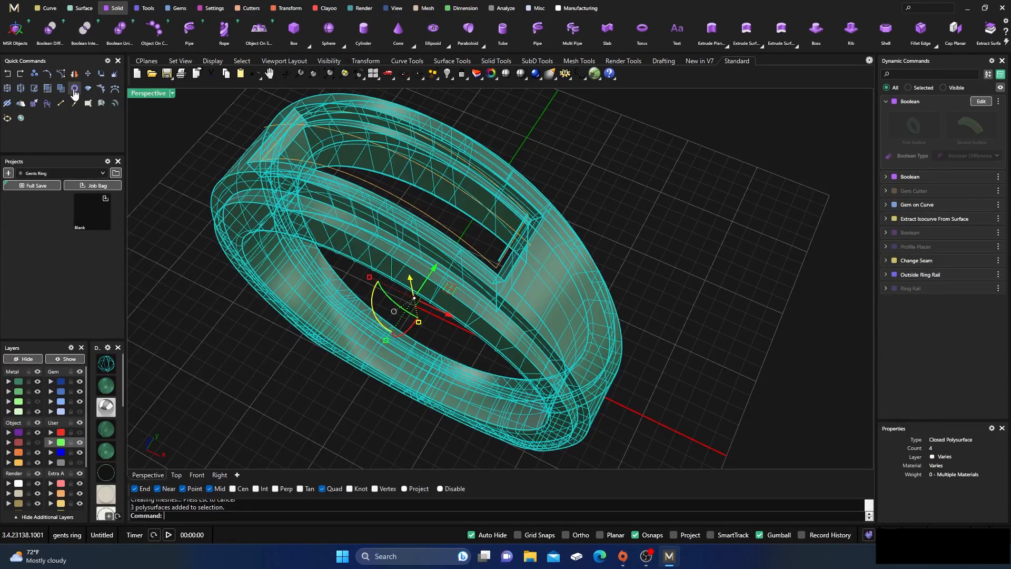
{"action": "left_click", "coordinate": [602, 141]}
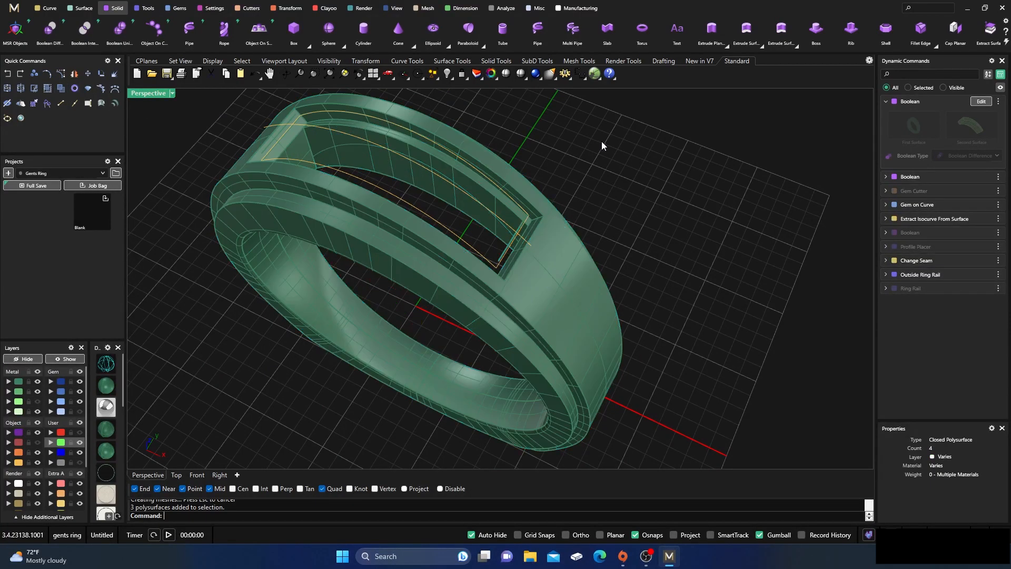
{"action": "scroll", "coordinate": [529, 239], "scroll_direction": "up", "scroll_amount": 5}
{"action": "left_click", "coordinate": [469, 272]}
{"action": "key", "text": "Delete"}
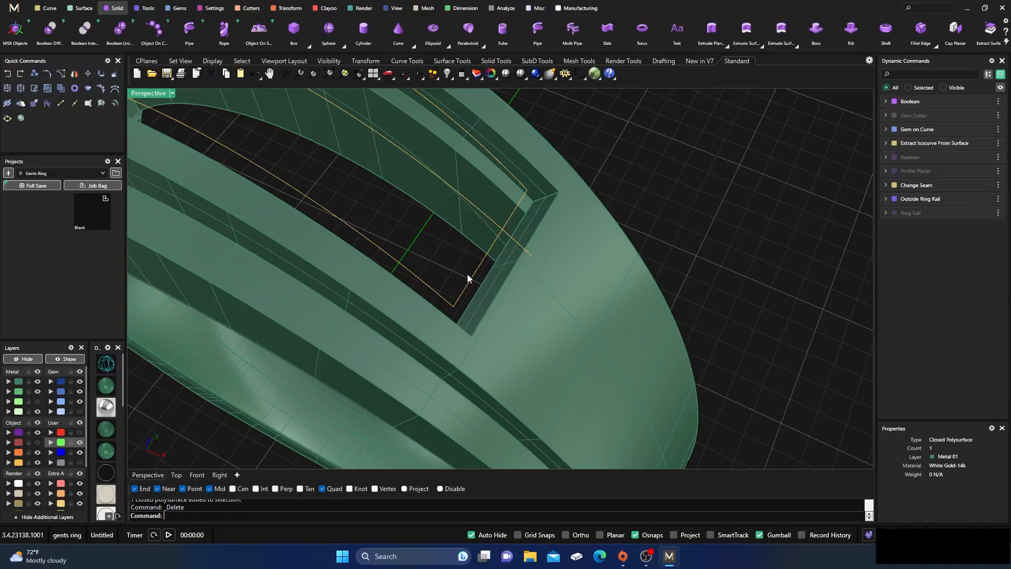
Delete the leftover metal sliver at the opposite end of the ring's opening
{"action": "scroll", "coordinate": [464, 258], "scroll_direction": "down", "scroll_amount": 8}
{"action": "right_click_drag", "start_coordinate": [481, 237], "coordinate": [333, 317]}
{"action": "scroll", "coordinate": [305, 301], "scroll_direction": "up", "scroll_amount": 8}
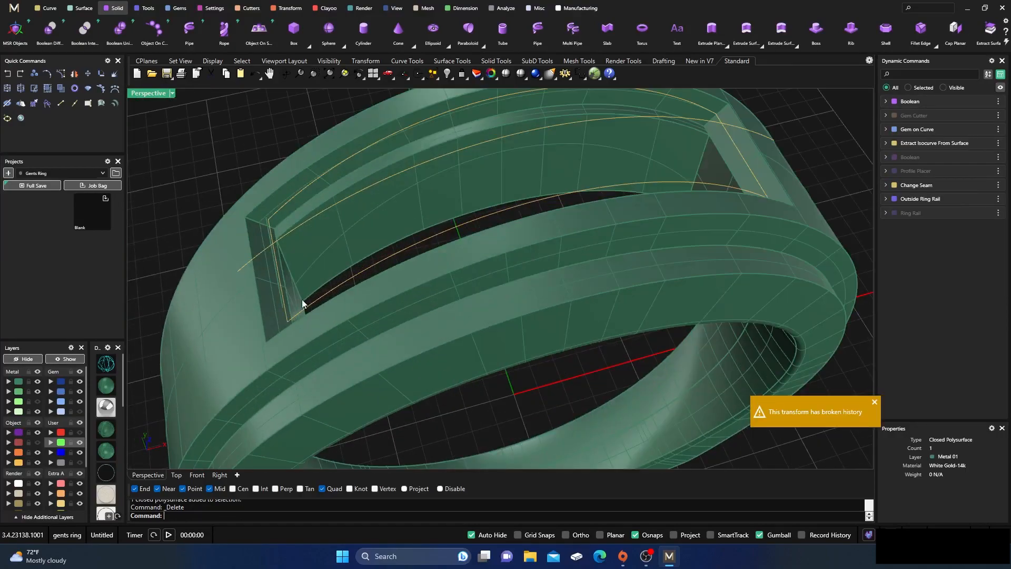
{"action": "right_click_drag", "start_coordinate": [371, 270], "coordinate": [336, 347]}
{"action": "left_click", "coordinate": [456, 290]}
{"action": "key", "text": "Delete"}
{"action": "scroll", "coordinate": [413, 274], "scroll_direction": "down", "scroll_amount": 7}
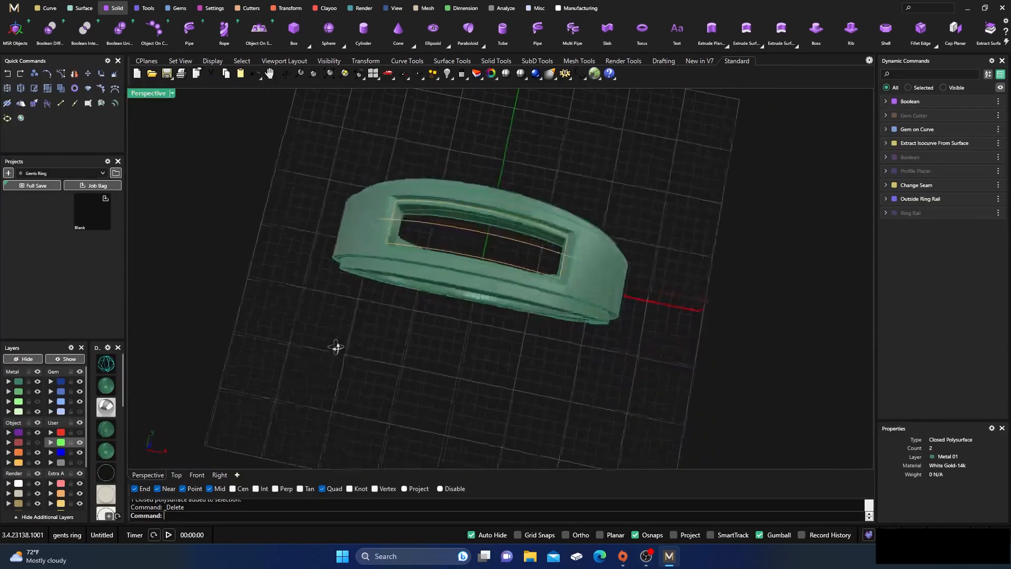
Show the Metal 03 layer again and examine how the seated panel sits in the ring's opening
{"action": "scroll", "coordinate": [573, 274], "scroll_direction": "up", "scroll_amount": 10}
{"action": "right_click_drag", "start_coordinate": [552, 269], "coordinate": [554, 269]}
{"action": "left_click", "coordinate": [37, 401]}
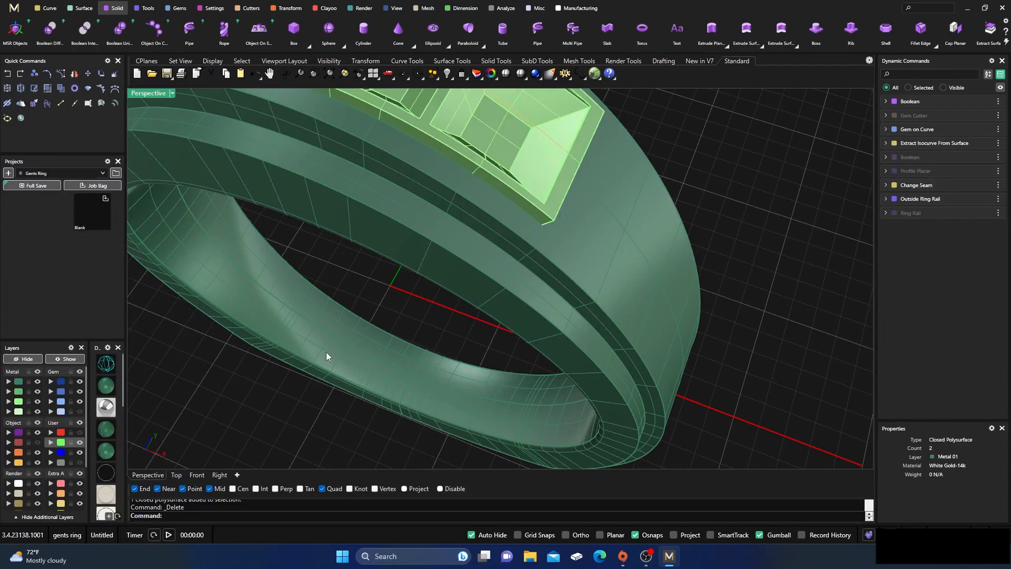
{"action": "scroll", "coordinate": [307, 357], "scroll_direction": "down", "scroll_amount": 10}
{"action": "right_click_drag", "start_coordinate": [484, 332], "coordinate": [475, 333]}
{"action": "scroll", "coordinate": [444, 264], "scroll_direction": "up", "scroll_amount": 6}
{"action": "right_click_drag", "start_coordinate": [437, 262], "coordinate": [470, 213]}
Place round diamonds with Gem on Curve along the panel's lengthwise curve, setting the end position to 0.86
{"action": "left_click", "coordinate": [456, 188]}
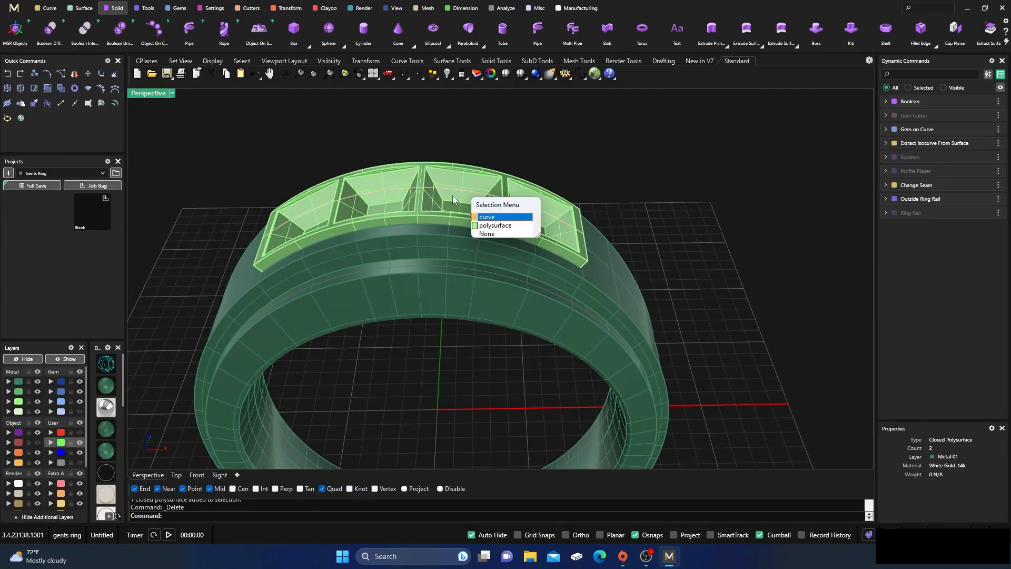
{"action": "left_click", "coordinate": [484, 218]}
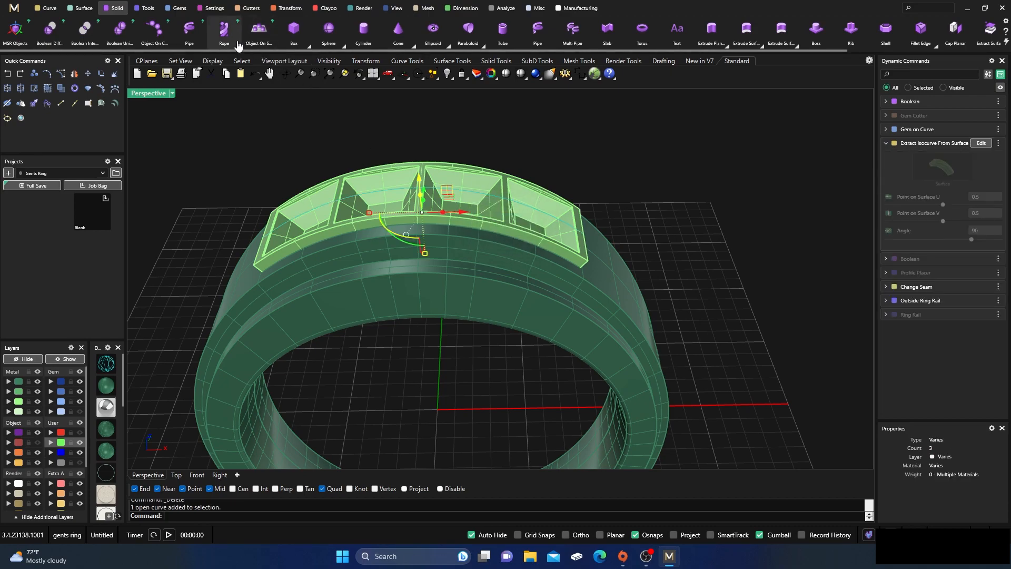
{"action": "left_click", "coordinate": [177, 9]}
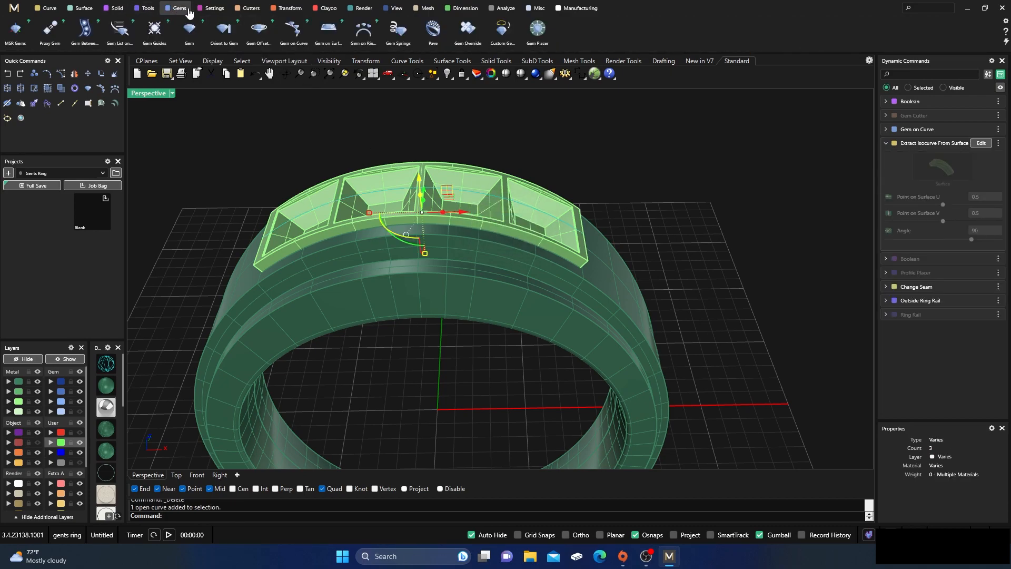
{"action": "left_click", "coordinate": [294, 33]}
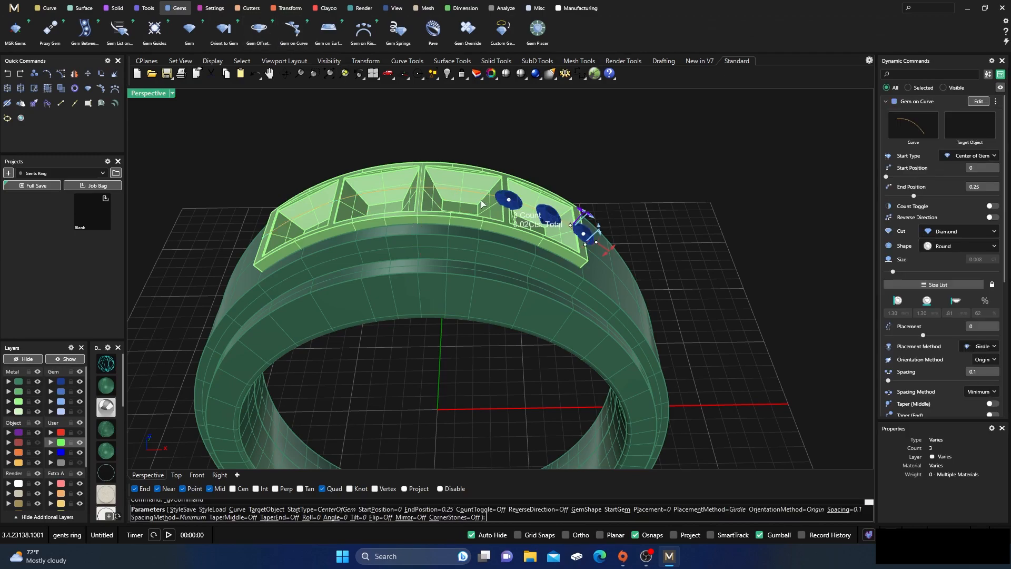
{"action": "left_click_drag", "start_coordinate": [507, 200], "coordinate": [326, 205]}
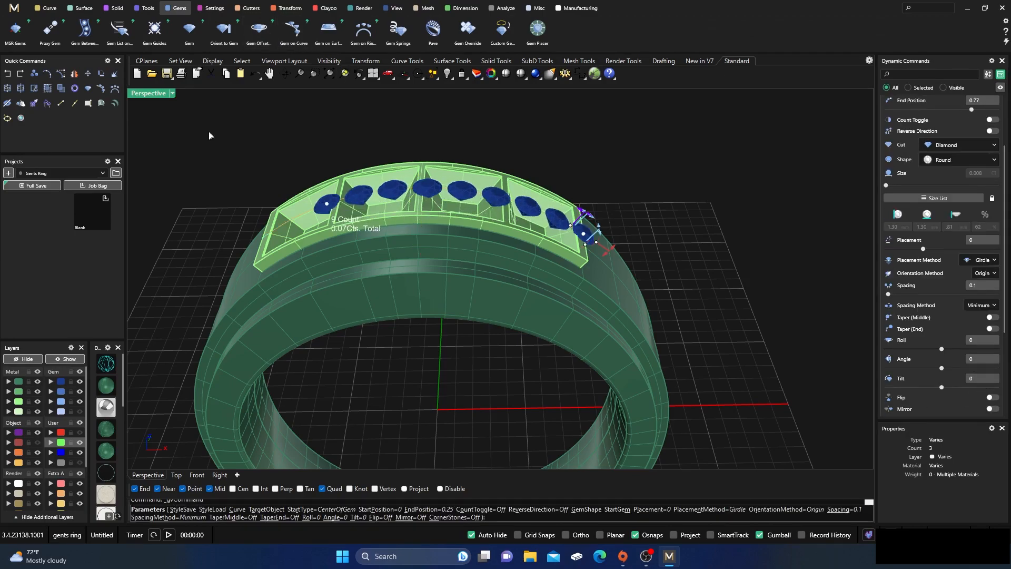
{"action": "double_click", "coordinate": [156, 95]}
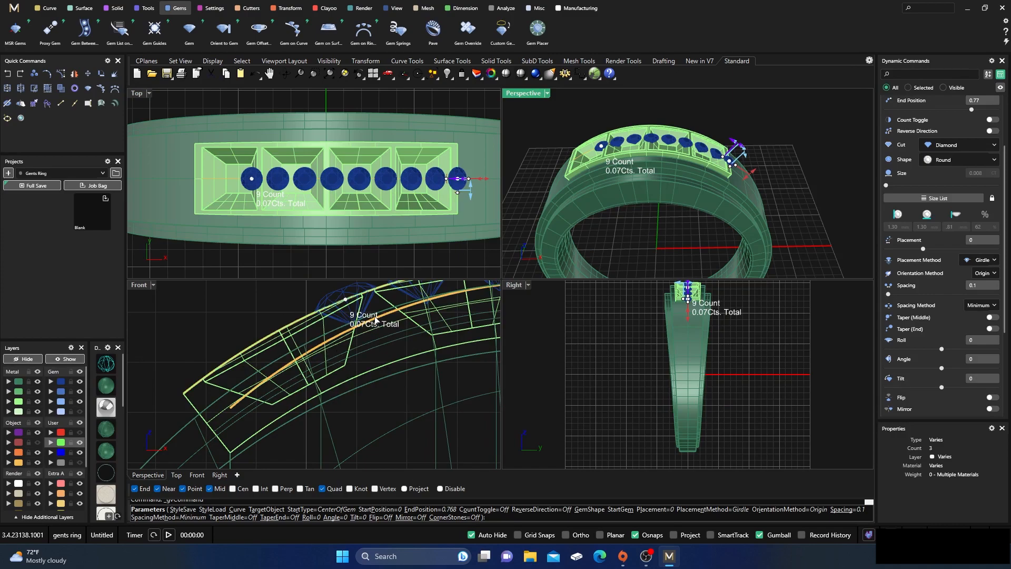
{"action": "left_click_drag", "start_coordinate": [342, 298], "coordinate": [281, 334]}
{"action": "scroll", "coordinate": [295, 358], "scroll_direction": "down", "scroll_amount": 5}
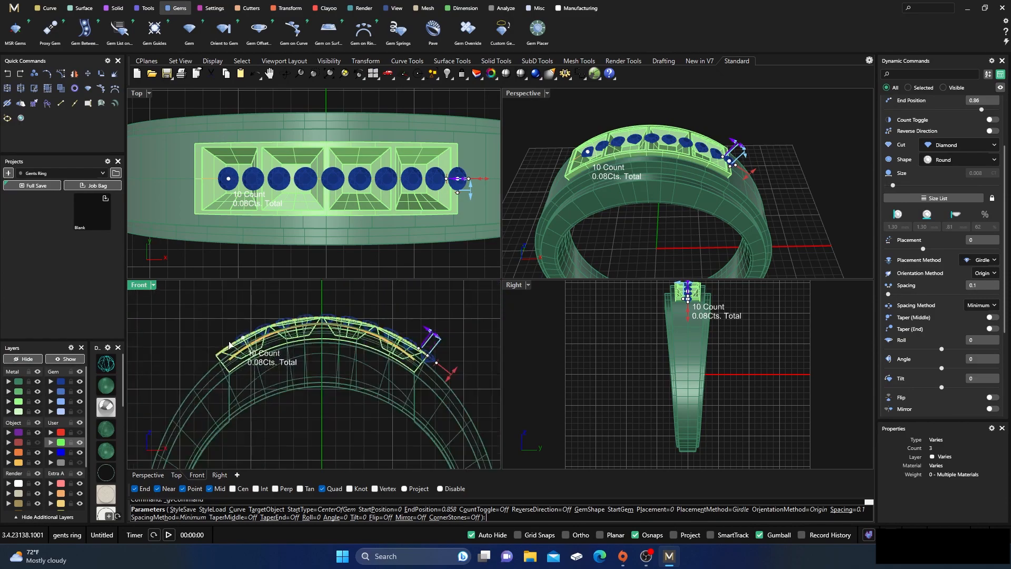
{"action": "scroll", "coordinate": [415, 345], "scroll_direction": "up", "scroll_amount": 4}
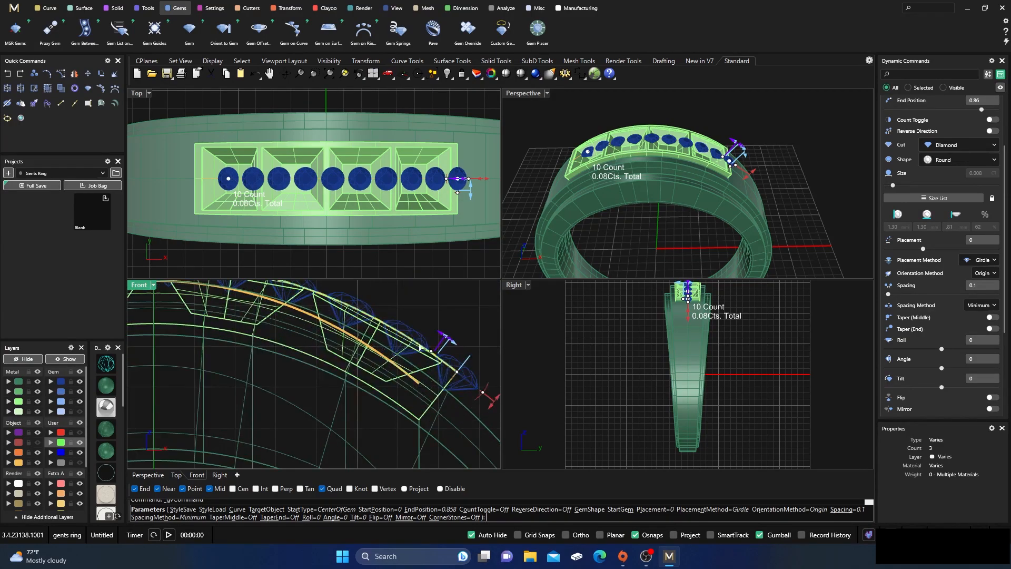
Set the gem row's start position to 0.14 and enlarge the round gems to about 2.8 mm so four fit
{"action": "mouse_move", "coordinate": [457, 376]}
{"action": "left_click_drag", "start_coordinate": [450, 368], "coordinate": [383, 327]}
{"action": "scroll", "coordinate": [427, 171], "scroll_direction": "up", "scroll_amount": 3}
{"action": "mouse_move", "coordinate": [427, 183]}
{"action": "scroll", "coordinate": [429, 182], "scroll_direction": "up", "scroll_amount": 2}
{"action": "left_click_drag", "start_coordinate": [439, 206], "coordinate": [436, 238]}
{"action": "scroll", "coordinate": [450, 207], "scroll_direction": "down", "scroll_amount": 2}
{"action": "scroll", "coordinate": [353, 188], "scroll_direction": "down", "scroll_amount": 2}
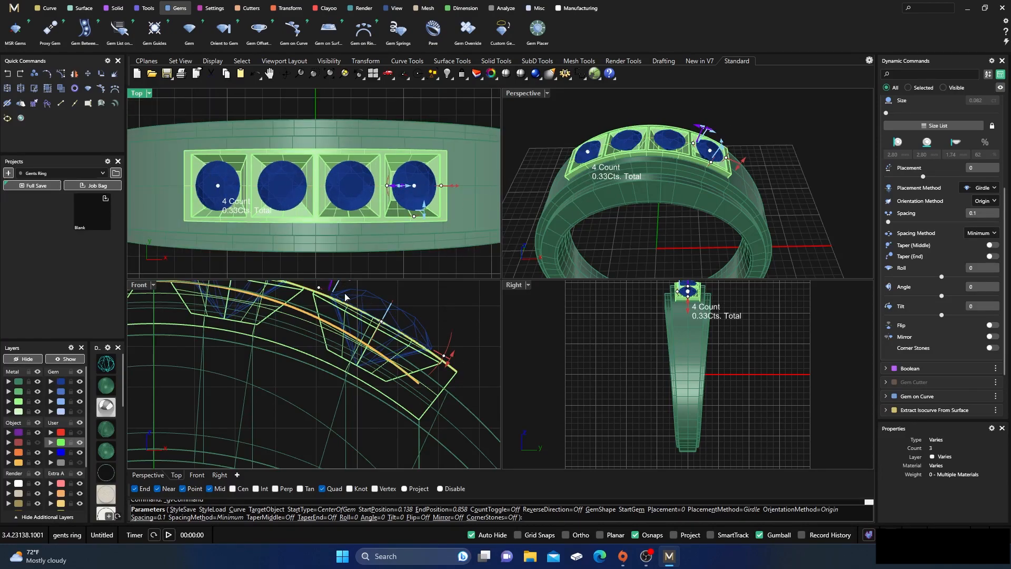
Sink the four gems into their seats with a placement of -0.45 mm and accept the gem row
{"action": "left_click_drag", "start_coordinate": [440, 360], "coordinate": [440, 375]}
{"action": "scroll", "coordinate": [424, 376], "scroll_direction": "up", "scroll_amount": 3}
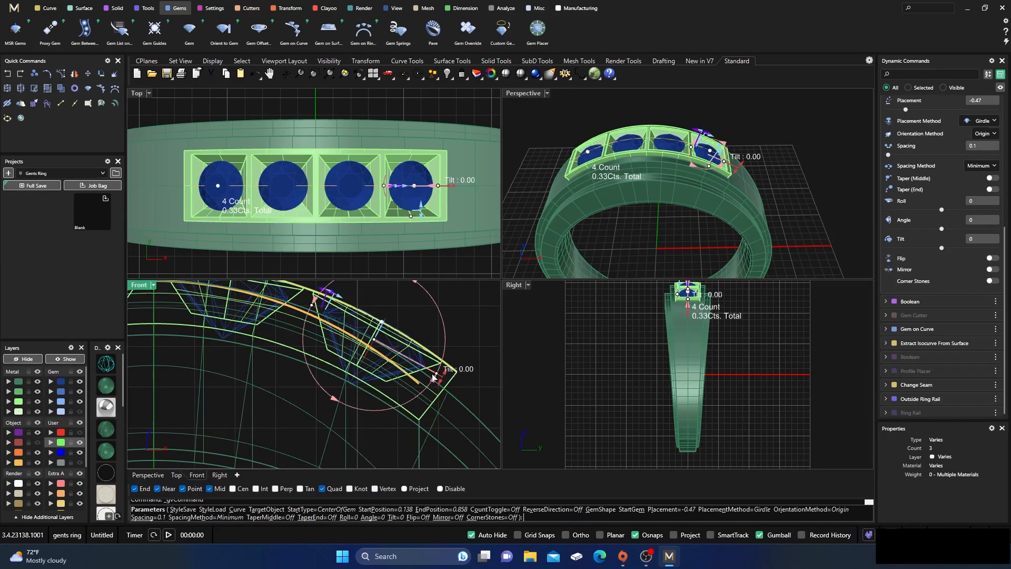
{"action": "scroll", "coordinate": [424, 369], "scroll_direction": "up", "scroll_amount": 4}
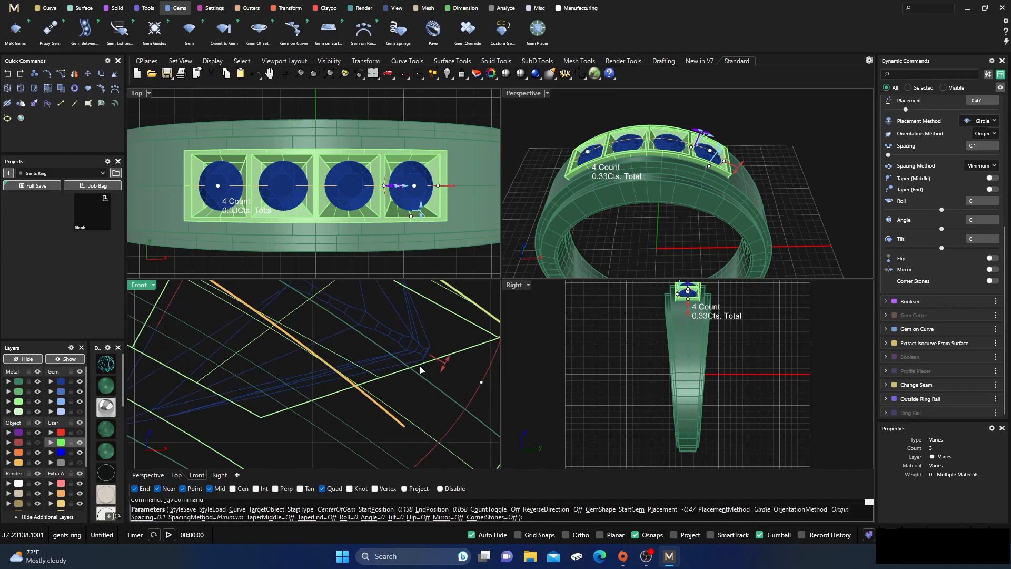
{"action": "left_click_drag", "start_coordinate": [443, 351], "coordinate": [451, 354]}
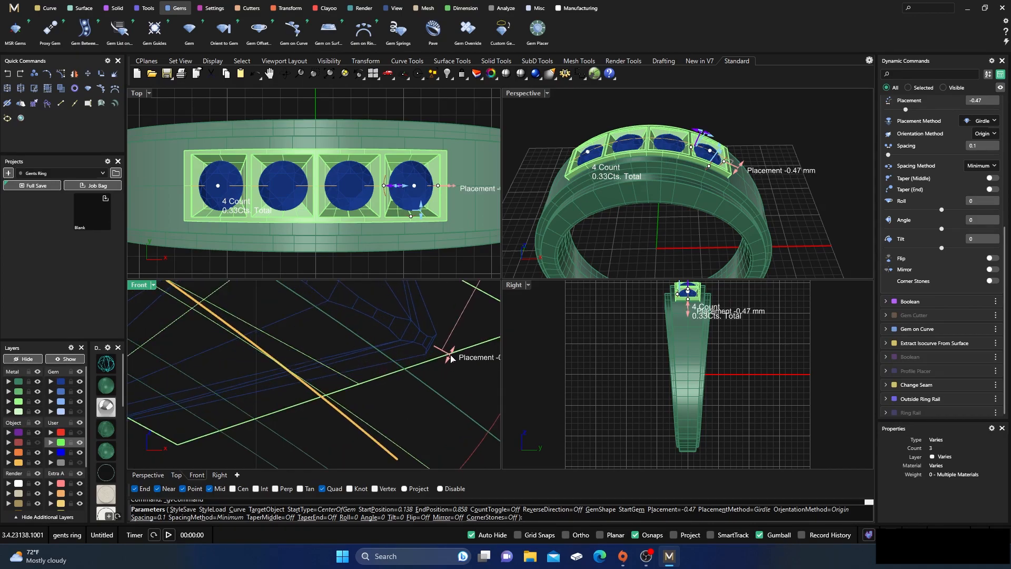
{"action": "double_click", "coordinate": [521, 97]}
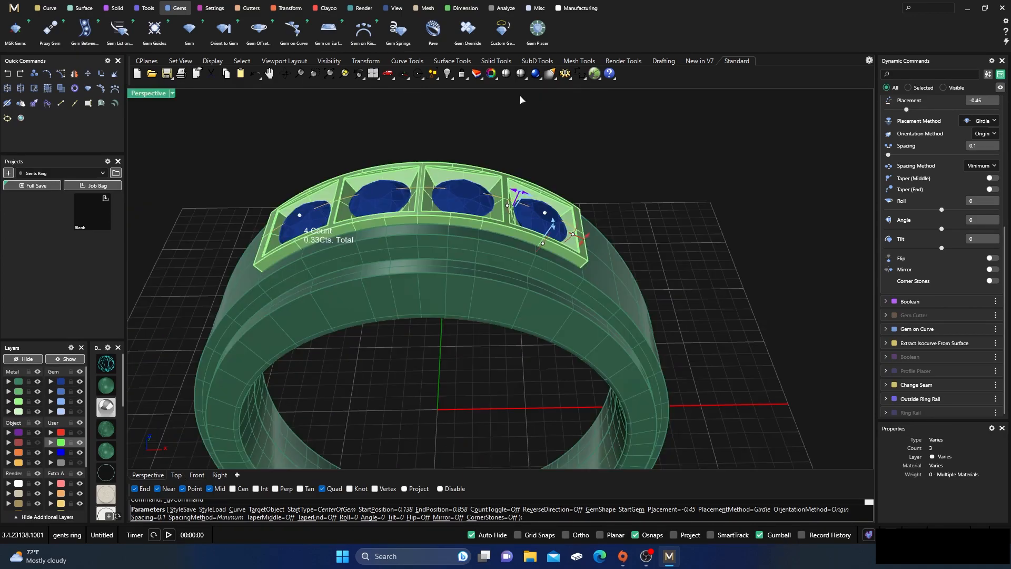
{"action": "right_click_drag", "start_coordinate": [529, 176], "coordinate": [492, 254]}
{"action": "scroll", "coordinate": [496, 223], "scroll_direction": "down", "scroll_amount": 4}
{"action": "scroll", "coordinate": [424, 370], "scroll_direction": "up", "scroll_amount": 3}
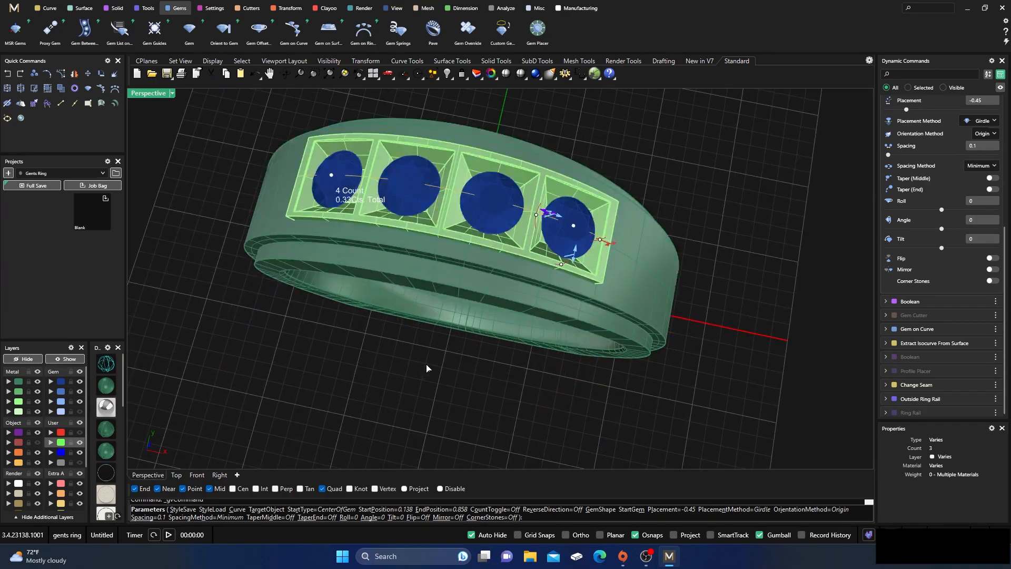
{"action": "right_click_drag", "start_coordinate": [427, 362], "coordinate": [498, 319]}
{"action": "right_click", "coordinate": [437, 276]}
{"action": "scroll", "coordinate": [496, 314], "scroll_direction": "down", "scroll_amount": 3}
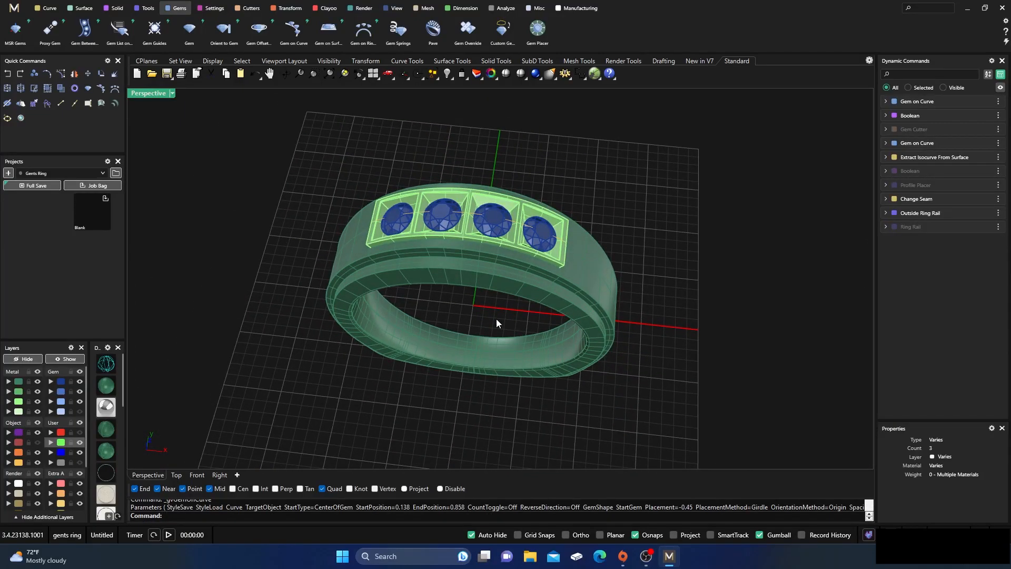
Add a four-prong Head to the gem in the third seat and set its X angle to 3
{"action": "left_click", "coordinate": [493, 225], "text": "shift"}
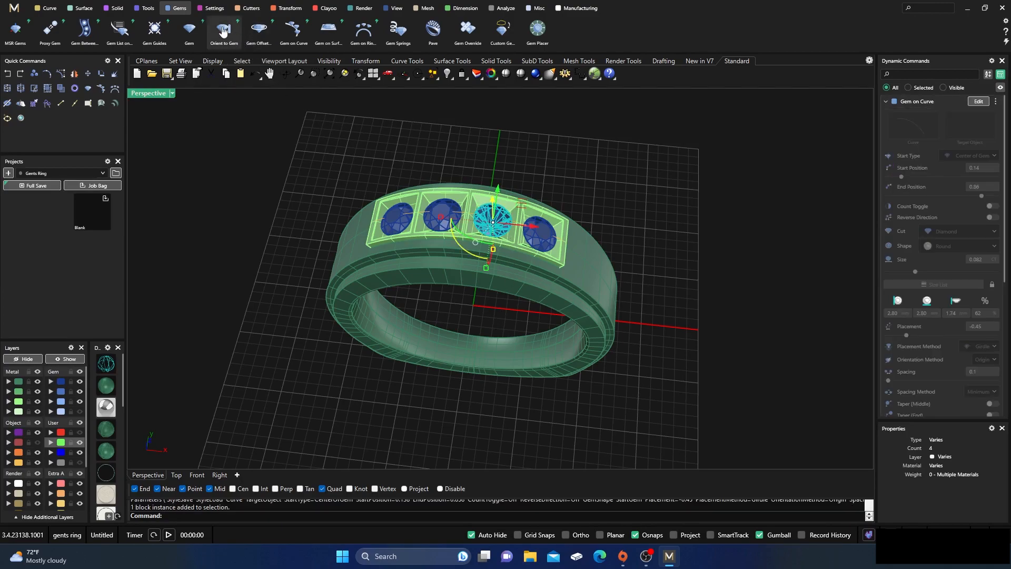
{"action": "left_click", "coordinate": [211, 9]}
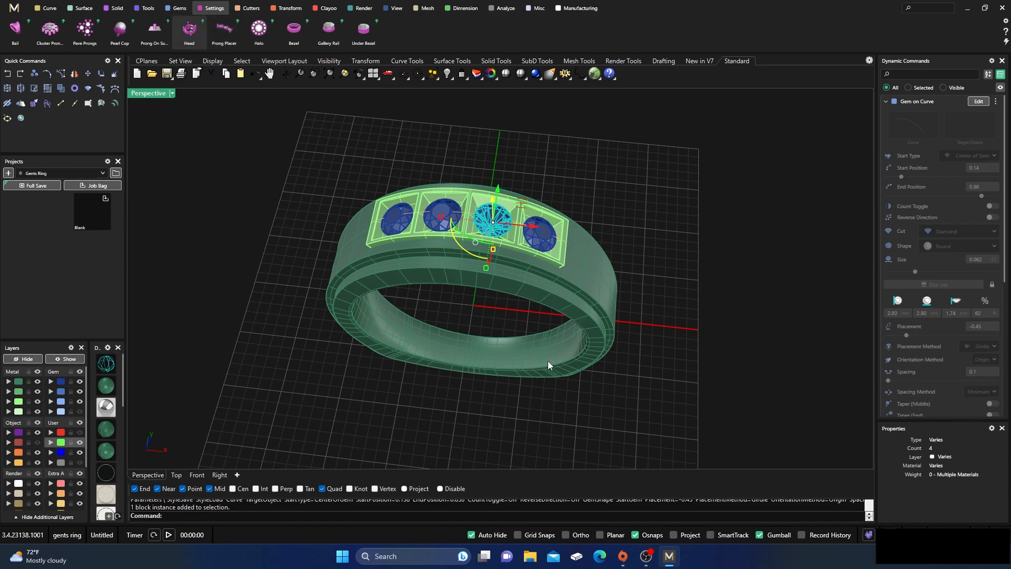
{"action": "right_click_drag", "start_coordinate": [573, 365], "coordinate": [578, 302]}
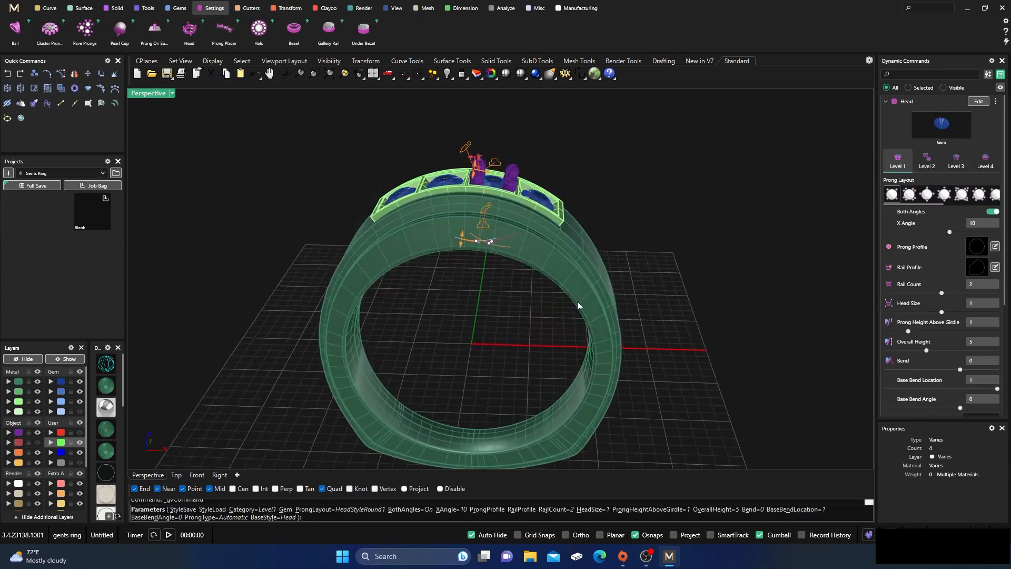
{"action": "double_click", "coordinate": [154, 94]}
{"action": "scroll", "coordinate": [357, 369], "scroll_direction": "down", "scroll_amount": 5}
{"action": "right_click_drag", "start_coordinate": [300, 378], "coordinate": [342, 374]}
{"action": "scroll", "coordinate": [299, 355], "scroll_direction": "up", "scroll_amount": 4}
{"action": "mouse_move", "coordinate": [281, 438]}
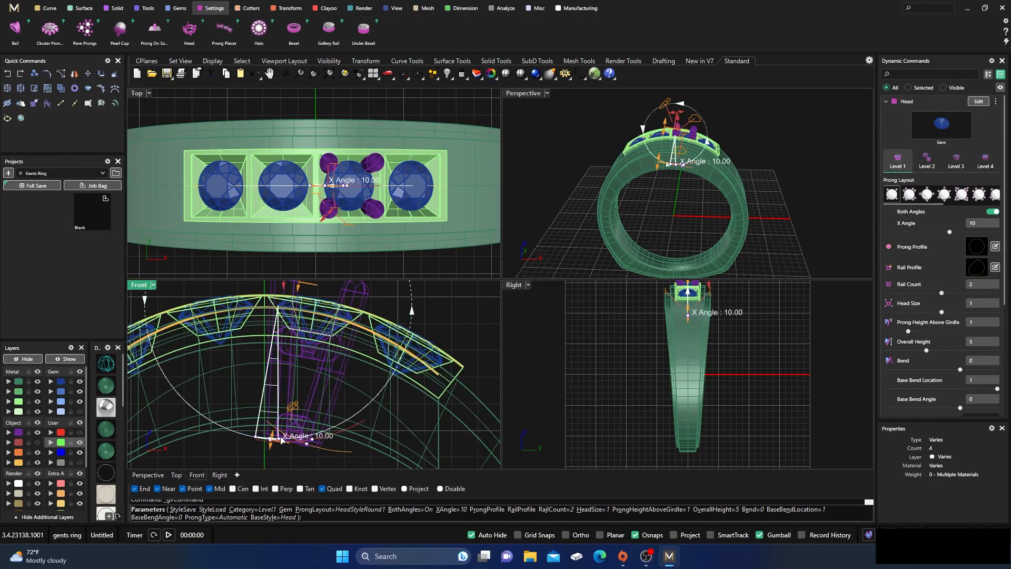
{"action": "left_click_drag", "start_coordinate": [279, 442], "coordinate": [263, 433]}
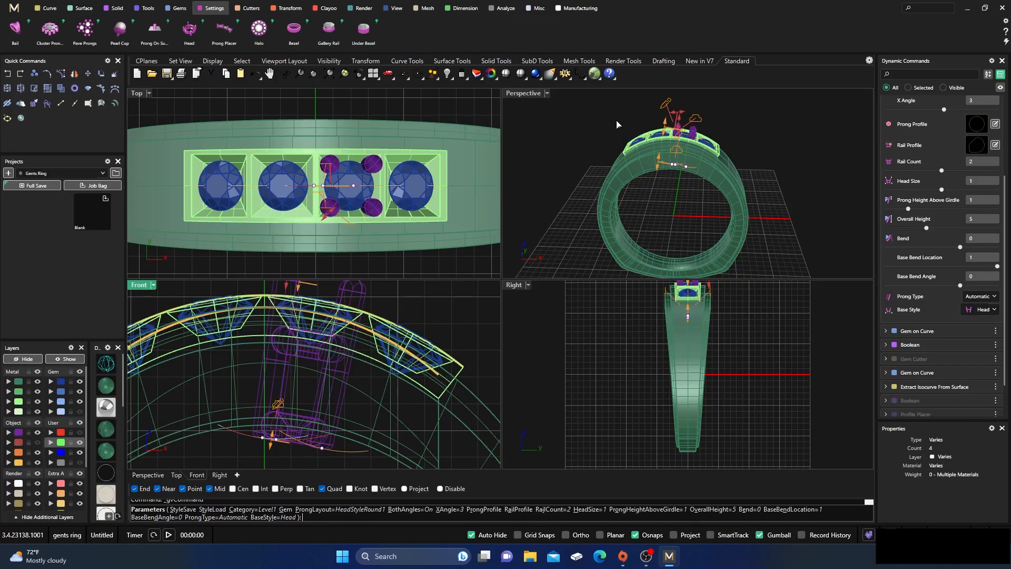
Set the head's prong height above girdle to 0.33 mm and its head size to 0.9 mm
{"action": "scroll", "coordinate": [685, 126], "scroll_direction": "up", "scroll_amount": 8}
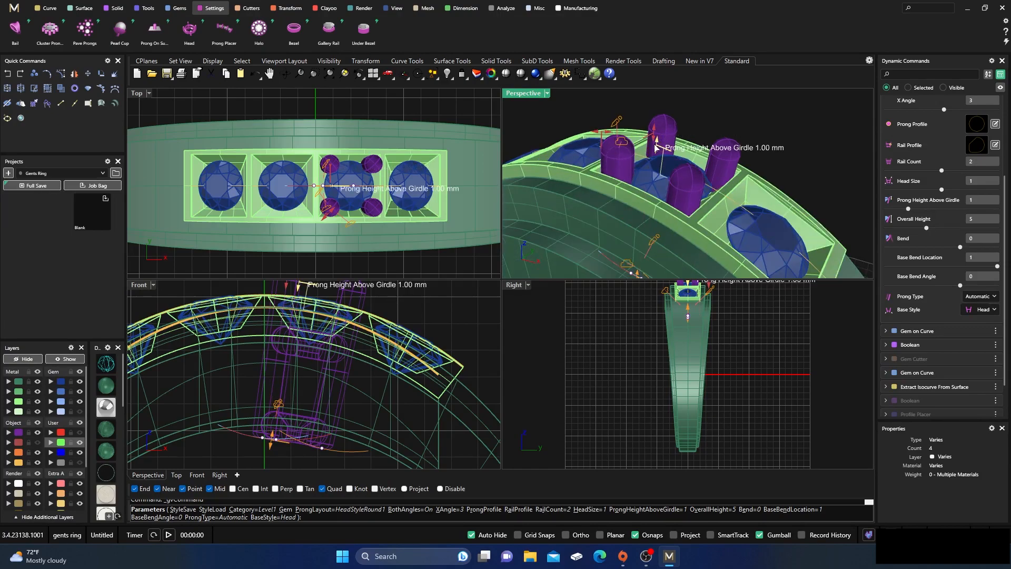
{"action": "left_click_drag", "start_coordinate": [656, 148], "coordinate": [657, 168]}
{"action": "double_click", "coordinate": [524, 94]}
{"action": "right_click_drag", "start_coordinate": [508, 135], "coordinate": [516, 224]}
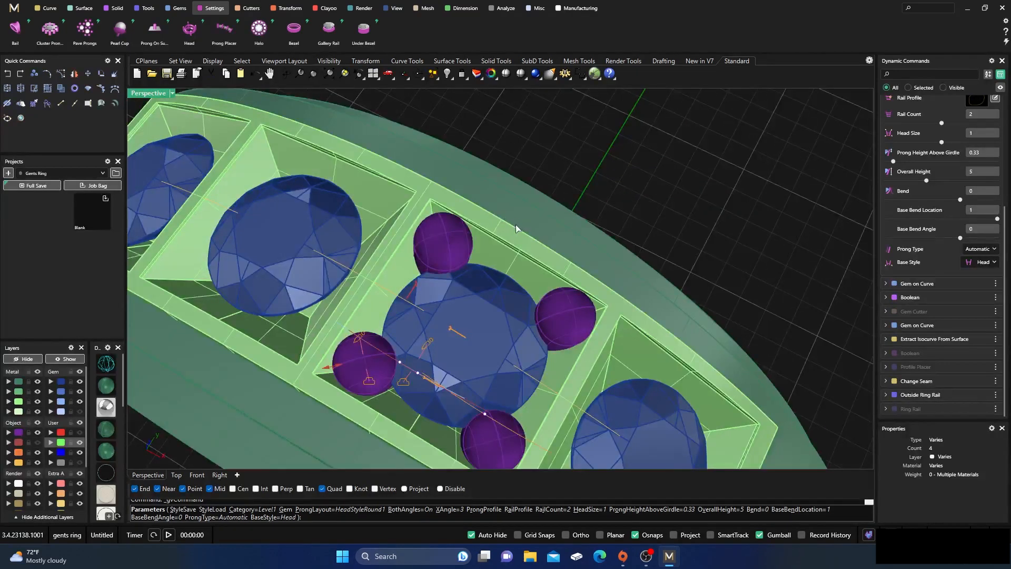
{"action": "mouse_move", "coordinate": [335, 369]}
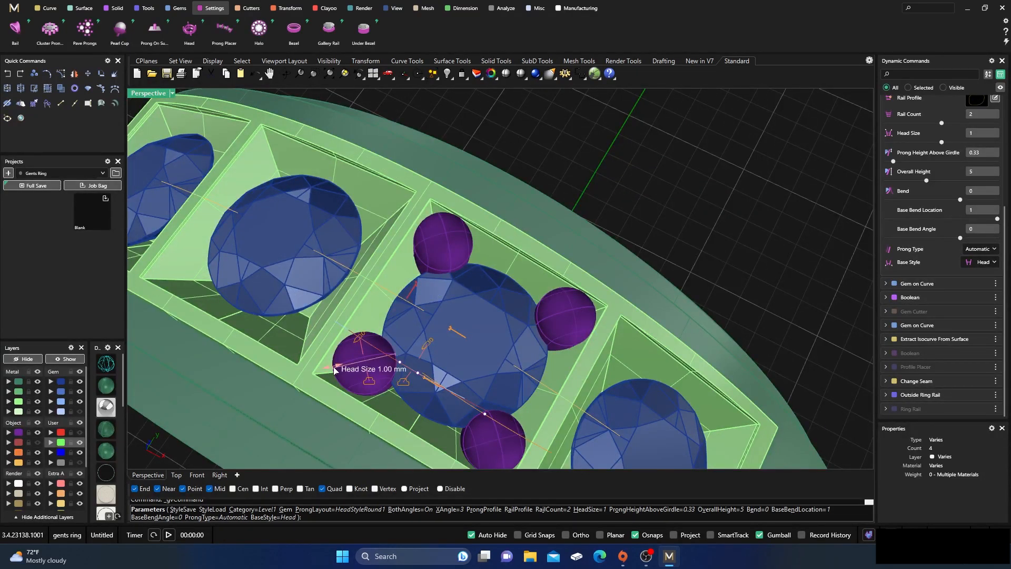
{"action": "left_click_drag", "start_coordinate": [335, 370], "coordinate": [340, 369]}
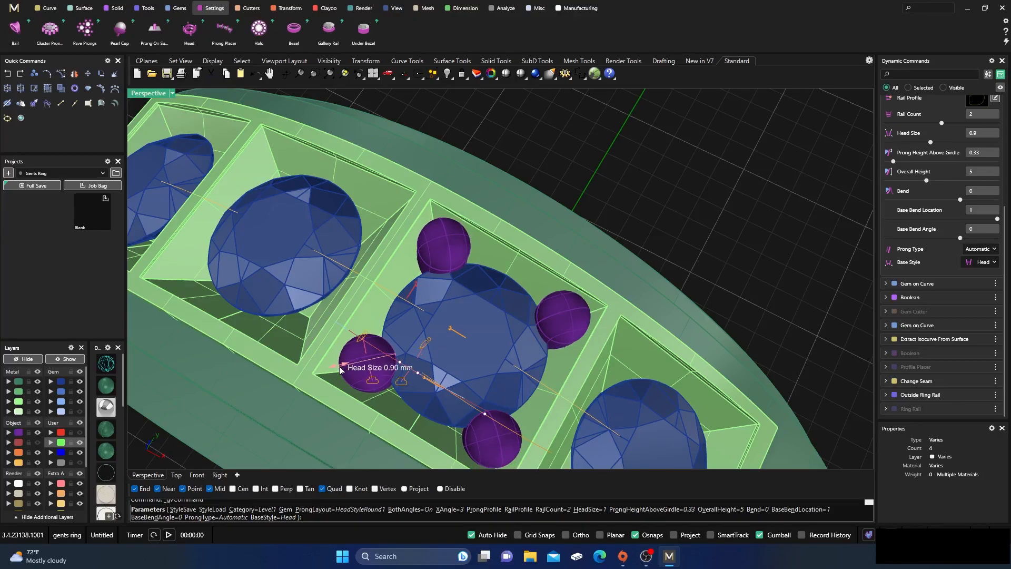
Remove the rails between the prongs by setting the head's rail count to 0
{"action": "scroll", "coordinate": [433, 302], "scroll_direction": "down", "scroll_amount": 4}
{"action": "right_click_drag", "start_coordinate": [433, 303], "coordinate": [508, 135]}
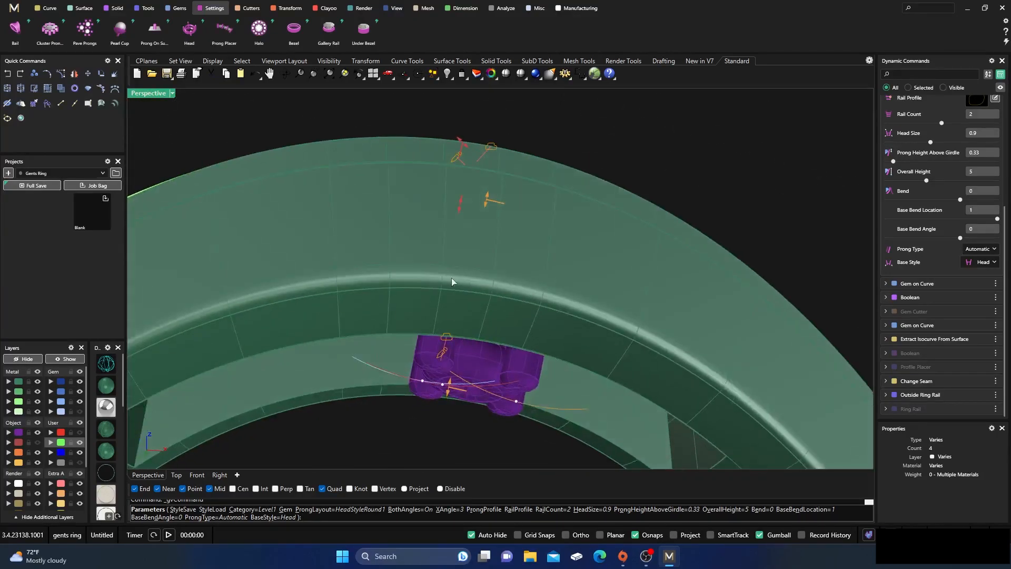
{"action": "scroll", "coordinate": [905, 212], "scroll_direction": "up", "scroll_amount": 3}
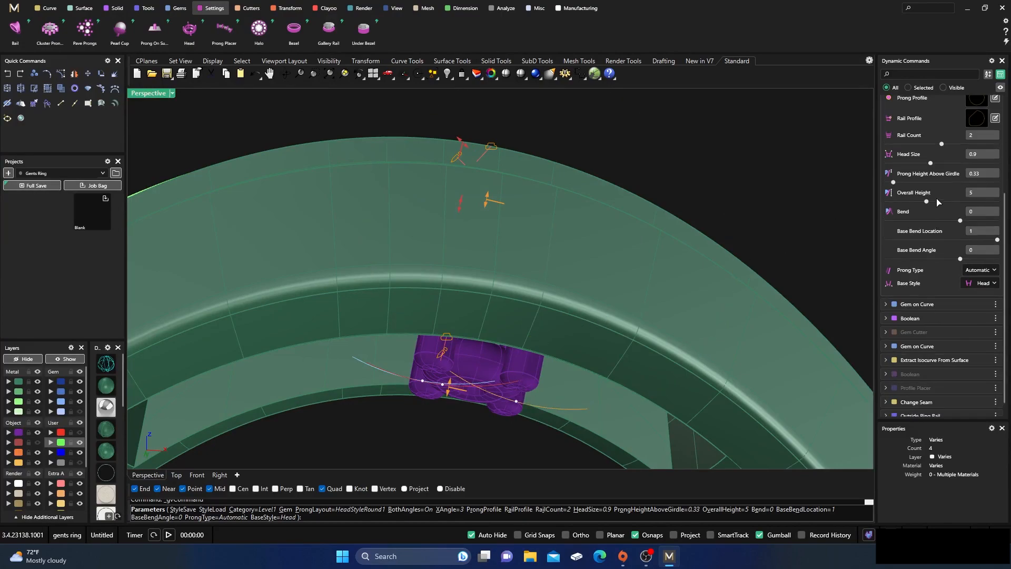
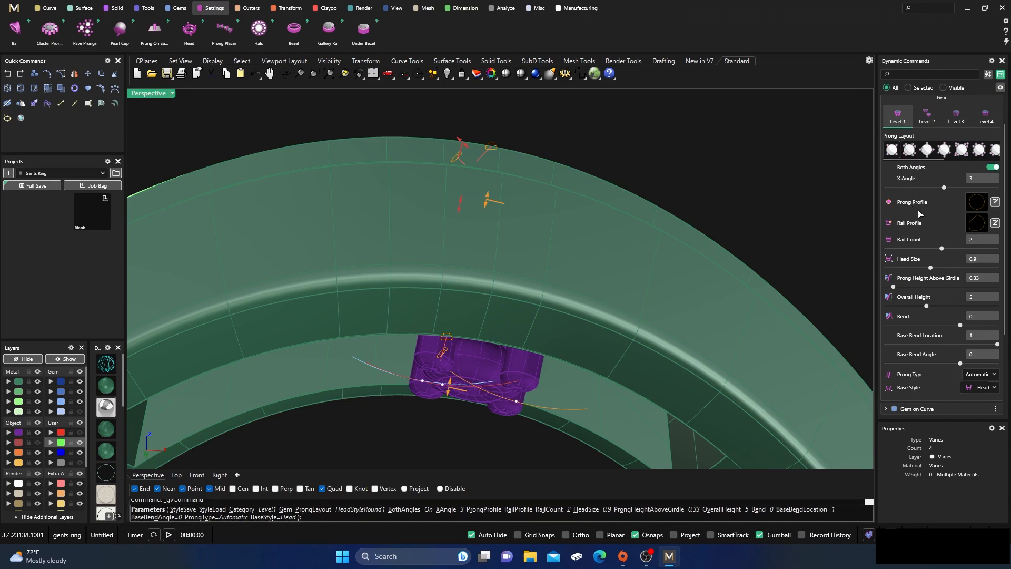
{"action": "left_click_drag", "start_coordinate": [941, 248], "coordinate": [878, 244]}
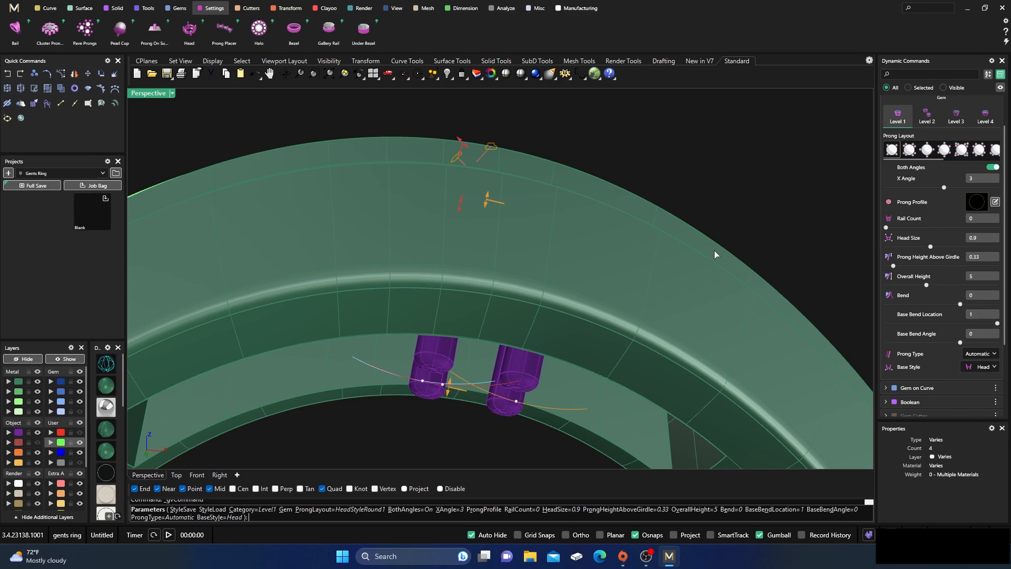
Shorten the prongs to an overall height of 1 mm and accept the head
{"action": "right_click_drag", "start_coordinate": [610, 316], "coordinate": [500, 291]}
{"action": "left_click_drag", "start_coordinate": [466, 258], "coordinate": [487, 207]}
{"action": "scroll", "coordinate": [479, 207], "scroll_direction": "down", "scroll_amount": 7}
{"action": "right_click_drag", "start_coordinate": [476, 208], "coordinate": [481, 345]}
{"action": "scroll", "coordinate": [469, 359], "scroll_direction": "down", "scroll_amount": 5}
{"action": "scroll", "coordinate": [481, 347], "scroll_direction": "up", "scroll_amount": 4}
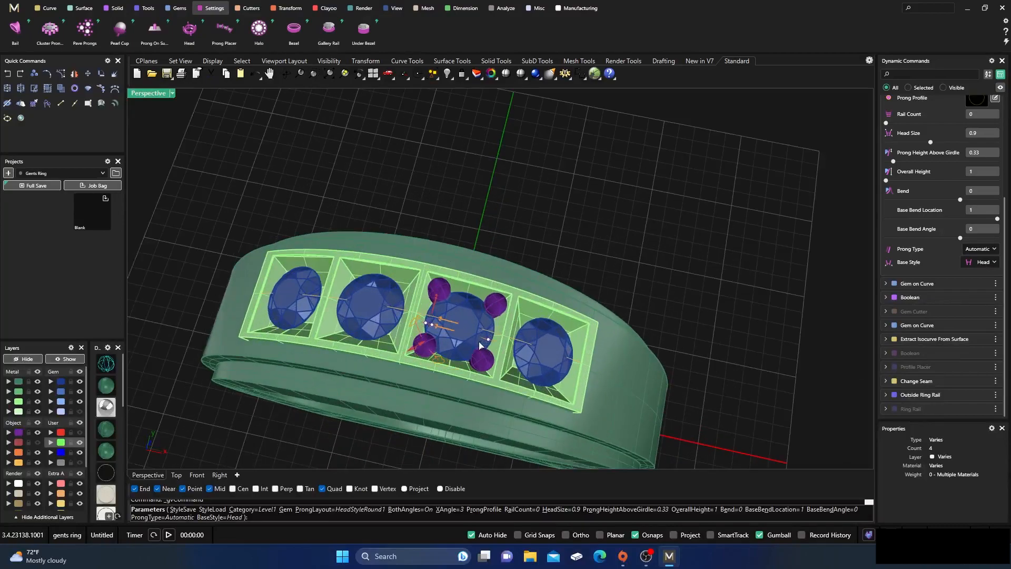
{"action": "key", "text": "Return"}
{"action": "scroll", "coordinate": [436, 220], "scroll_direction": "down", "scroll_amount": 3}
{"action": "scroll", "coordinate": [432, 179], "scroll_direction": "down", "scroll_amount": 2}
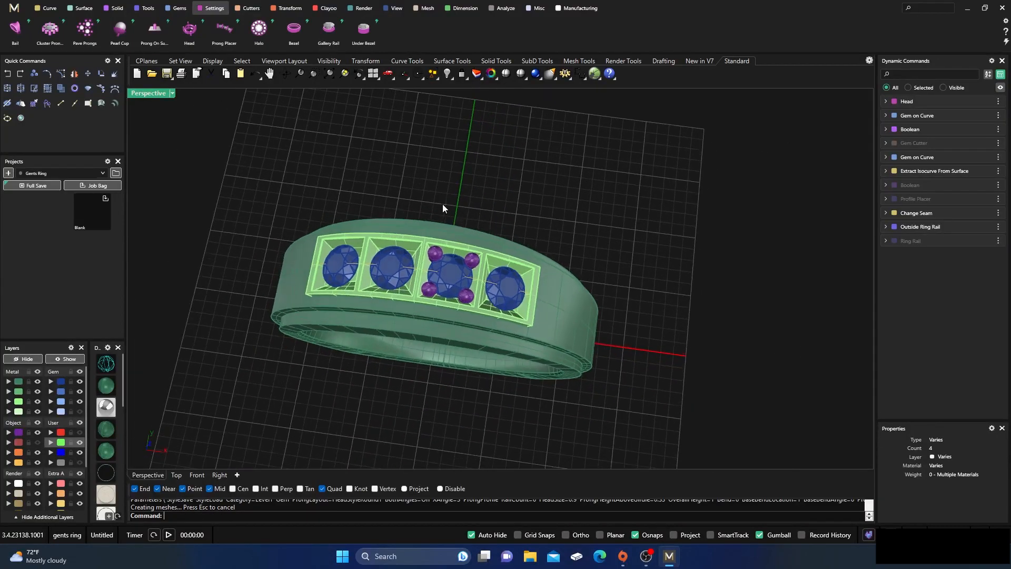
Match the third gem's Head style onto the other three gems, keeping objects grouped together where possible
{"action": "left_click", "coordinate": [151, 10]}
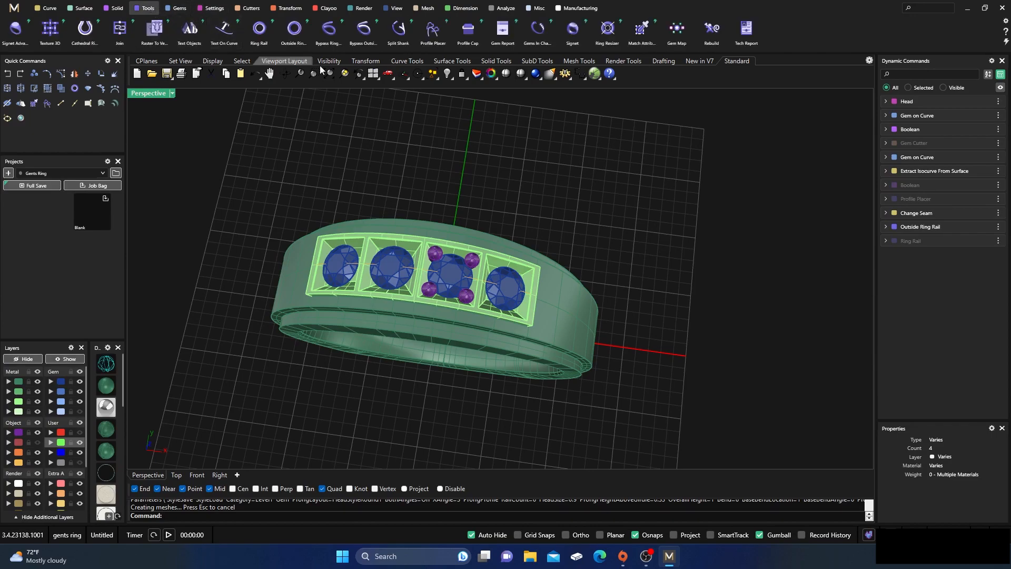
{"action": "left_click", "coordinate": [639, 37]}
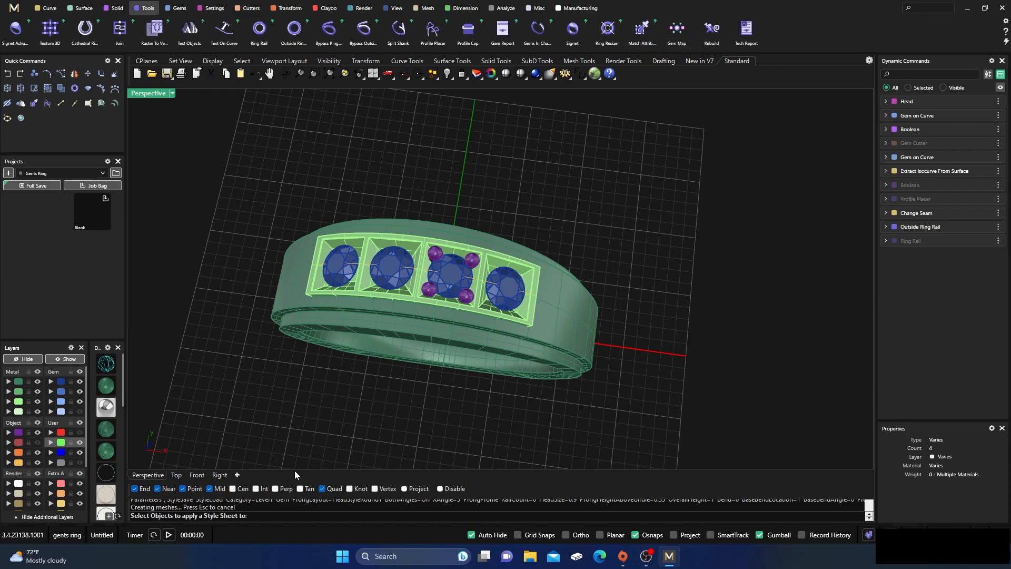
{"action": "left_click", "coordinate": [344, 272]}
{"action": "left_click", "coordinate": [401, 279]}
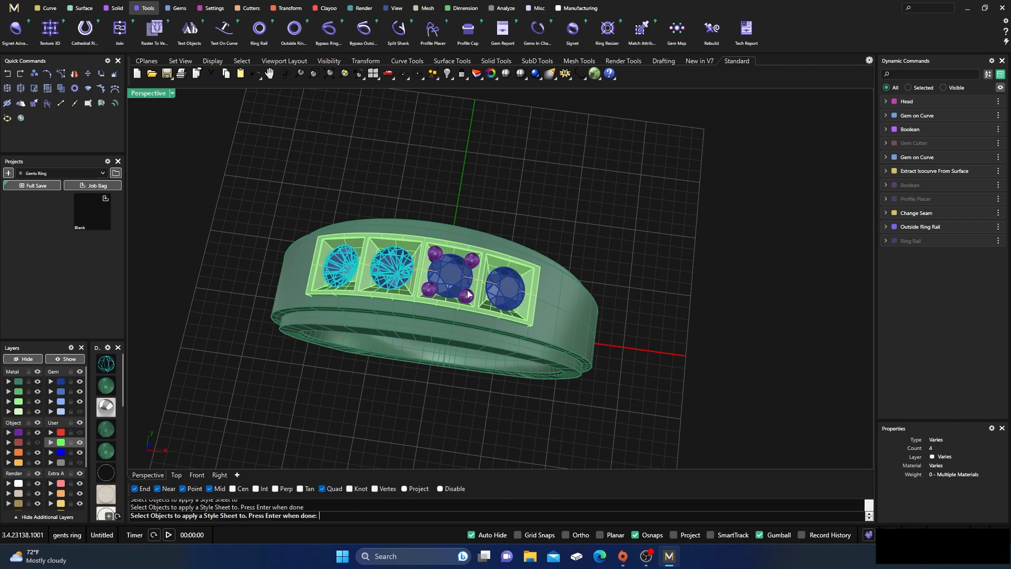
{"action": "left_click", "coordinate": [504, 302]}
{"action": "key", "text": "Return"}
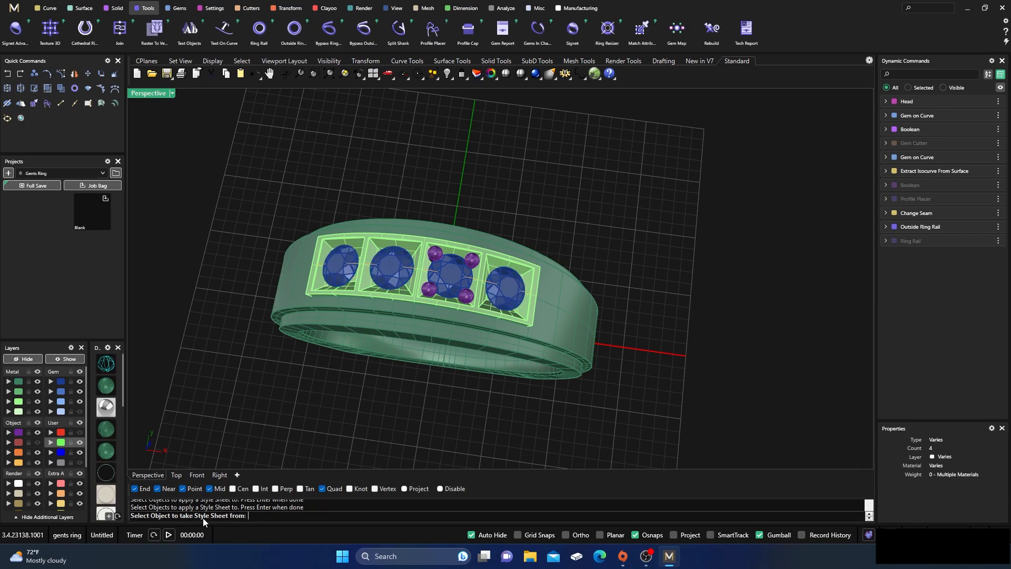
{"action": "left_click", "coordinate": [450, 287]}
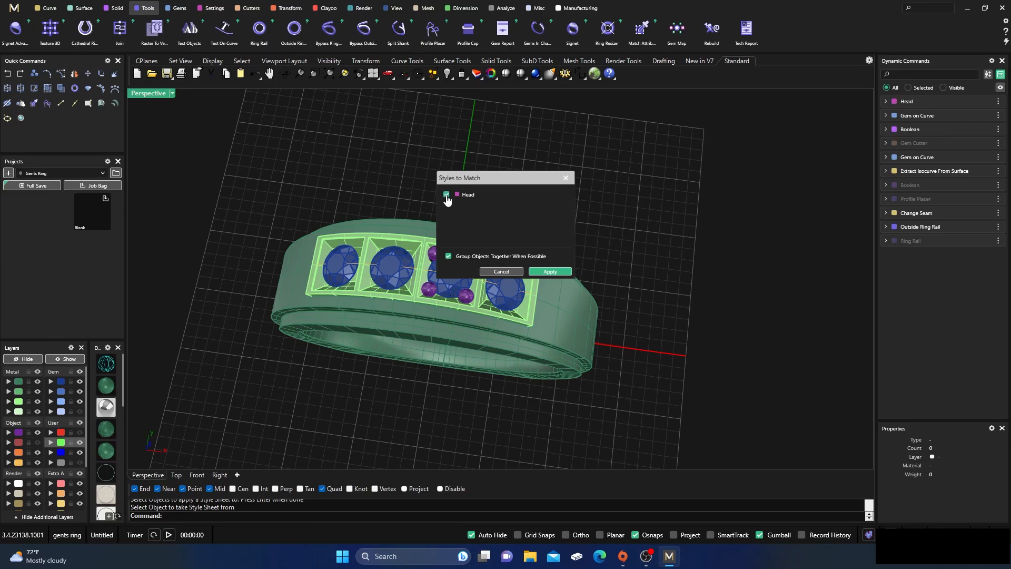
{"action": "left_click", "coordinate": [547, 271]}
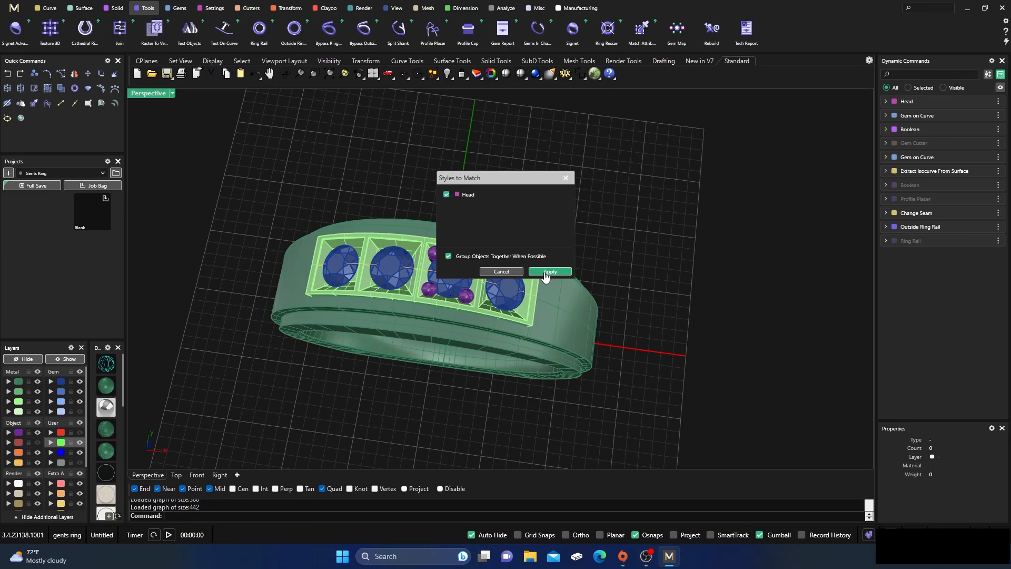
Add Gem Cutters to all four diamonds in the panel
{"action": "right_click_drag", "start_coordinate": [461, 383], "coordinate": [359, 303]}
{"action": "right_click_drag", "start_coordinate": [426, 380], "coordinate": [474, 279]}
{"action": "scroll", "coordinate": [435, 339], "scroll_direction": "up", "scroll_amount": 6}
{"action": "scroll", "coordinate": [461, 316], "scroll_direction": "down", "scroll_amount": 5}
{"action": "scroll", "coordinate": [456, 296], "scroll_direction": "up", "scroll_amount": 4}
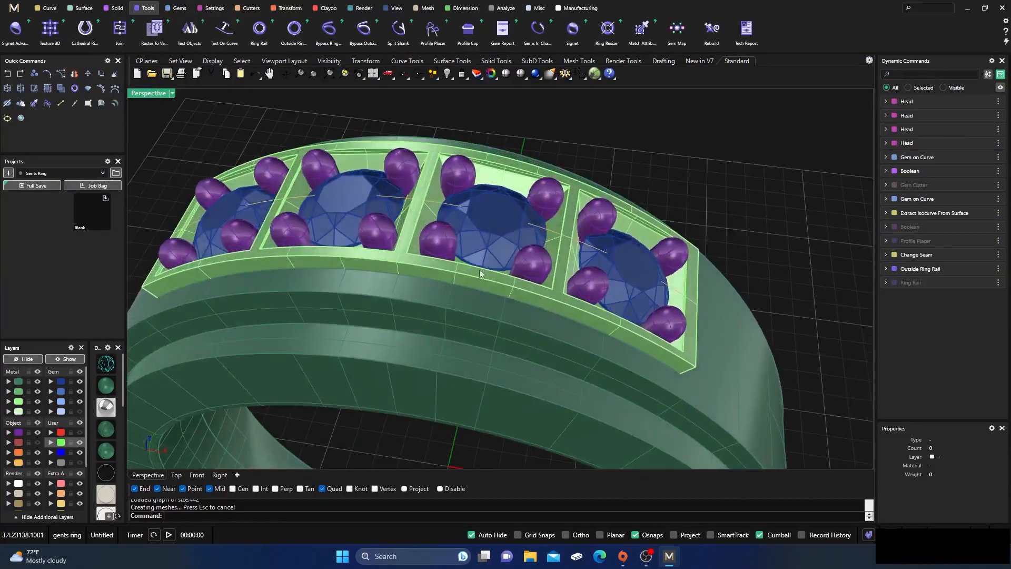
{"action": "left_click", "coordinate": [495, 241]}
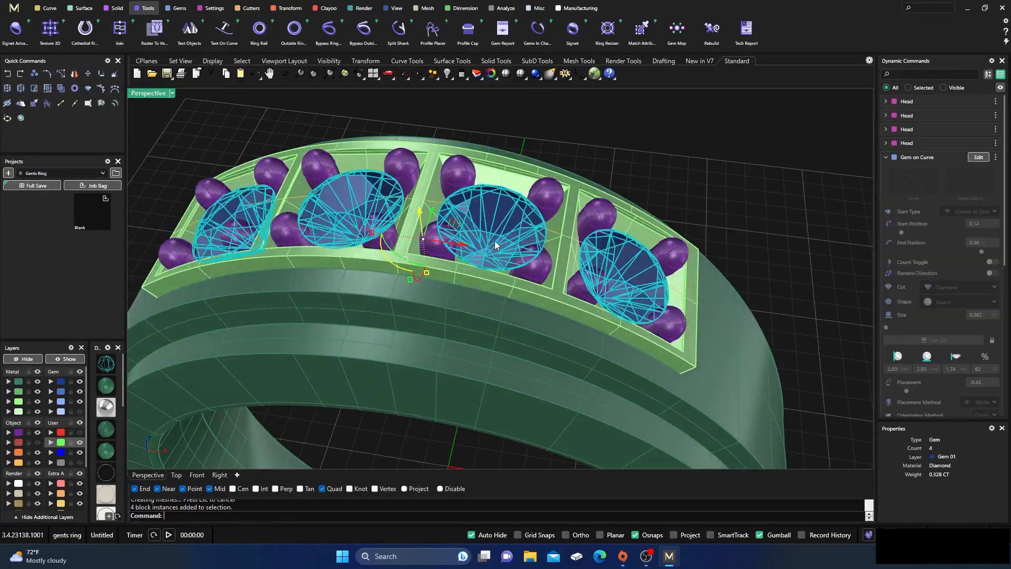
{"action": "left_click", "coordinate": [248, 8]}
{"action": "left_click", "coordinate": [118, 30]}
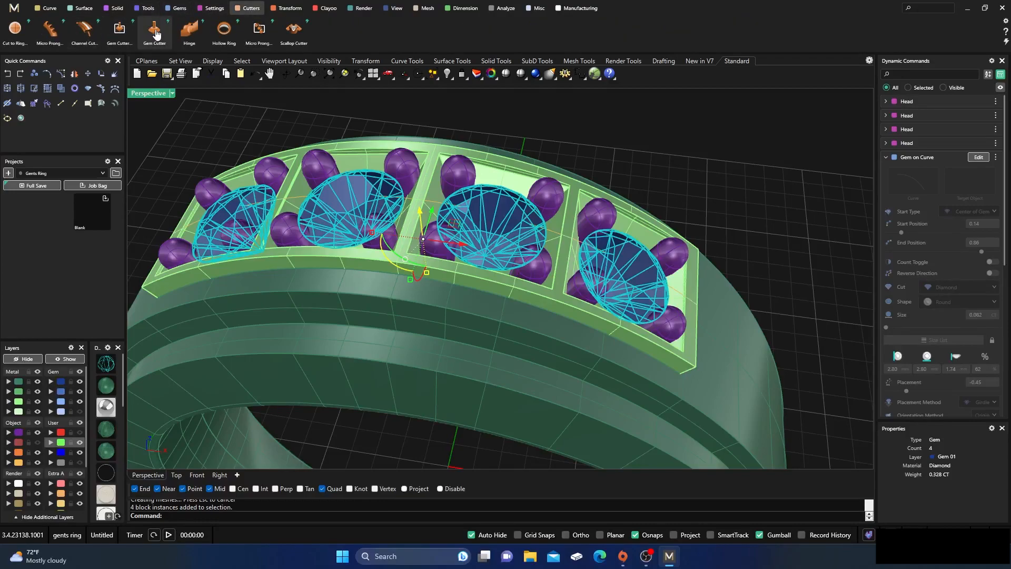
Narrow the gem cutters to a girdle X offset of 0.97 and a table X offset of 0.72
{"action": "scroll", "coordinate": [386, 347], "scroll_direction": "down", "scroll_amount": 4}
{"action": "right_click_drag", "start_coordinate": [373, 333], "coordinate": [448, 235]}
{"action": "scroll", "coordinate": [448, 235], "scroll_direction": "down", "scroll_amount": 4}
{"action": "right_click_drag", "start_coordinate": [396, 292], "coordinate": [375, 344]}
{"action": "scroll", "coordinate": [334, 342], "scroll_direction": "up", "scroll_amount": 10}
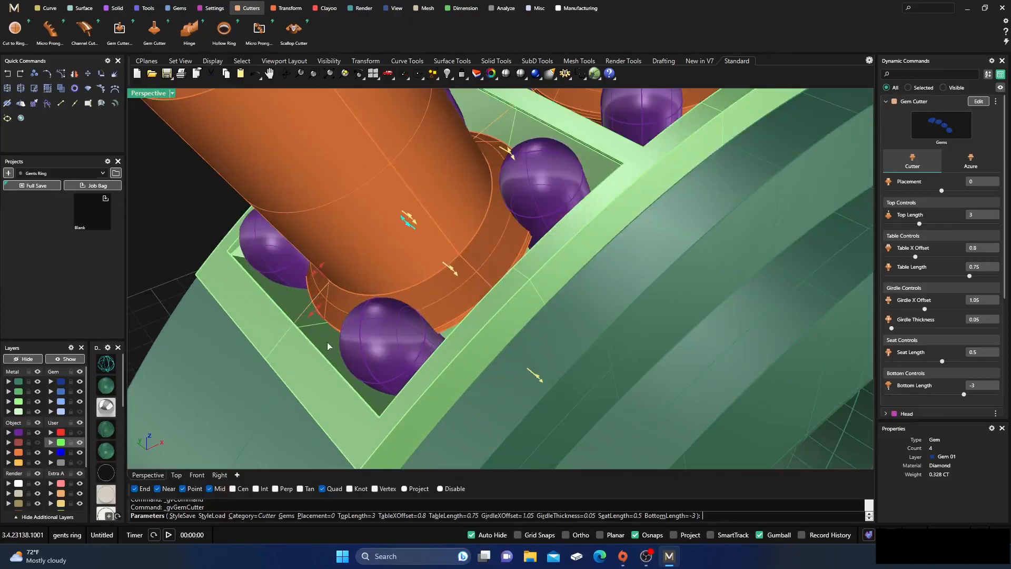
{"action": "scroll", "coordinate": [425, 278], "scroll_direction": "up", "scroll_amount": 5}
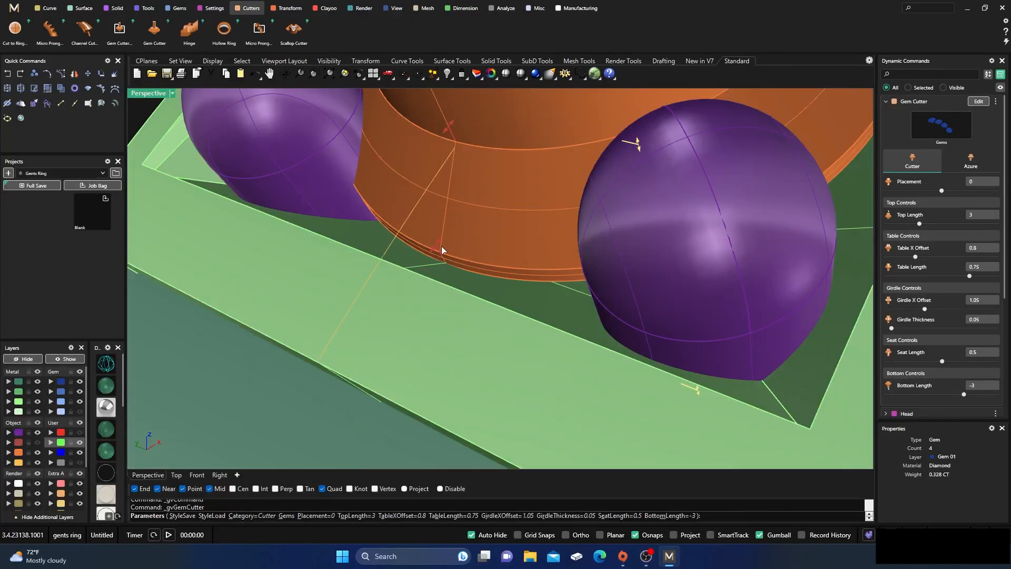
{"action": "left_click_drag", "start_coordinate": [440, 243], "coordinate": [453, 226]}
{"action": "scroll", "coordinate": [415, 256], "scroll_direction": "down", "scroll_amount": 6}
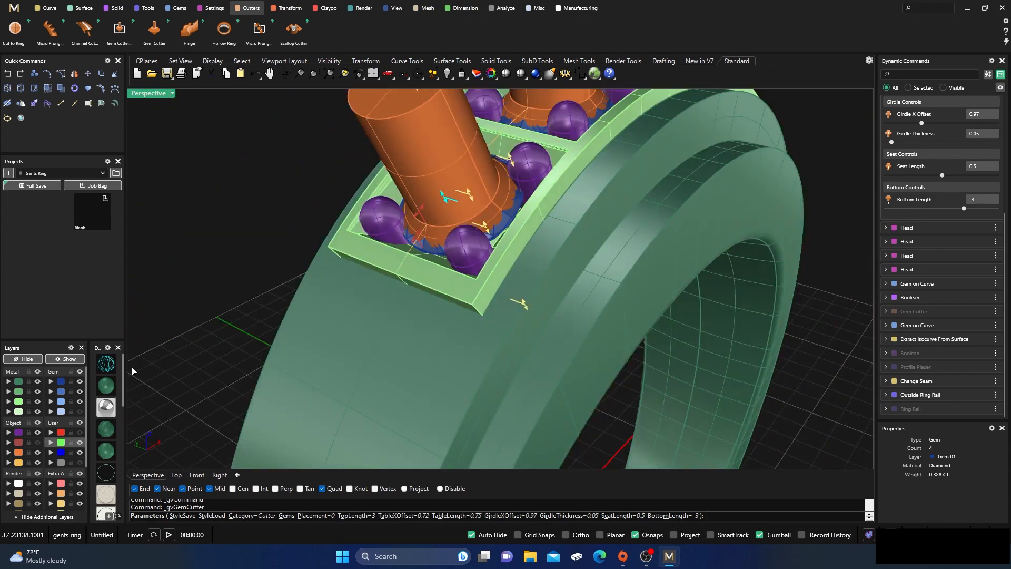
In wireframe display, set the cutters' seat length to 0.29 and bottom length to -3.49, and accept the cutters
{"action": "left_click", "coordinate": [115, 366]}
{"action": "scroll", "coordinate": [456, 382], "scroll_direction": "down", "scroll_amount": 3}
{"action": "right_click_drag", "start_coordinate": [456, 381], "coordinate": [402, 330]}
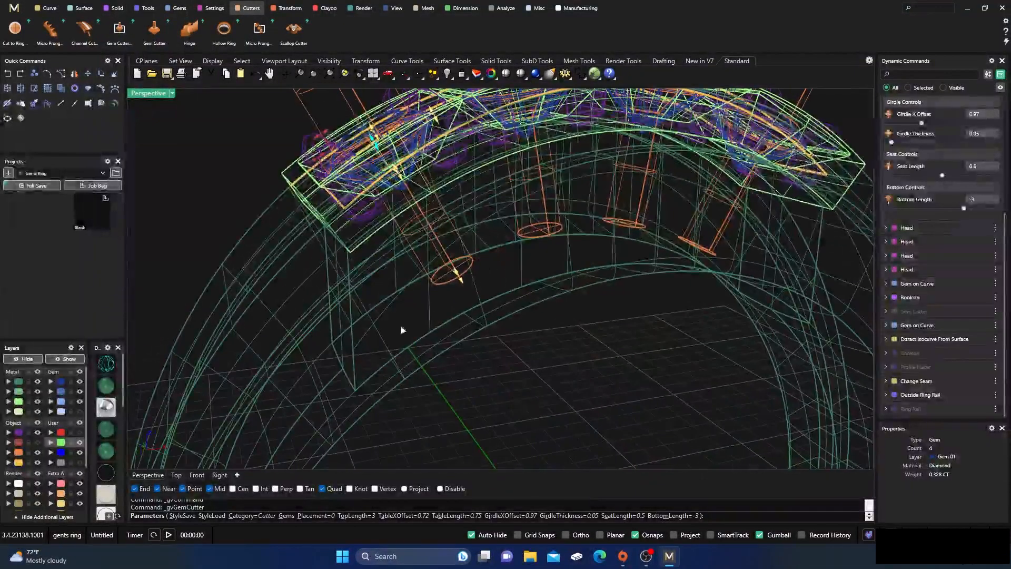
{"action": "scroll", "coordinate": [392, 272], "scroll_direction": "down", "scroll_amount": 5}
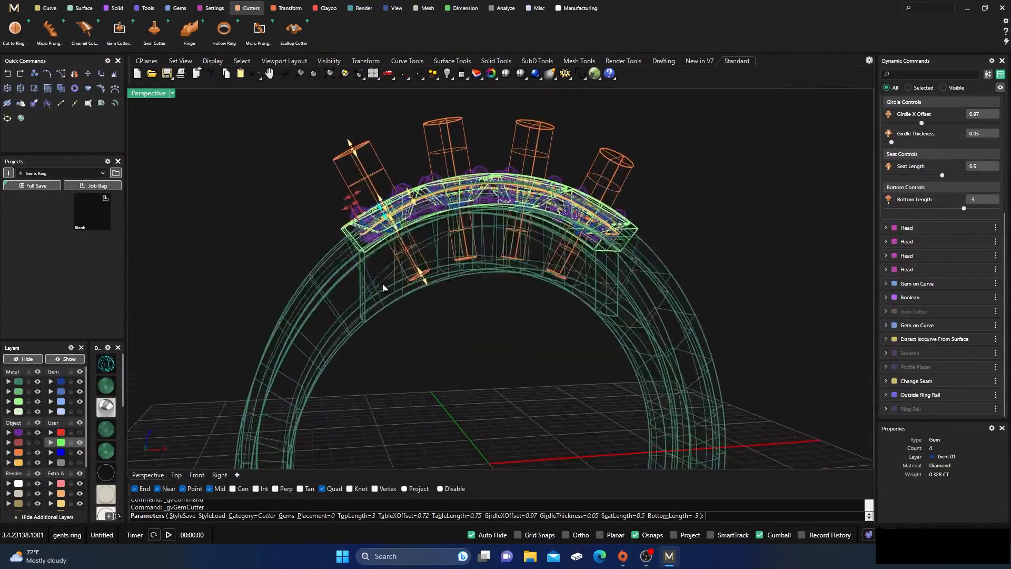
{"action": "scroll", "coordinate": [398, 225], "scroll_direction": "up", "scroll_amount": 7}
{"action": "scroll", "coordinate": [397, 224], "scroll_direction": "up", "scroll_amount": 3}
{"action": "left_click_drag", "start_coordinate": [378, 226], "coordinate": [367, 204]}
{"action": "scroll", "coordinate": [389, 291], "scroll_direction": "down", "scroll_amount": 4}
{"action": "left_click_drag", "start_coordinate": [408, 307], "coordinate": [420, 328]}
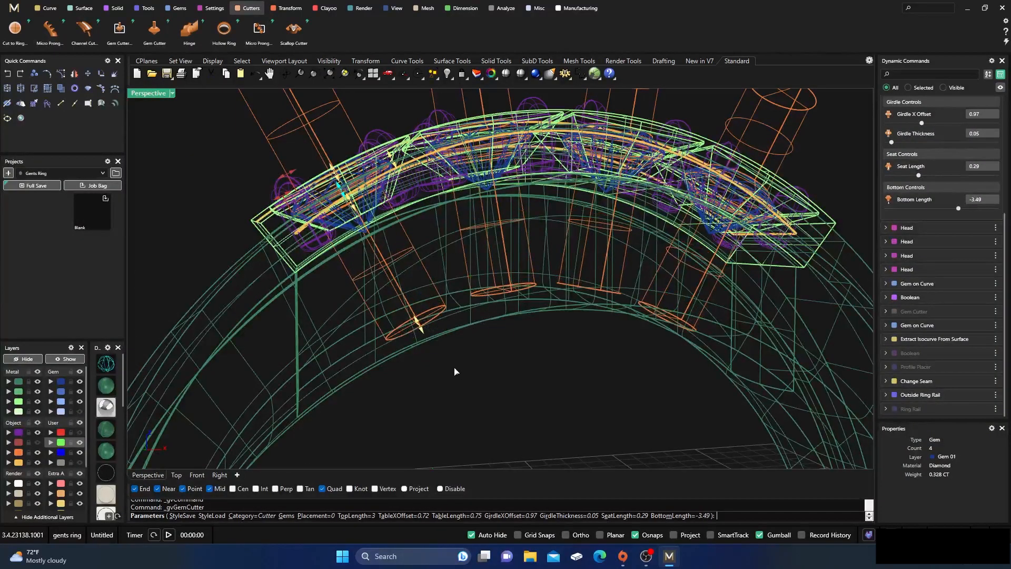
{"action": "key", "text": "Return"}
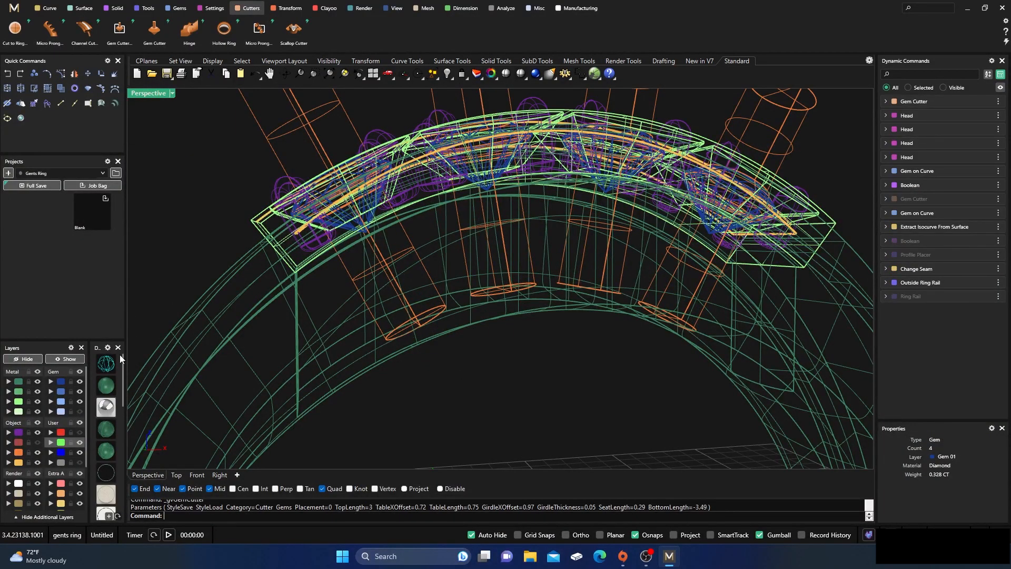
Return to shaded display and subtract the four gem cutters from the four-seat panel with a Boolean Difference
{"action": "left_click", "coordinate": [105, 385]}
{"action": "scroll", "coordinate": [390, 288], "scroll_direction": "down", "scroll_amount": 6}
{"action": "mouse_move", "coordinate": [389, 287]}
{"action": "right_mouse_down"}
{"action": "mouse_move", "coordinate": [430, 295]}
{"action": "mouse_move", "coordinate": [375, 387]}
{"action": "right_mouse_up"}
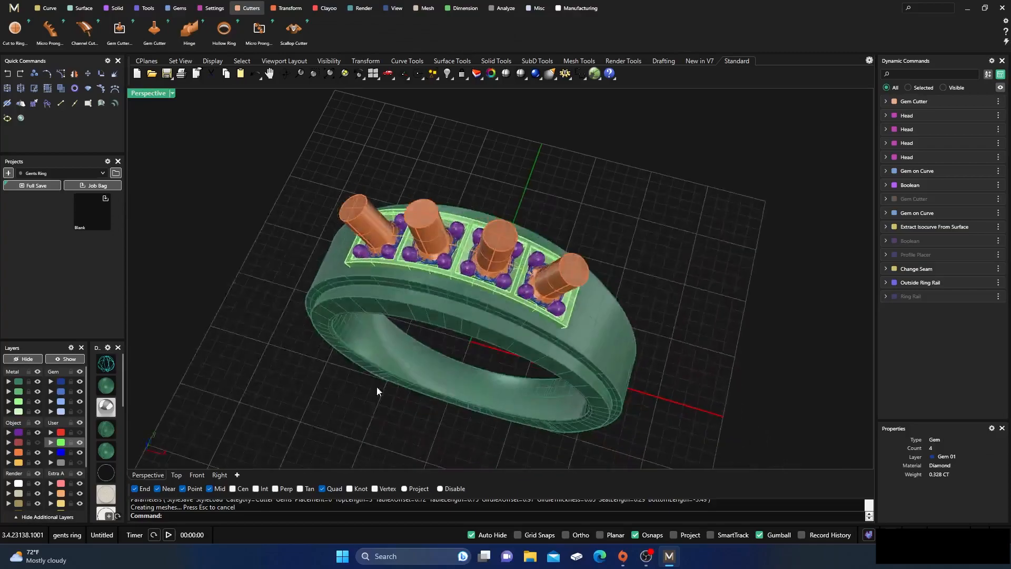
{"action": "scroll", "coordinate": [435, 280], "scroll_direction": "up", "scroll_amount": 3}
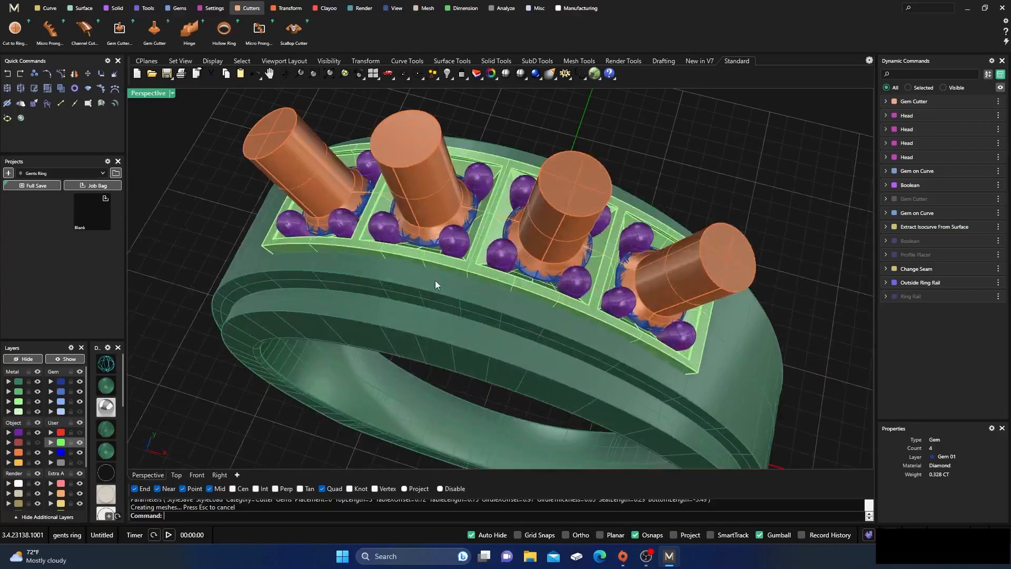
{"action": "left_click", "coordinate": [113, 8]}
{"action": "left_click", "coordinate": [51, 29]}
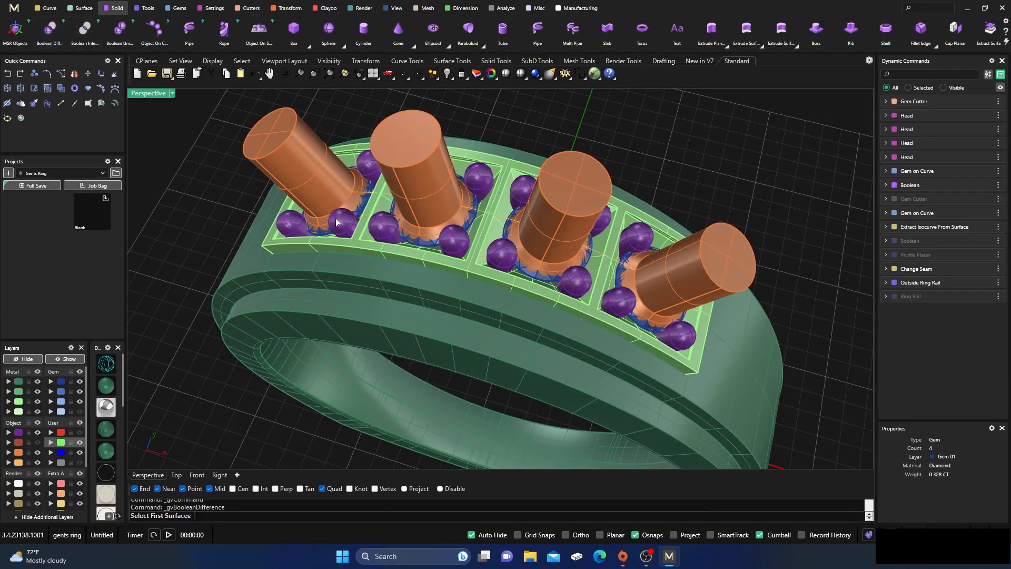
{"action": "left_click", "coordinate": [358, 242]}
{"action": "key", "text": "Return"}
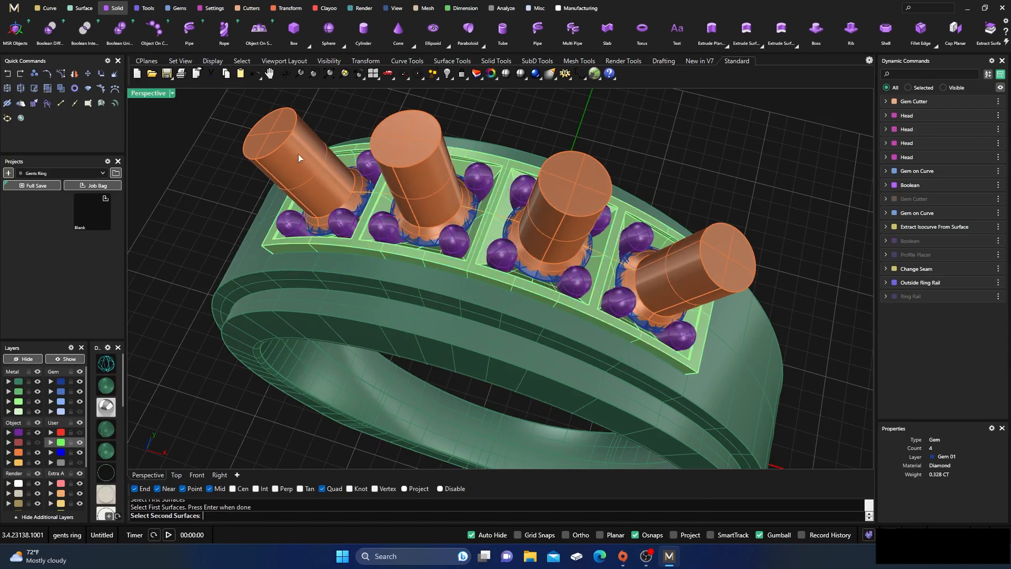
{"action": "left_click", "coordinate": [298, 154]}
{"action": "key", "text": "Return"}
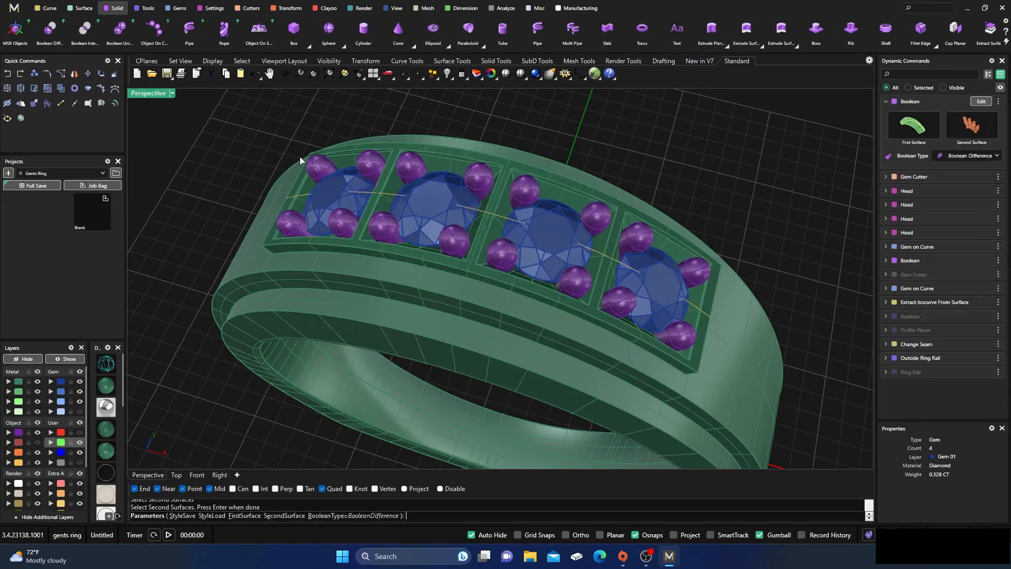
Hide the gems and move the light green panel polysurface to layer User 04
{"action": "left_click", "coordinate": [80, 382]}
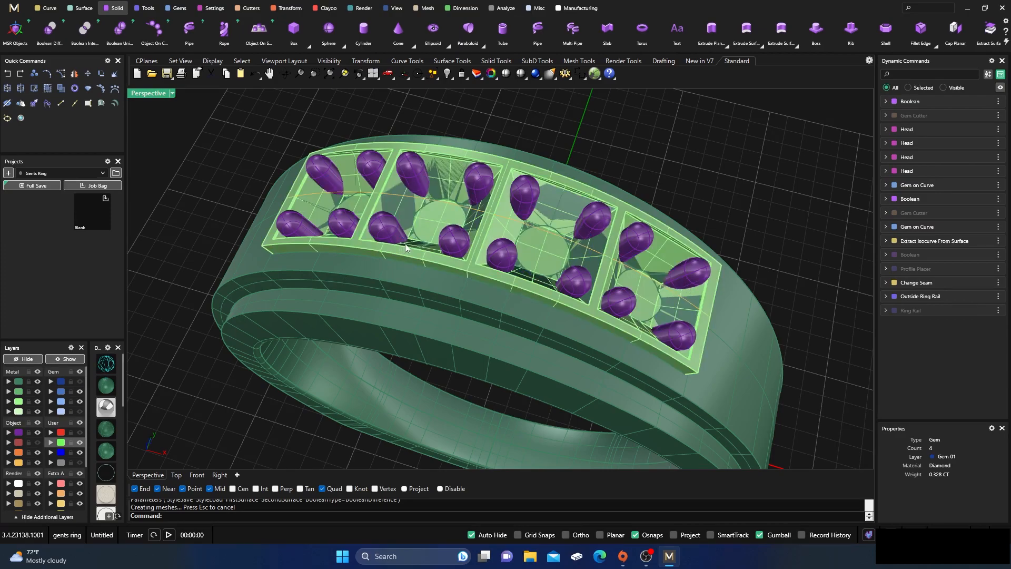
{"action": "left_click", "coordinate": [415, 254]}
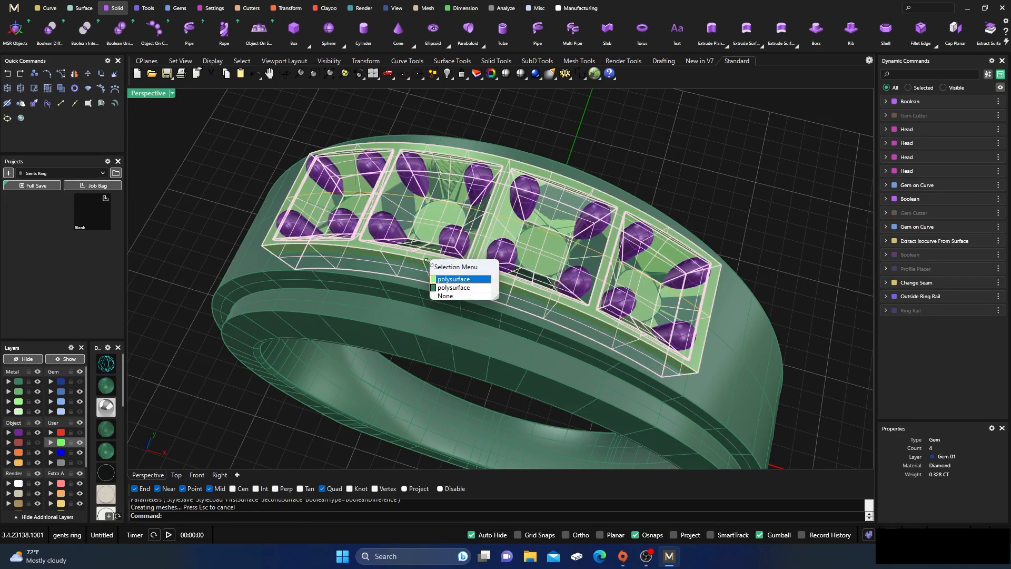
{"action": "left_click", "coordinate": [454, 279]}
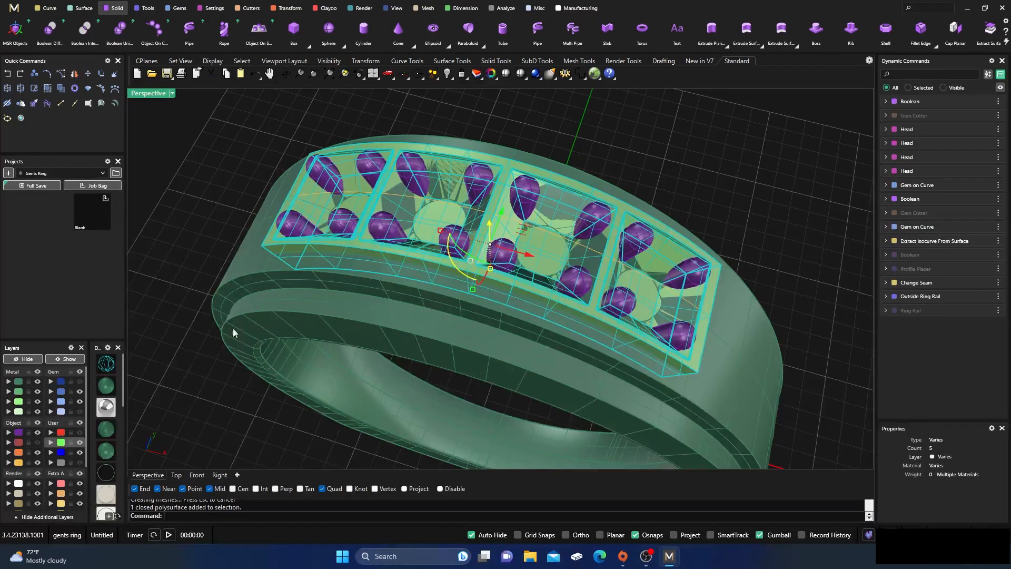
{"action": "left_click", "coordinate": [51, 461]}
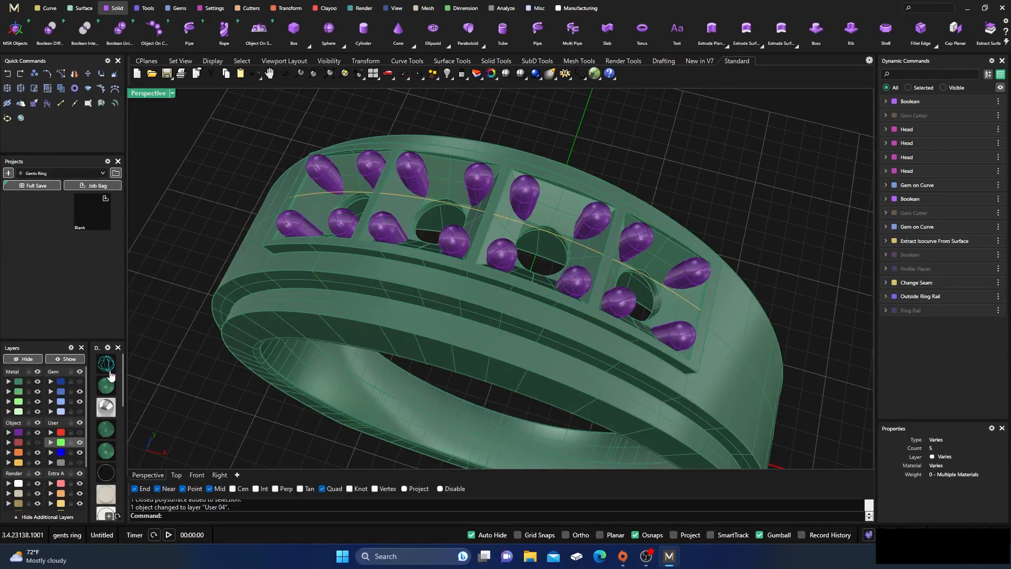
{"action": "right_click_drag", "start_coordinate": [370, 295], "coordinate": [399, 285]}
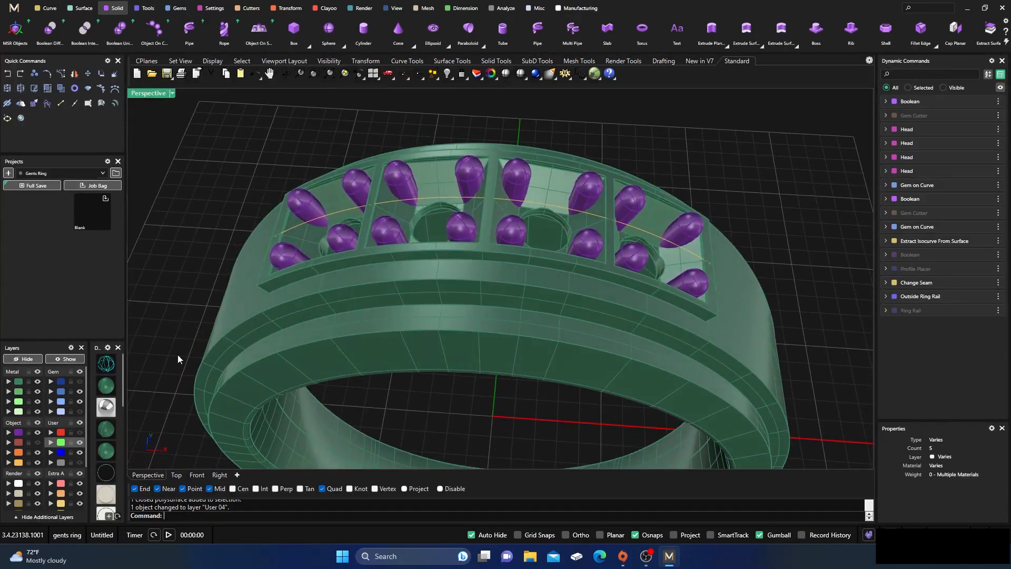
Show the gems again and move the ring band to layer Metal 04
{"action": "left_click", "coordinate": [80, 383]}
{"action": "scroll", "coordinate": [424, 301], "scroll_direction": "down", "scroll_amount": 5}
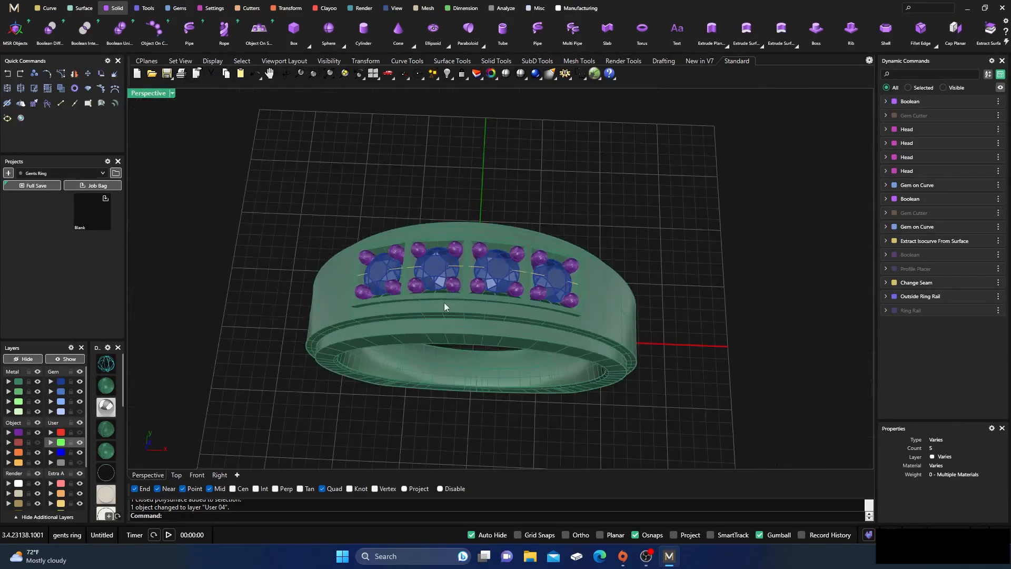
{"action": "right_click_drag", "start_coordinate": [460, 296], "coordinate": [435, 269]}
{"action": "scroll", "coordinate": [455, 249], "scroll_direction": "up", "scroll_amount": 4}
{"action": "left_click", "coordinate": [455, 247], "text": "shift"}
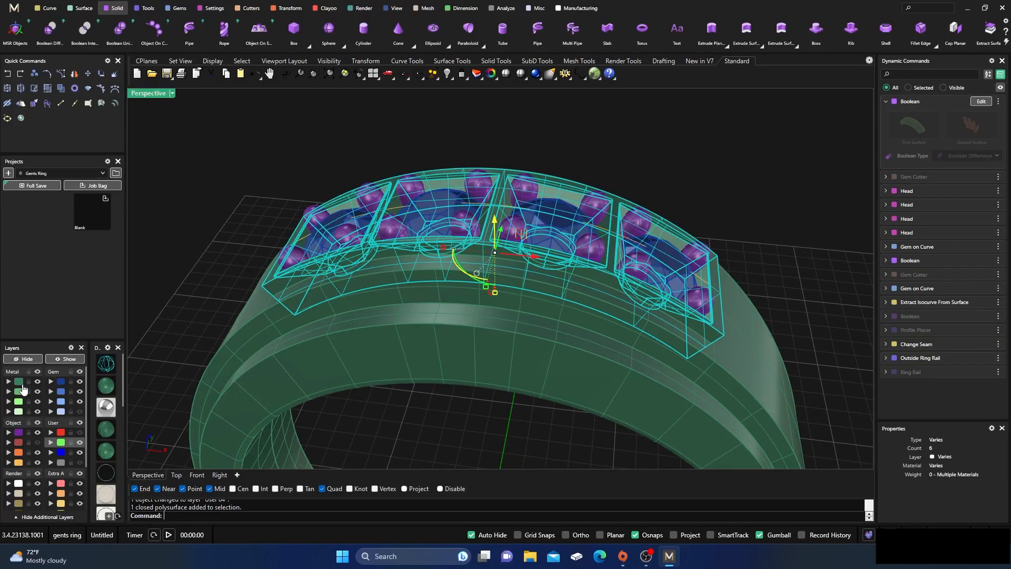
{"action": "left_click", "coordinate": [242, 200]}
{"action": "left_click", "coordinate": [271, 373]}
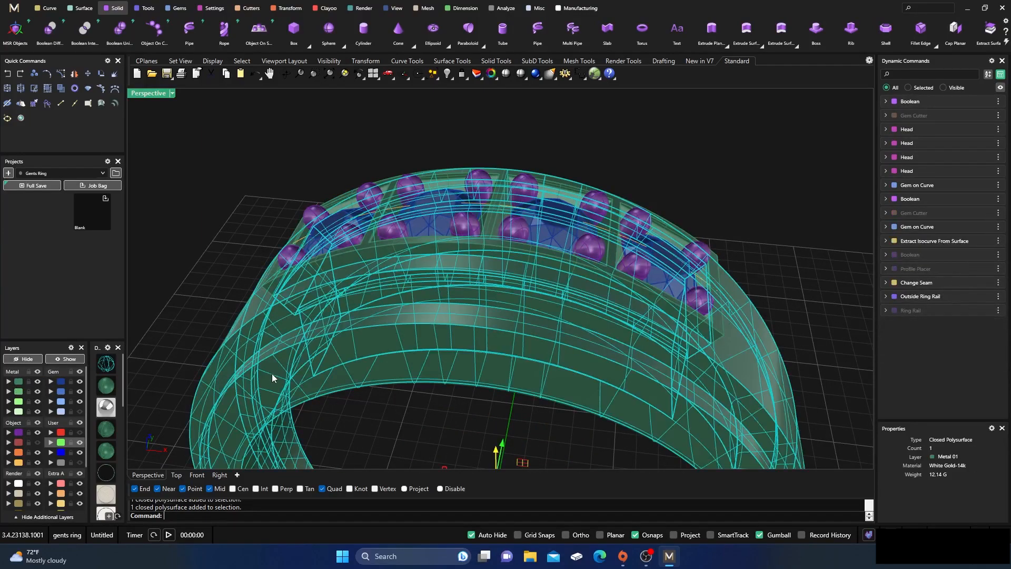
{"action": "left_click", "coordinate": [16, 410]}
{"action": "left_click", "coordinate": [174, 257]}
Use Blend Edge on the two outer edges of the band's raised upper tier, with the preview turned on
{"action": "scroll", "coordinate": [366, 179], "scroll_direction": "down", "scroll_amount": 4}
{"action": "right_click_drag", "start_coordinate": [366, 179], "coordinate": [379, 245]}
{"action": "scroll", "coordinate": [449, 212], "scroll_direction": "up", "scroll_amount": 6}
{"action": "scroll", "coordinate": [483, 194], "scroll_direction": "down", "scroll_amount": 6}
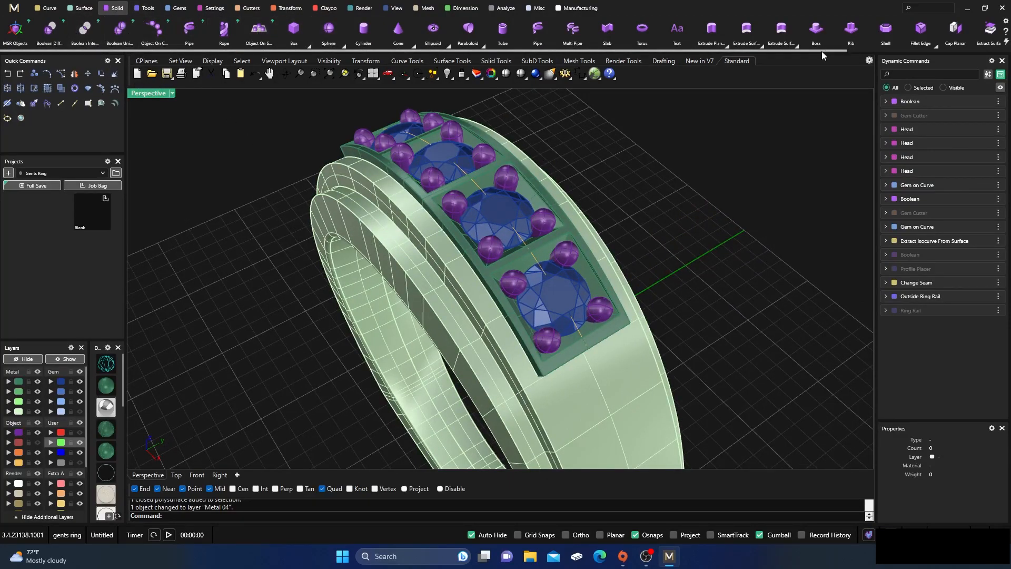
{"action": "left_click", "coordinate": [934, 45]}
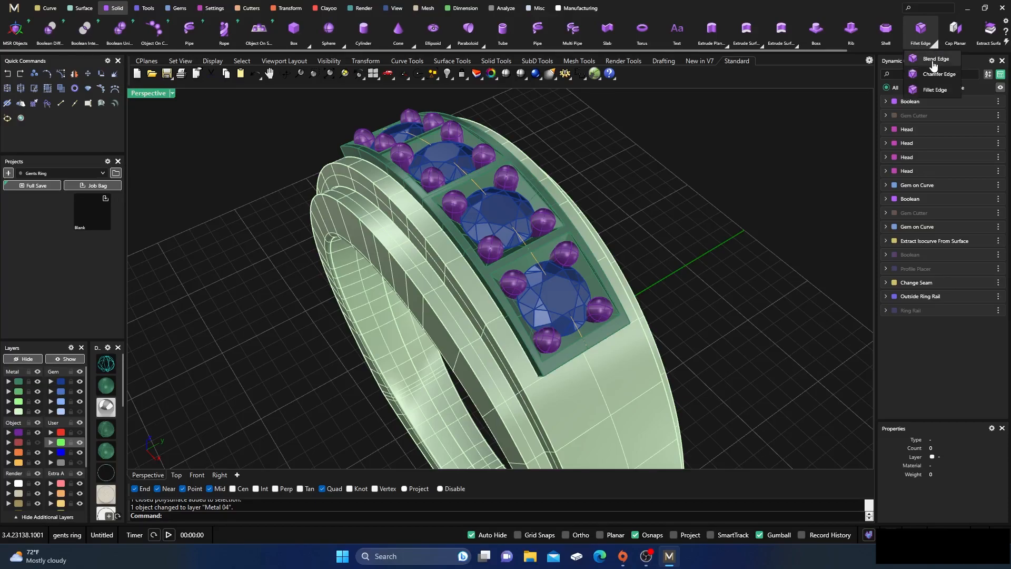
{"action": "left_click", "coordinate": [933, 60]}
{"action": "scroll", "coordinate": [317, 215], "scroll_direction": "down", "scroll_amount": 1}
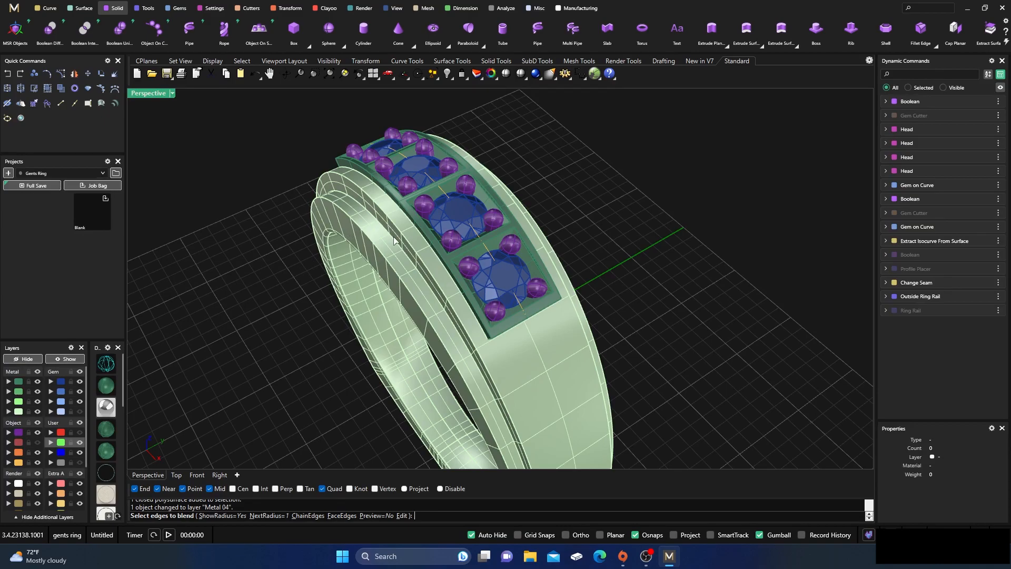
{"action": "scroll", "coordinate": [395, 213], "scroll_direction": "up", "scroll_amount": 3}
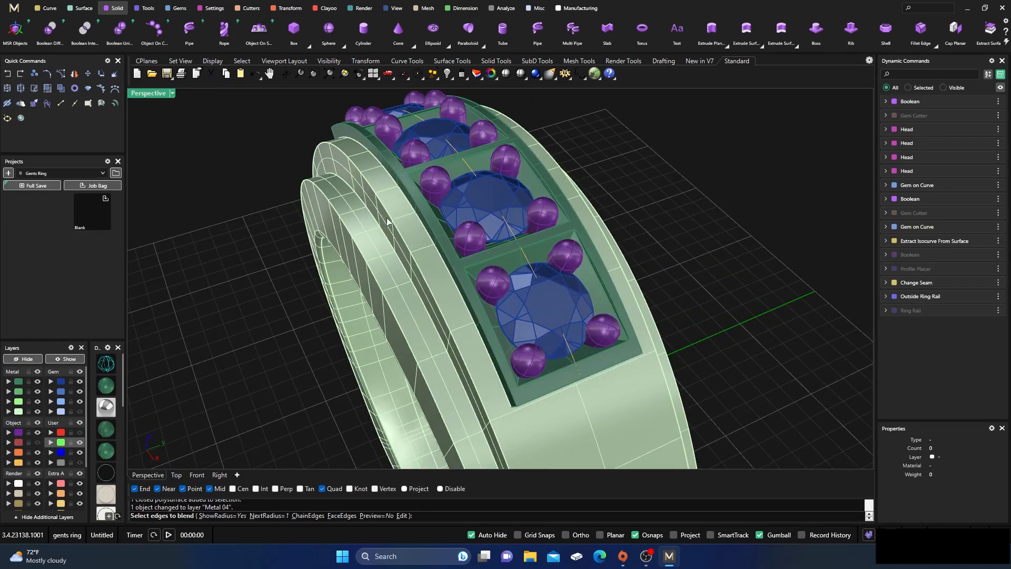
{"action": "left_click", "coordinate": [393, 223]}
{"action": "right_click_drag", "start_coordinate": [495, 230], "coordinate": [466, 218]}
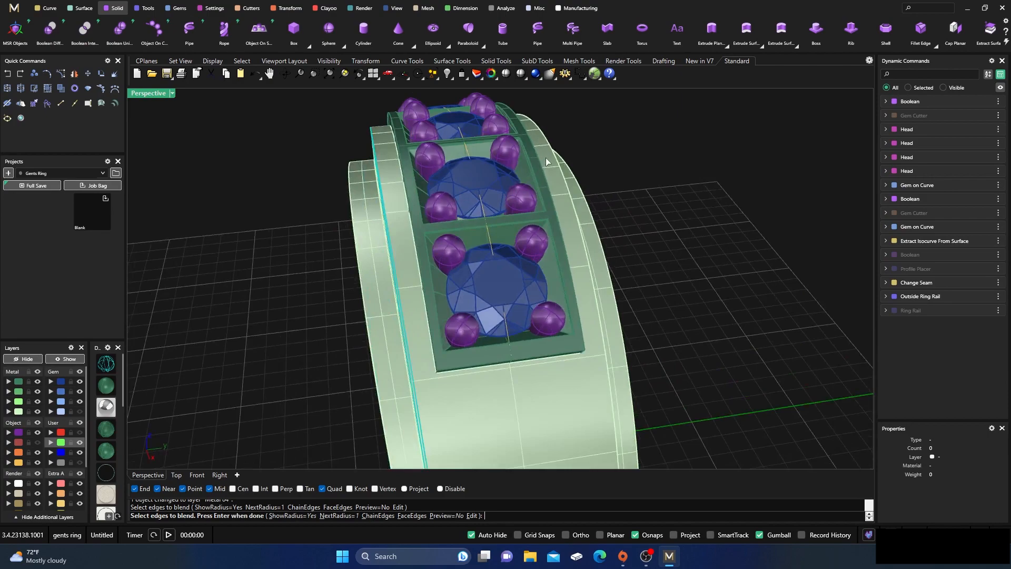
{"action": "left_click", "coordinate": [547, 137]}
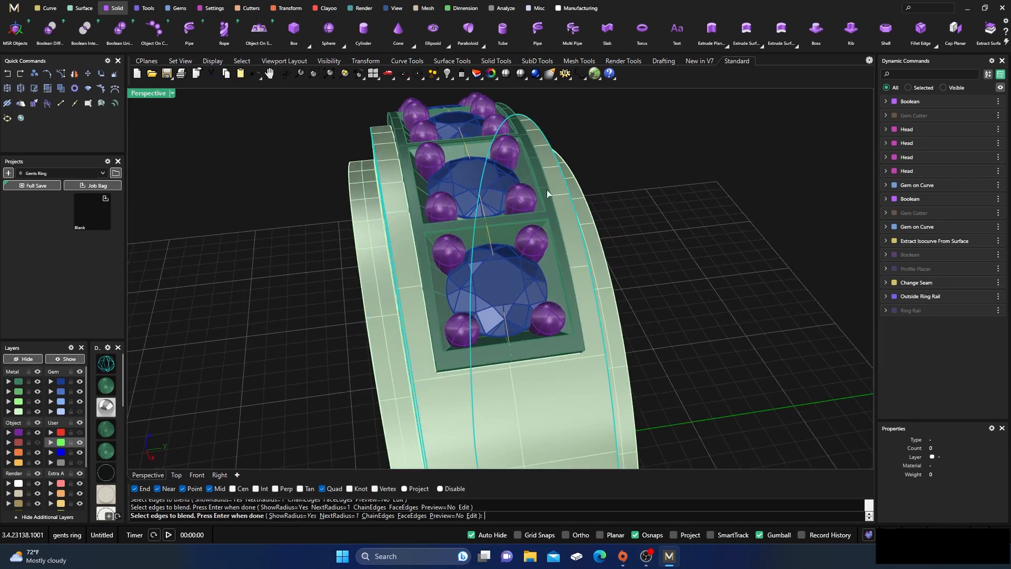
{"action": "left_click", "coordinate": [445, 515]}
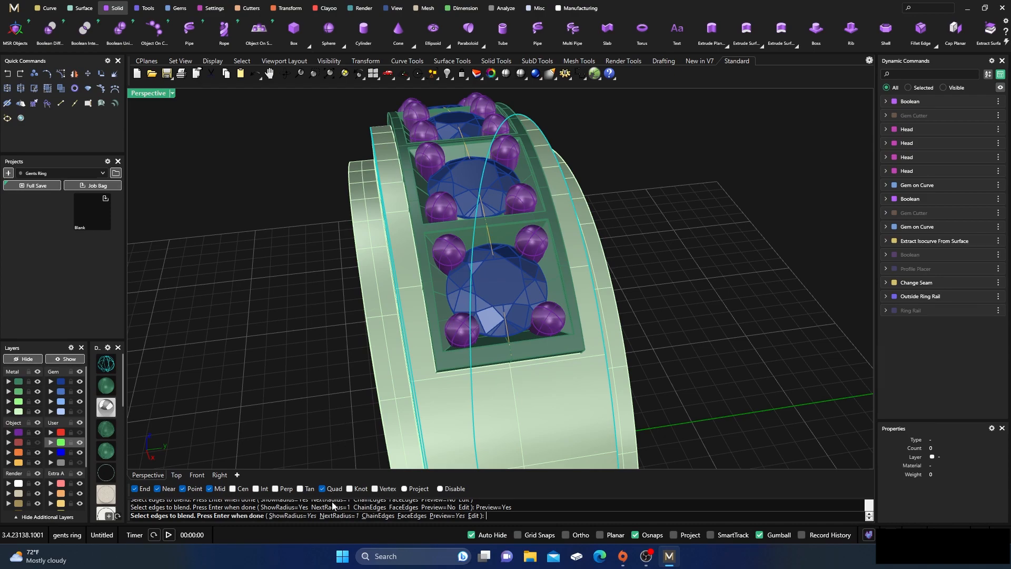
{"action": "key", "text": "Return"}
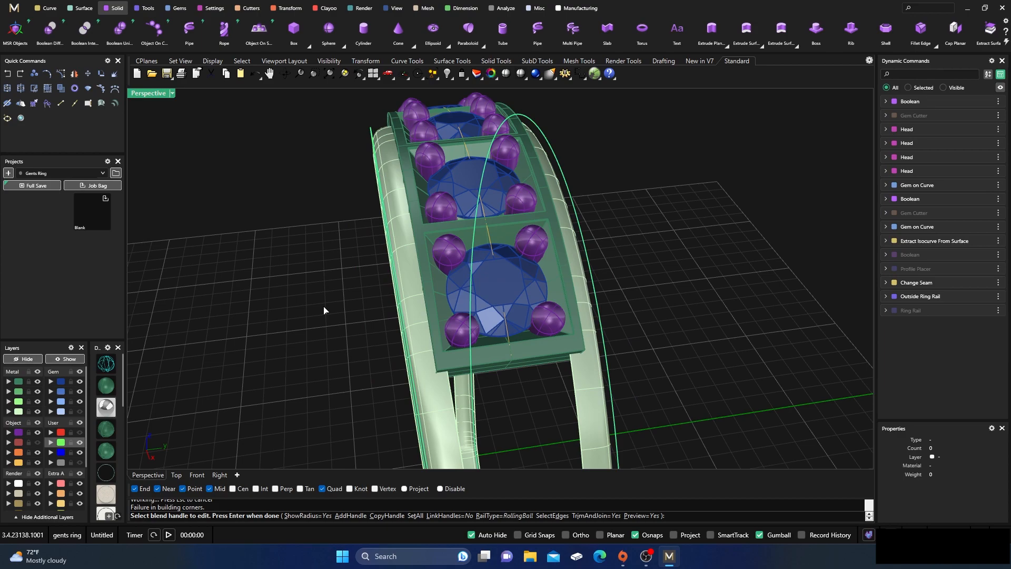
Try a radius of 0.3 for all handles of the upper-tier edge blend
{"action": "left_click", "coordinate": [421, 515]}
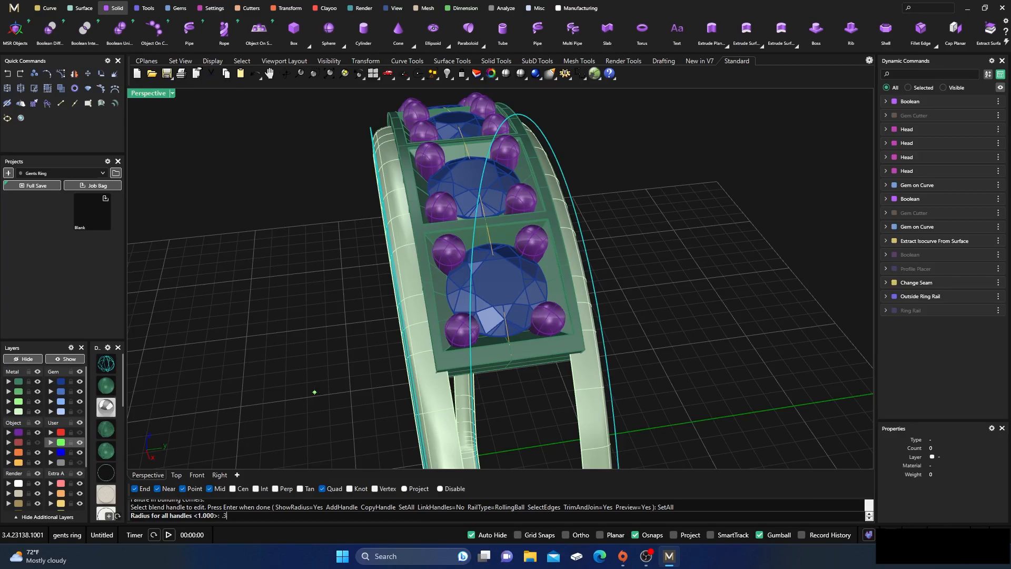
{"action": "key", "text": "Return"}
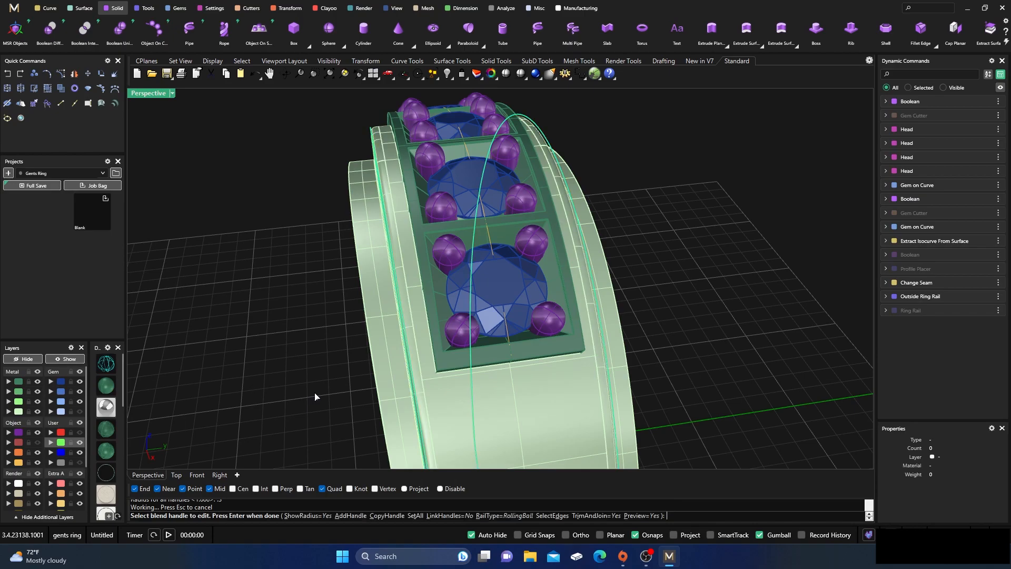
{"action": "right_click_drag", "start_coordinate": [341, 338], "coordinate": [346, 303]}
{"action": "scroll", "coordinate": [394, 156], "scroll_direction": "up", "scroll_amount": 3}
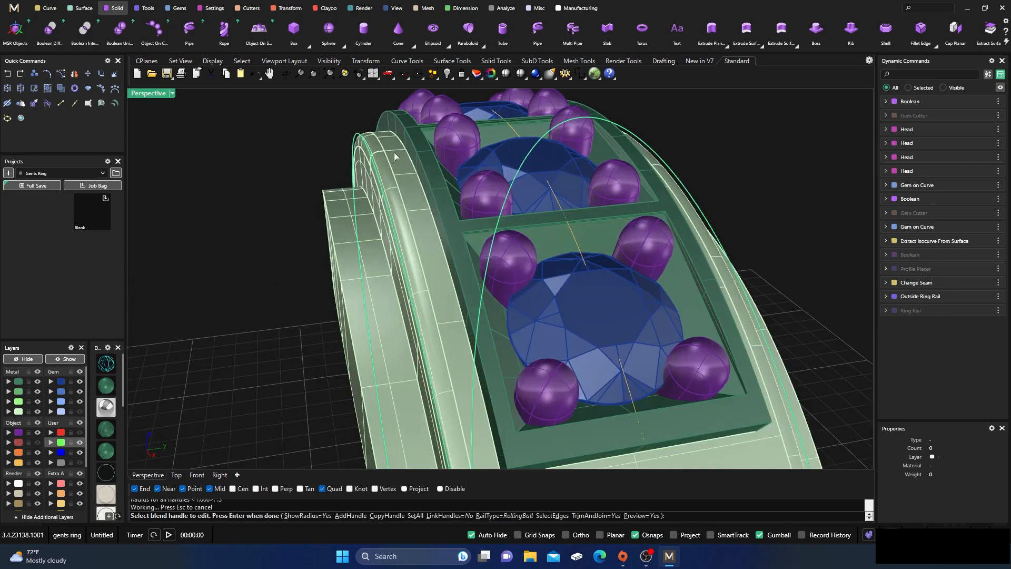
Set all handles of the upper-tier blend to a 0.4 radius, accept it, and check the band's object type
{"action": "left_click", "coordinate": [414, 515]}
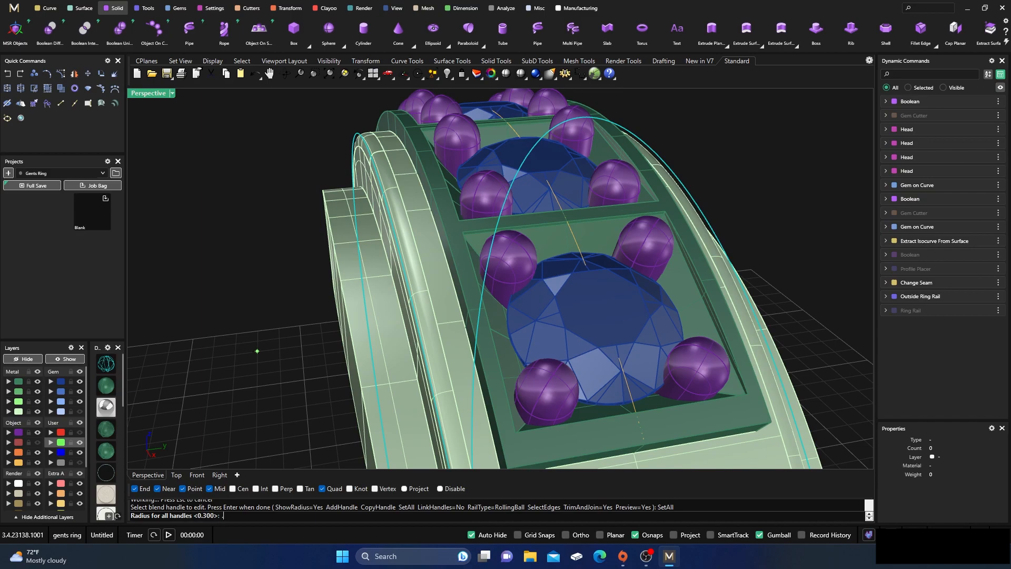
{"action": "key", "text": "Return"}
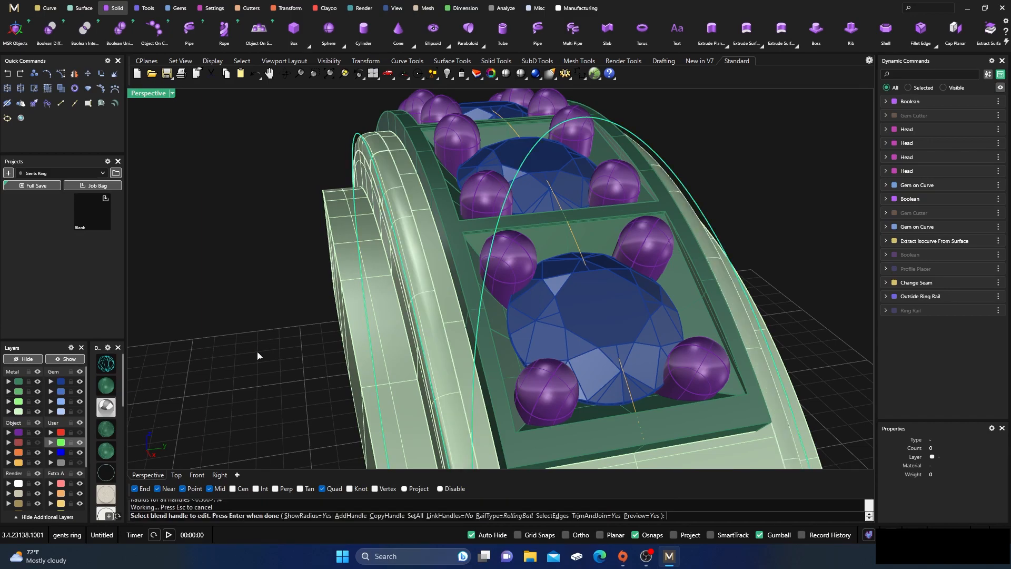
{"action": "scroll", "coordinate": [306, 285], "scroll_direction": "down", "scroll_amount": 4}
{"action": "mouse_move", "coordinate": [307, 284]}
{"action": "right_mouse_down"}
{"action": "mouse_move", "coordinate": [350, 339]}
{"action": "mouse_move", "coordinate": [306, 288]}
{"action": "right_mouse_up"}
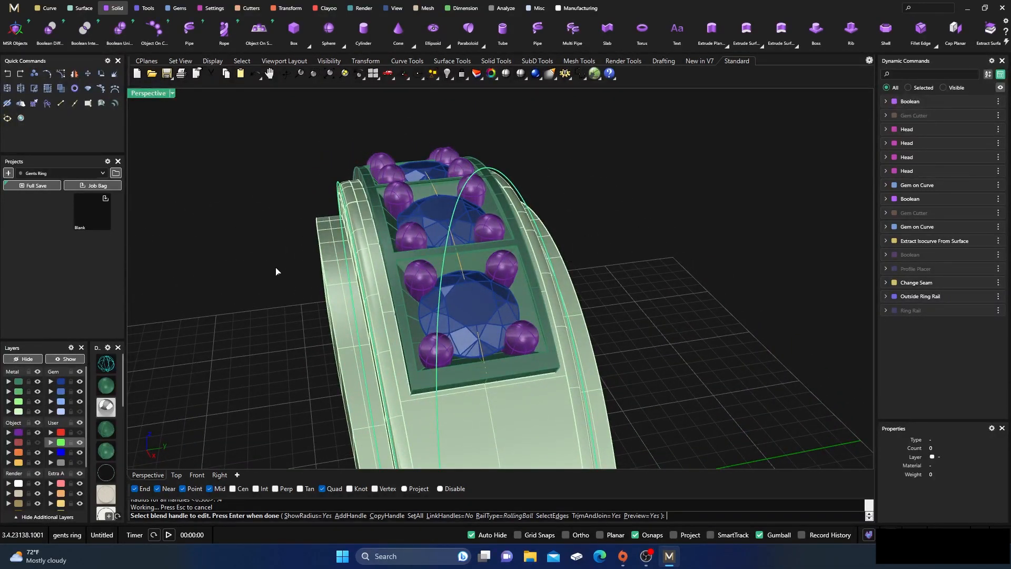
{"action": "key", "text": "Return"}
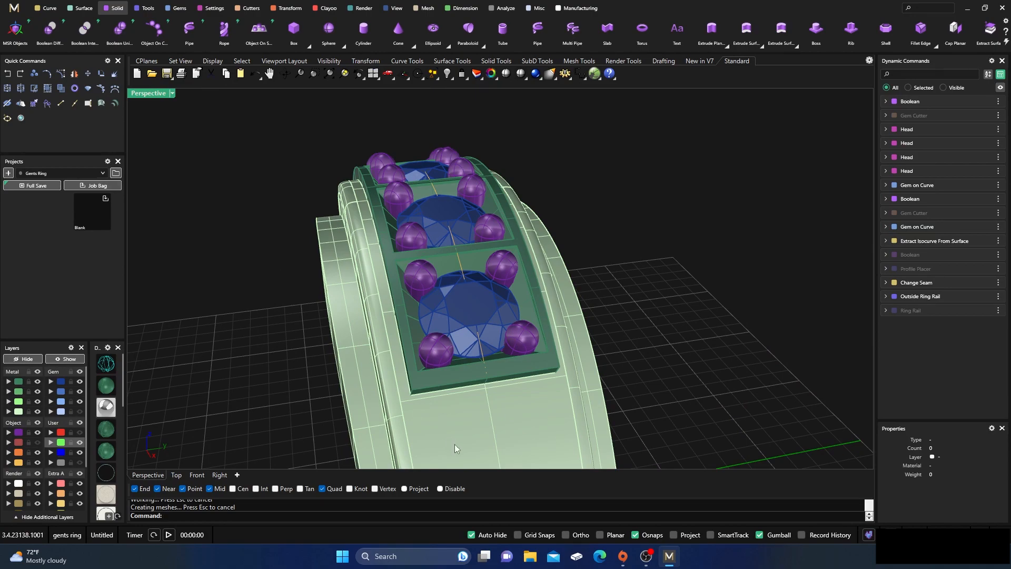
{"action": "left_click", "coordinate": [449, 447]}
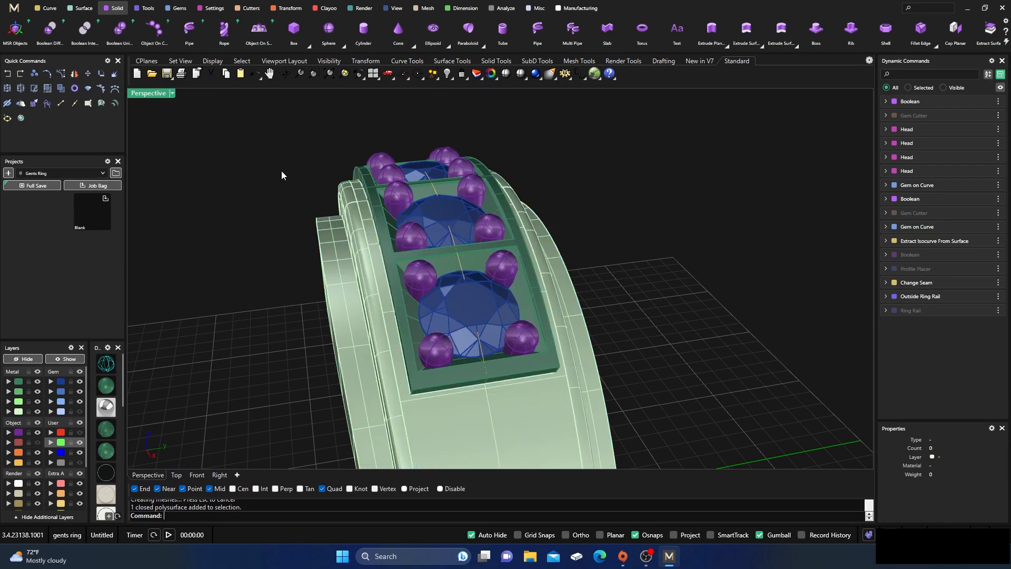
Repeat Blend Edge on the outermost edges of the band's lower step on both sides and preview the blend
{"action": "right_click", "coordinate": [279, 238]}
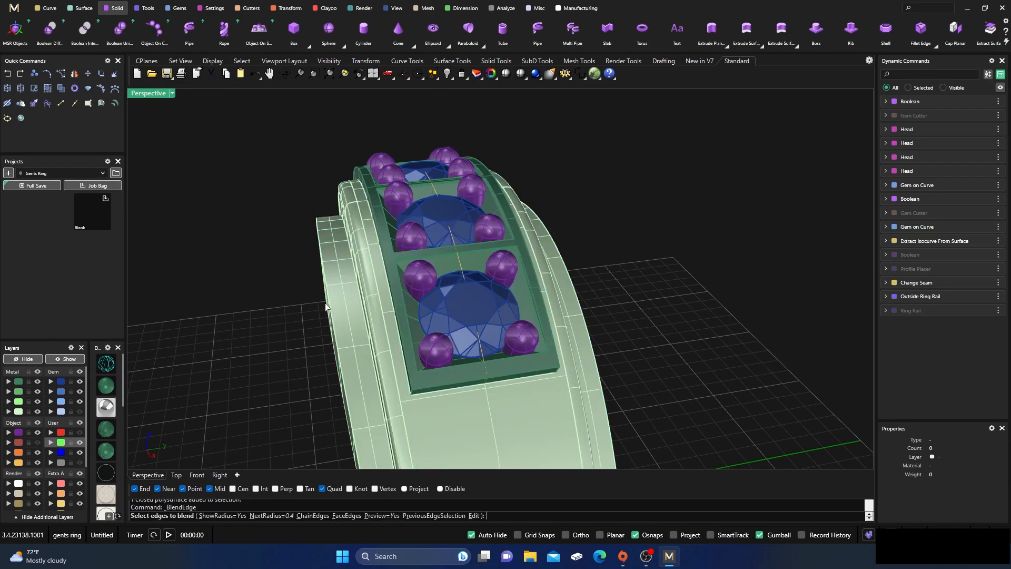
{"action": "right_click_drag", "start_coordinate": [305, 260], "coordinate": [297, 259]}
{"action": "left_click", "coordinate": [321, 246]}
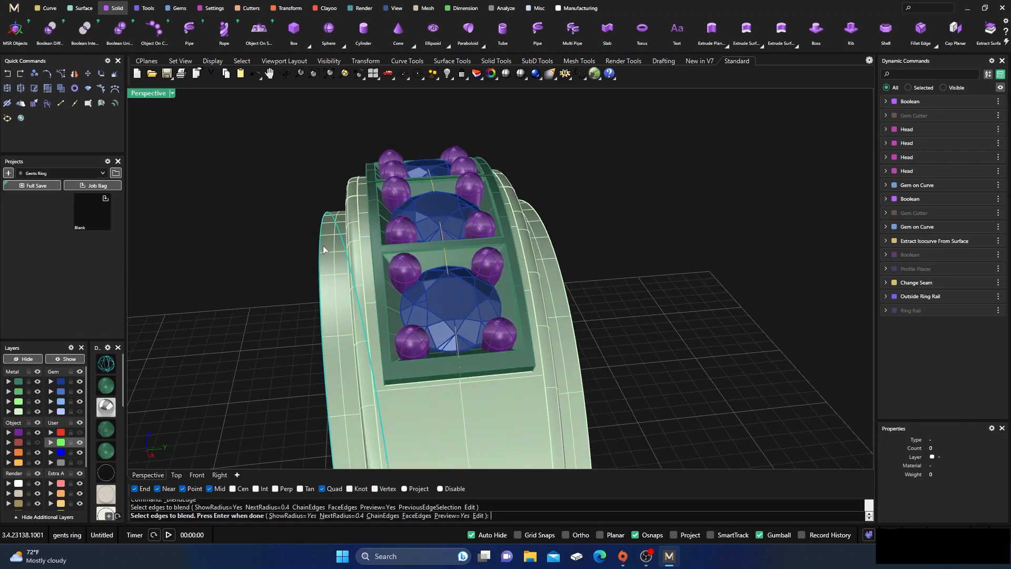
{"action": "left_click", "coordinate": [553, 259]}
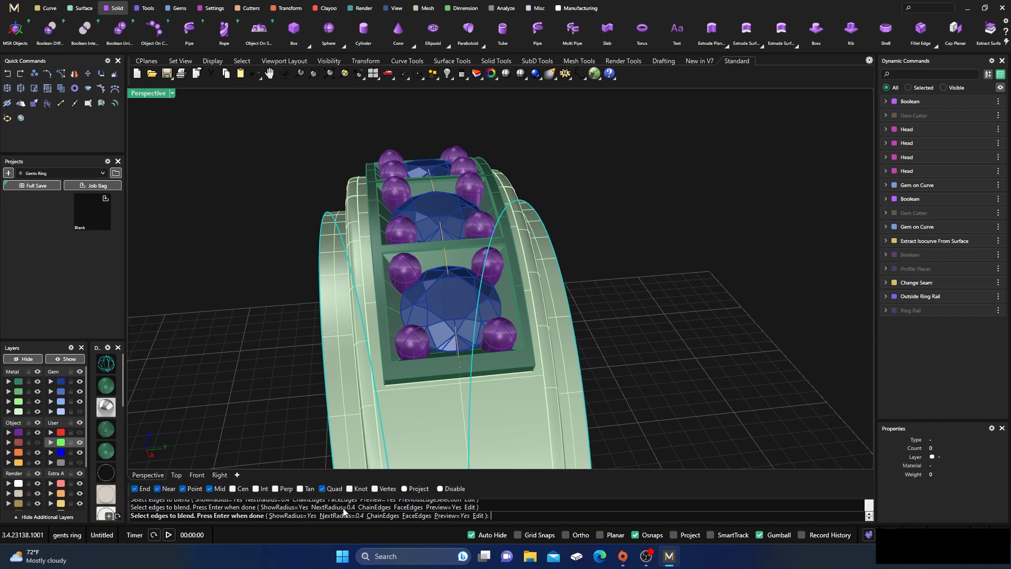
{"action": "key", "text": "Return"}
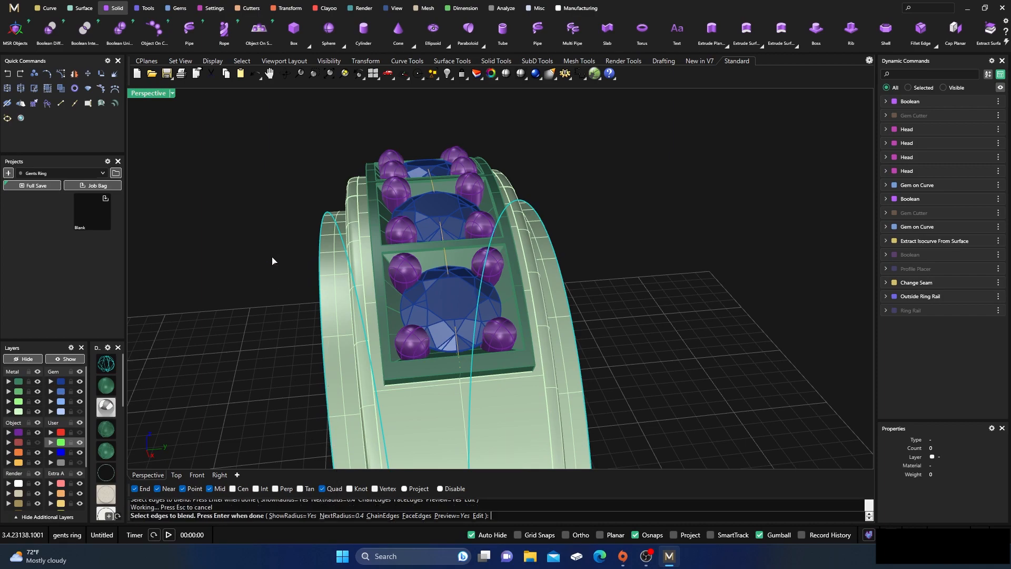
{"action": "right_click_drag", "start_coordinate": [273, 260], "coordinate": [295, 250]}
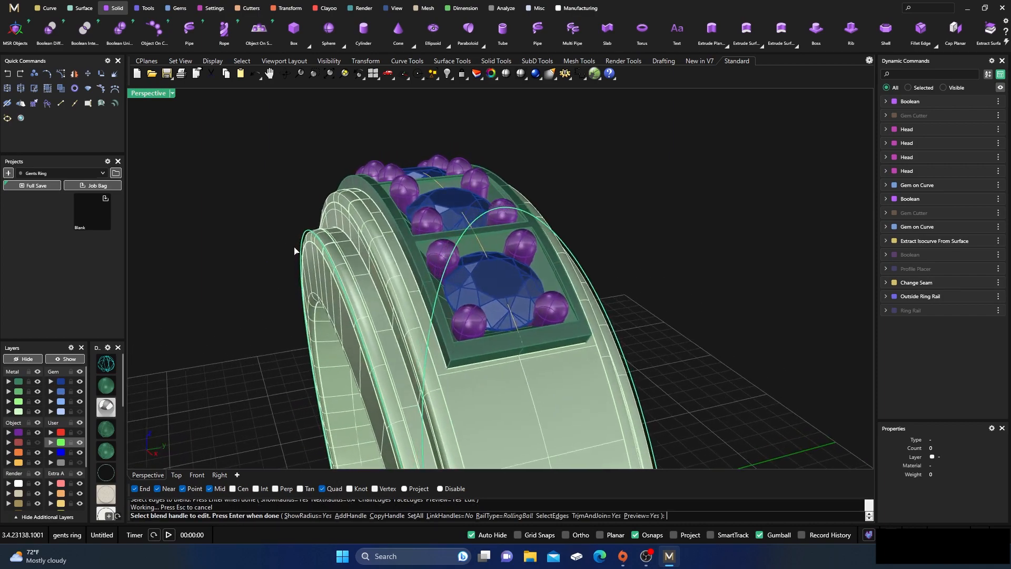
Try a radius of 0.5 for all handles of the lower-step edge blend
{"action": "left_click", "coordinate": [415, 516]}
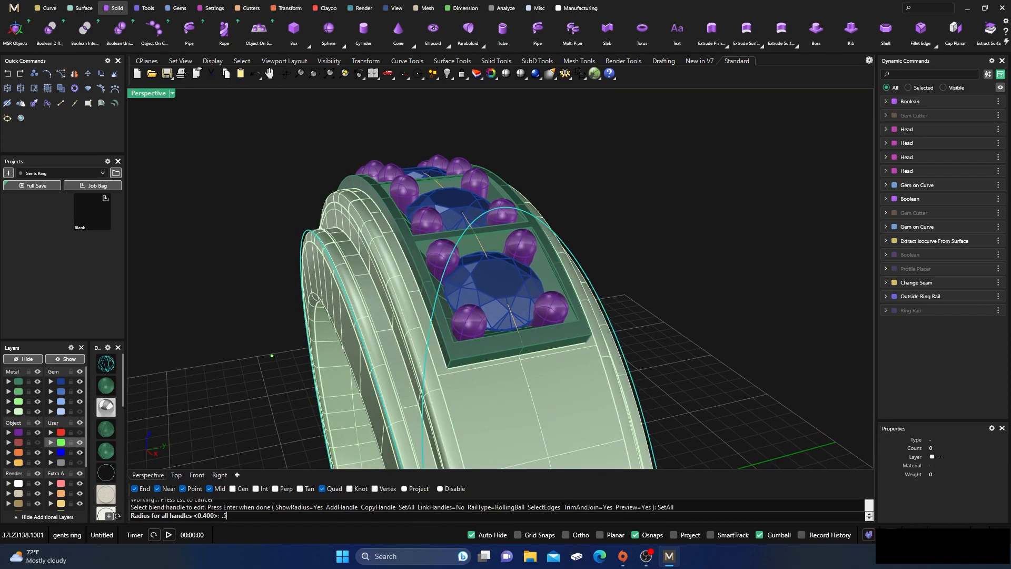
{"action": "type", "text": ".5"}
{"action": "key", "text": "Return"}
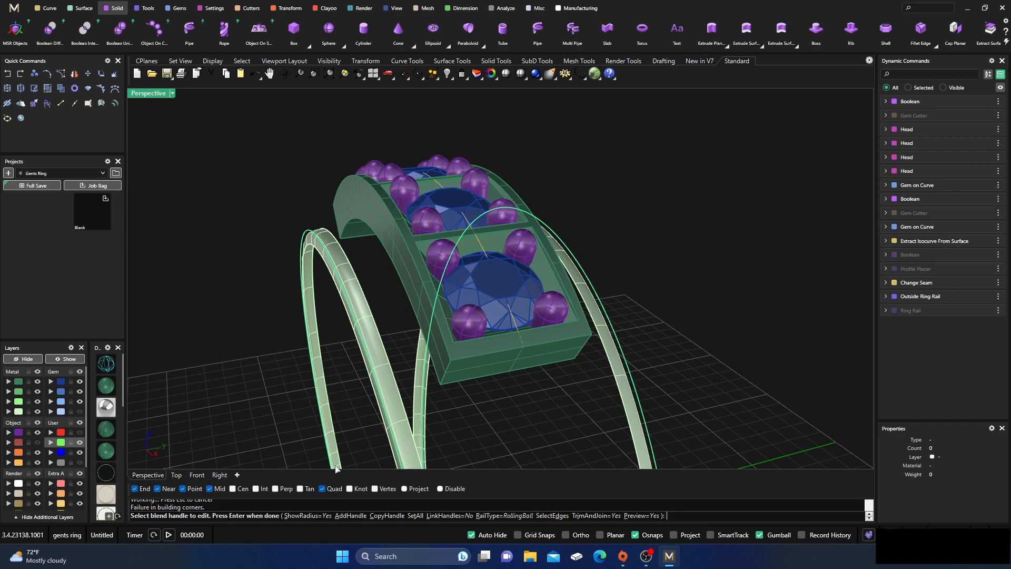
Set all handles of the lower-step blend to a 0.4 radius, accept it, and check the band's object type
{"action": "left_click", "coordinate": [415, 516]}
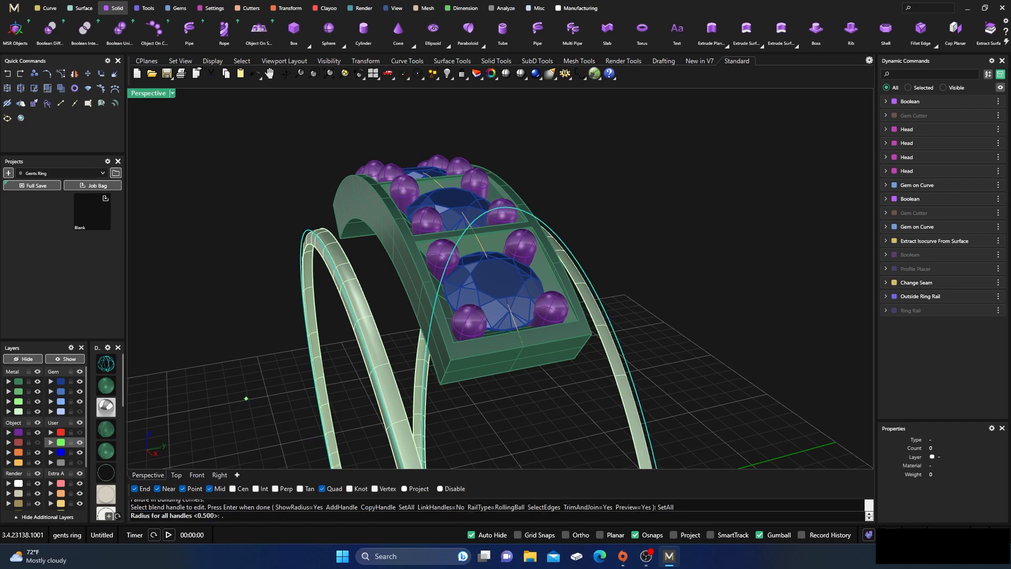
{"action": "key", "text": "Return"}
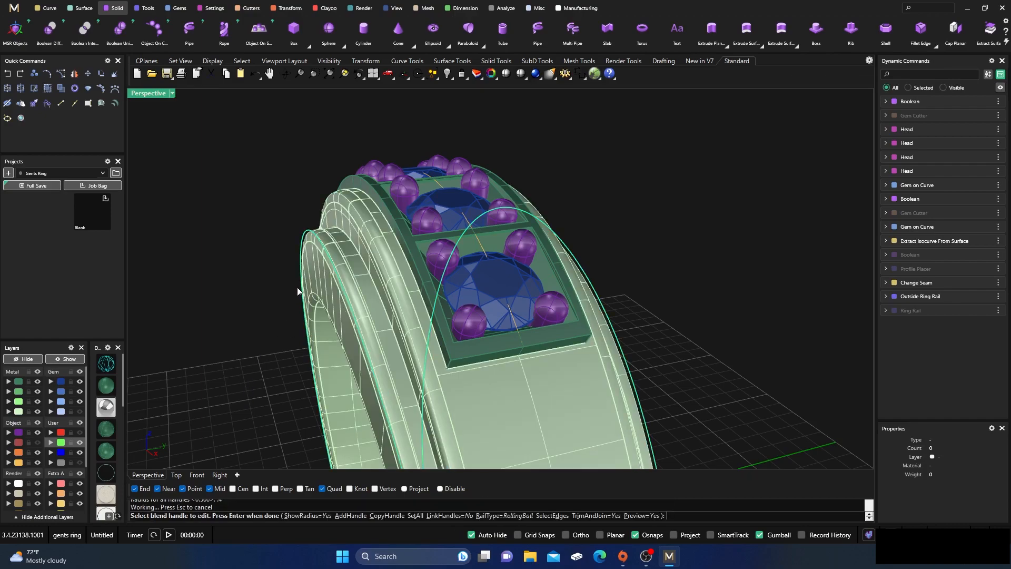
{"action": "key", "text": "Return"}
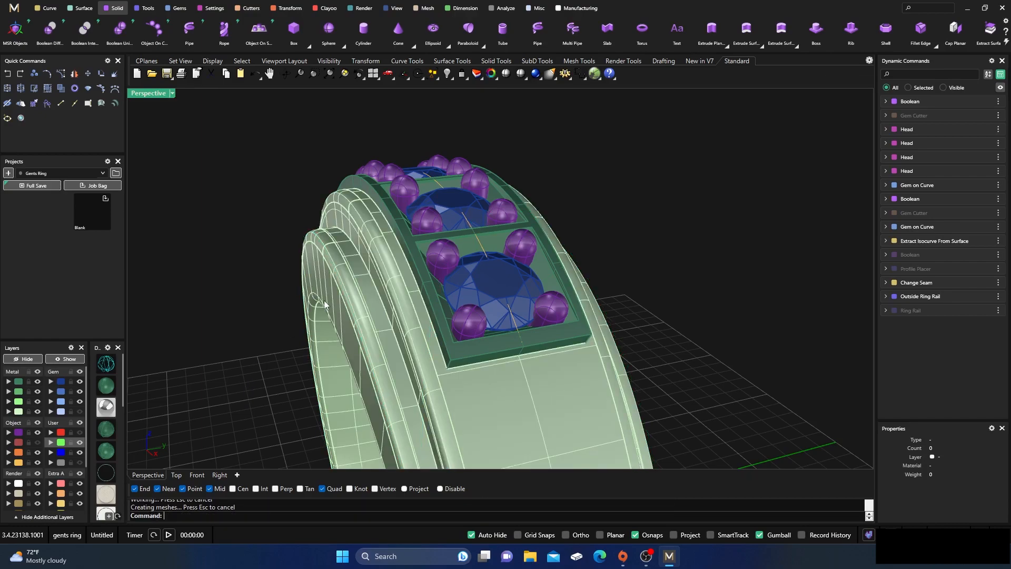
{"action": "left_click", "coordinate": [499, 409]}
{"action": "left_click", "coordinate": [643, 239]}
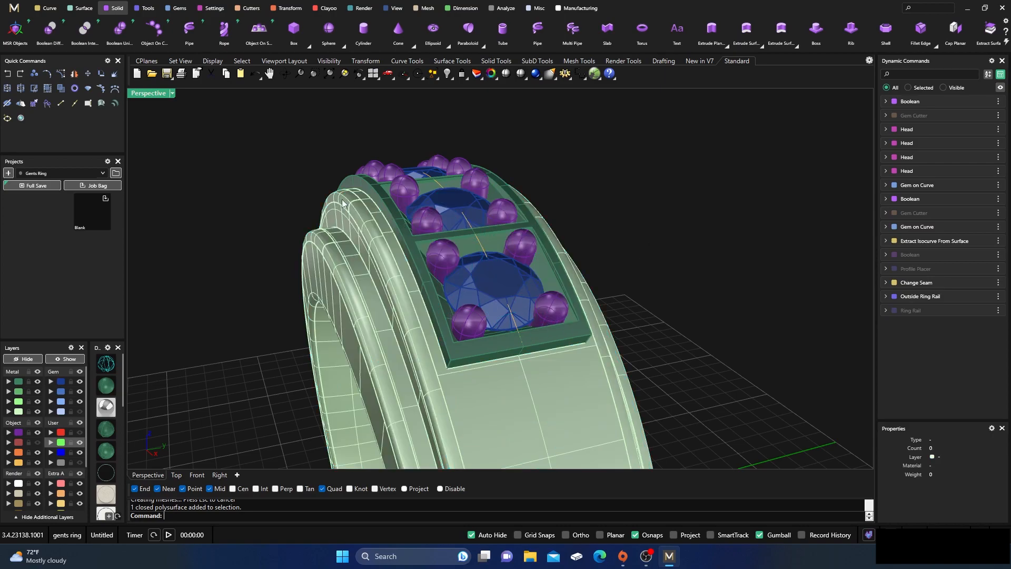
Blend all edges around the opening inside the band beneath the gem seats with a 0.4 radius, then check the band's object type
{"action": "scroll", "coordinate": [342, 200], "scroll_direction": "down", "scroll_amount": 6}
{"action": "right_click_drag", "start_coordinate": [327, 367], "coordinate": [404, 218]}
{"action": "scroll", "coordinate": [386, 195], "scroll_direction": "up", "scroll_amount": 8}
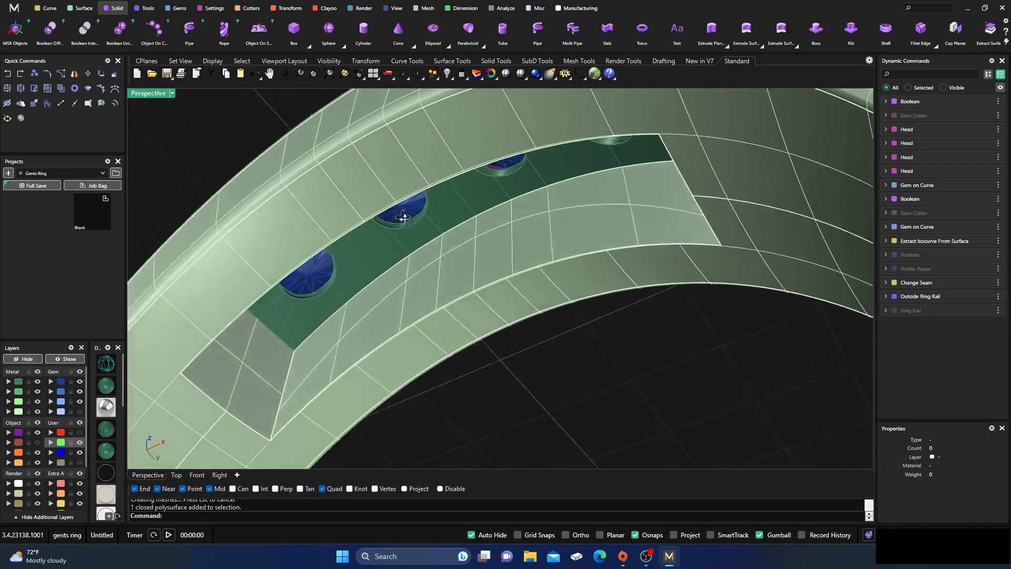
{"action": "right_click", "coordinate": [507, 400]}
{"action": "left_click", "coordinate": [450, 306]}
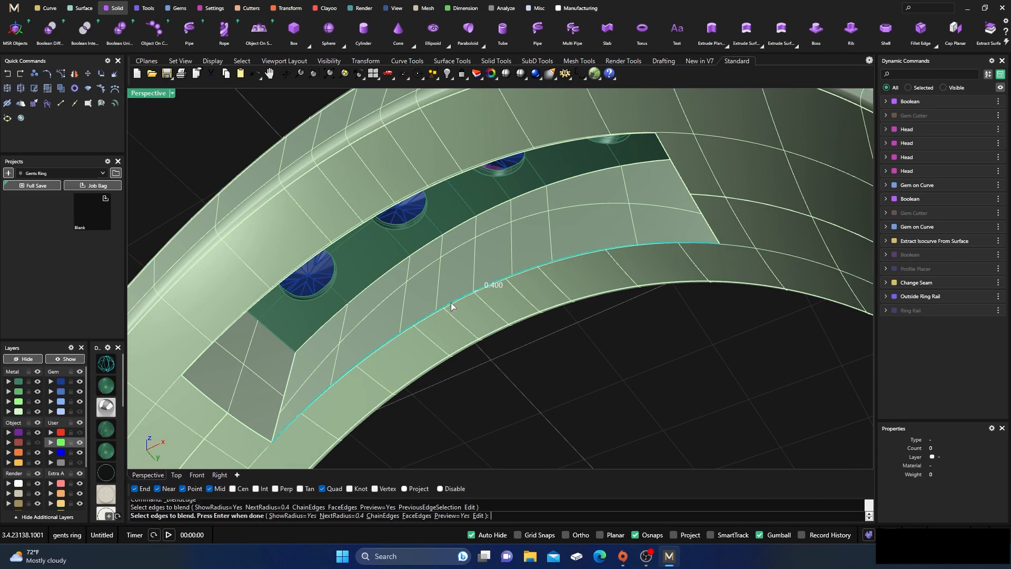
{"action": "left_click", "coordinate": [678, 182]}
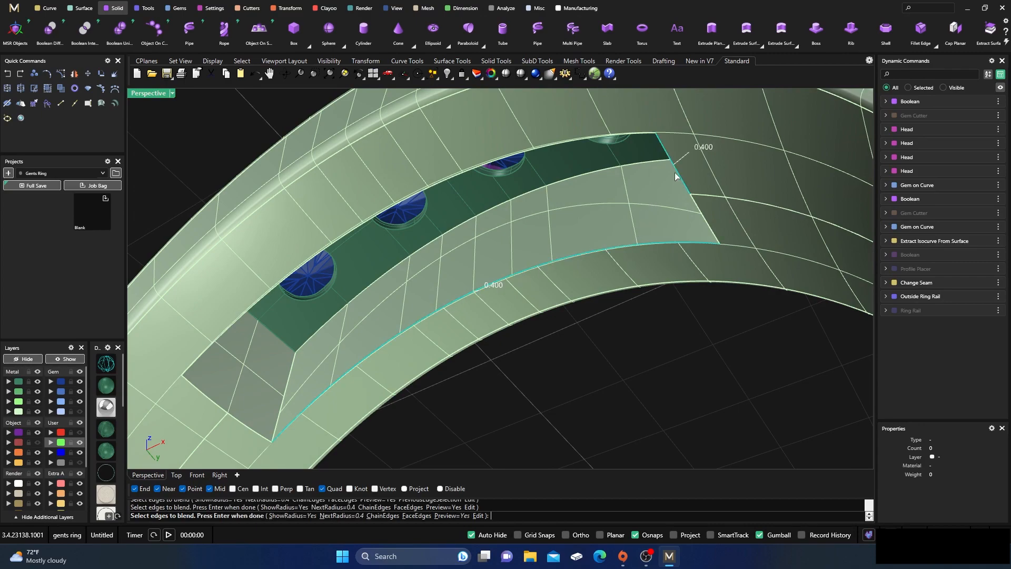
{"action": "left_click", "coordinate": [699, 216]}
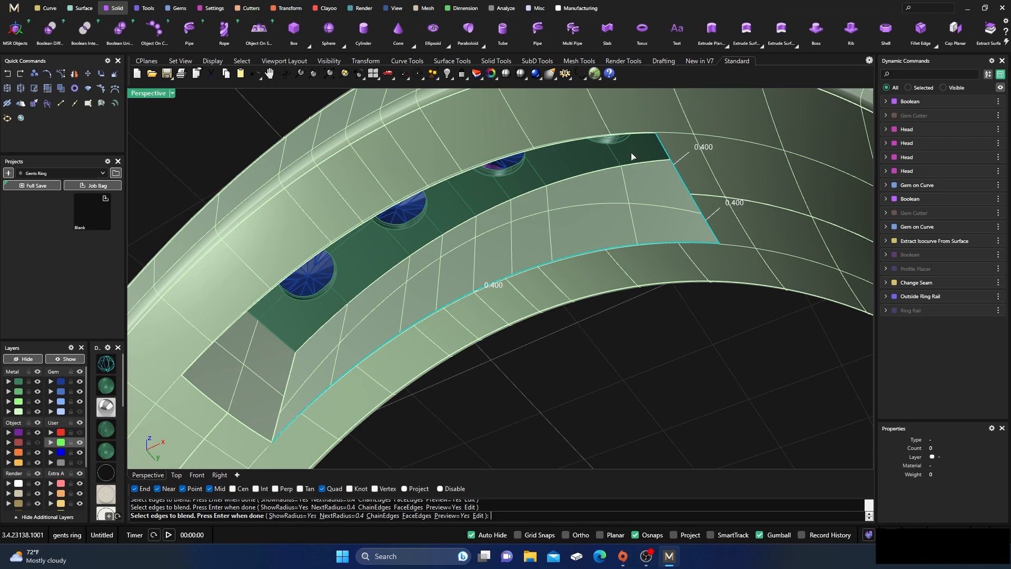
{"action": "left_click", "coordinate": [618, 136]}
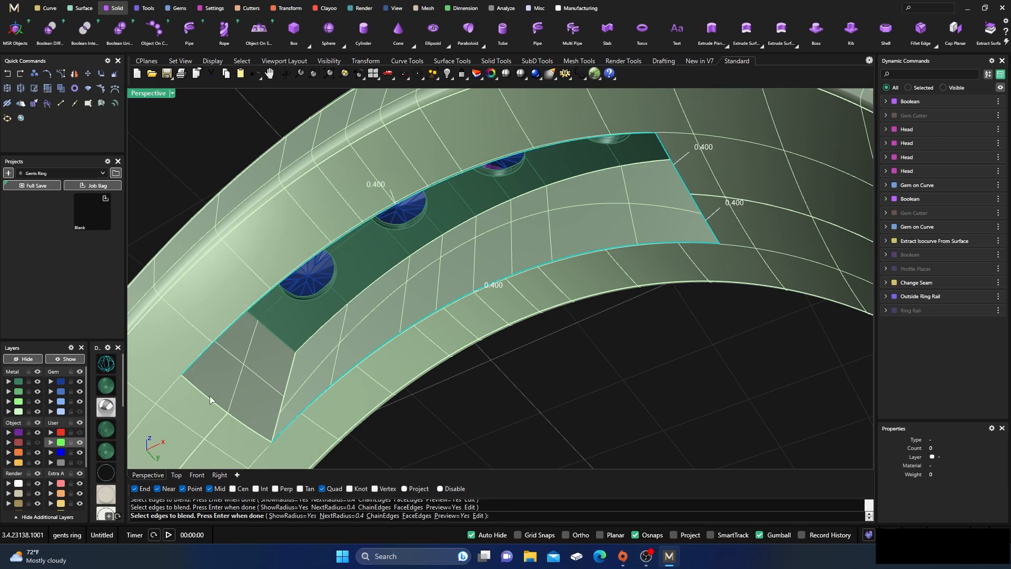
{"action": "left_click", "coordinate": [253, 430]}
{"action": "key", "text": "Return"}
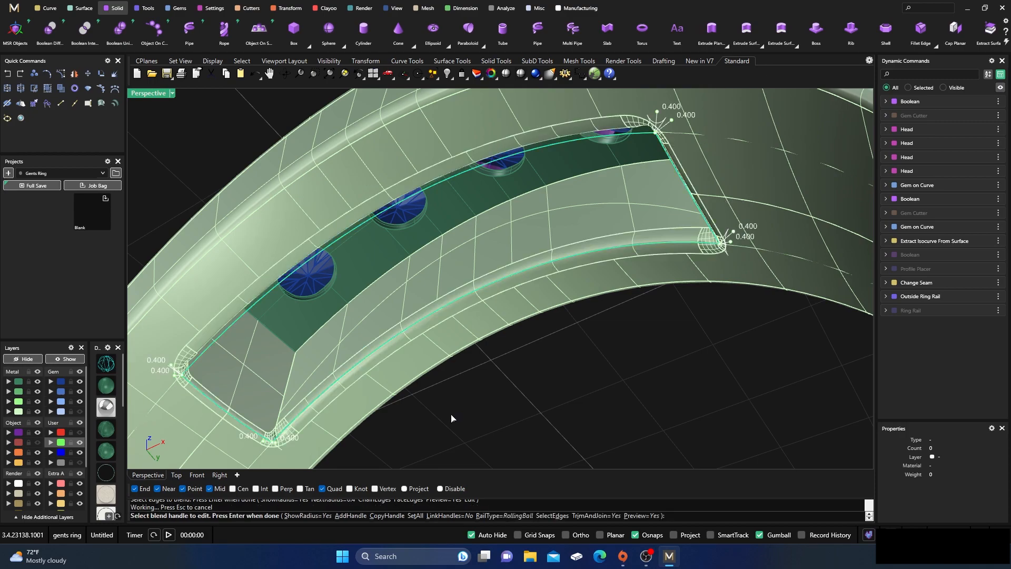
{"action": "key", "text": "Return"}
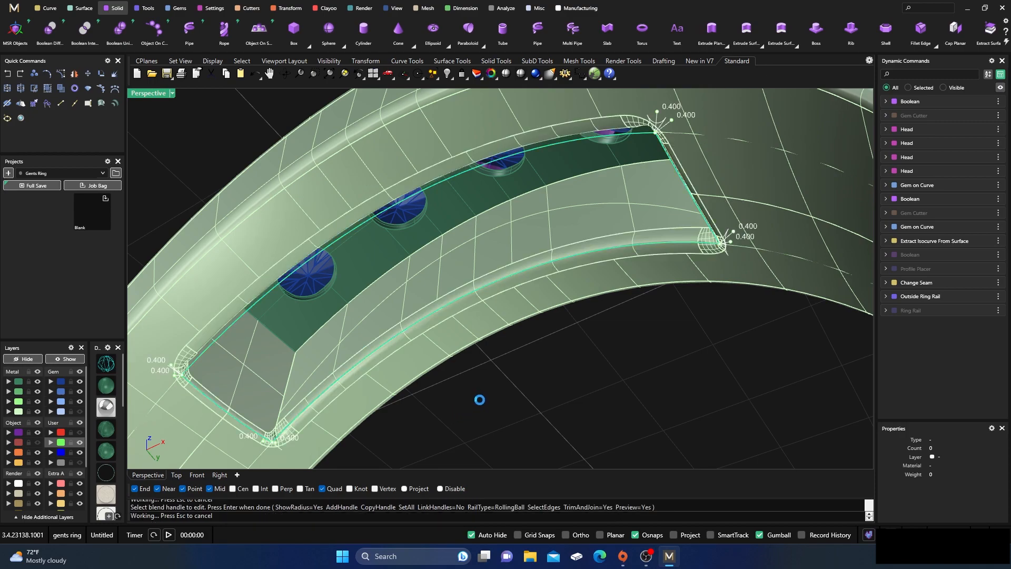
{"action": "left_click", "coordinate": [460, 333]}
{"action": "left_click", "coordinate": [521, 363]}
{"action": "scroll", "coordinate": [512, 332], "scroll_direction": "down", "scroll_amount": 10}
{"action": "right_click_drag", "start_coordinate": [476, 302], "coordinate": [426, 438]}
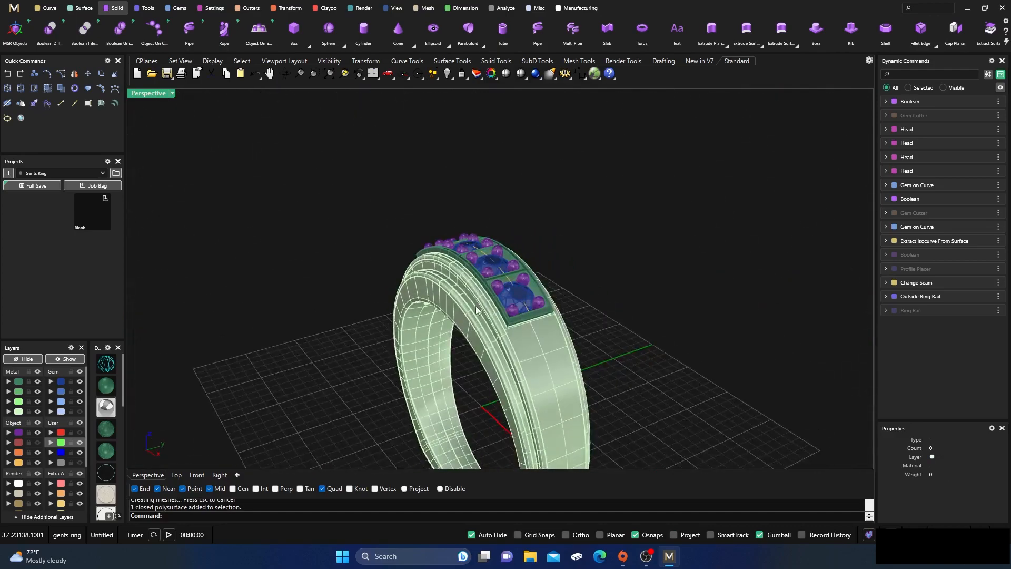
Start Blend Edge on the four outer top edges of the gem panel and preview it with a 0.4 radius
{"action": "scroll", "coordinate": [476, 303], "scroll_direction": "up", "scroll_amount": 6}
{"action": "scroll", "coordinate": [485, 249], "scroll_direction": "up", "scroll_amount": 3}
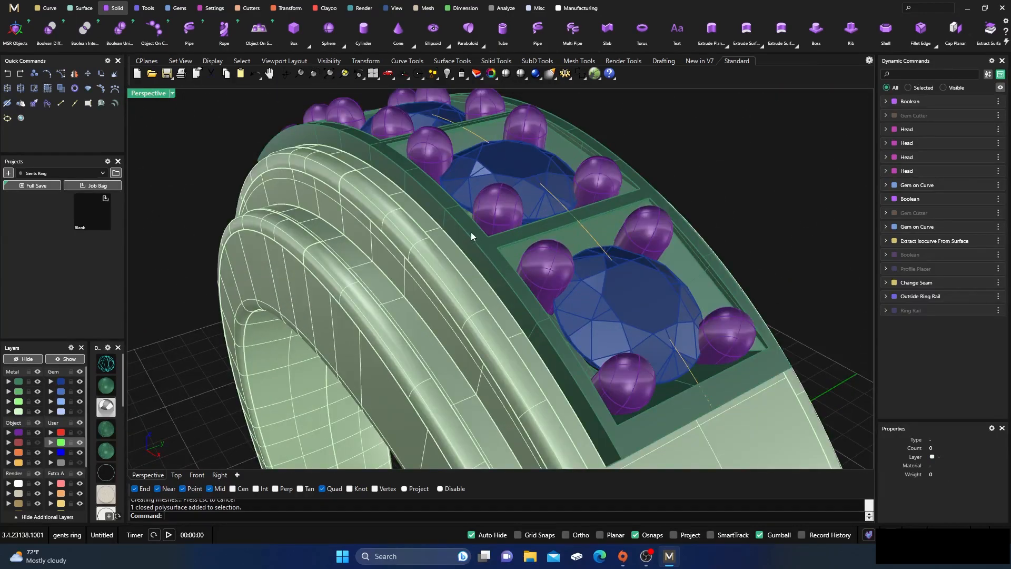
{"action": "right_click_drag", "start_coordinate": [469, 271], "coordinate": [410, 239]}
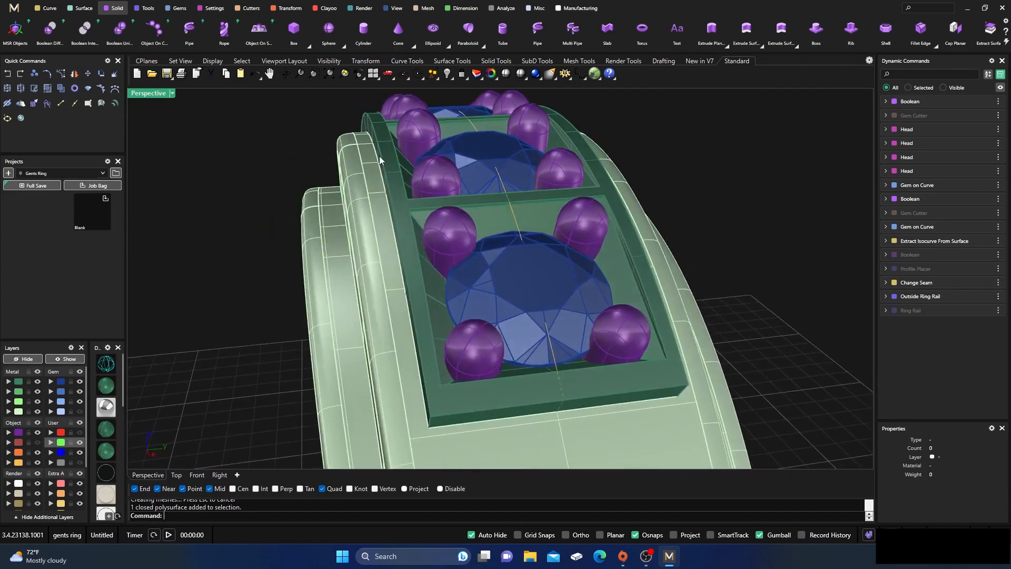
{"action": "right_click", "coordinate": [241, 231]}
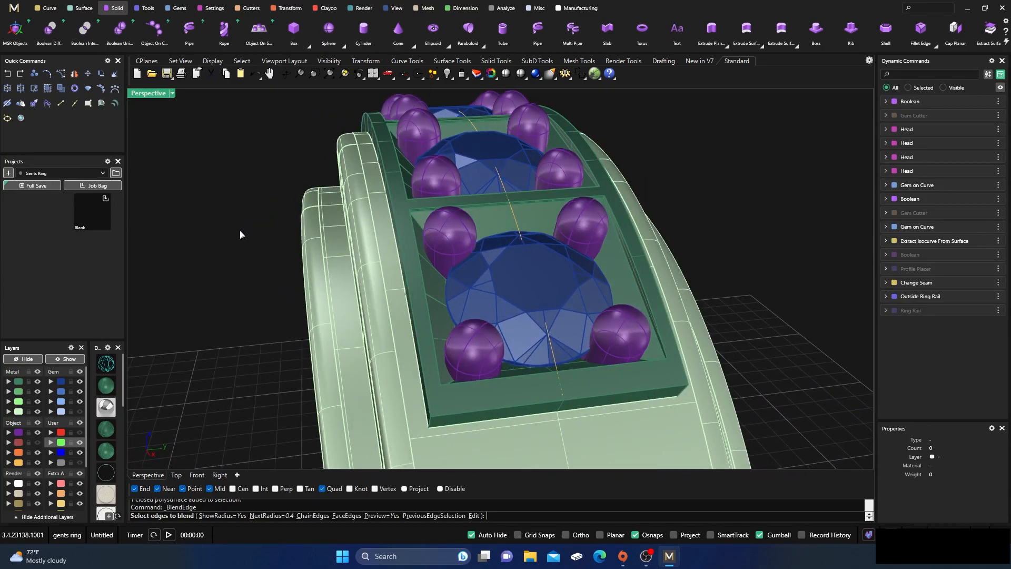
{"action": "left_click", "coordinate": [386, 181]}
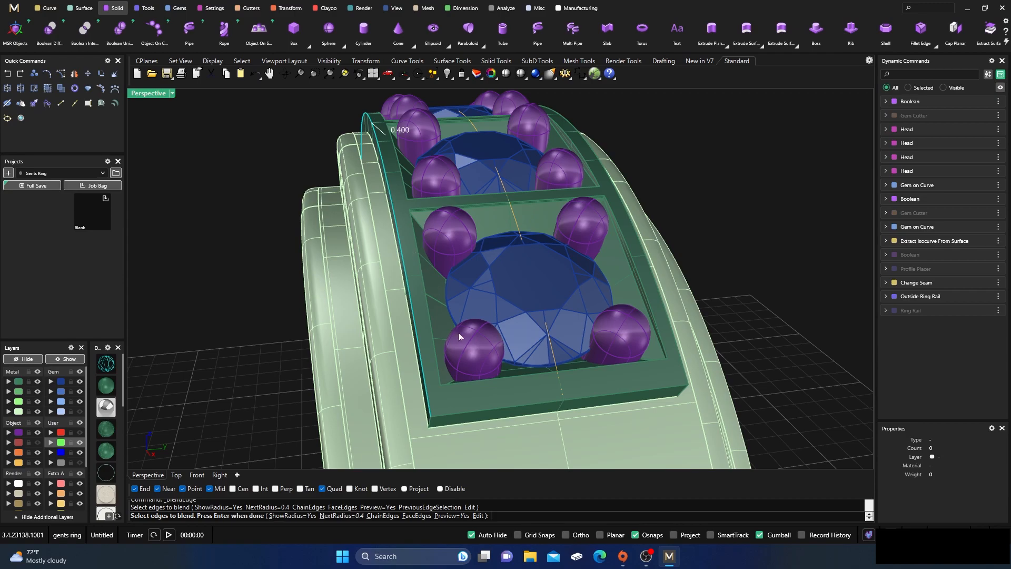
{"action": "left_click", "coordinate": [492, 406]}
{"action": "right_click_drag", "start_coordinate": [492, 406], "coordinate": [301, 241]}
{"action": "left_click", "coordinate": [471, 216]}
{"action": "left_click", "coordinate": [665, 393]}
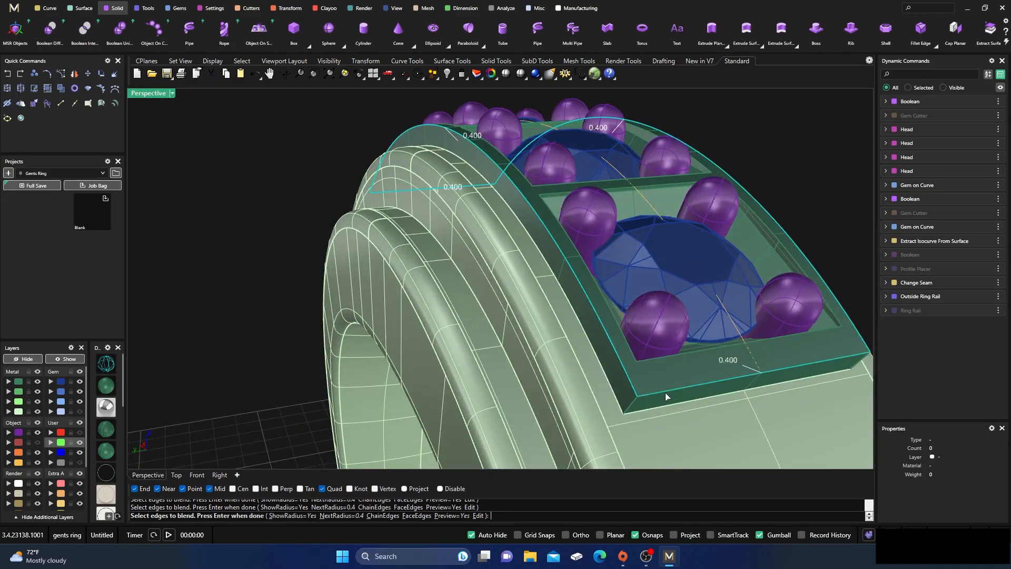
{"action": "key", "text": "Return"}
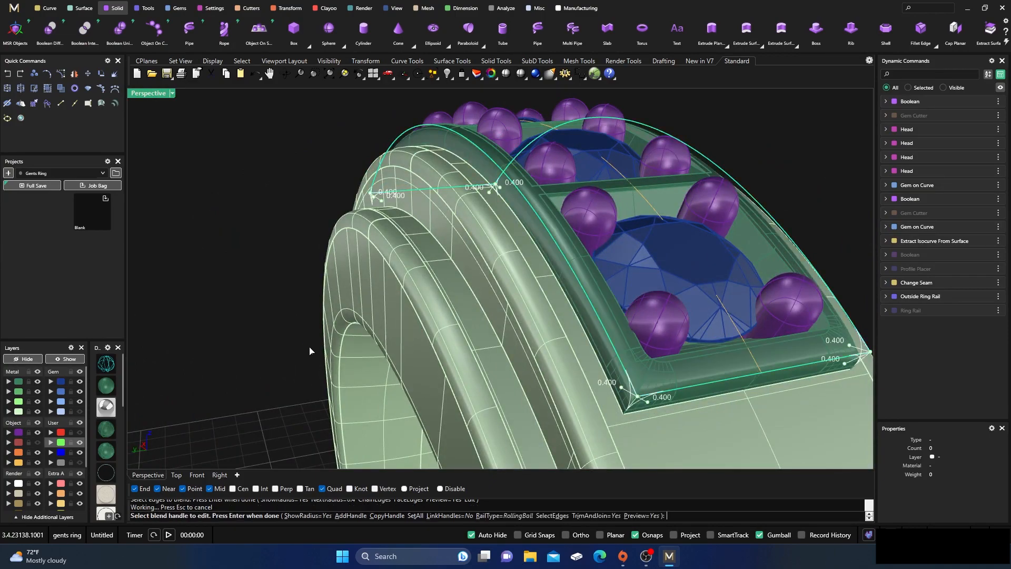
Set all handles of the gem panel's edge blend to a 0.2 radius, accept it, and check the panel's object type
{"action": "mouse_move", "coordinate": [439, 377]}
{"action": "right_mouse_down"}
{"action": "mouse_move", "coordinate": [416, 375]}
{"action": "mouse_move", "coordinate": [452, 373]}
{"action": "right_mouse_up"}
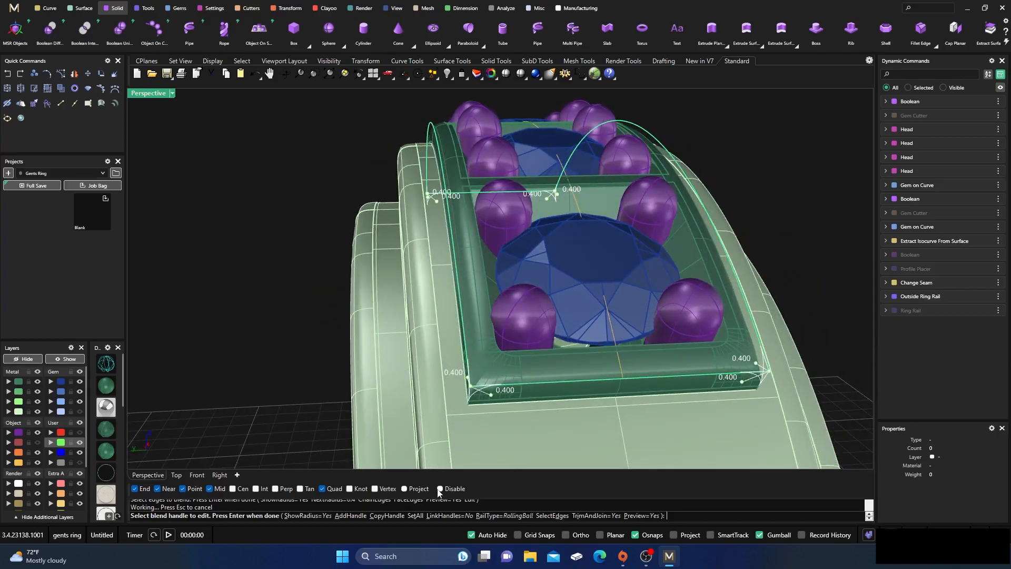
{"action": "left_click", "coordinate": [415, 515]}
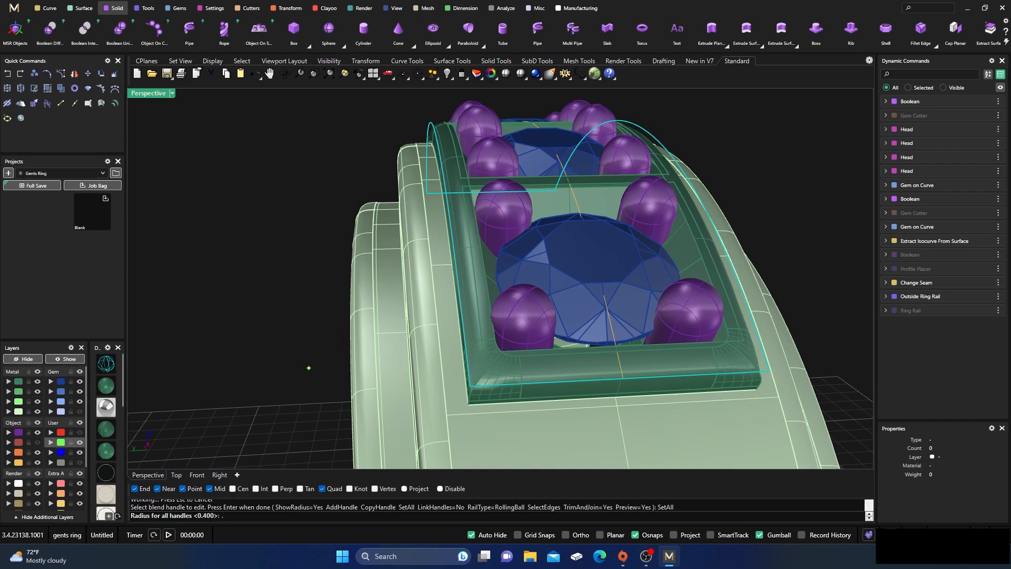
{"action": "type", "text": ".2"}
{"action": "key", "text": "Return"}
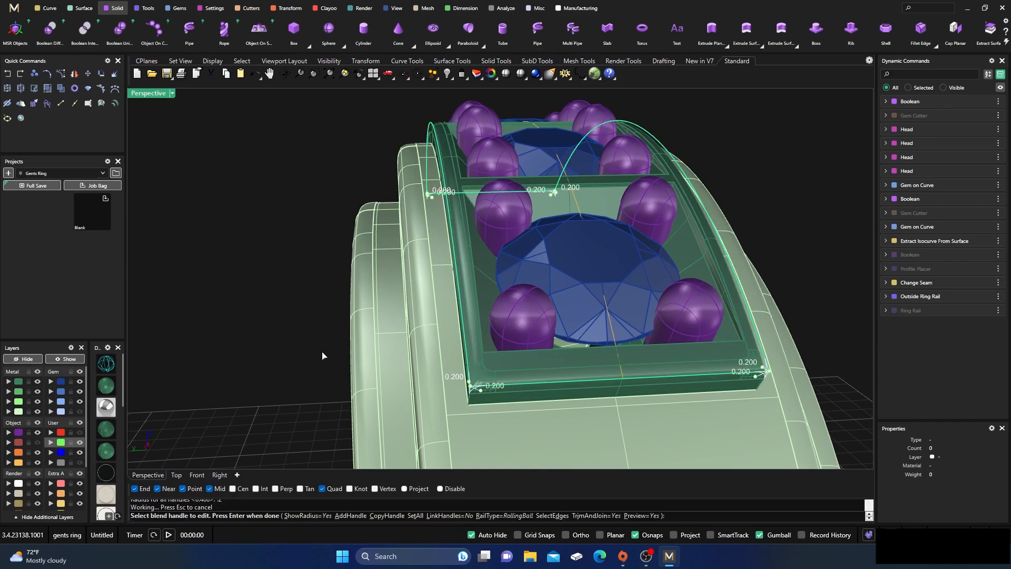
{"action": "key", "text": "Return"}
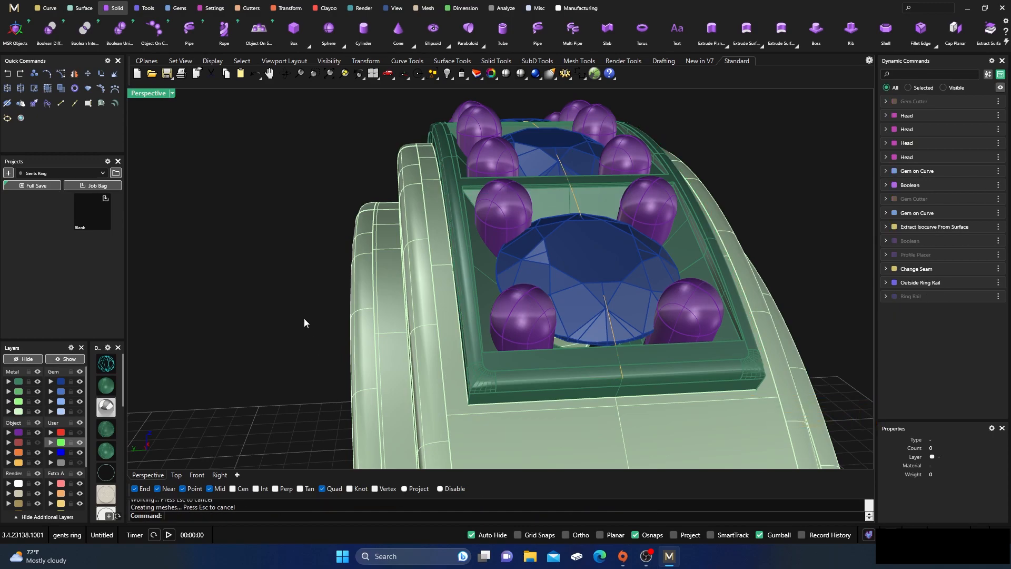
{"action": "left_click", "coordinate": [497, 368]}
{"action": "left_click", "coordinate": [263, 209]}
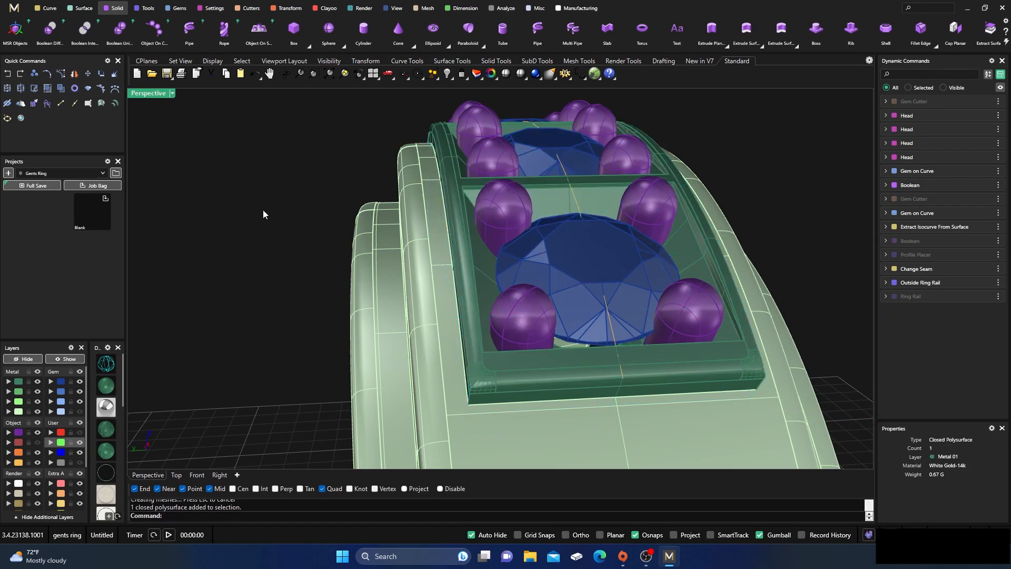
Boolean-union the gem panel with all the prongs around the four diamonds
{"action": "scroll", "coordinate": [326, 215], "scroll_direction": "down", "scroll_amount": 8}
{"action": "right_click_drag", "start_coordinate": [326, 216], "coordinate": [470, 278]}
{"action": "scroll", "coordinate": [468, 251], "scroll_direction": "down", "scroll_amount": 5}
{"action": "scroll", "coordinate": [470, 278], "scroll_direction": "up", "scroll_amount": 7}
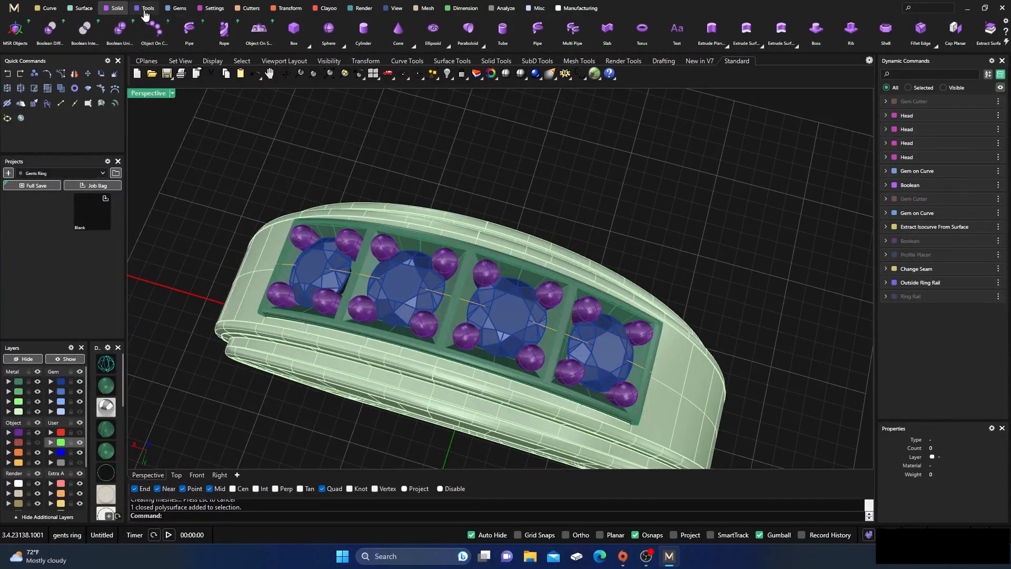
{"action": "left_click", "coordinate": [121, 35]}
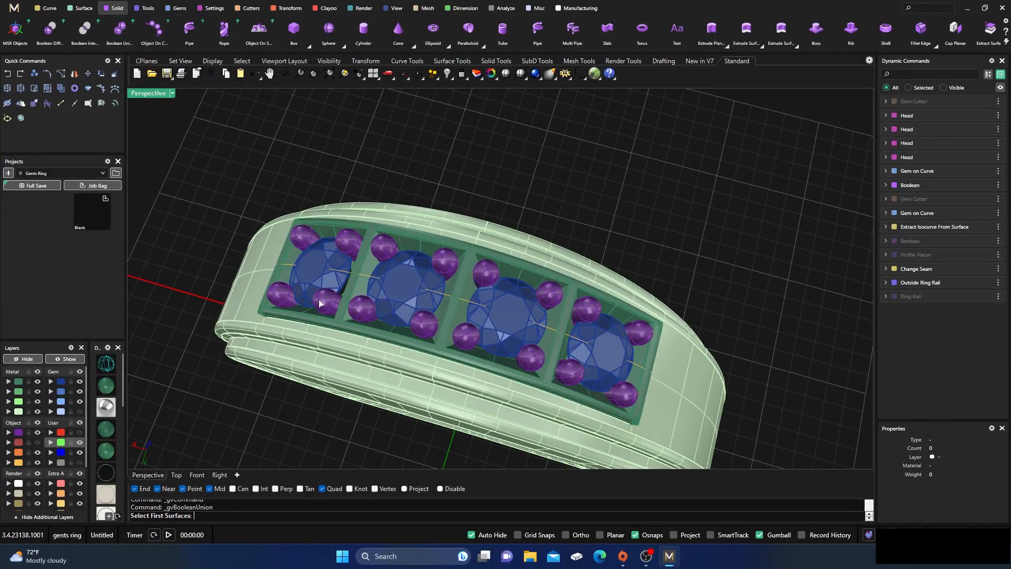
{"action": "left_click", "coordinate": [342, 326]}
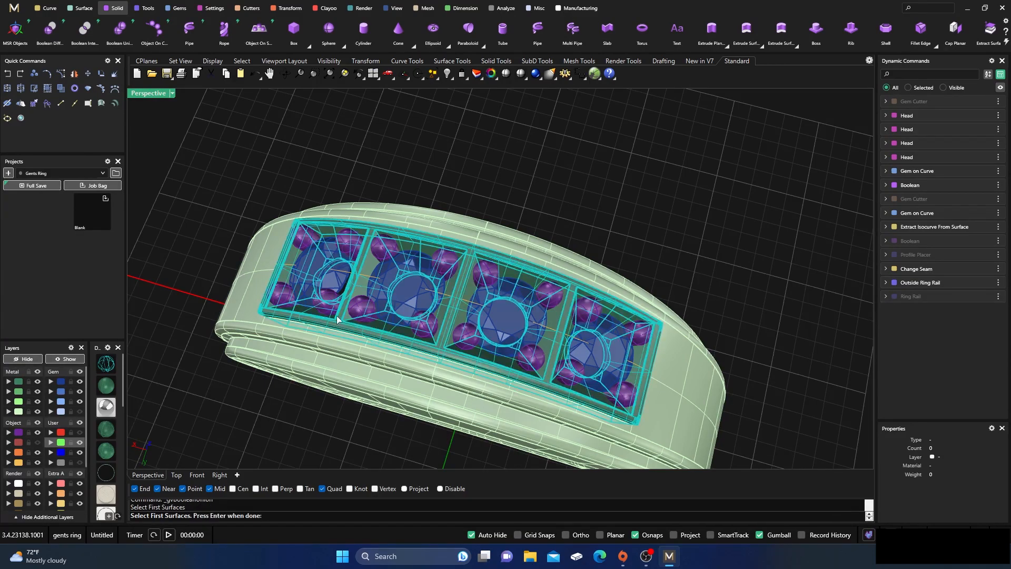
{"action": "key", "text": "Return"}
{"action": "left_click", "coordinate": [328, 301]}
{"action": "left_click", "coordinate": [361, 316]}
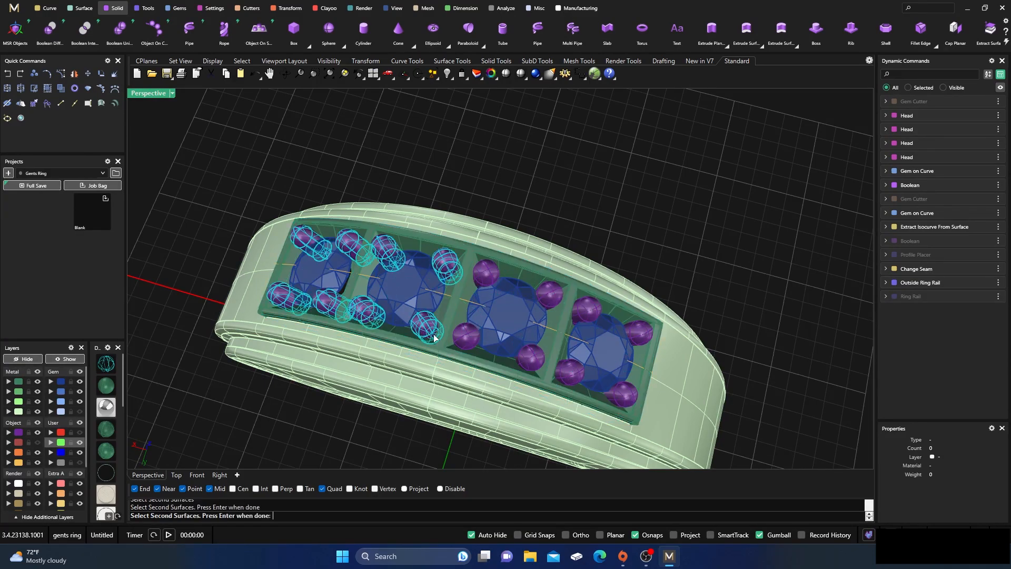
{"action": "left_click", "coordinate": [462, 343]}
{"action": "left_click", "coordinate": [561, 362]}
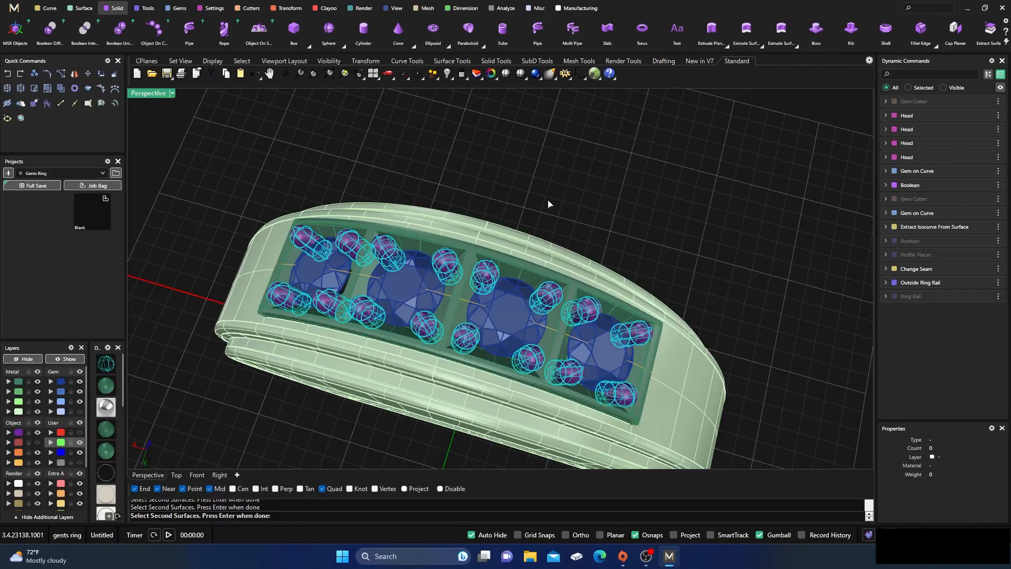
{"action": "key", "text": "Return"}
{"action": "key", "text": "Return"}
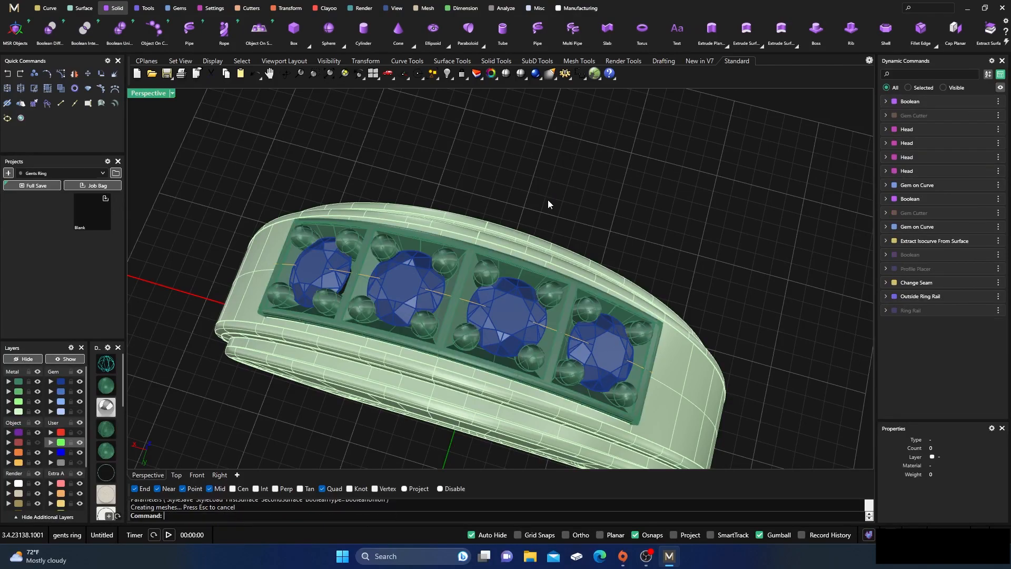
Switch the perspective view to the rendered metal display and examine the whole ring from several sides
{"action": "right_click_drag", "start_coordinate": [359, 166], "coordinate": [432, 183]}
{"action": "right_click_drag", "start_coordinate": [470, 302], "coordinate": [488, 422]}
{"action": "scroll", "coordinate": [532, 294], "scroll_direction": "down", "scroll_amount": 7}
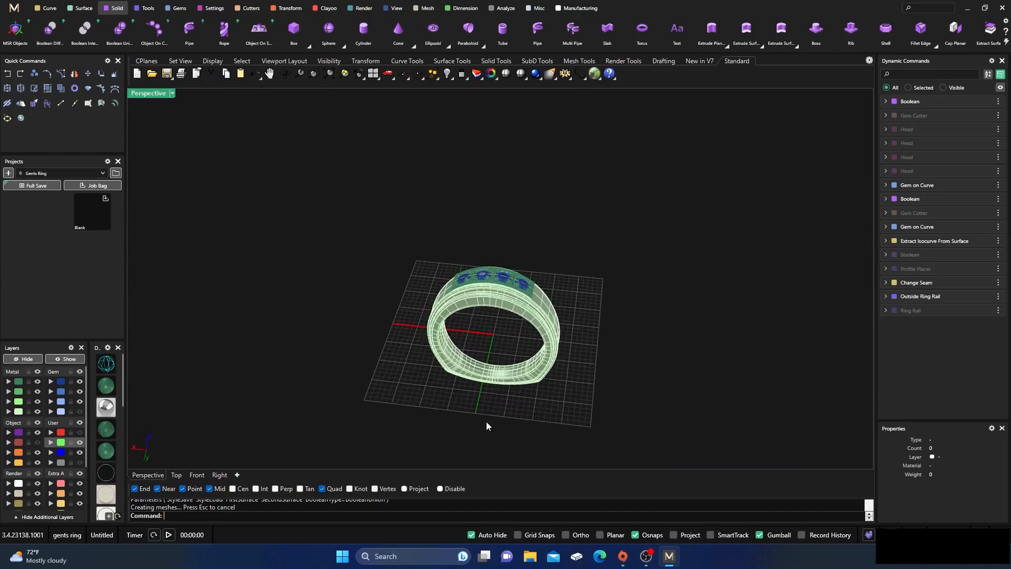
{"action": "scroll", "coordinate": [485, 375], "scroll_direction": "up", "scroll_amount": 3}
{"action": "mouse_move", "coordinate": [536, 358]}
{"action": "right_mouse_down"}
{"action": "mouse_move", "coordinate": [528, 399]}
{"action": "mouse_move", "coordinate": [477, 338]}
{"action": "mouse_move", "coordinate": [474, 355]}
{"action": "right_mouse_up"}
{"action": "left_click", "coordinate": [108, 404]}
{"action": "right_click_drag", "start_coordinate": [350, 320], "coordinate": [400, 337]}
{"action": "scroll", "coordinate": [518, 253], "scroll_direction": "up", "scroll_amount": 5}
{"action": "scroll", "coordinate": [511, 269], "scroll_direction": "down", "scroll_amount": 5}
{"action": "right_click_drag", "start_coordinate": [511, 270], "coordinate": [298, 358]}
{"action": "scroll", "coordinate": [540, 266], "scroll_direction": "up", "scroll_amount": 4}
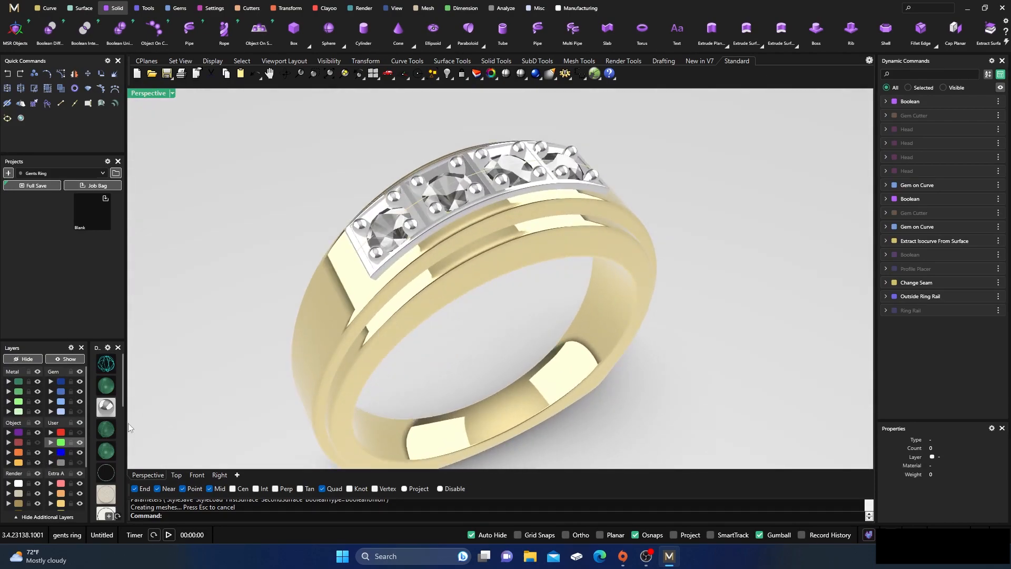
Examine the rendered gem panel, its prongs and the blended band steps up close and from above
{"action": "right_click_drag", "start_coordinate": [321, 323], "coordinate": [438, 242]}
{"action": "scroll", "coordinate": [437, 242], "scroll_direction": "up", "scroll_amount": 3}
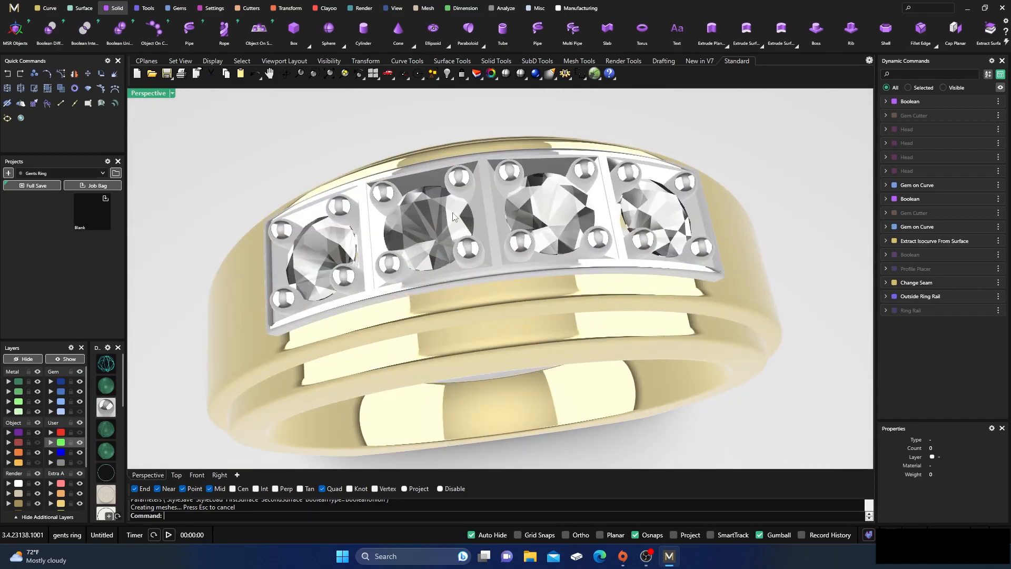
{"action": "right_click_drag", "start_coordinate": [515, 277], "coordinate": [487, 238]}
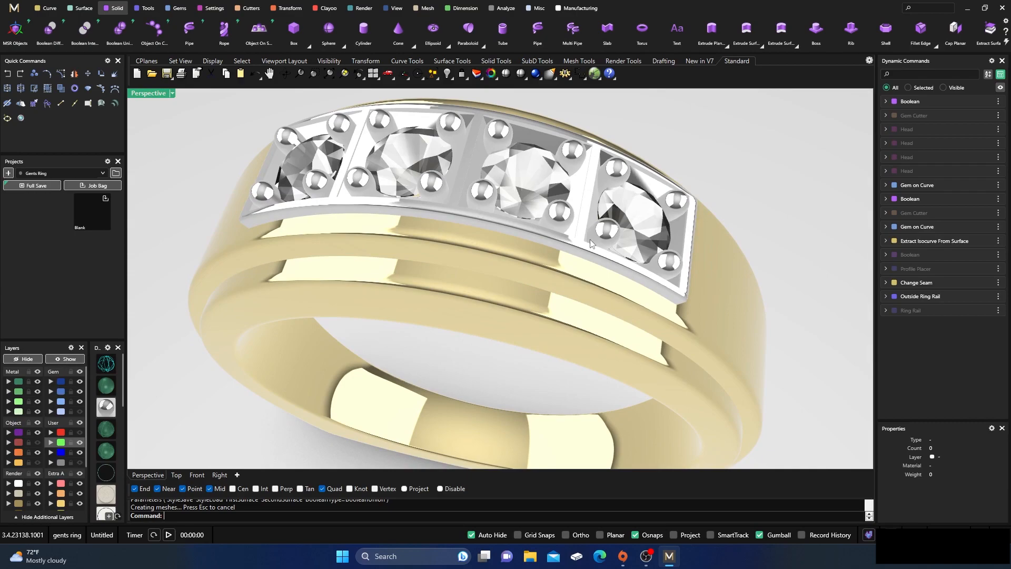
{"action": "right_click_drag", "start_coordinate": [590, 239], "coordinate": [598, 188]}
{"action": "scroll", "coordinate": [529, 268], "scroll_direction": "down", "scroll_amount": 5}
{"action": "right_click_drag", "start_coordinate": [530, 267], "coordinate": [509, 356]}
{"action": "scroll", "coordinate": [508, 351], "scroll_direction": "up", "scroll_amount": 3}
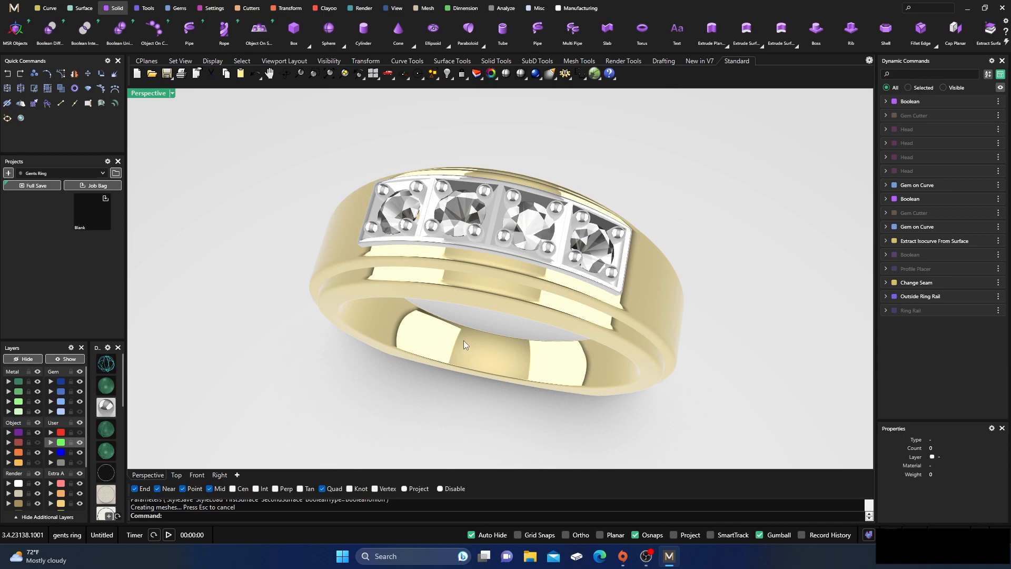
{"action": "scroll", "coordinate": [433, 343], "scroll_direction": "down", "scroll_amount": 2}
{"action": "mouse_move", "coordinate": [433, 345]}
{"action": "right_mouse_down"}
{"action": "mouse_move", "coordinate": [451, 368]}
{"action": "mouse_move", "coordinate": [421, 354]}
{"action": "right_mouse_up"}
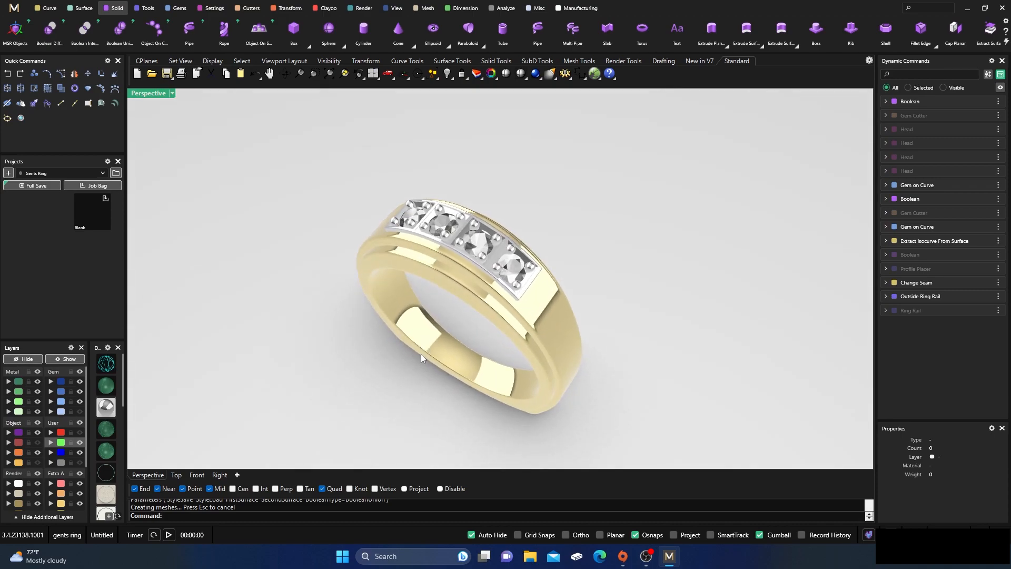